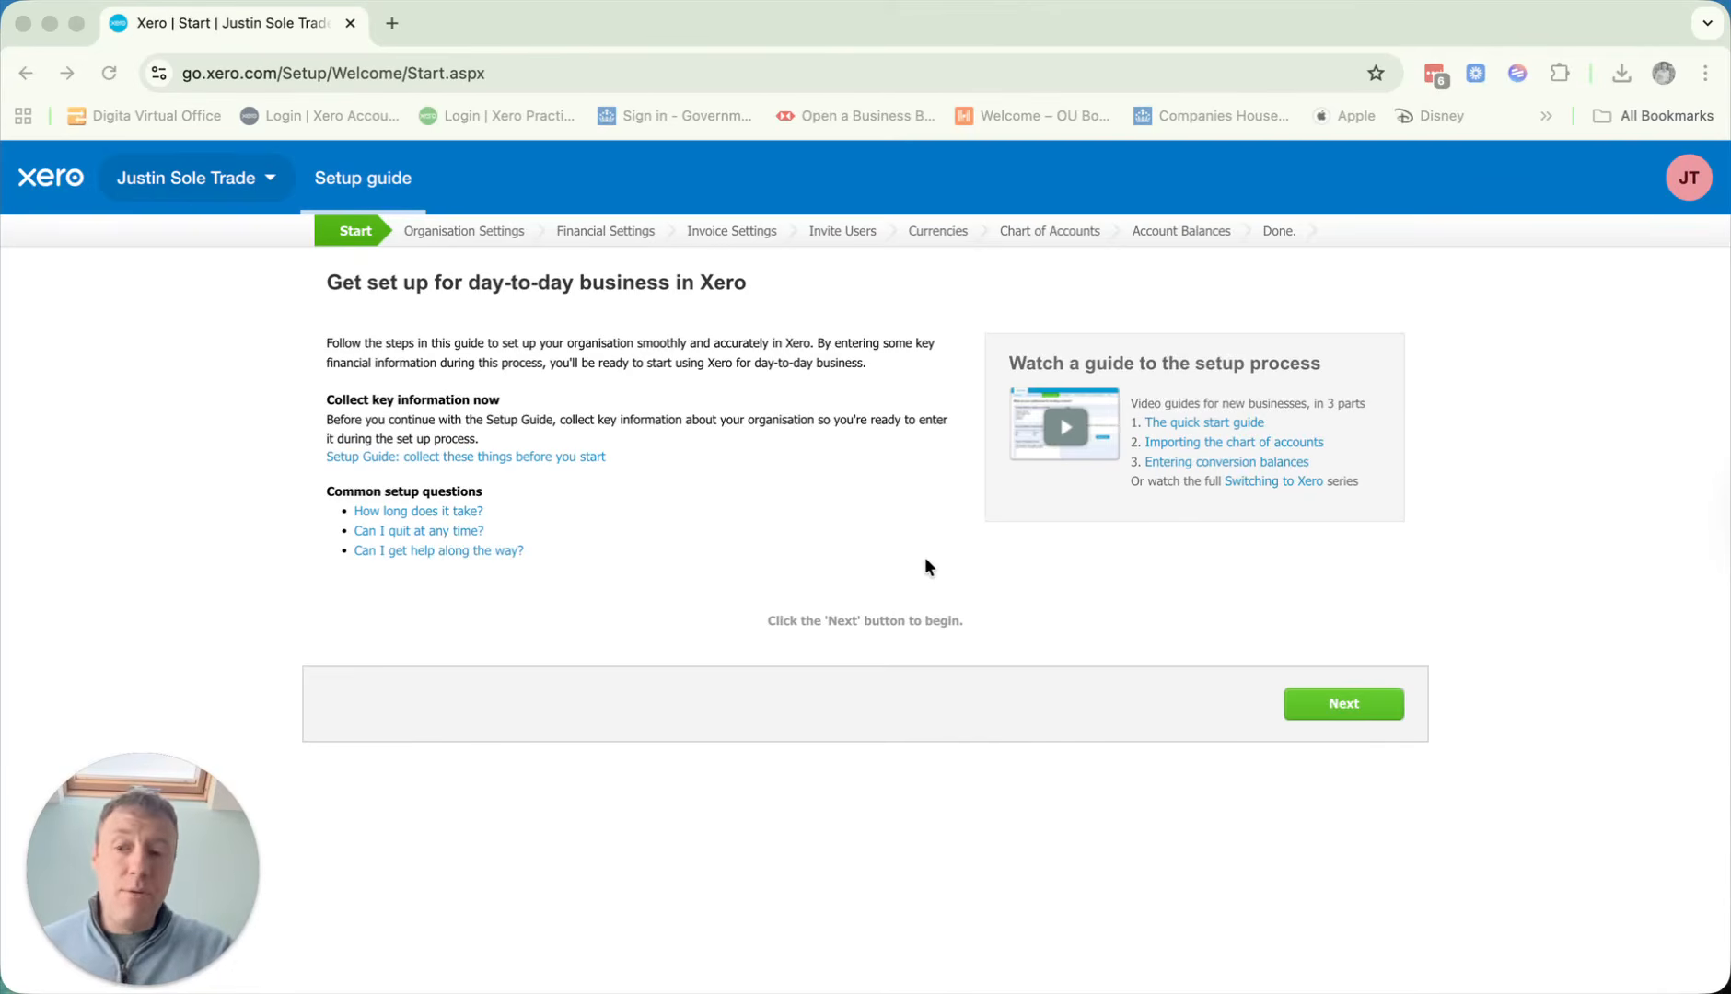
Begin the setup guide and continue past the organisation details to the financial settings, leaving the address and social link fields blank.
click(876, 543)
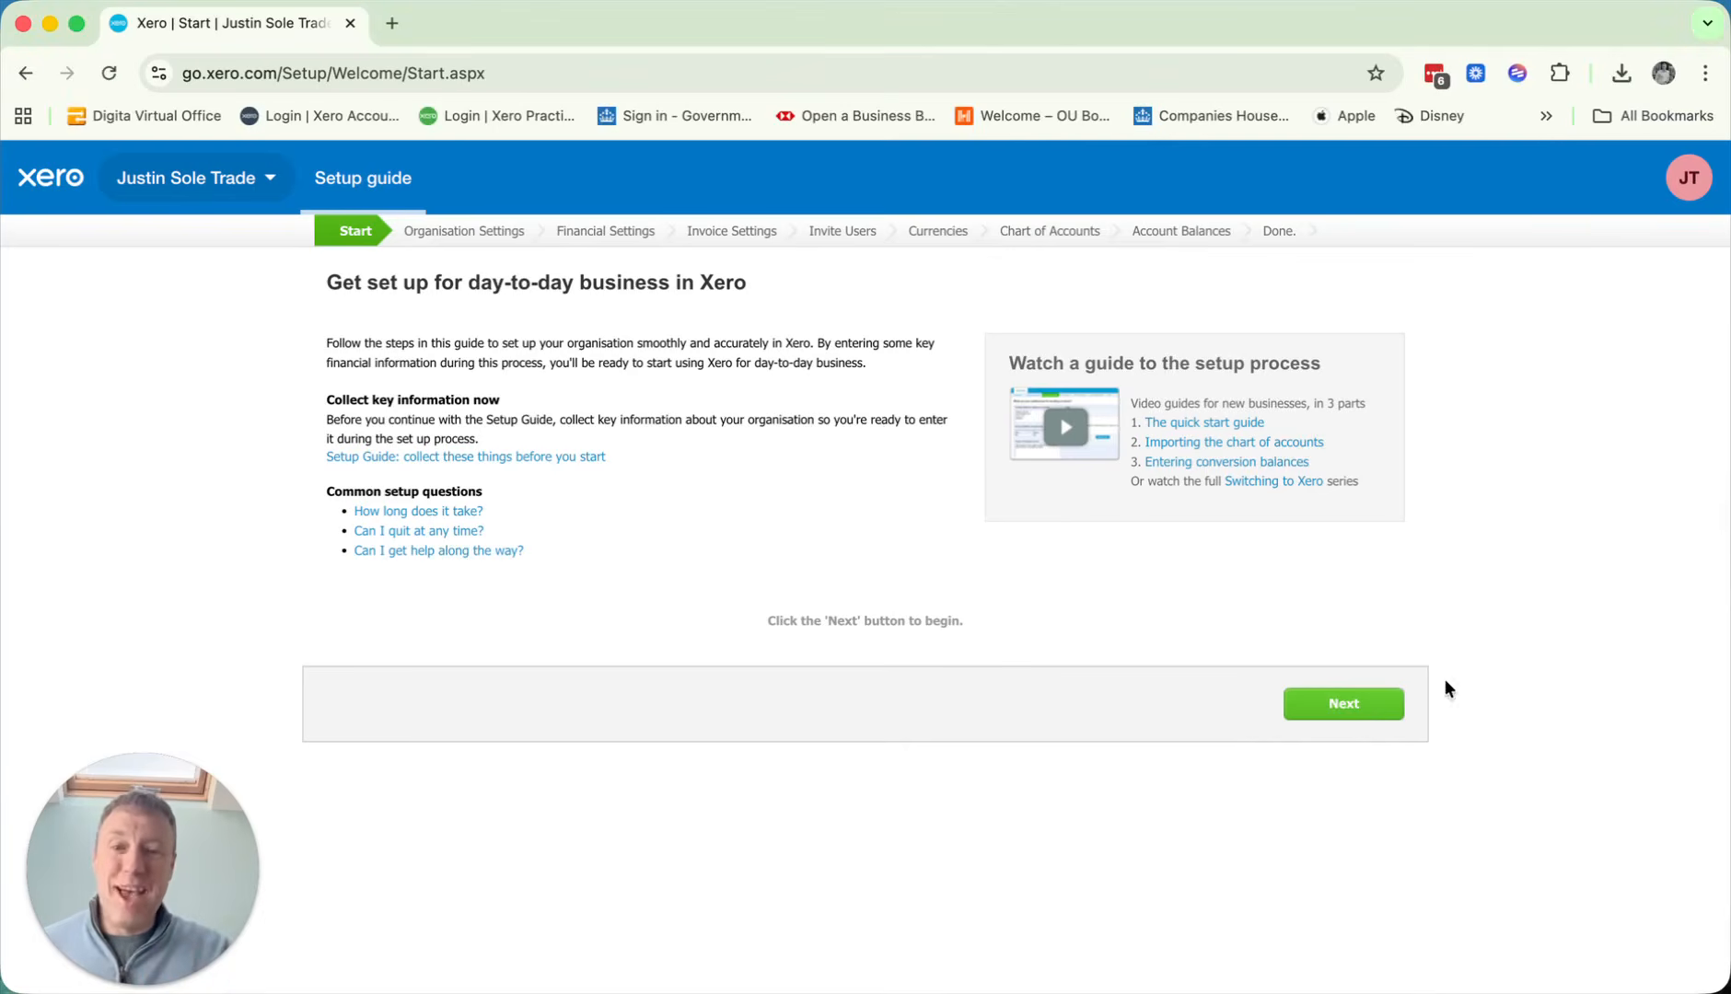
click(1365, 708)
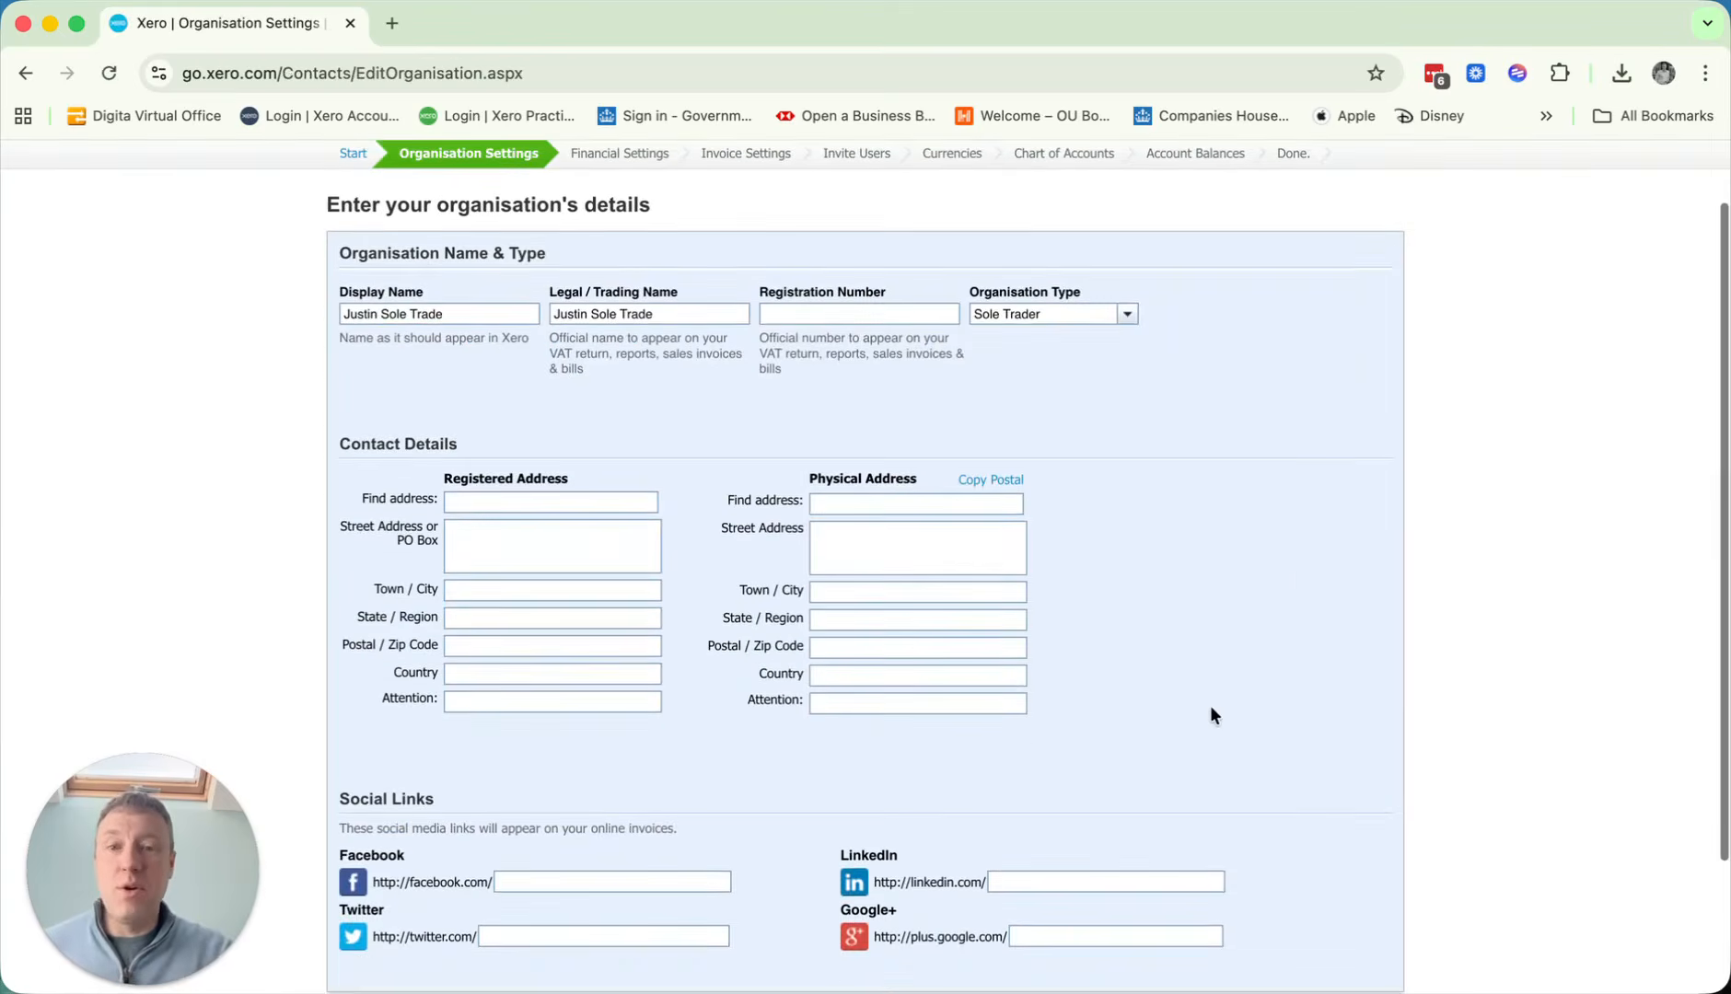
scroll(1211, 716, down, 3)
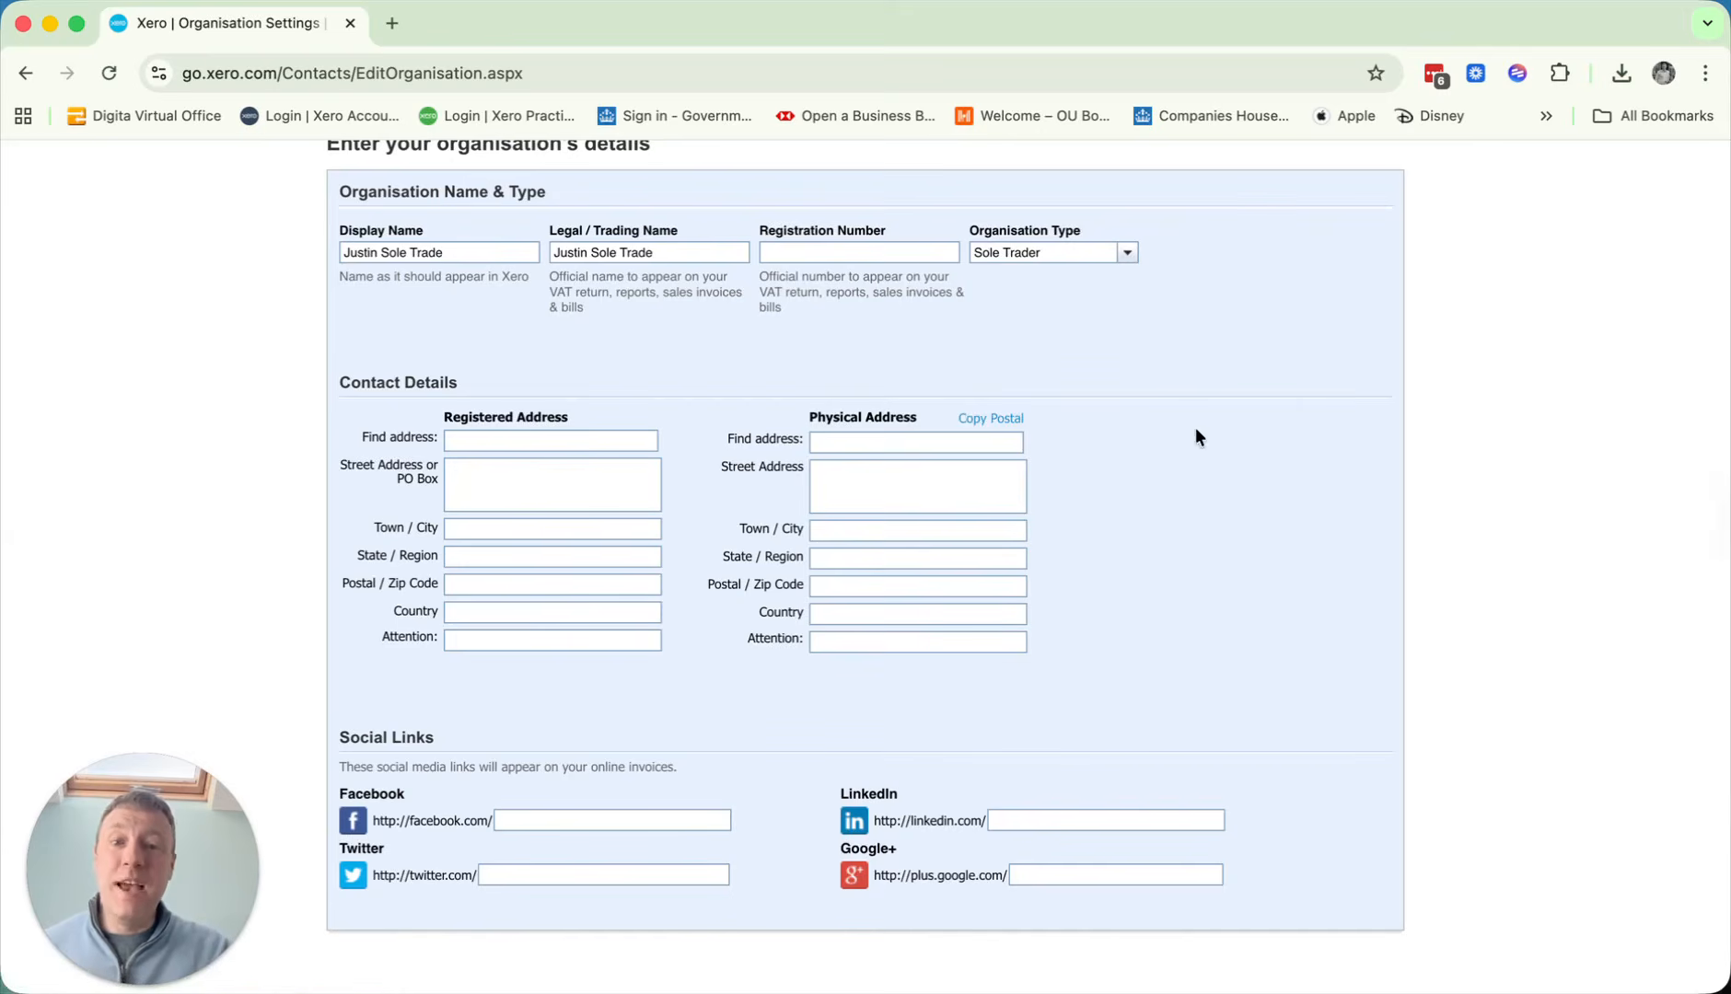
scroll(1275, 630, down, 2)
scroll(1275, 629, up, 2)
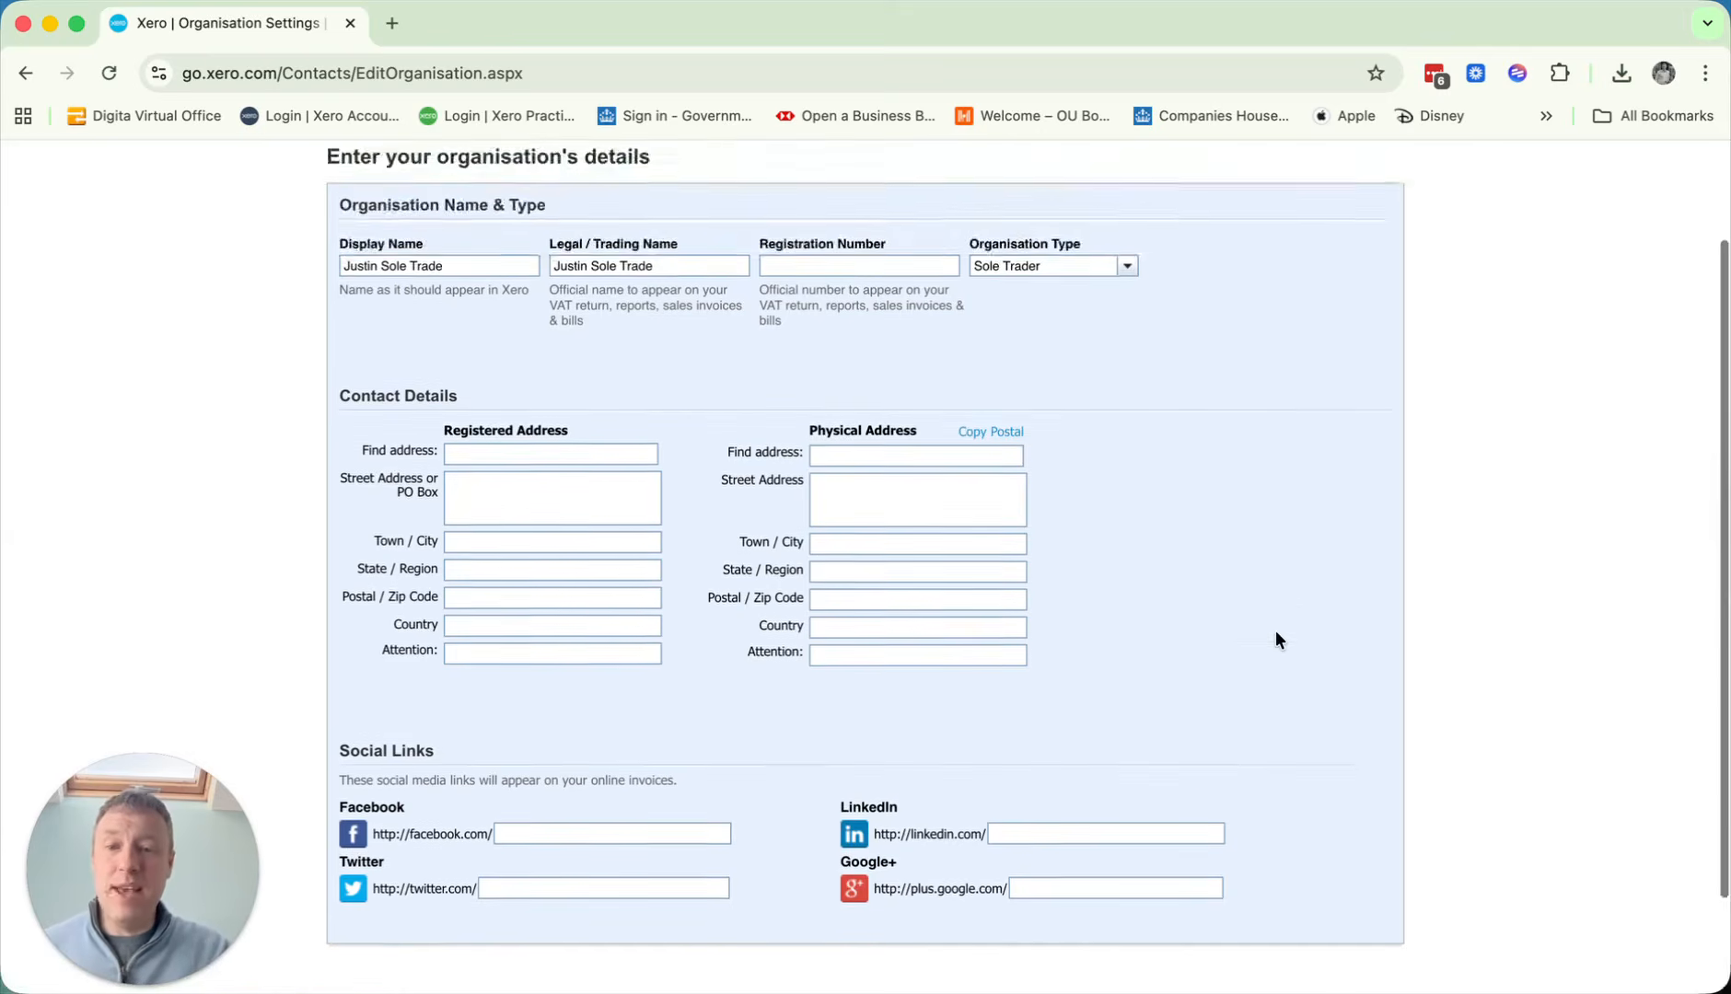
scroll(1275, 630, down, 3)
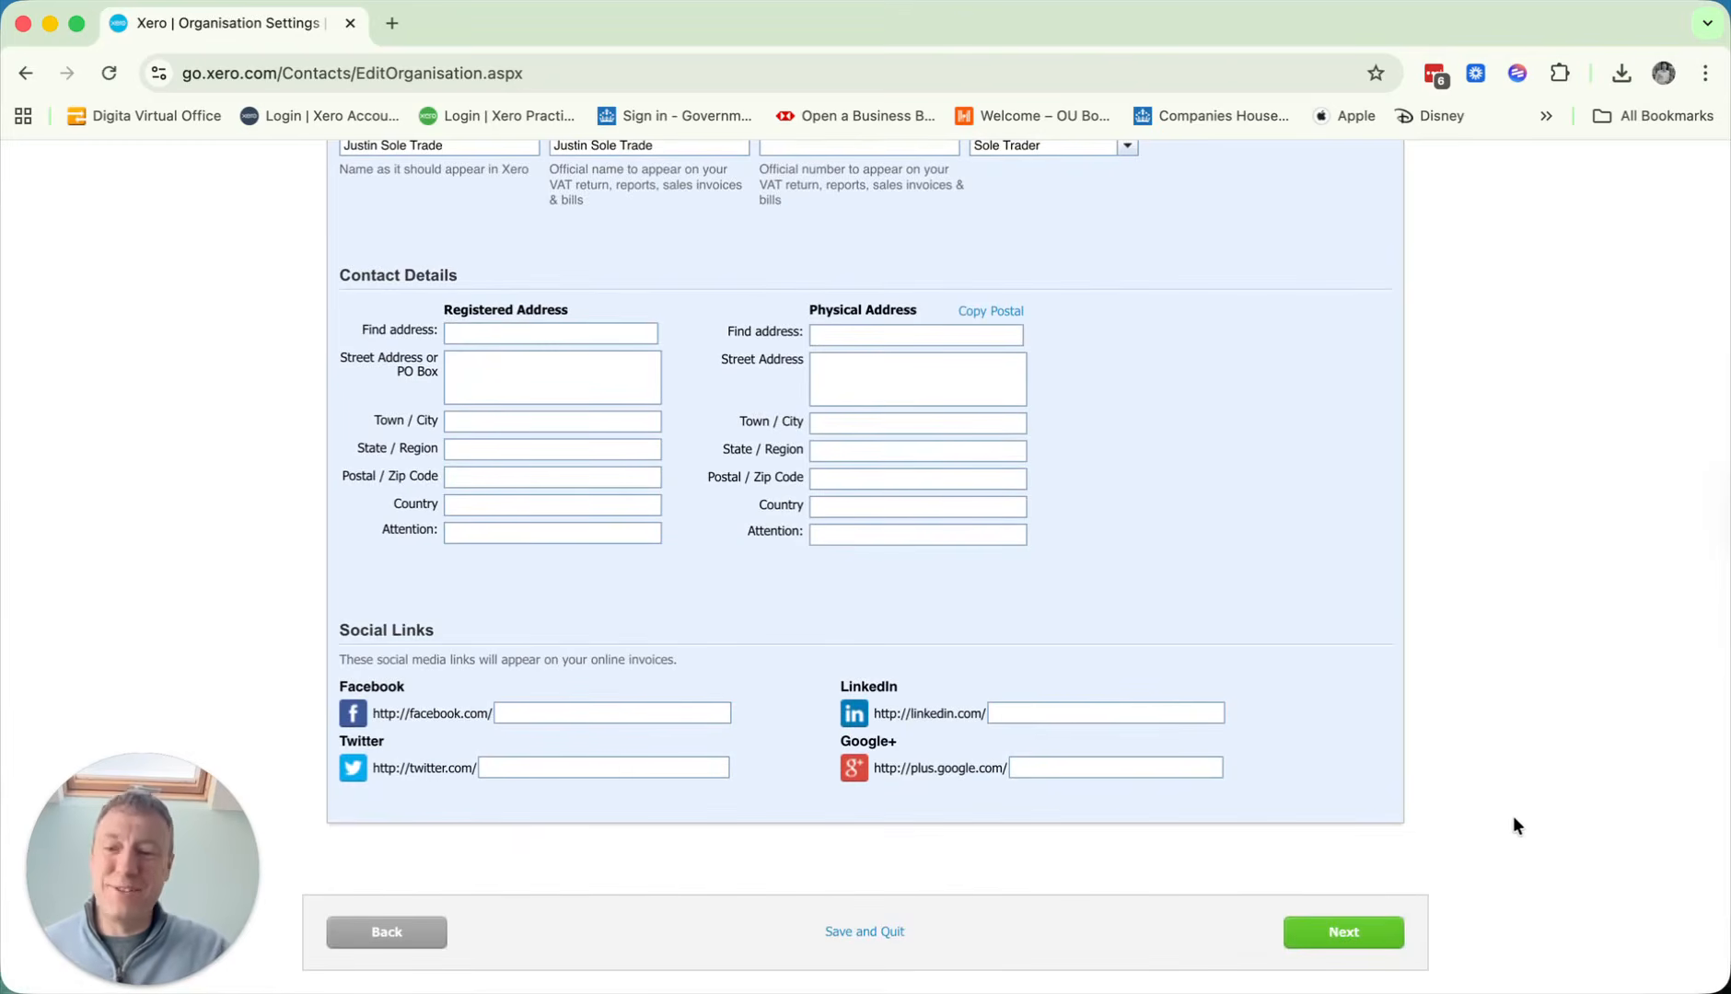
click(1372, 934)
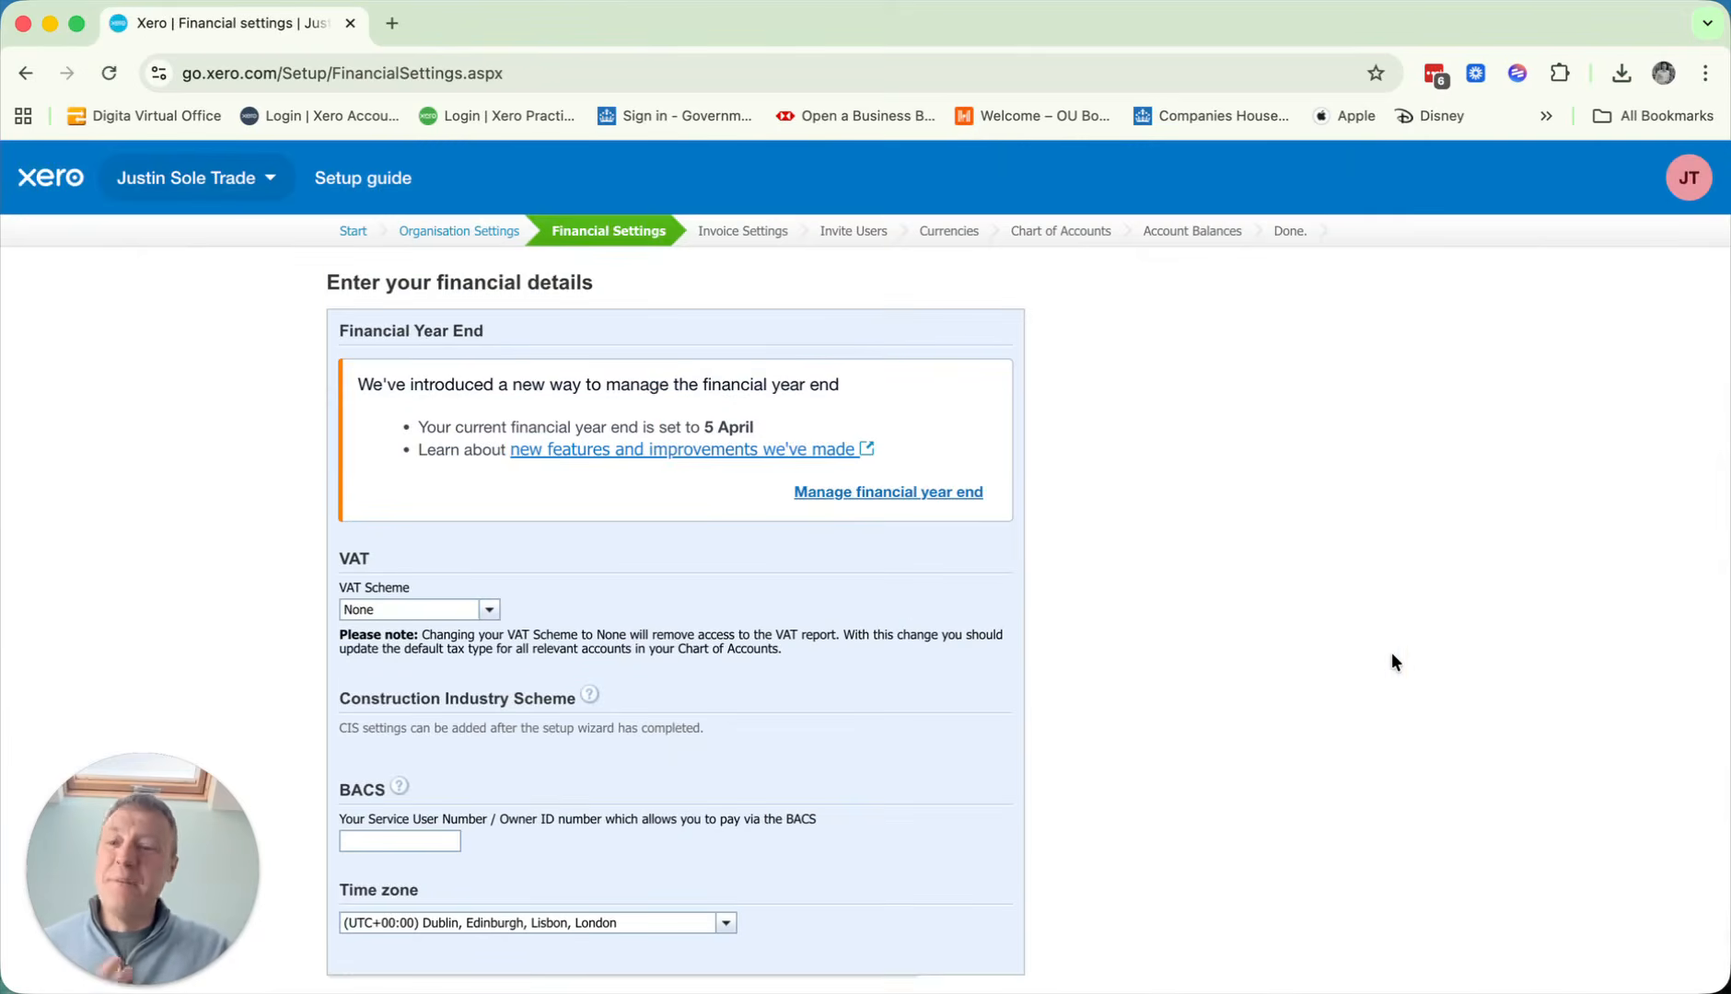
Examine the financial year end, VAT, Construction Industry Scheme, BACS and time zone sections of the financial details.
scroll(1392, 655, down, 2)
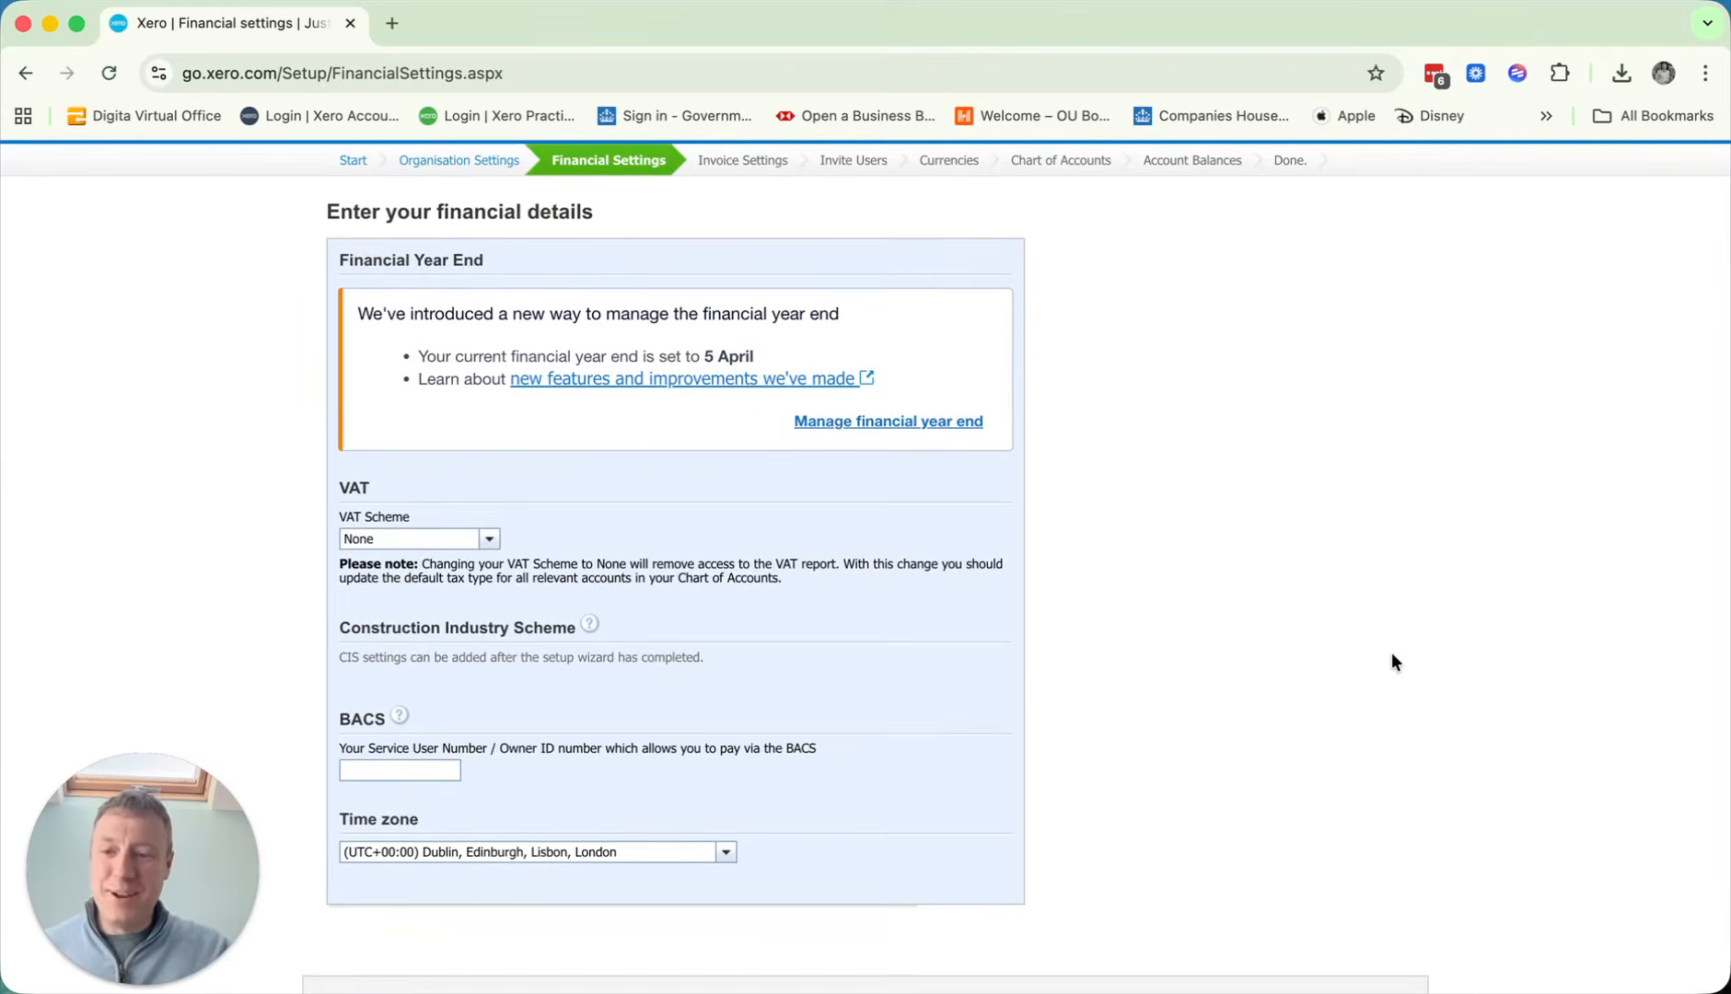
scroll(1392, 662, down, 2)
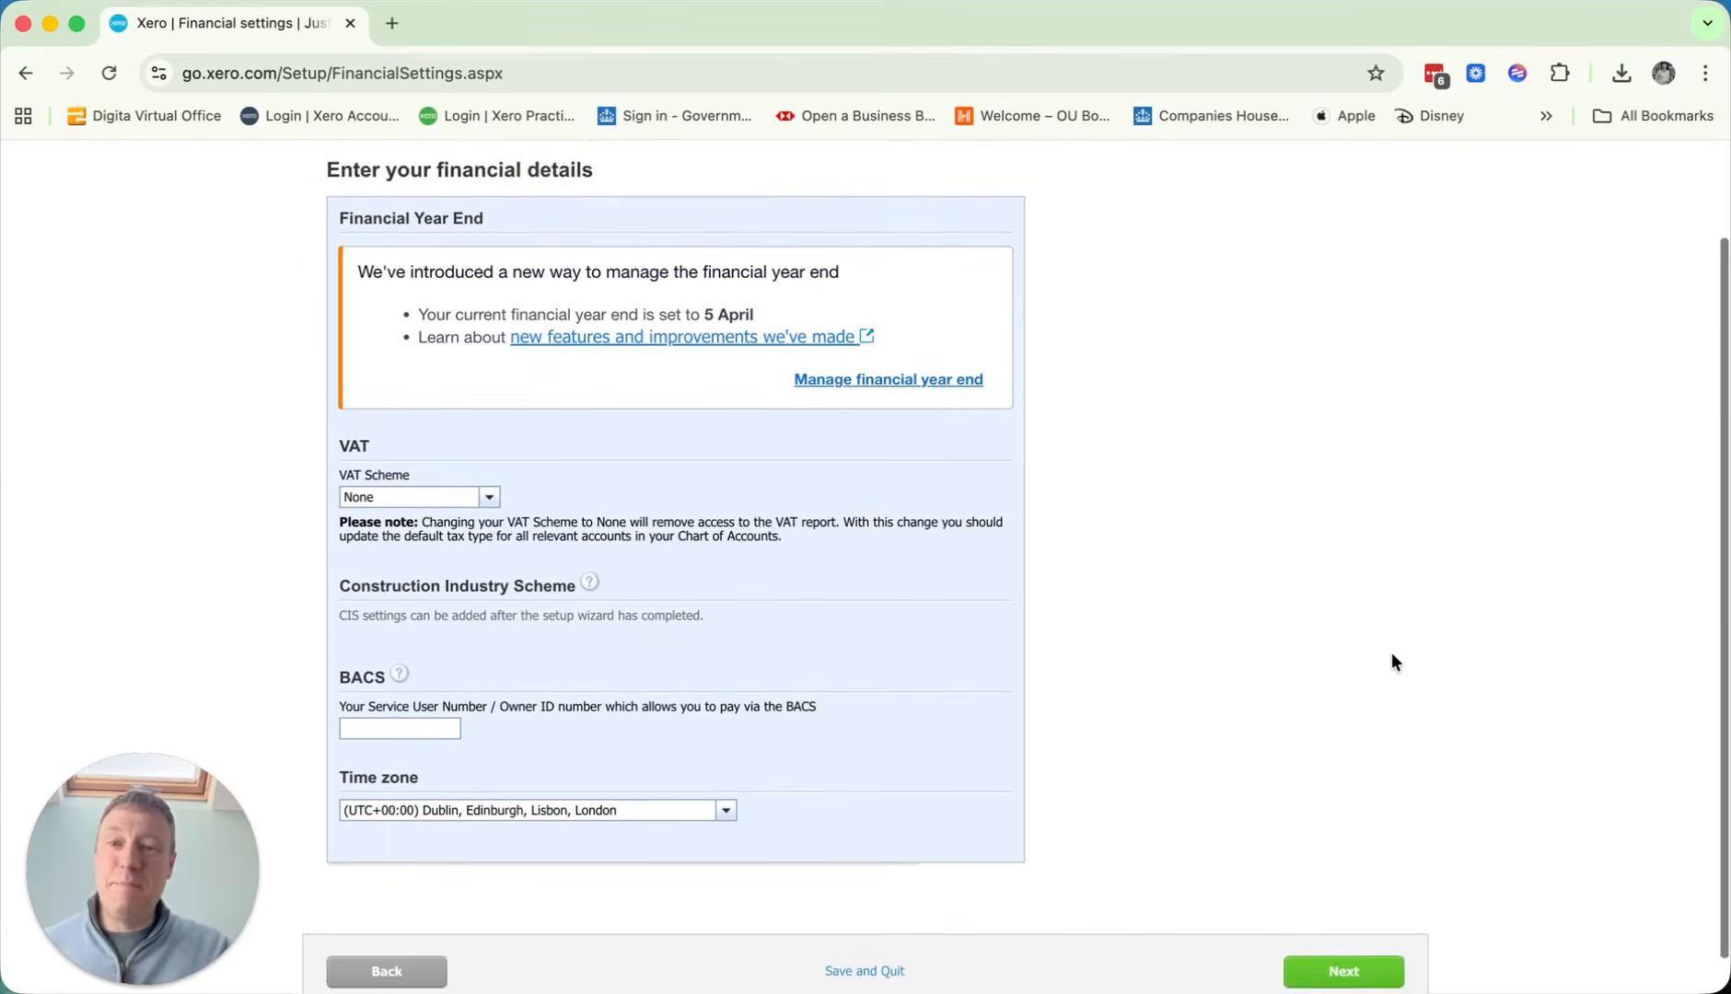
scroll(1391, 661, up, 2)
scroll(1391, 662, down, 2)
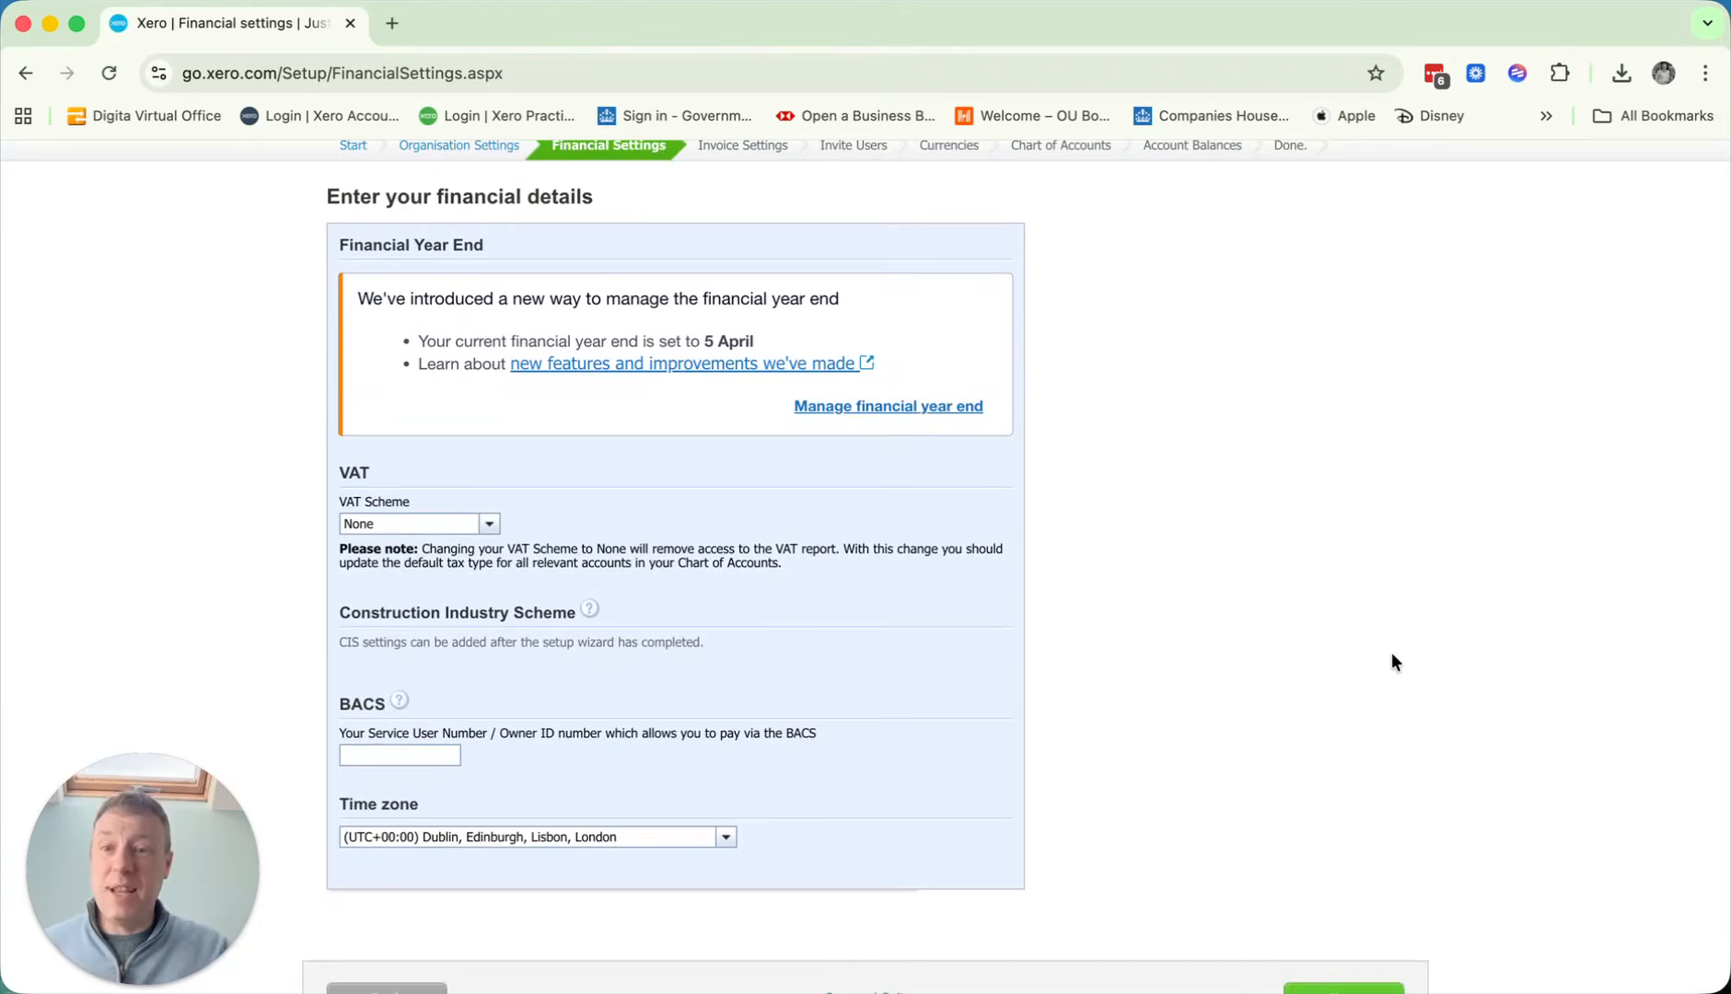
scroll(1392, 660, down, 1)
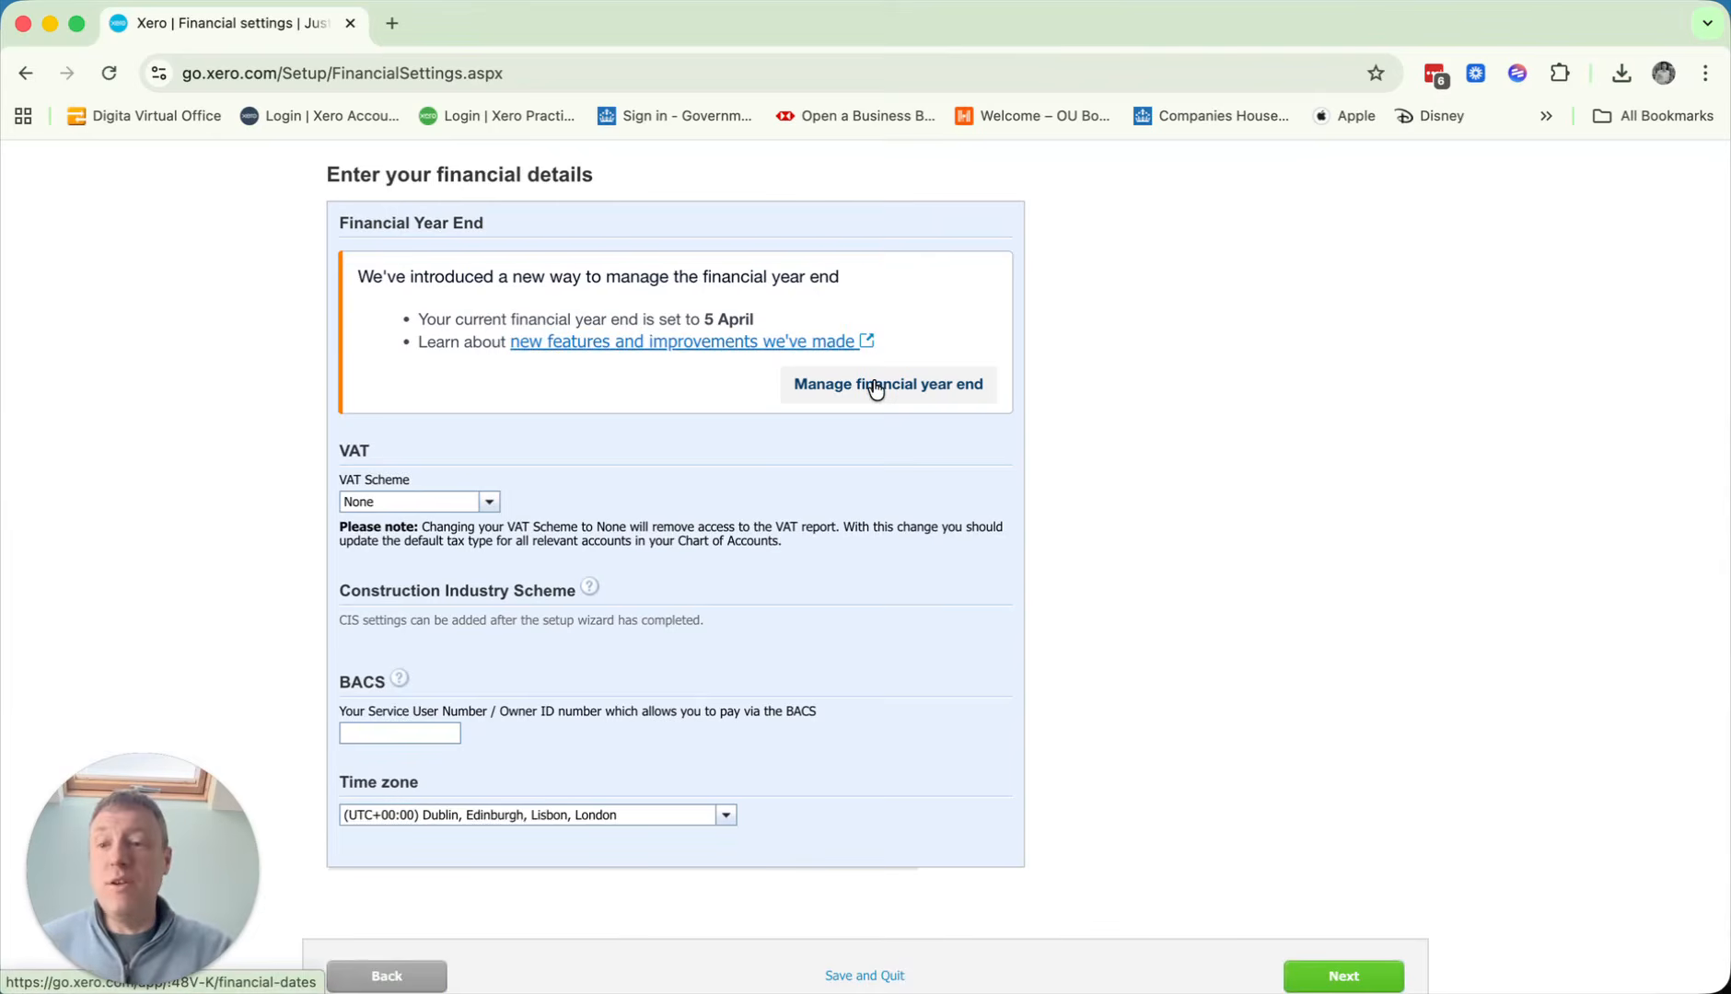
scroll(874, 387, up, 3)
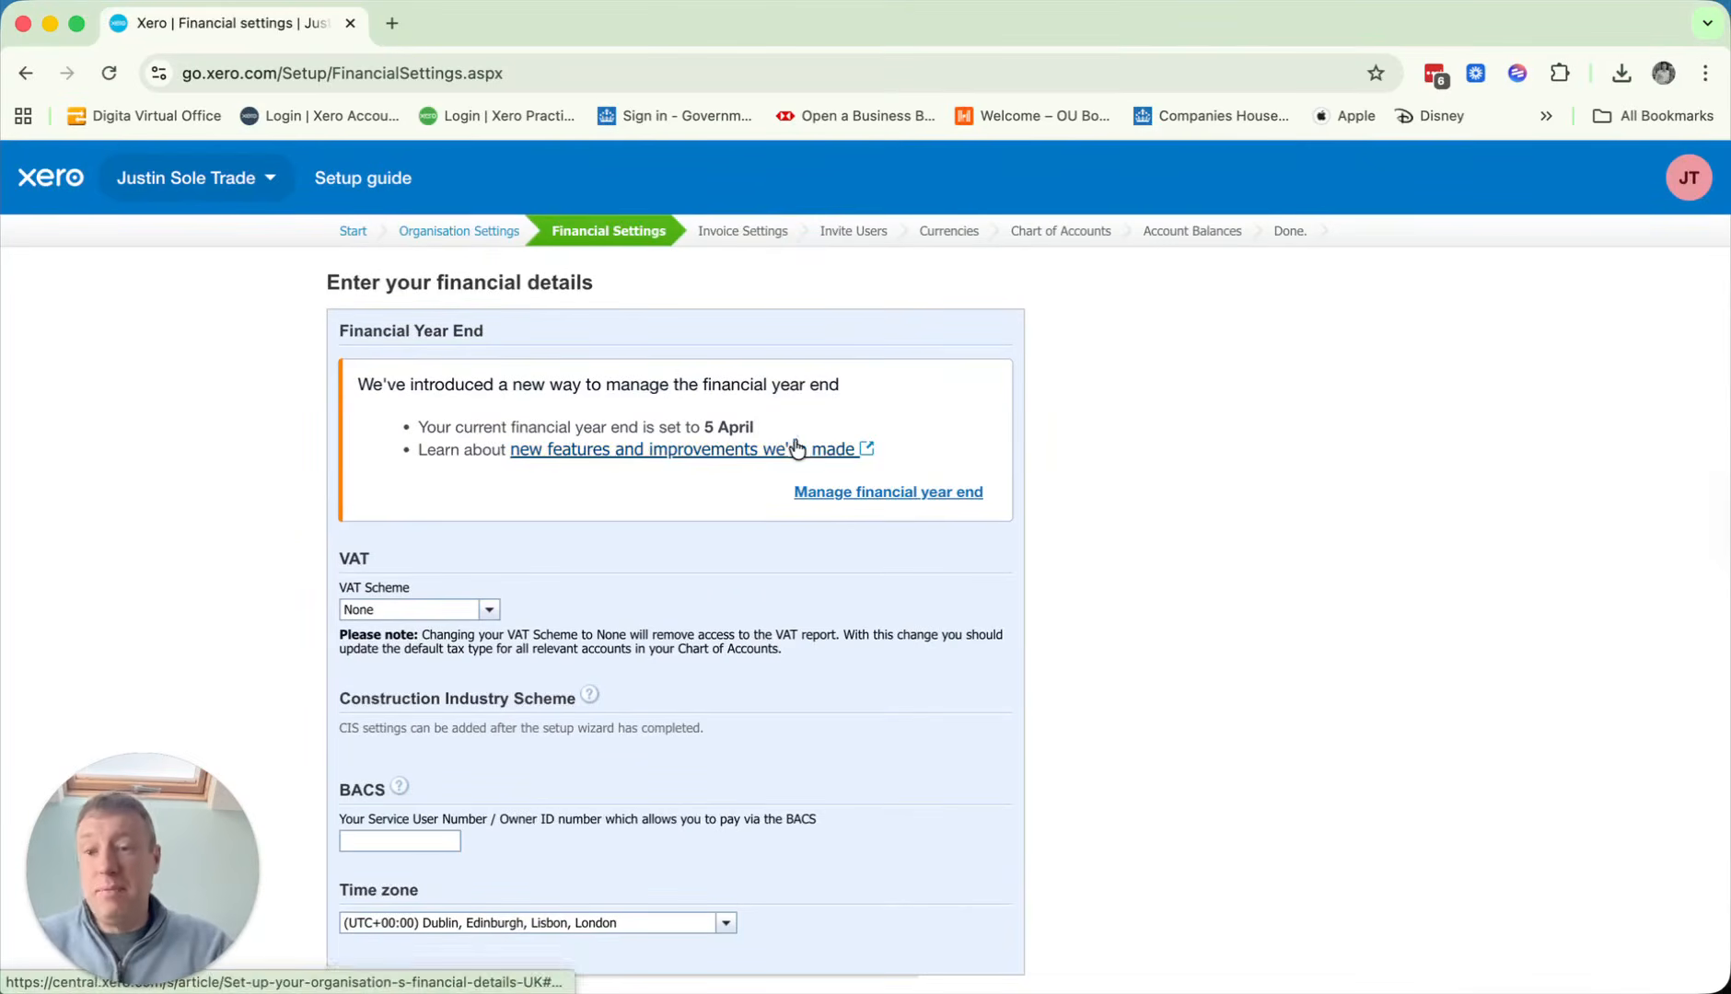
scroll(797, 448, down, 2)
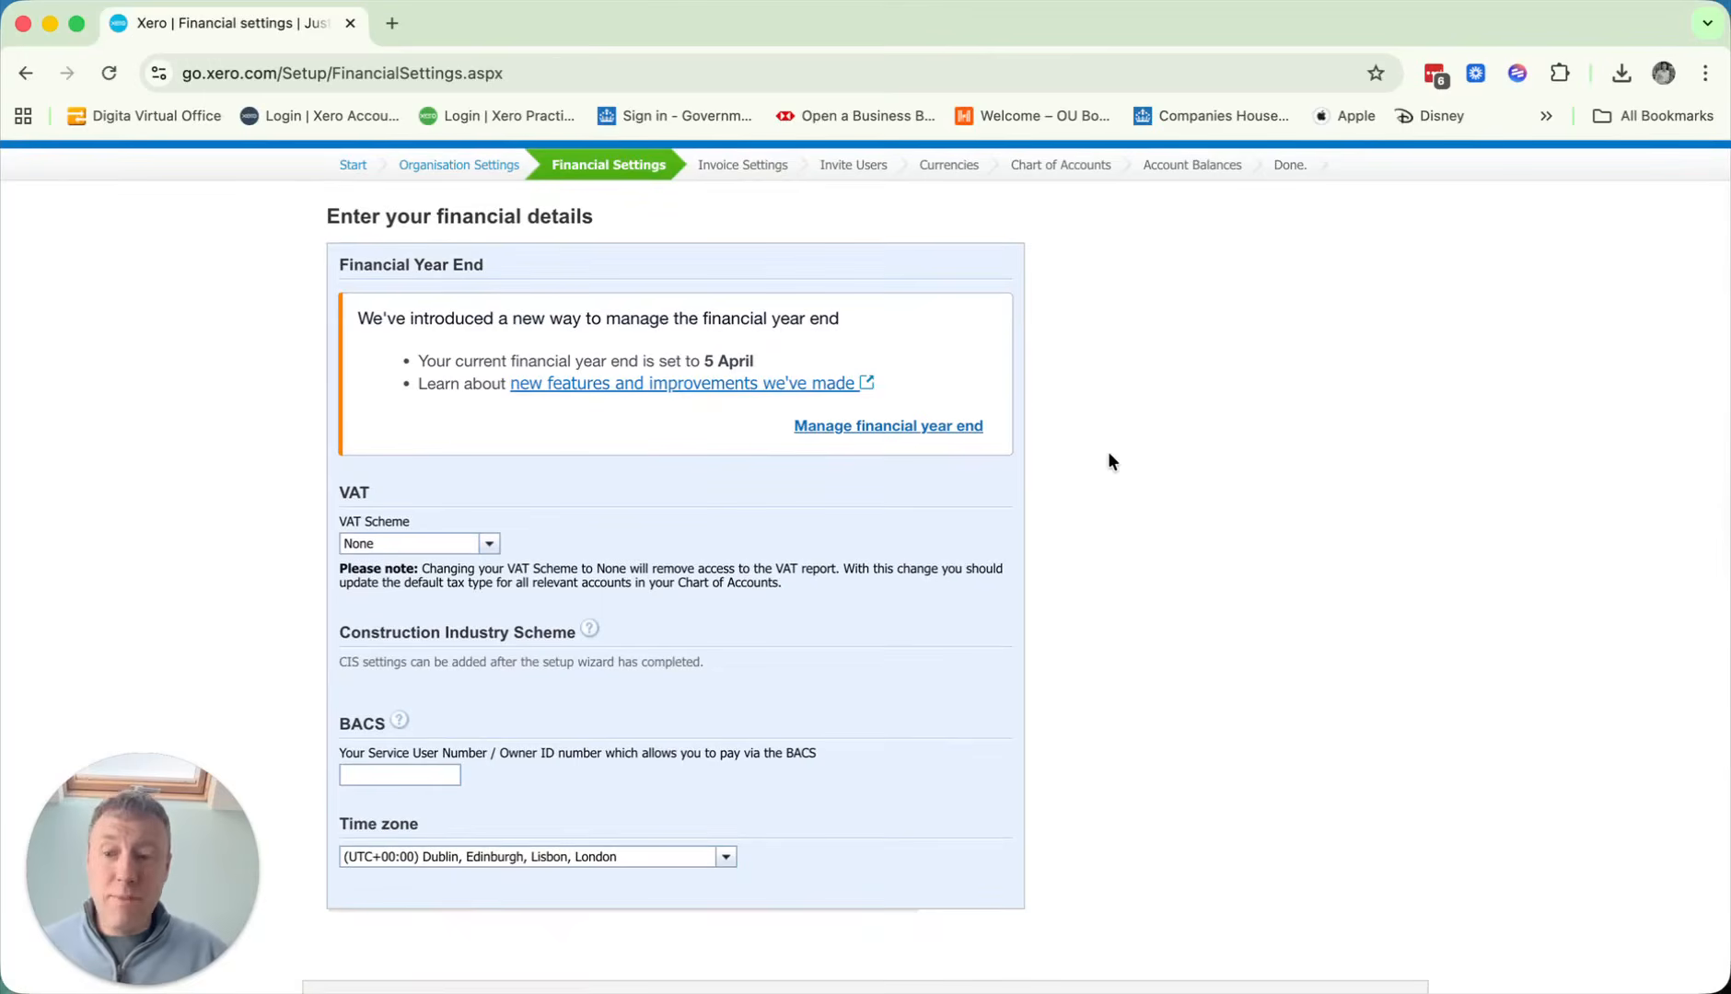
Set the last day of the financial year to a custom date of 31 March.
click(903, 423)
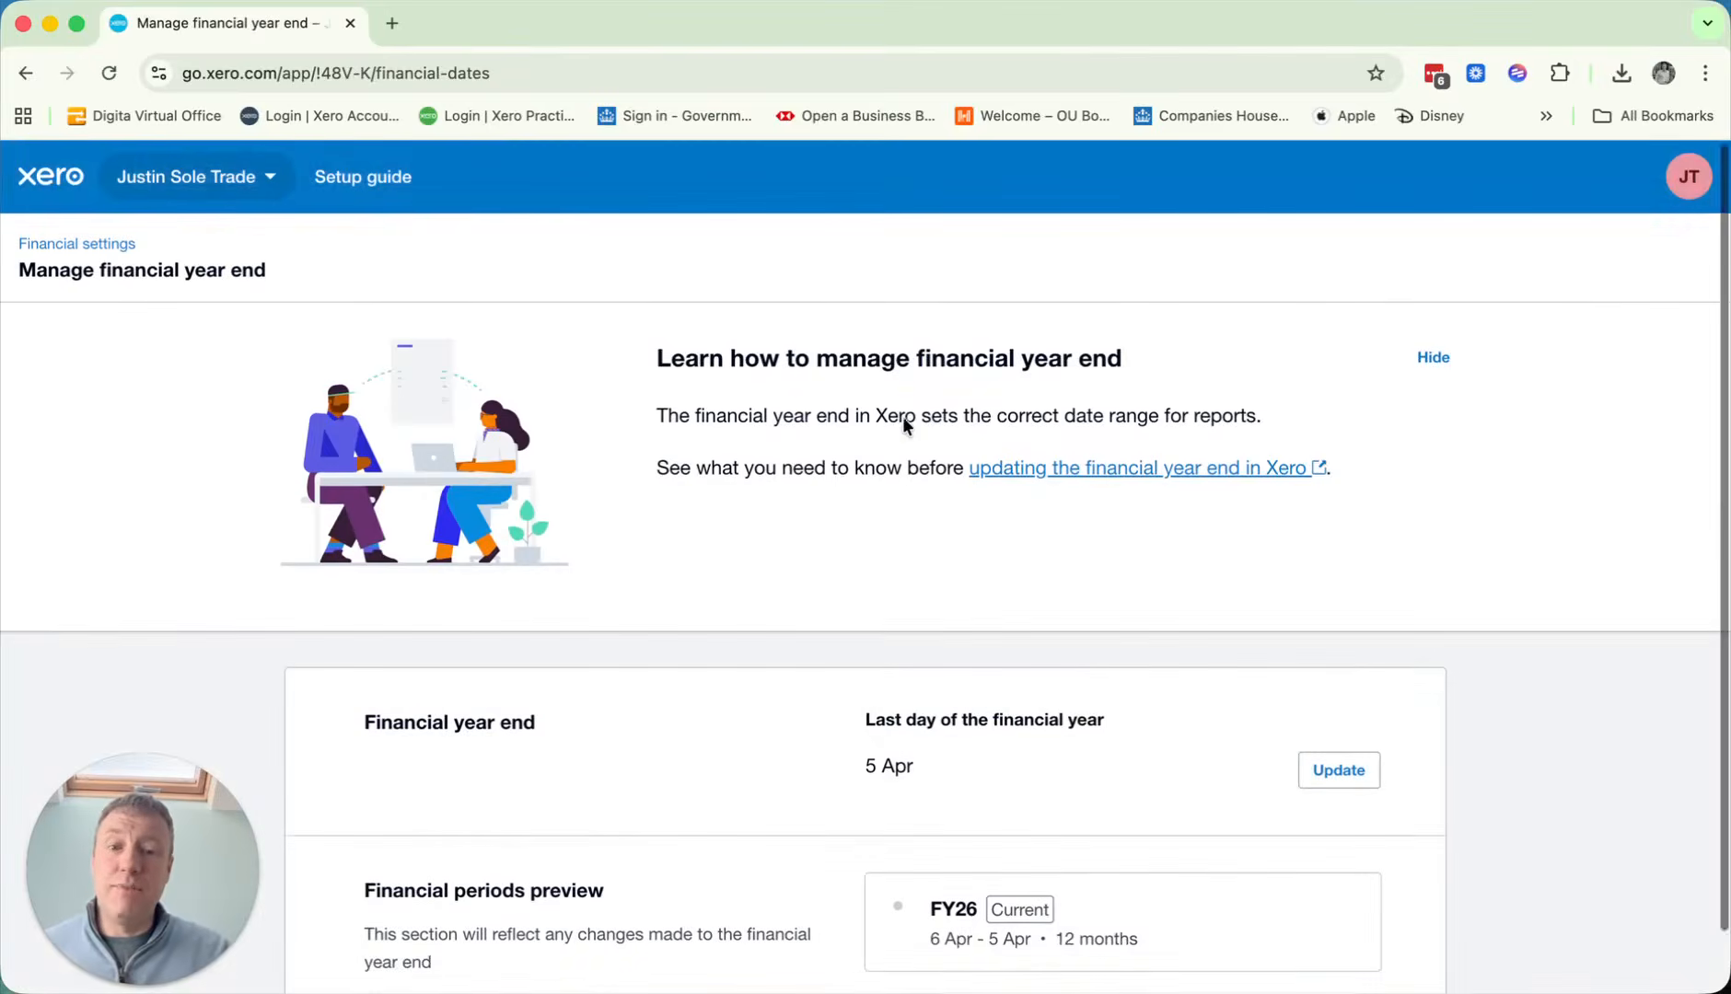
scroll(902, 425, down, 2)
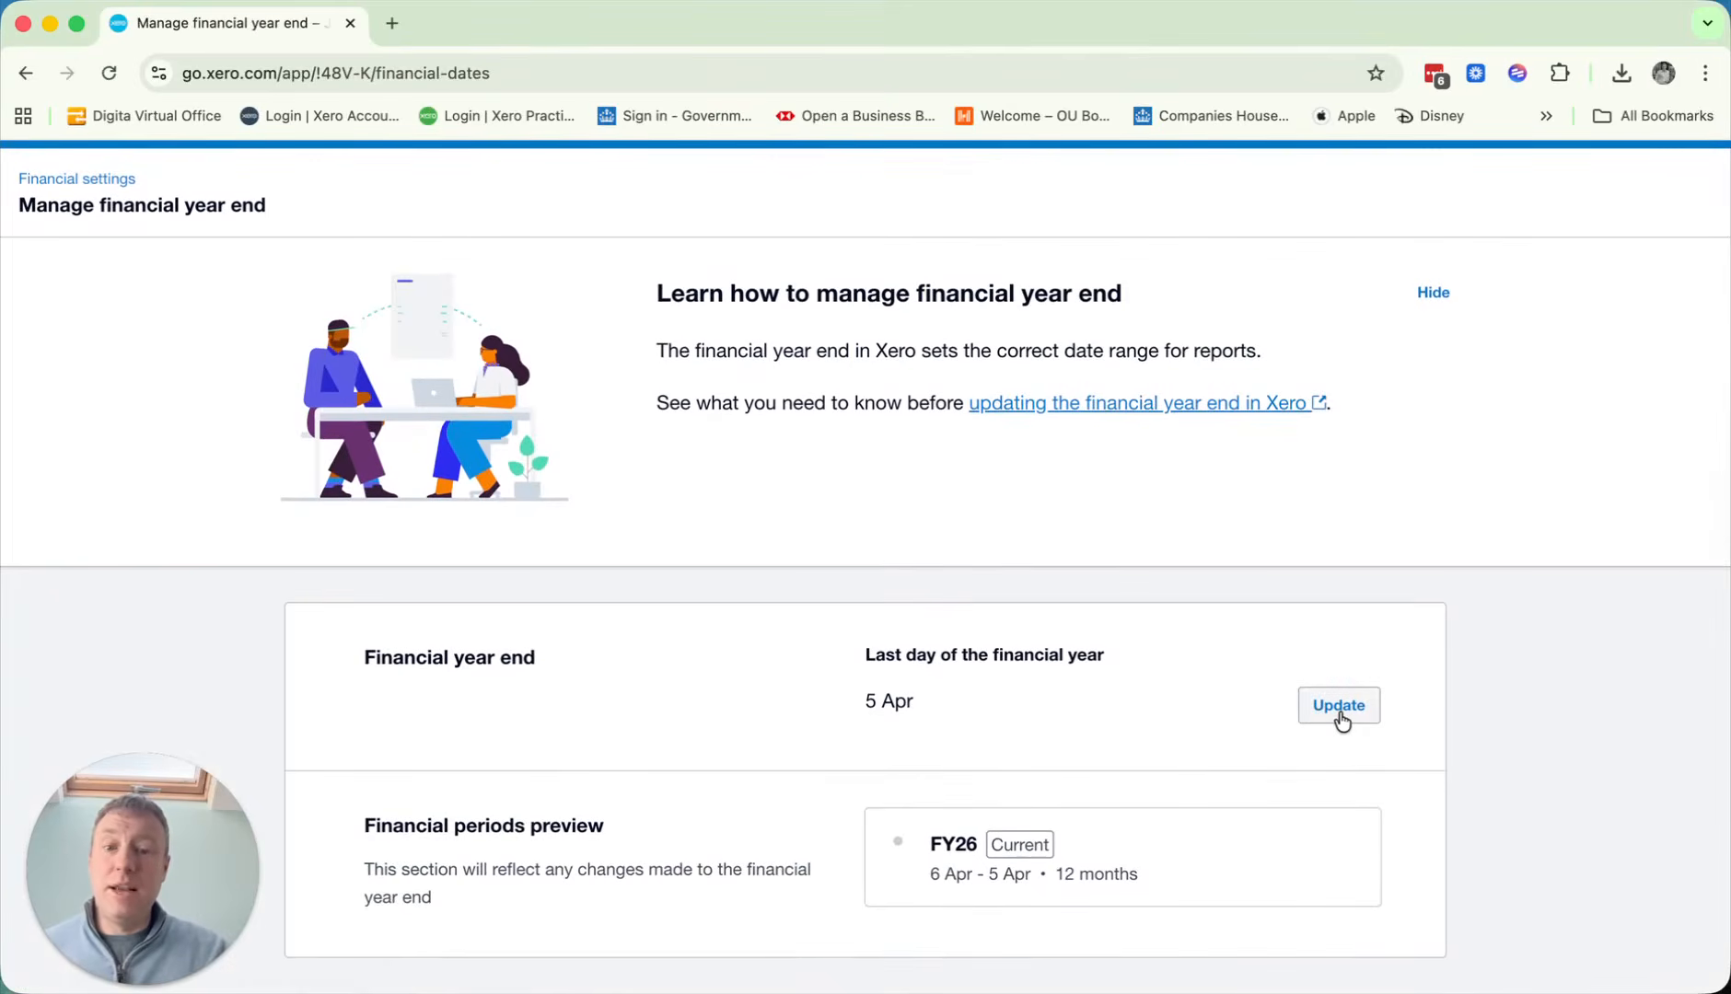
click(1341, 721)
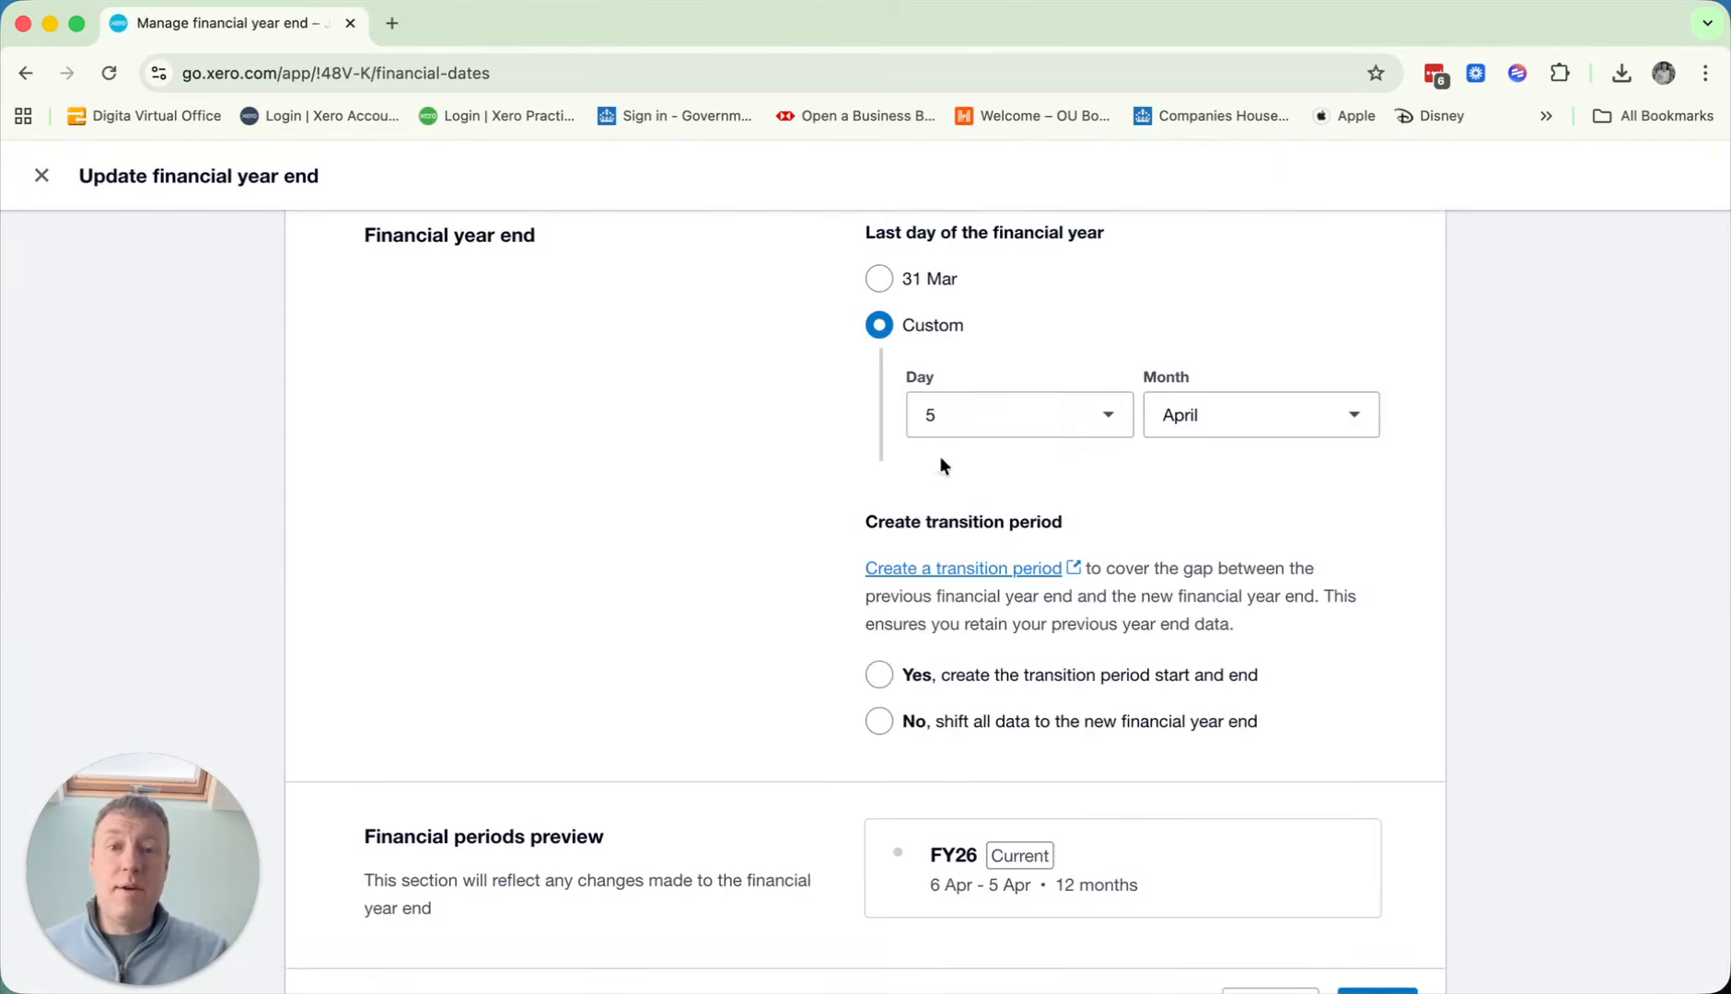
click(1003, 431)
scroll(1025, 817, down, 10)
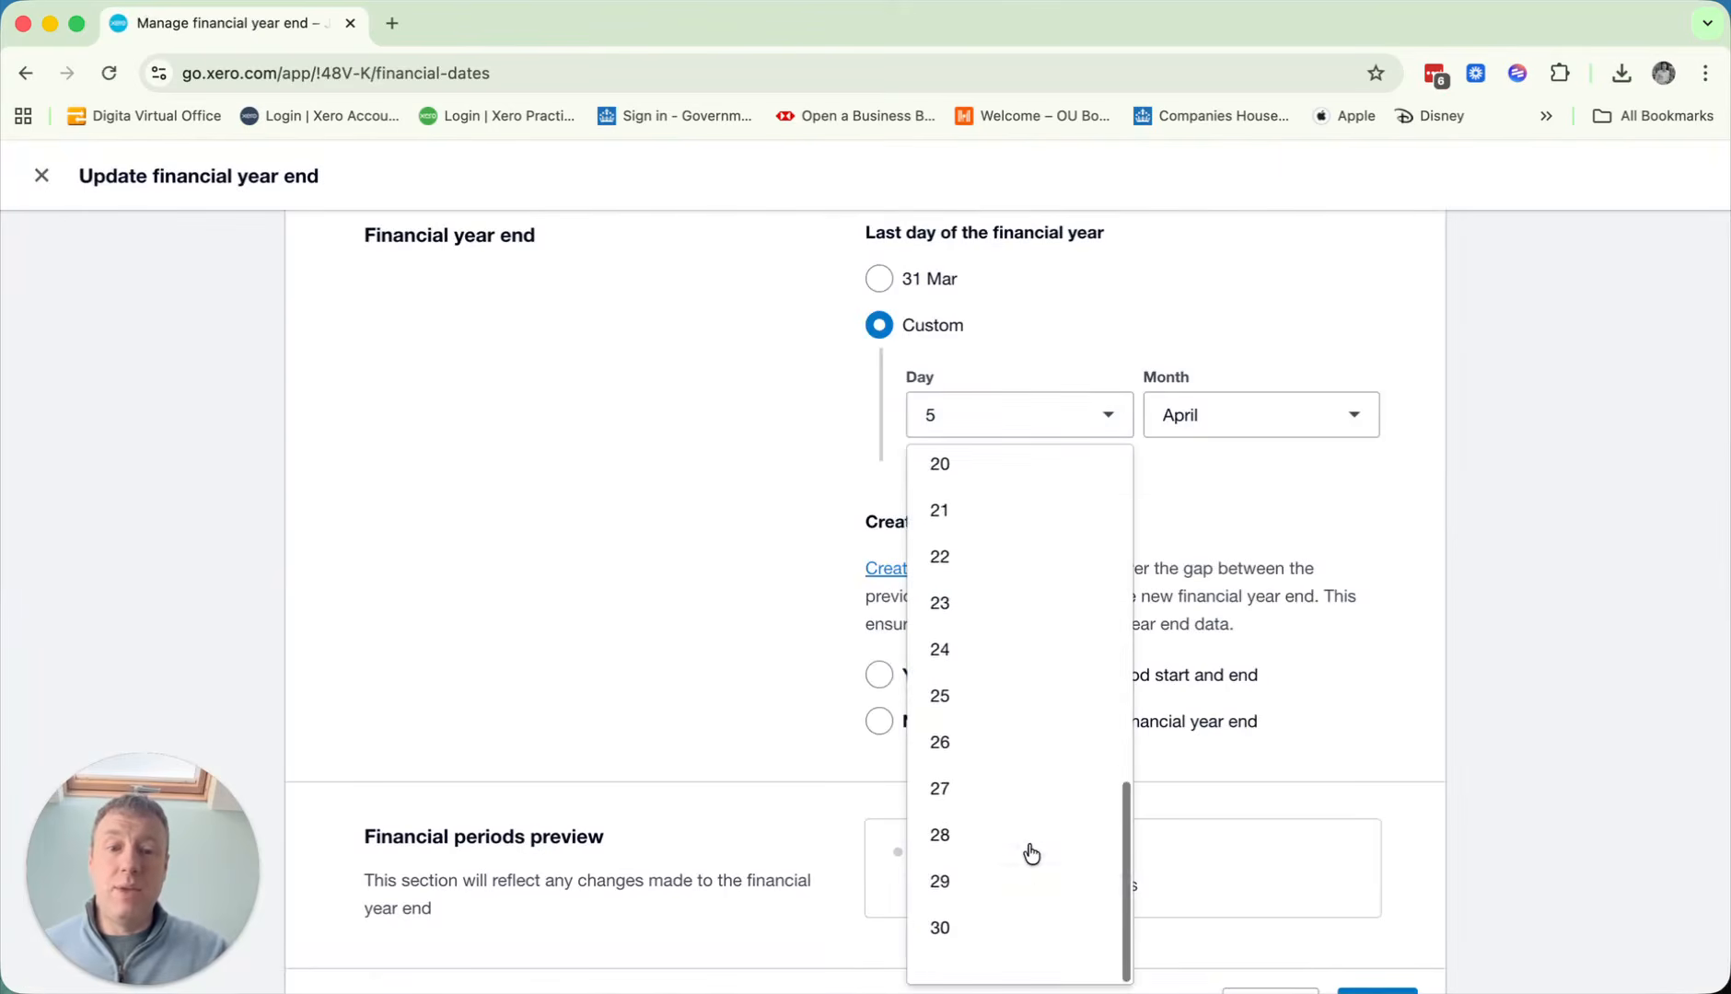
click(1242, 417)
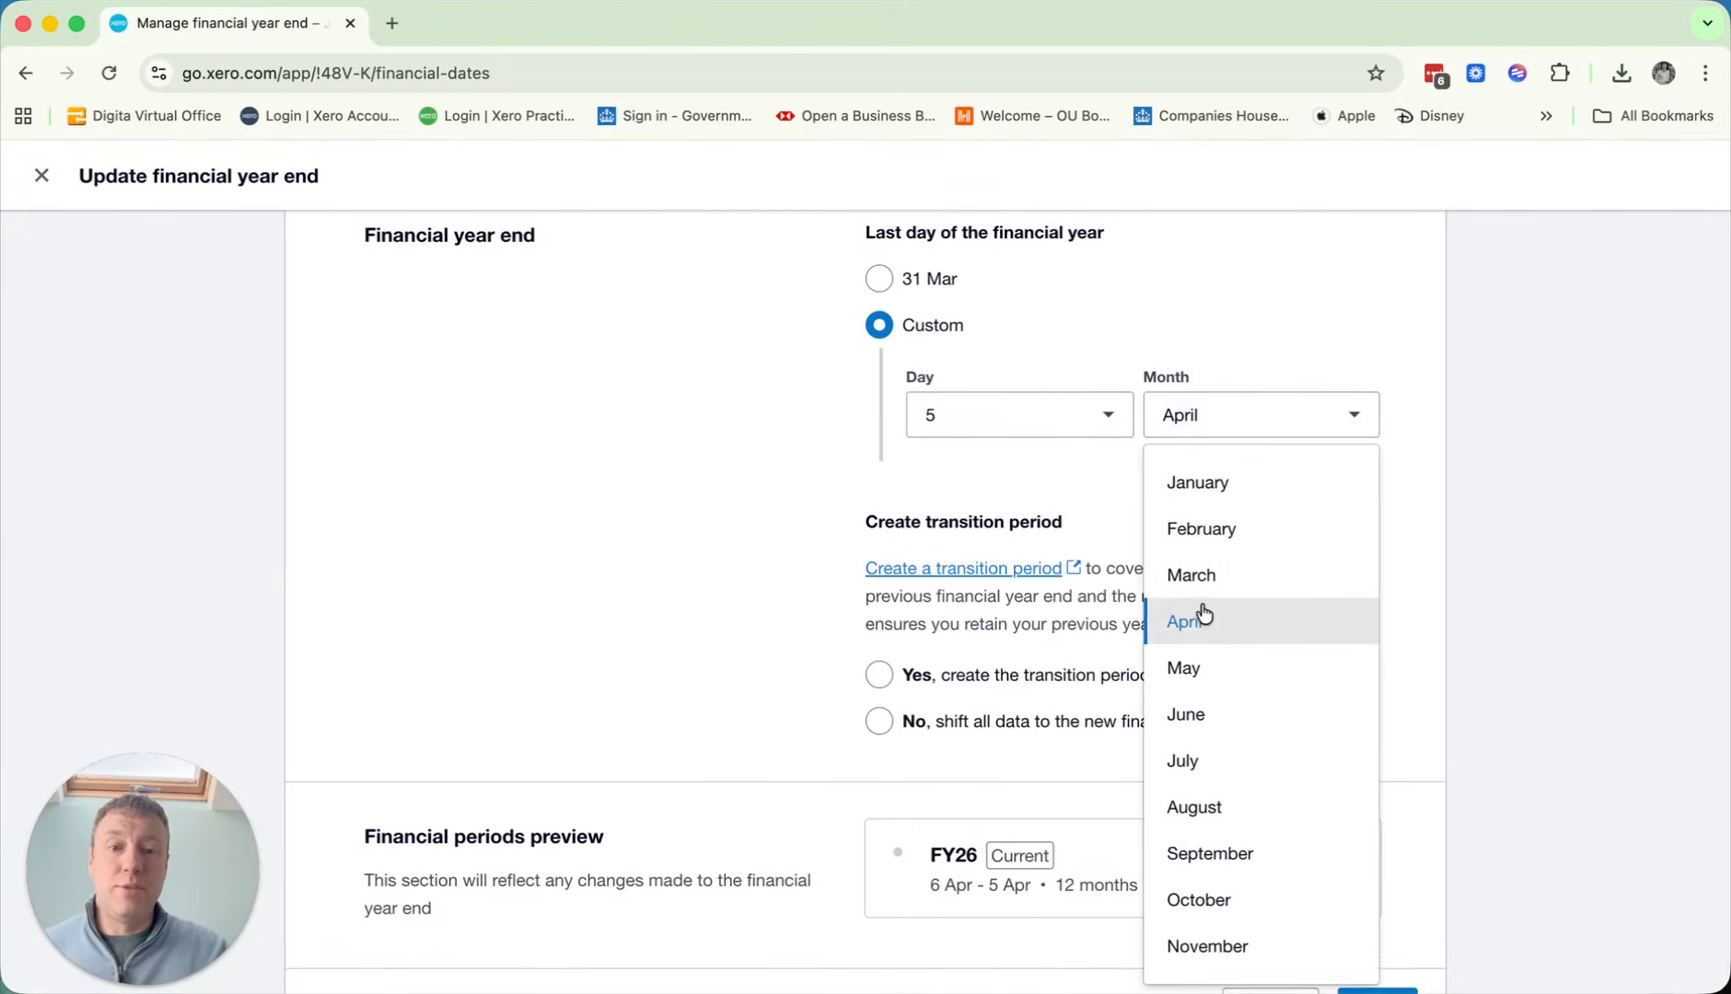
click(1188, 568)
click(1024, 425)
scroll(1025, 792, down, 10)
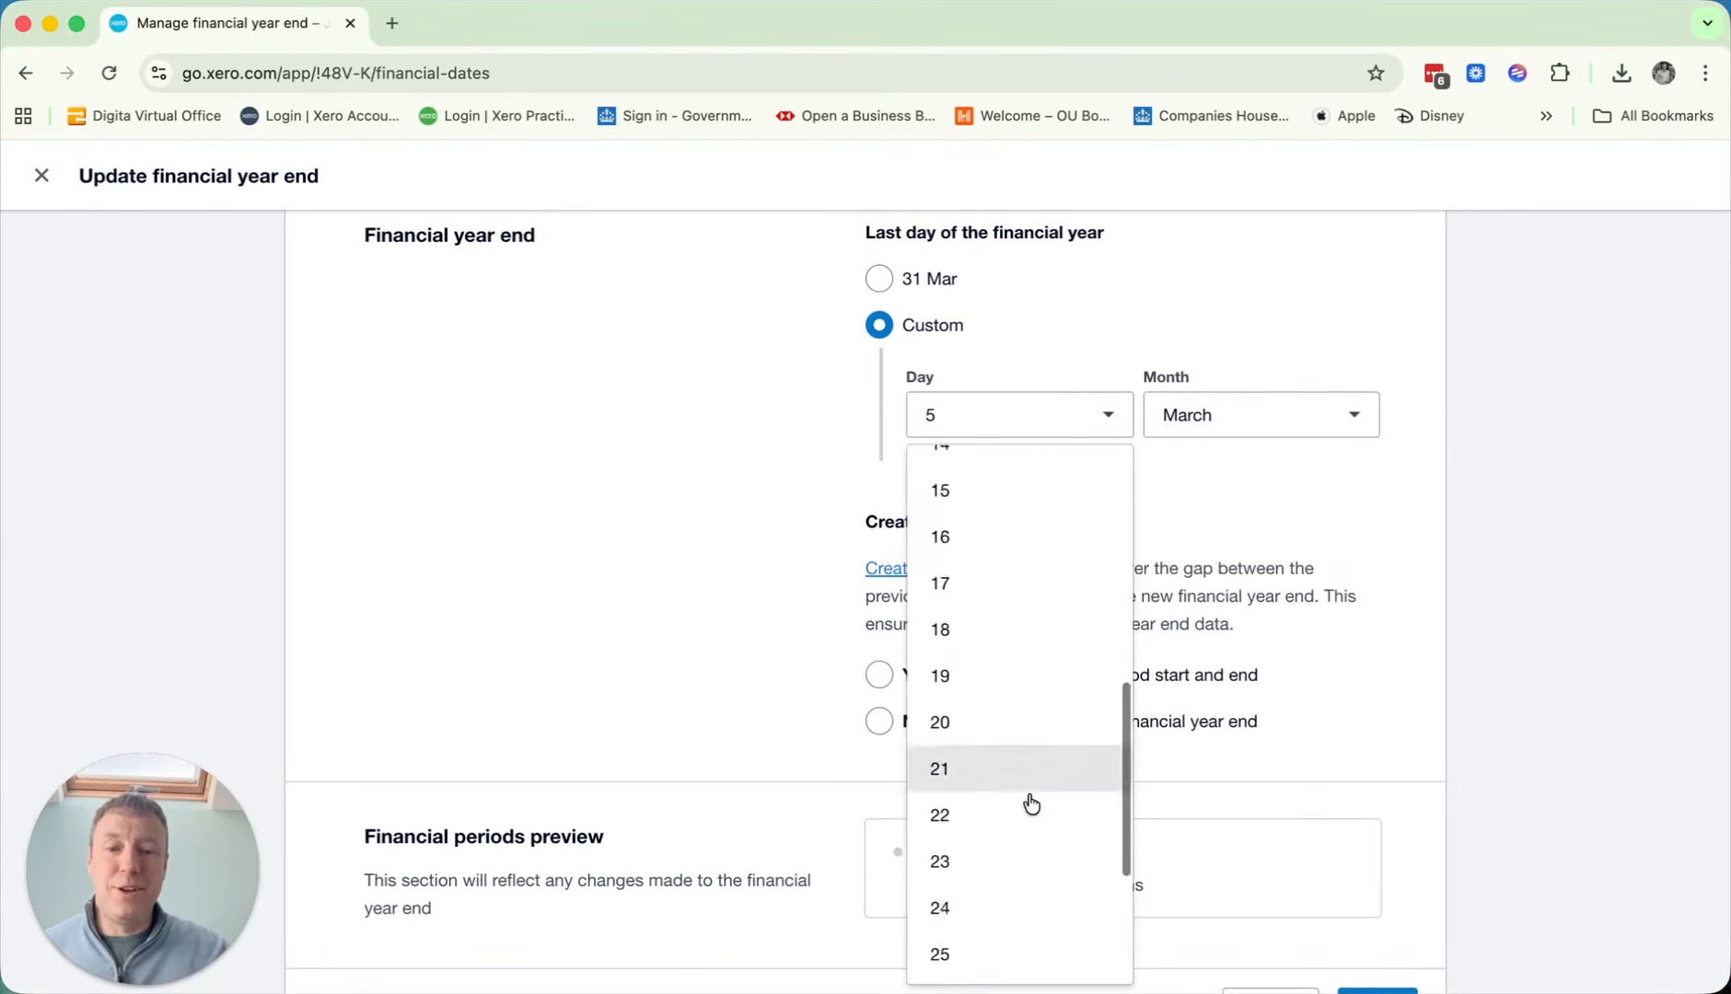
scroll(1002, 908, down, 1)
click(998, 946)
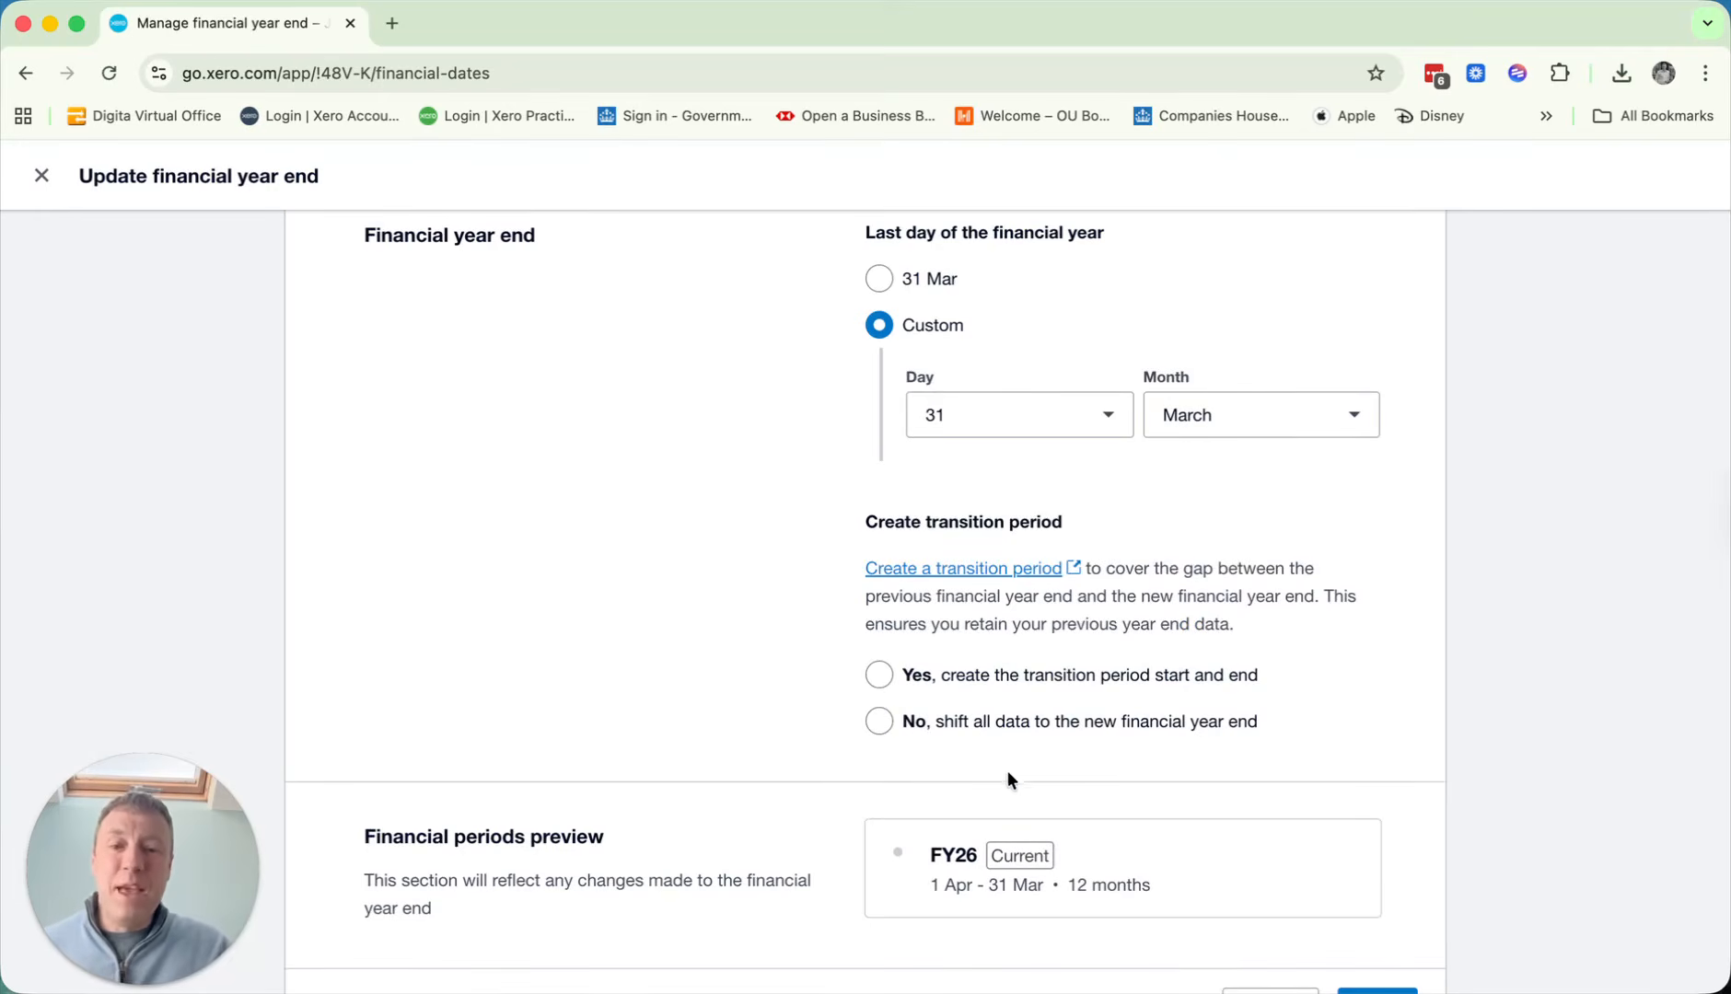
Shift all data to the new financial year end without a transition period, then save and confirm the update.
click(878, 721)
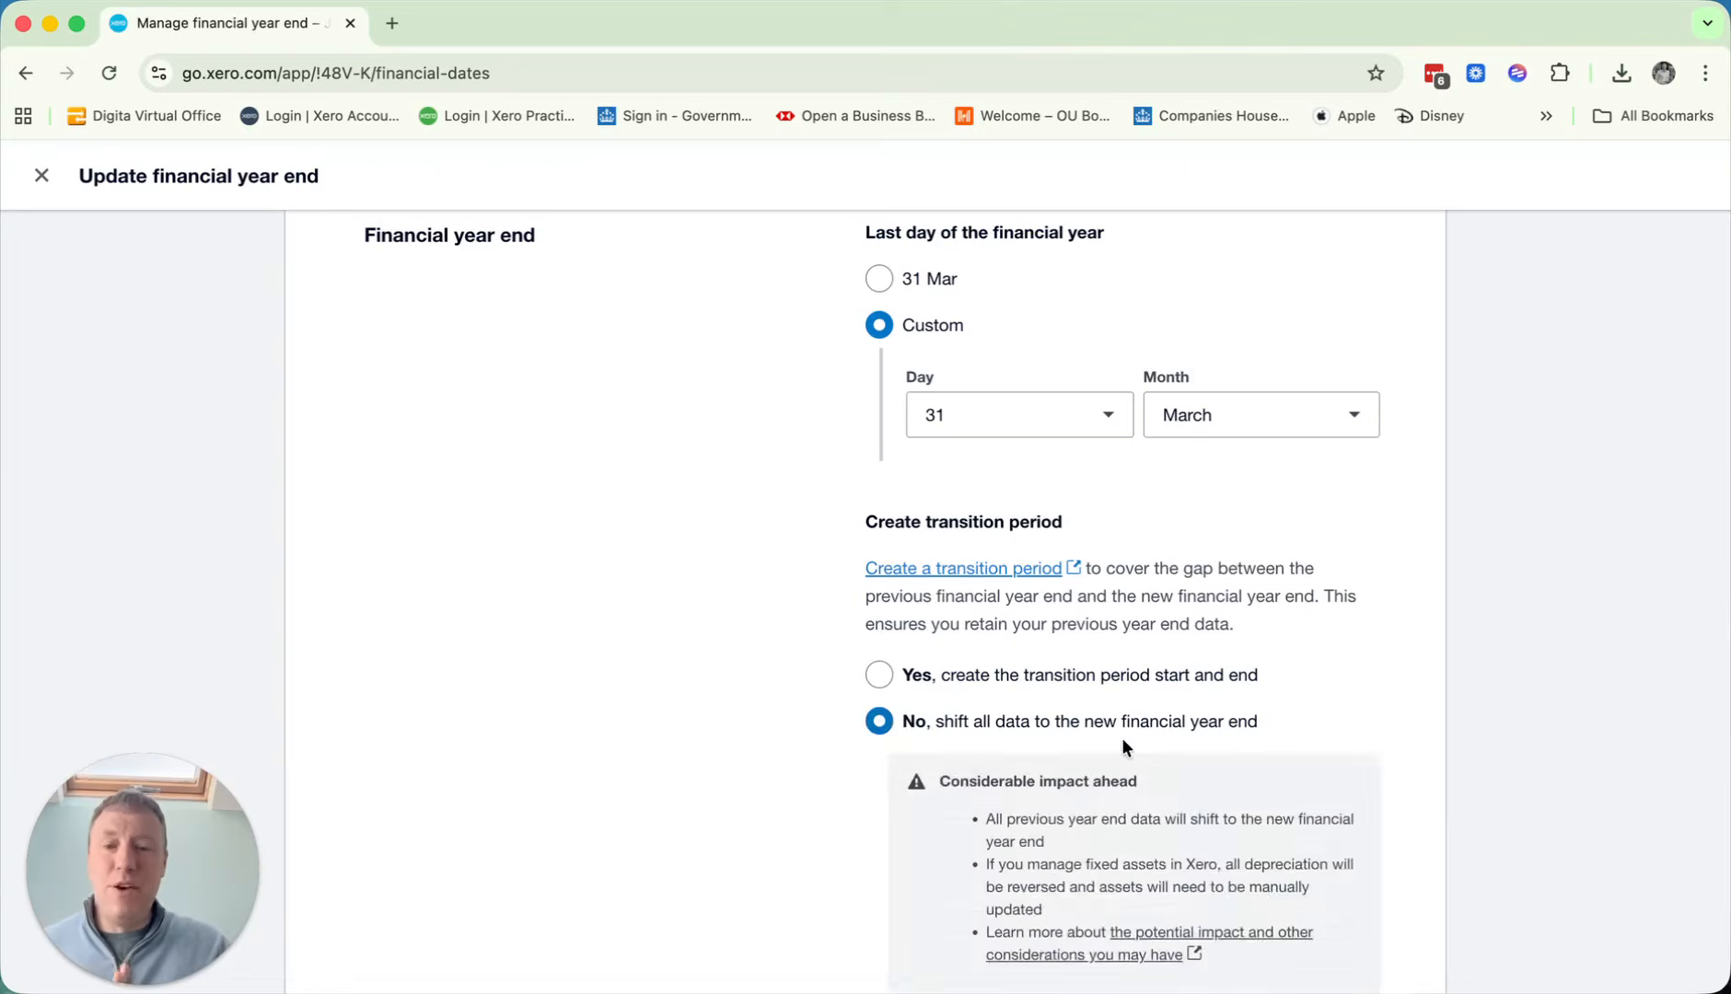
scroll(1121, 745, down, 5)
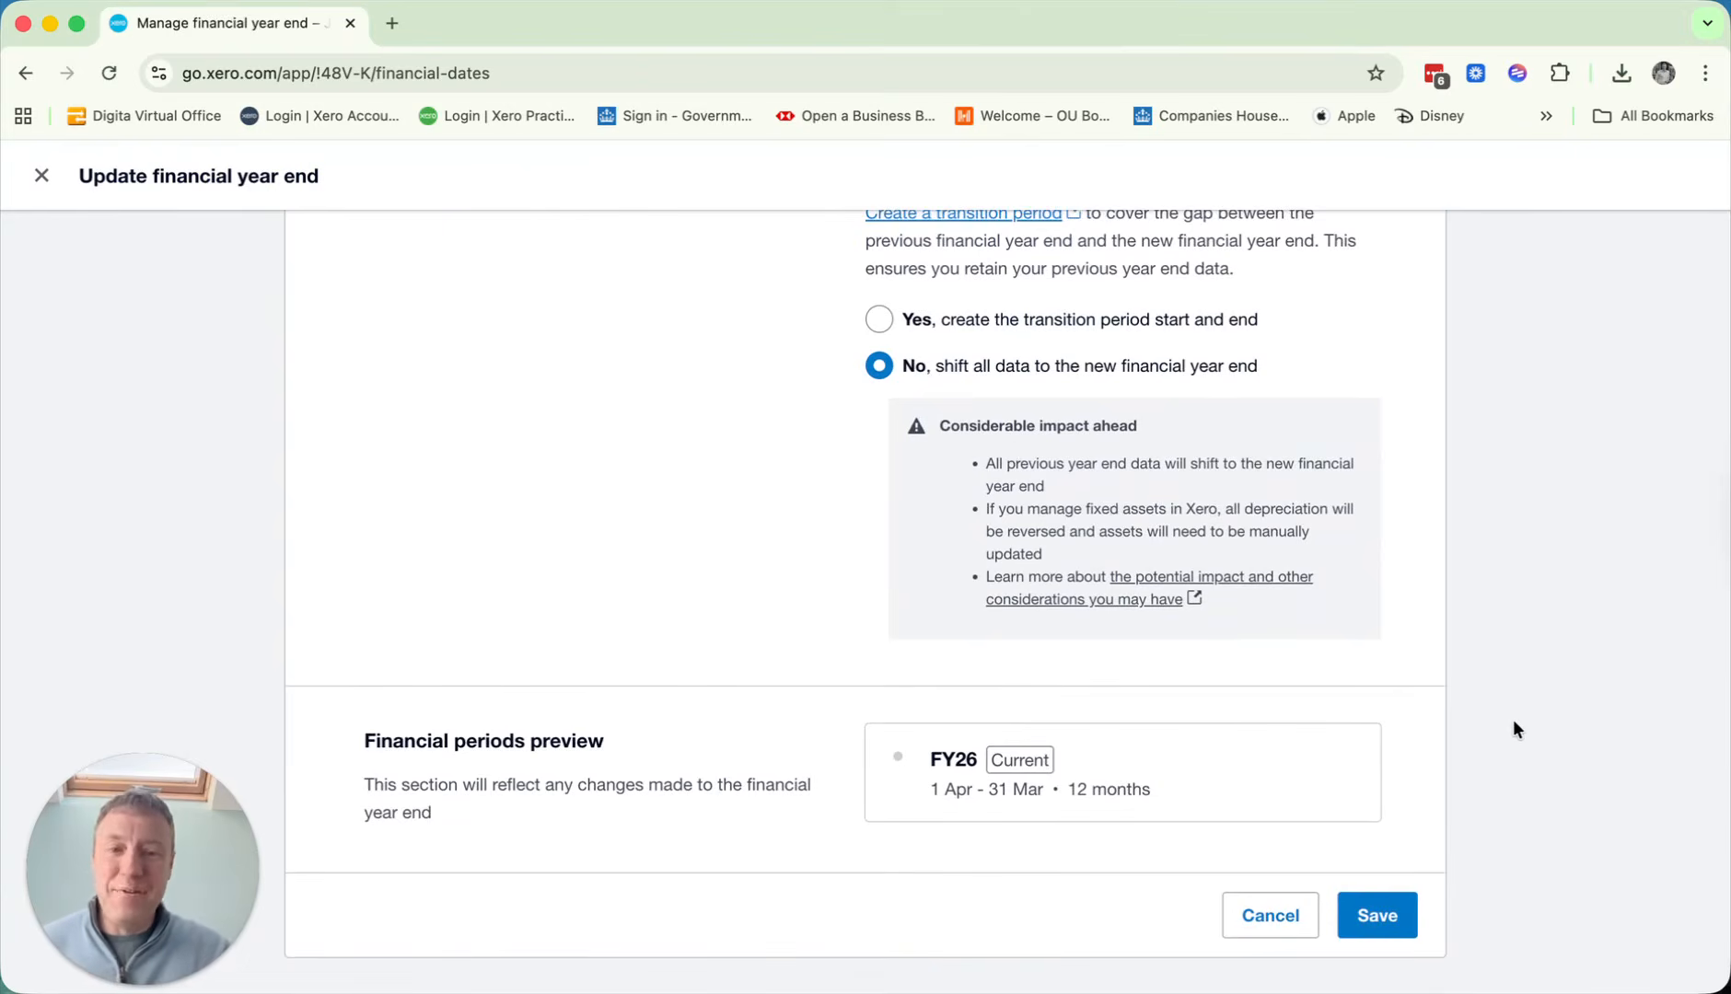
click(1405, 923)
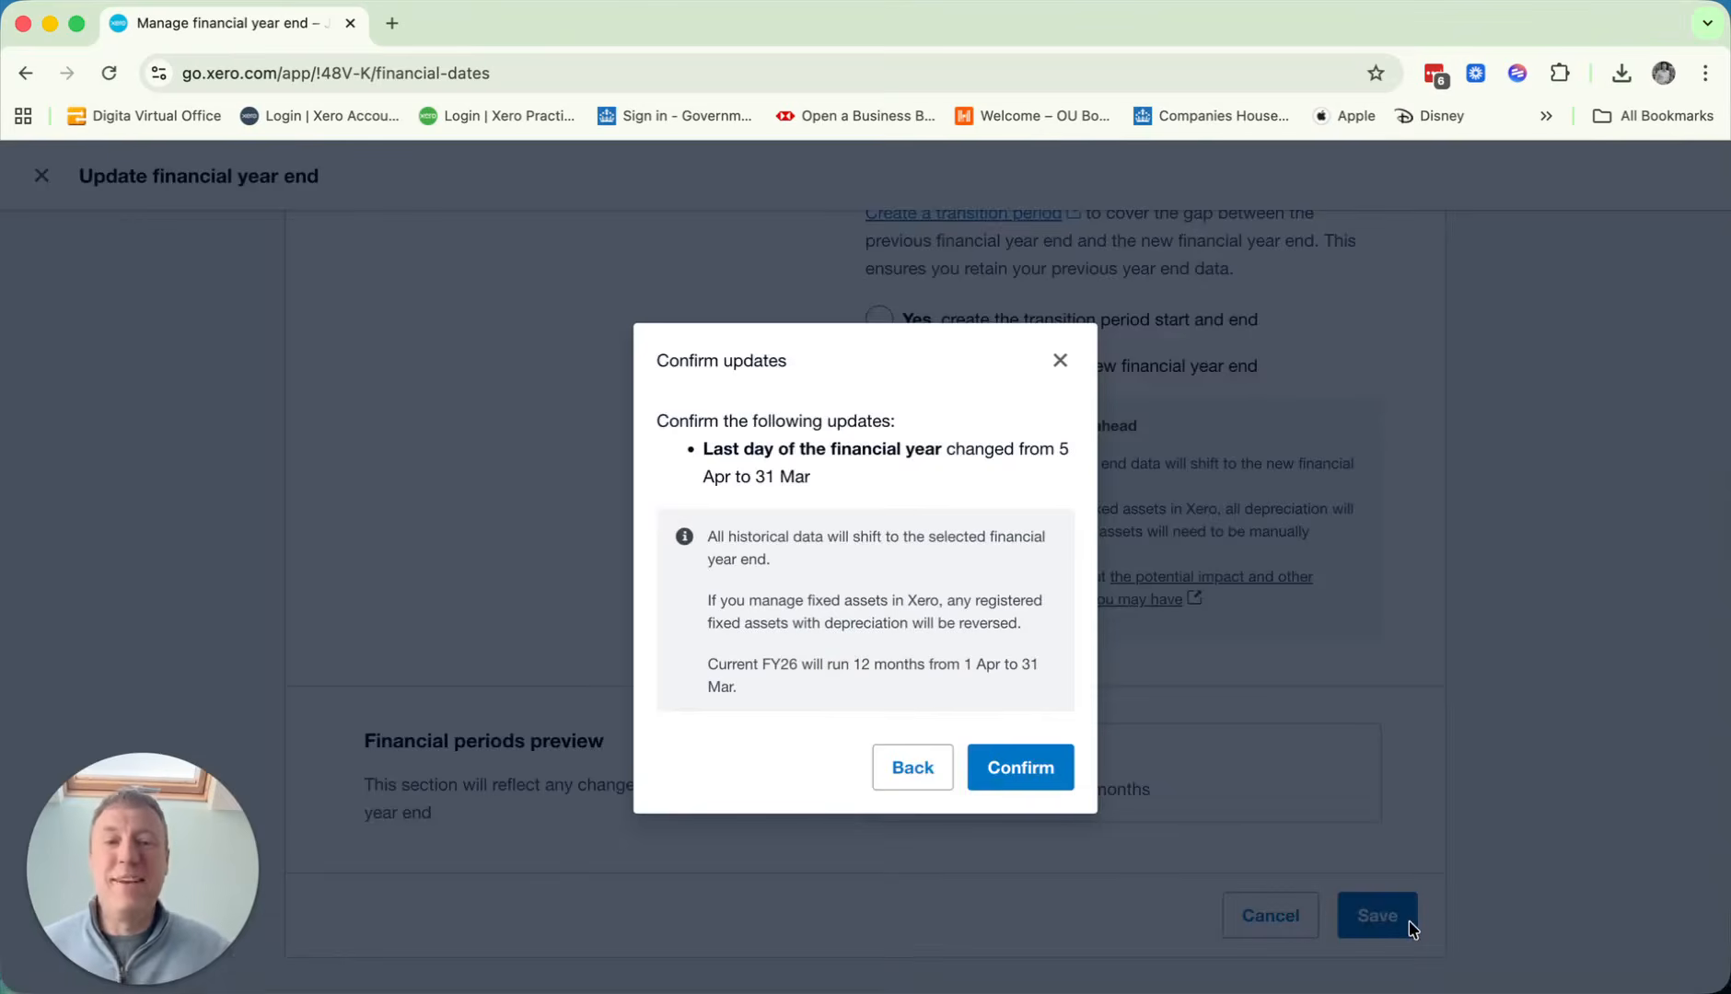
click(1035, 771)
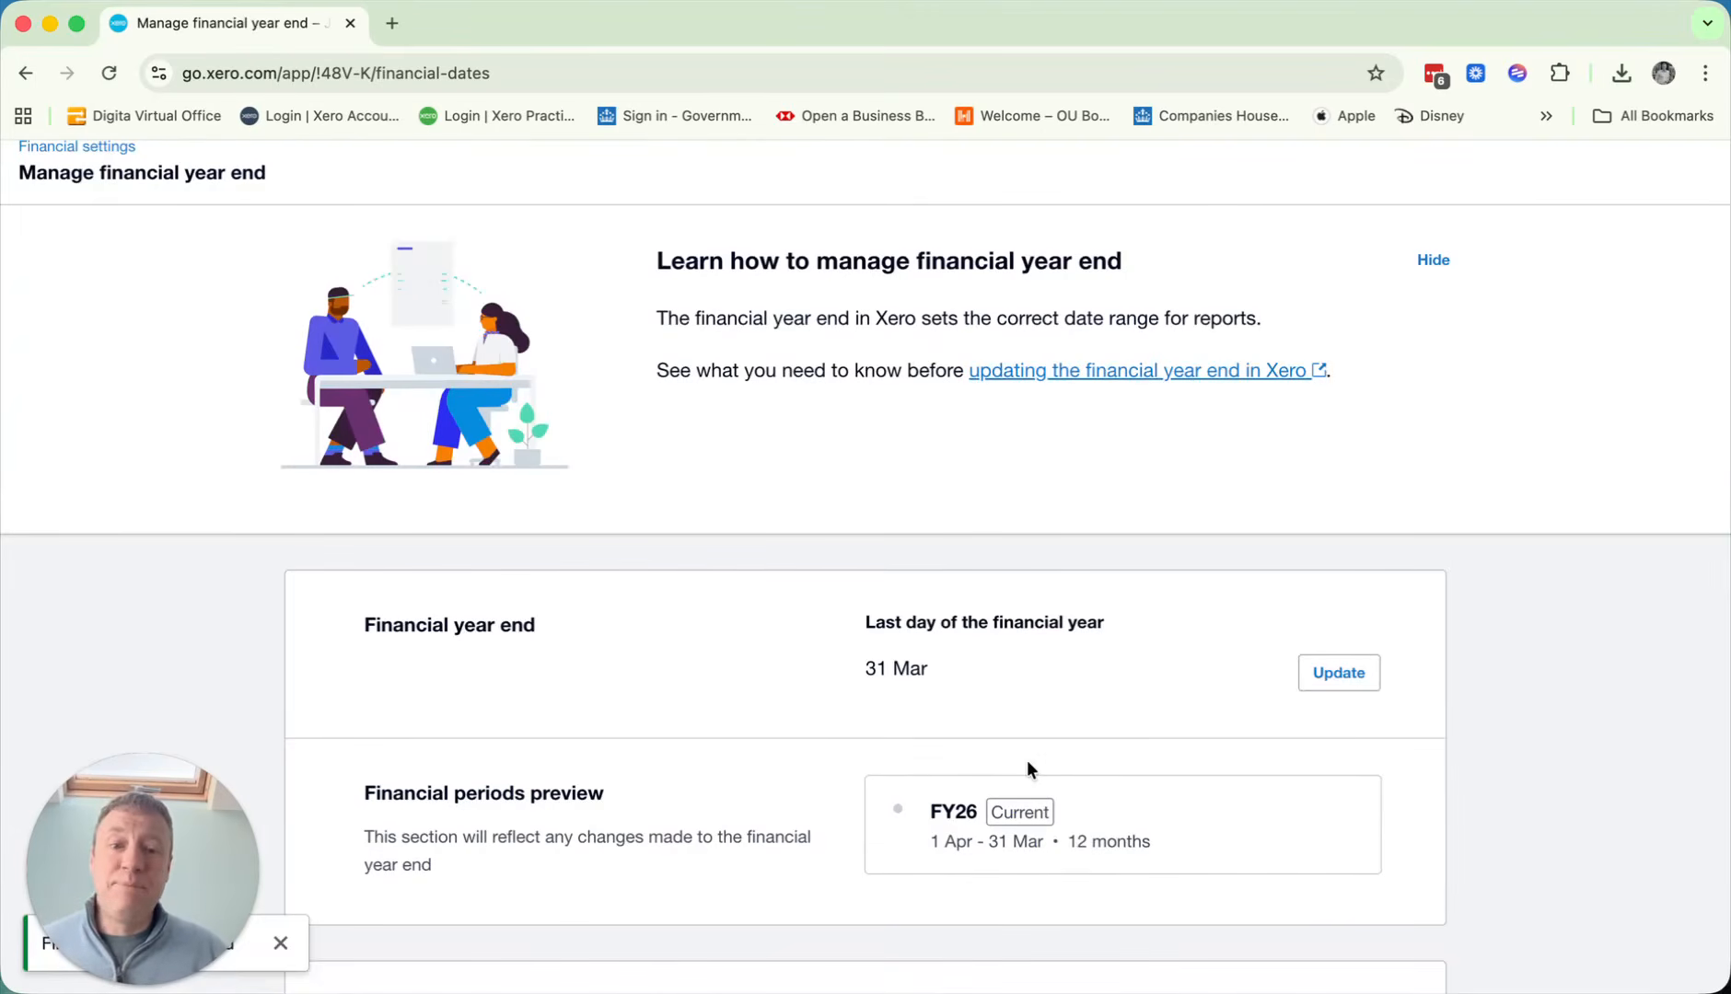
Review the financial periods preview and suggested next steps, and return to the financial settings.
scroll(1105, 551, down, 4)
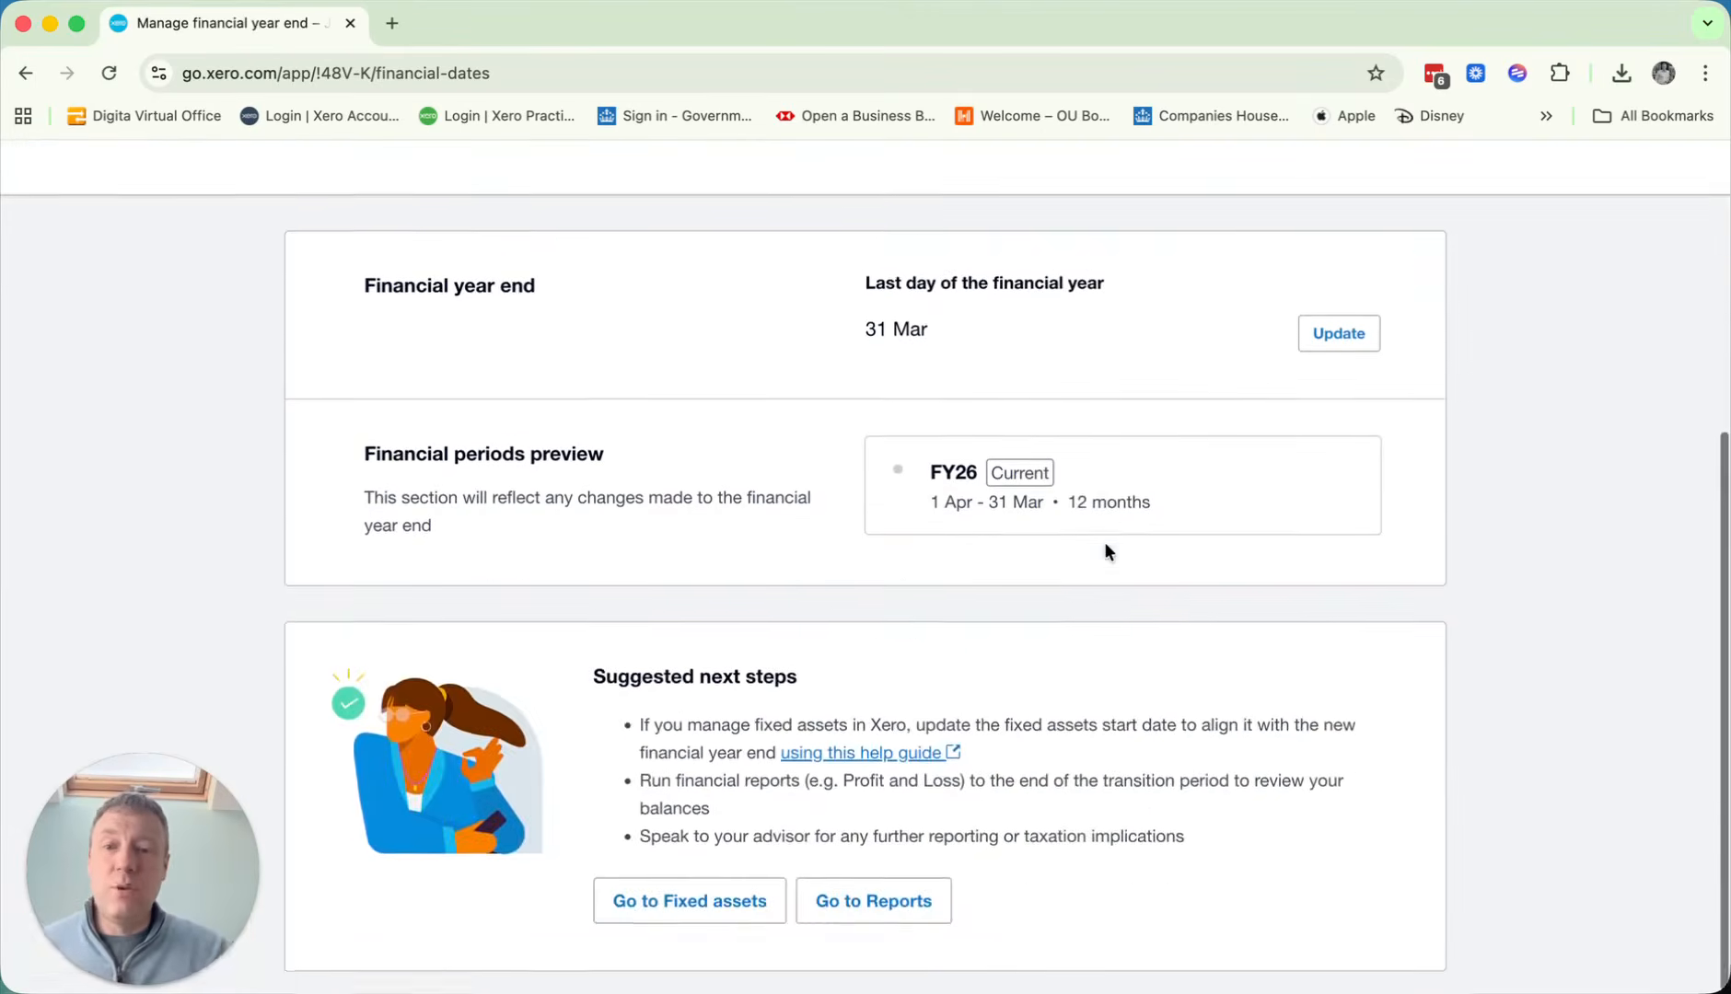
scroll(1103, 541, up, 5)
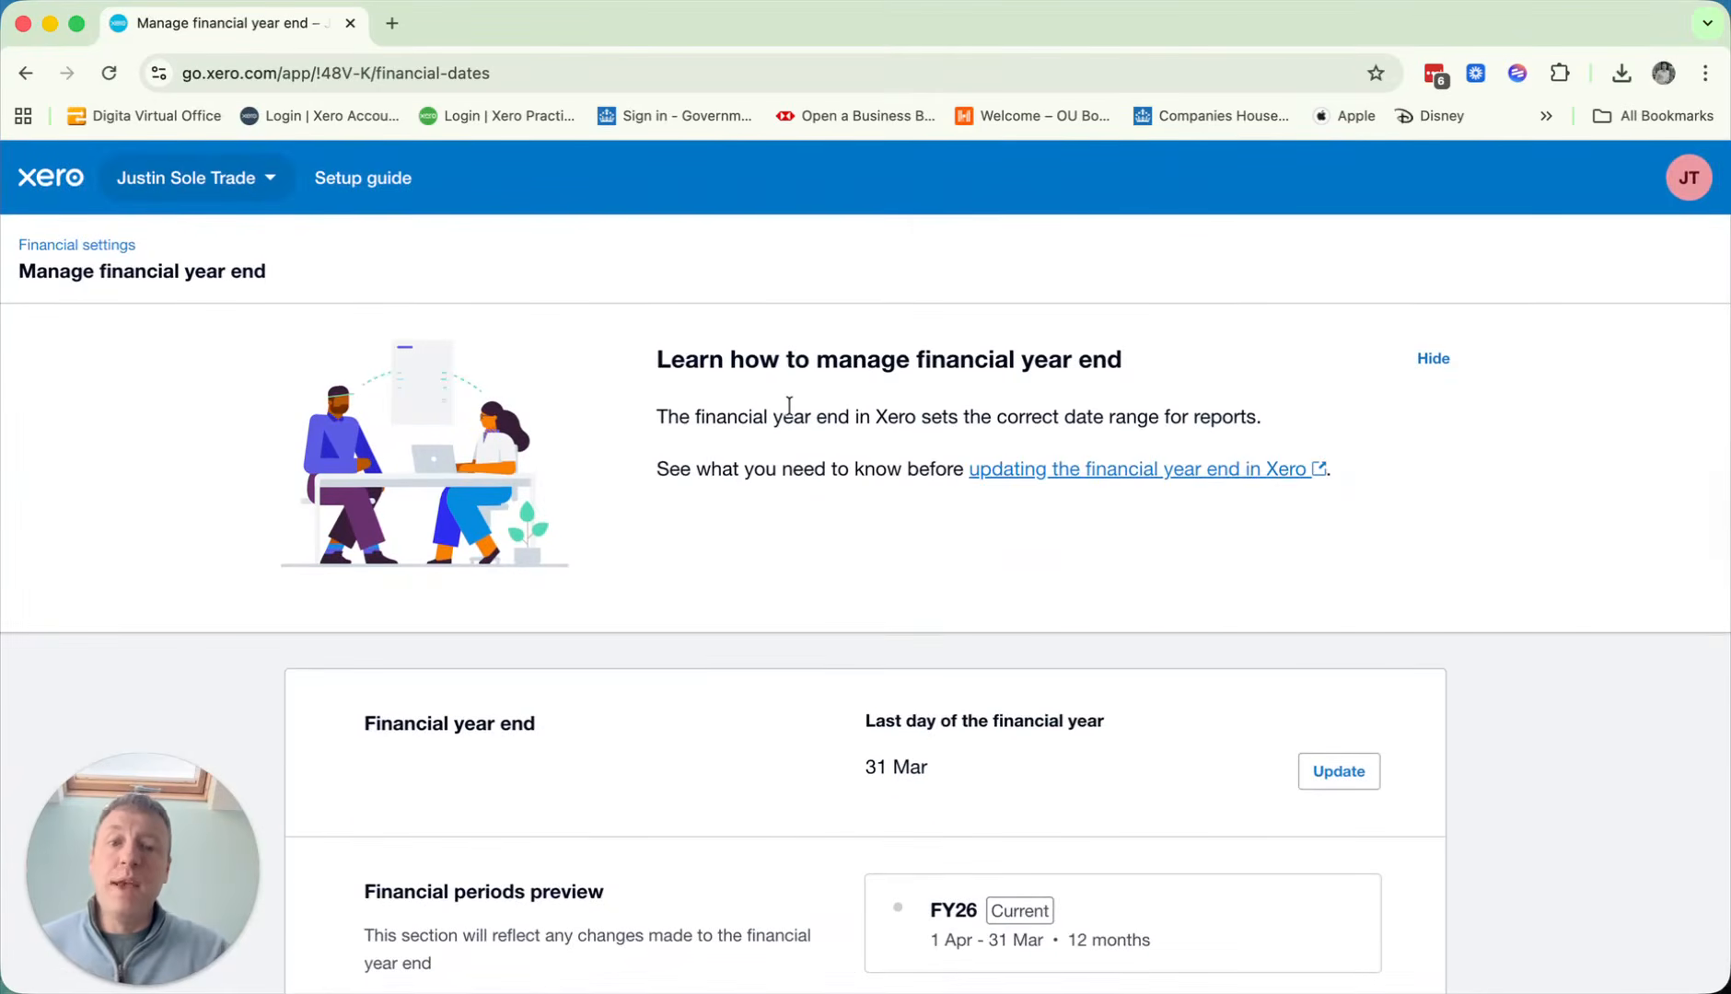
scroll(789, 405, down, 4)
scroll(789, 405, up, 4)
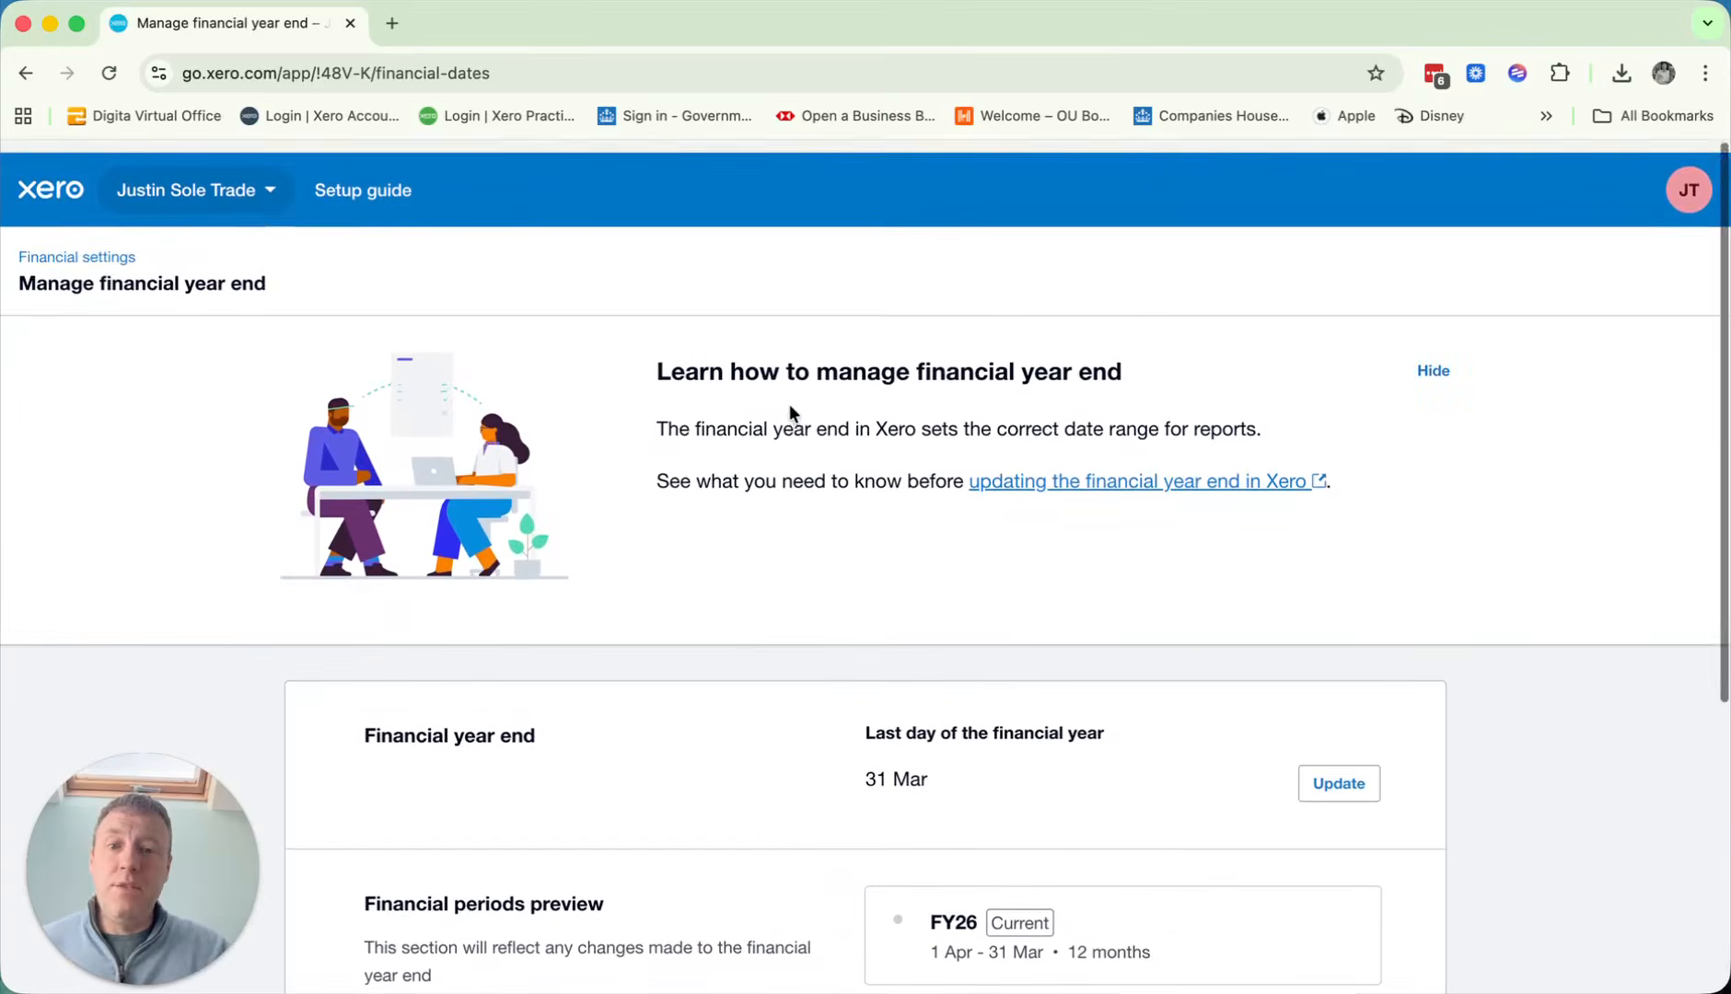
click(106, 247)
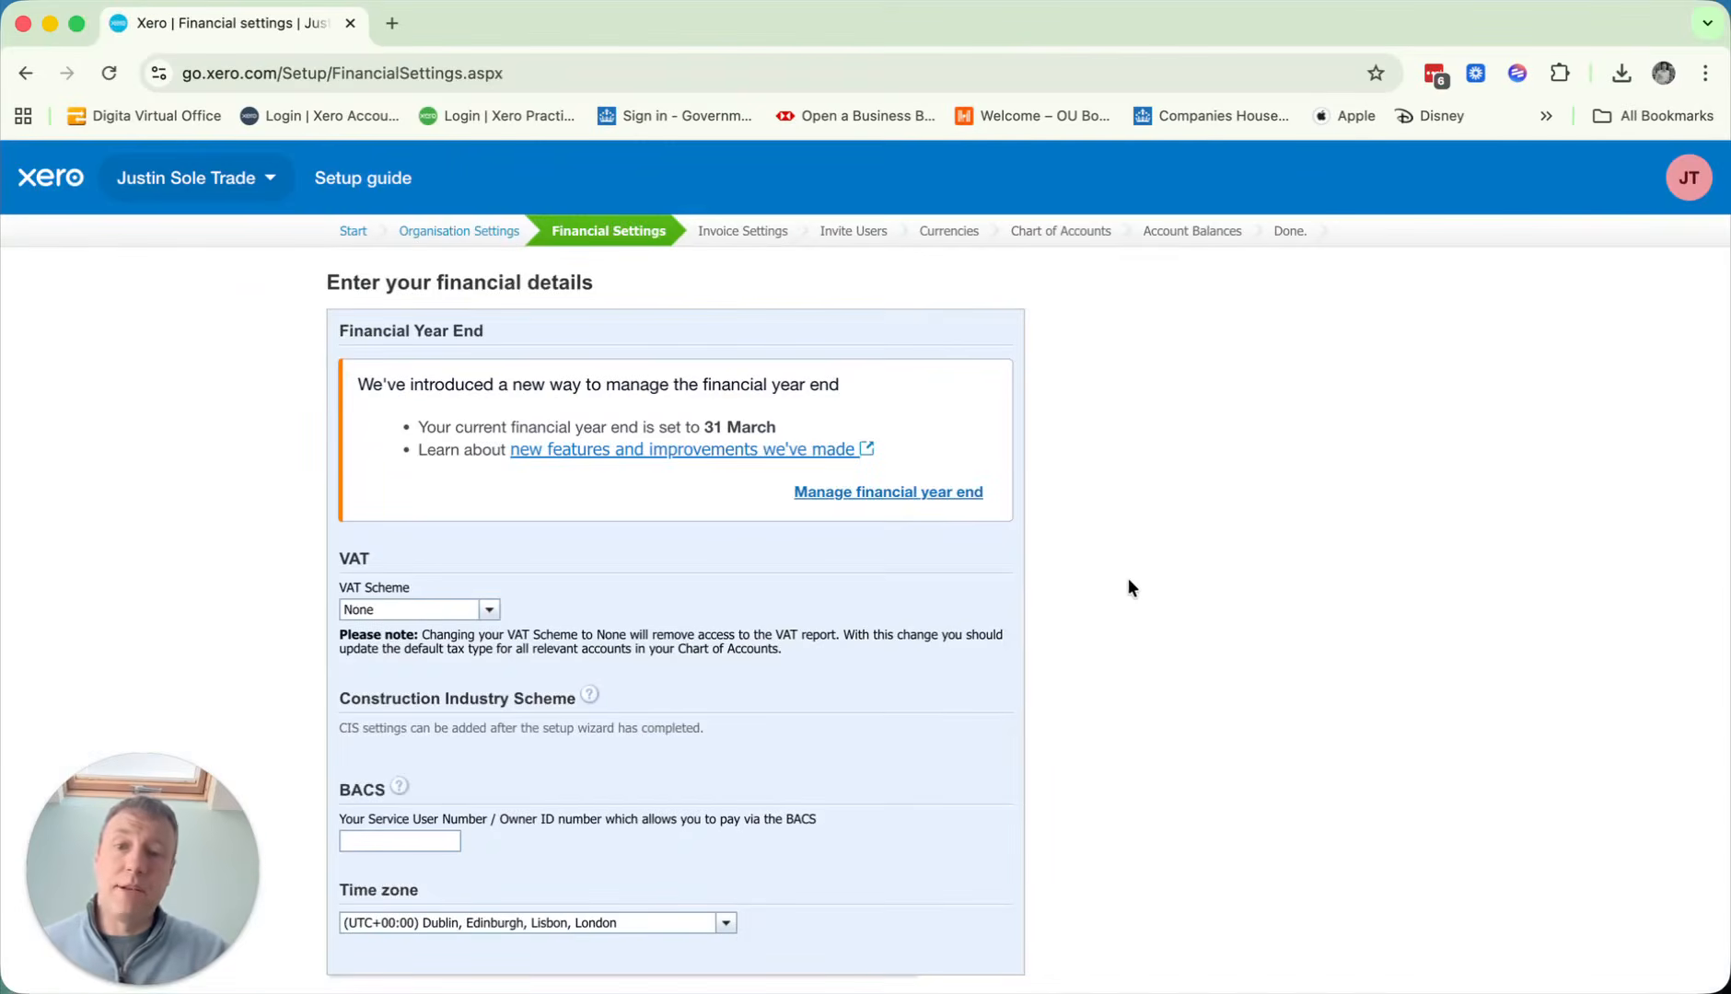
Try the Cash Scheme as the VAT scheme with a Quarterly VAT period, leaving the VAT number blank.
scroll(1127, 579, down, 3)
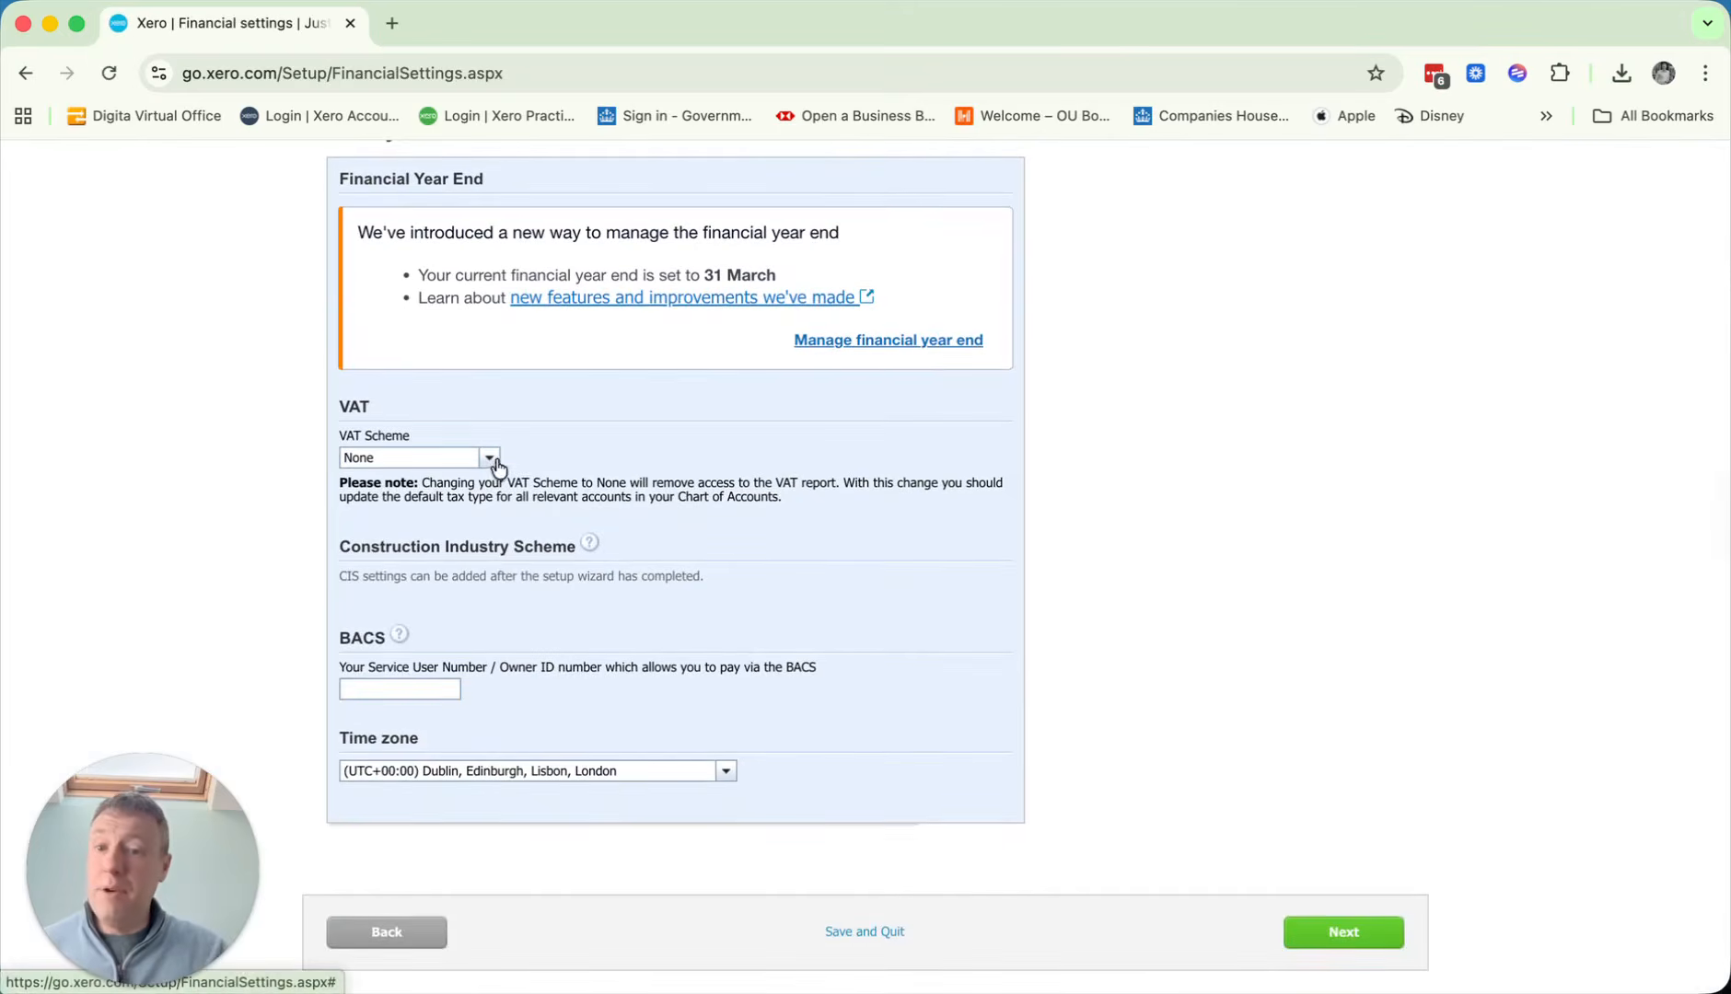
click(489, 458)
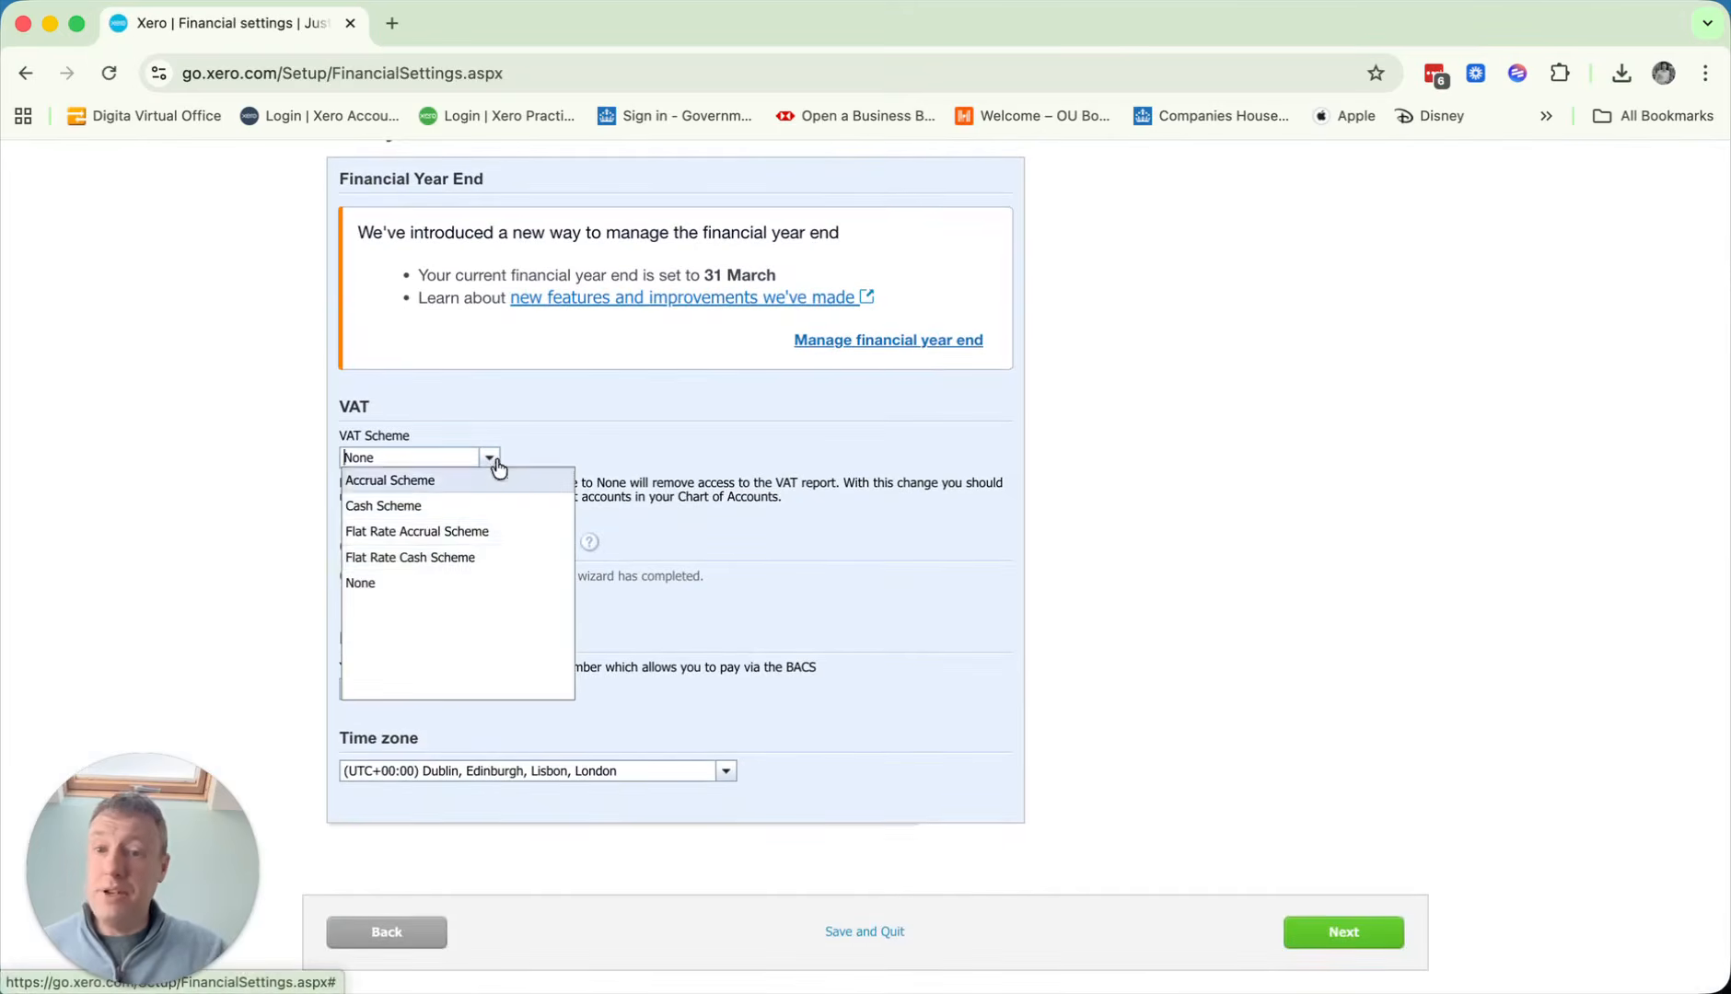
click(411, 506)
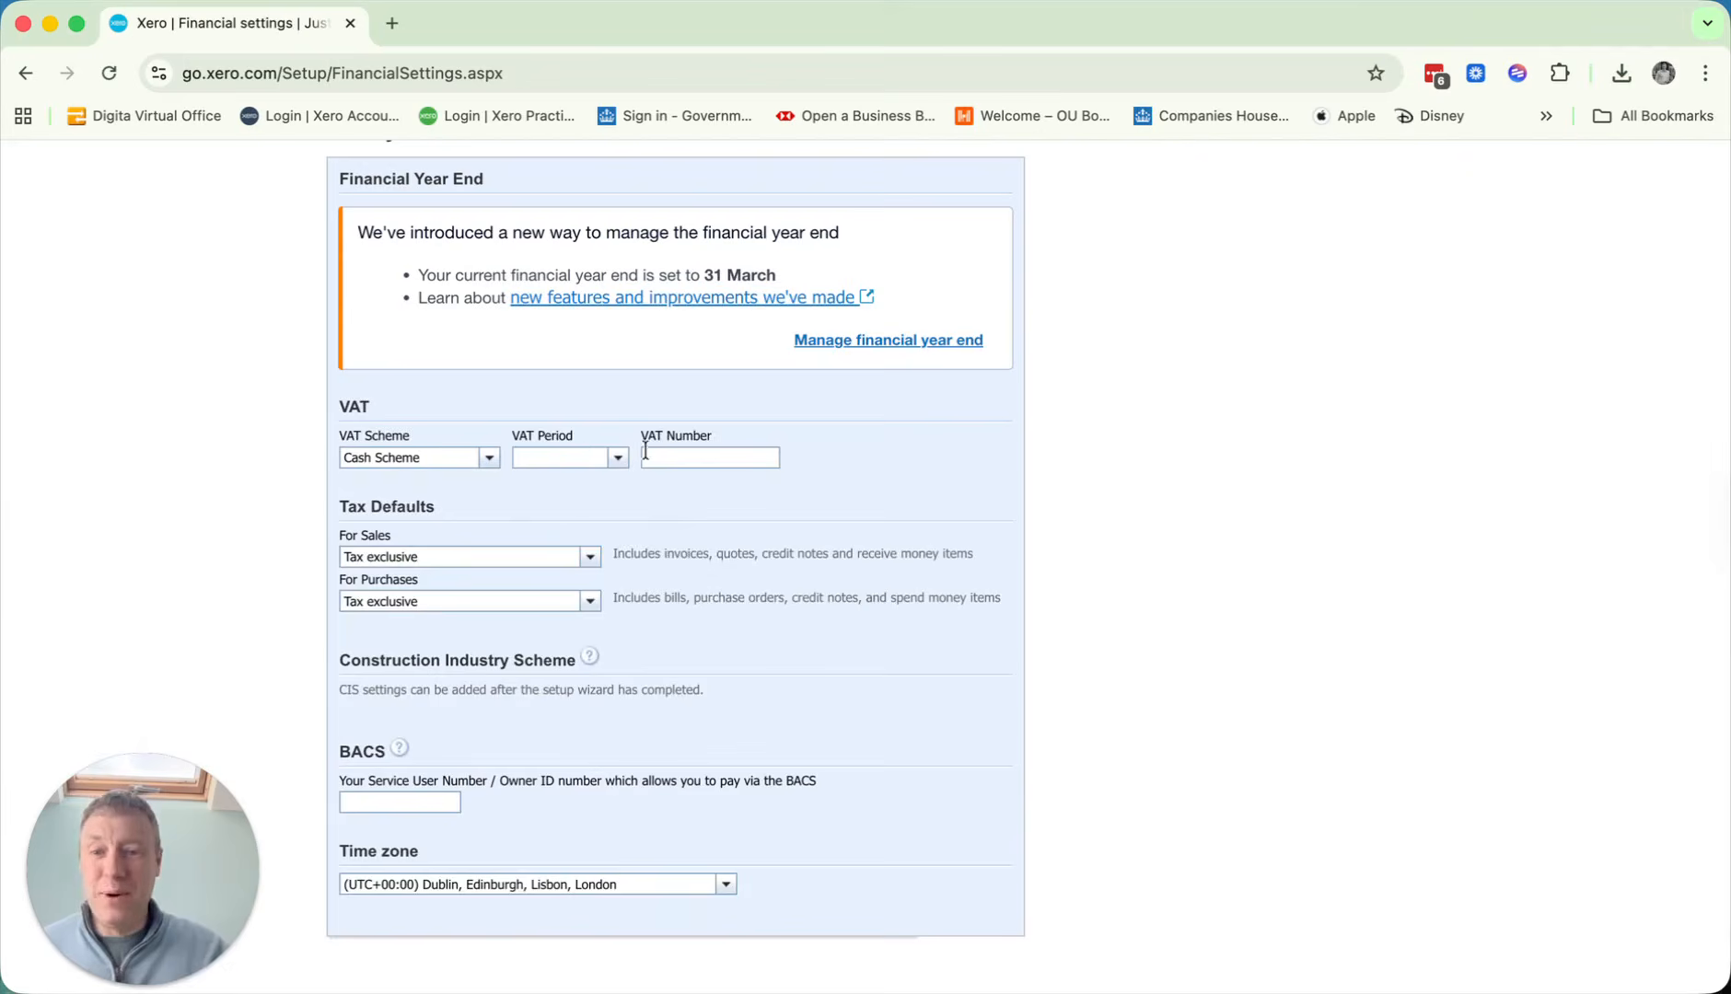
click(618, 459)
click(616, 507)
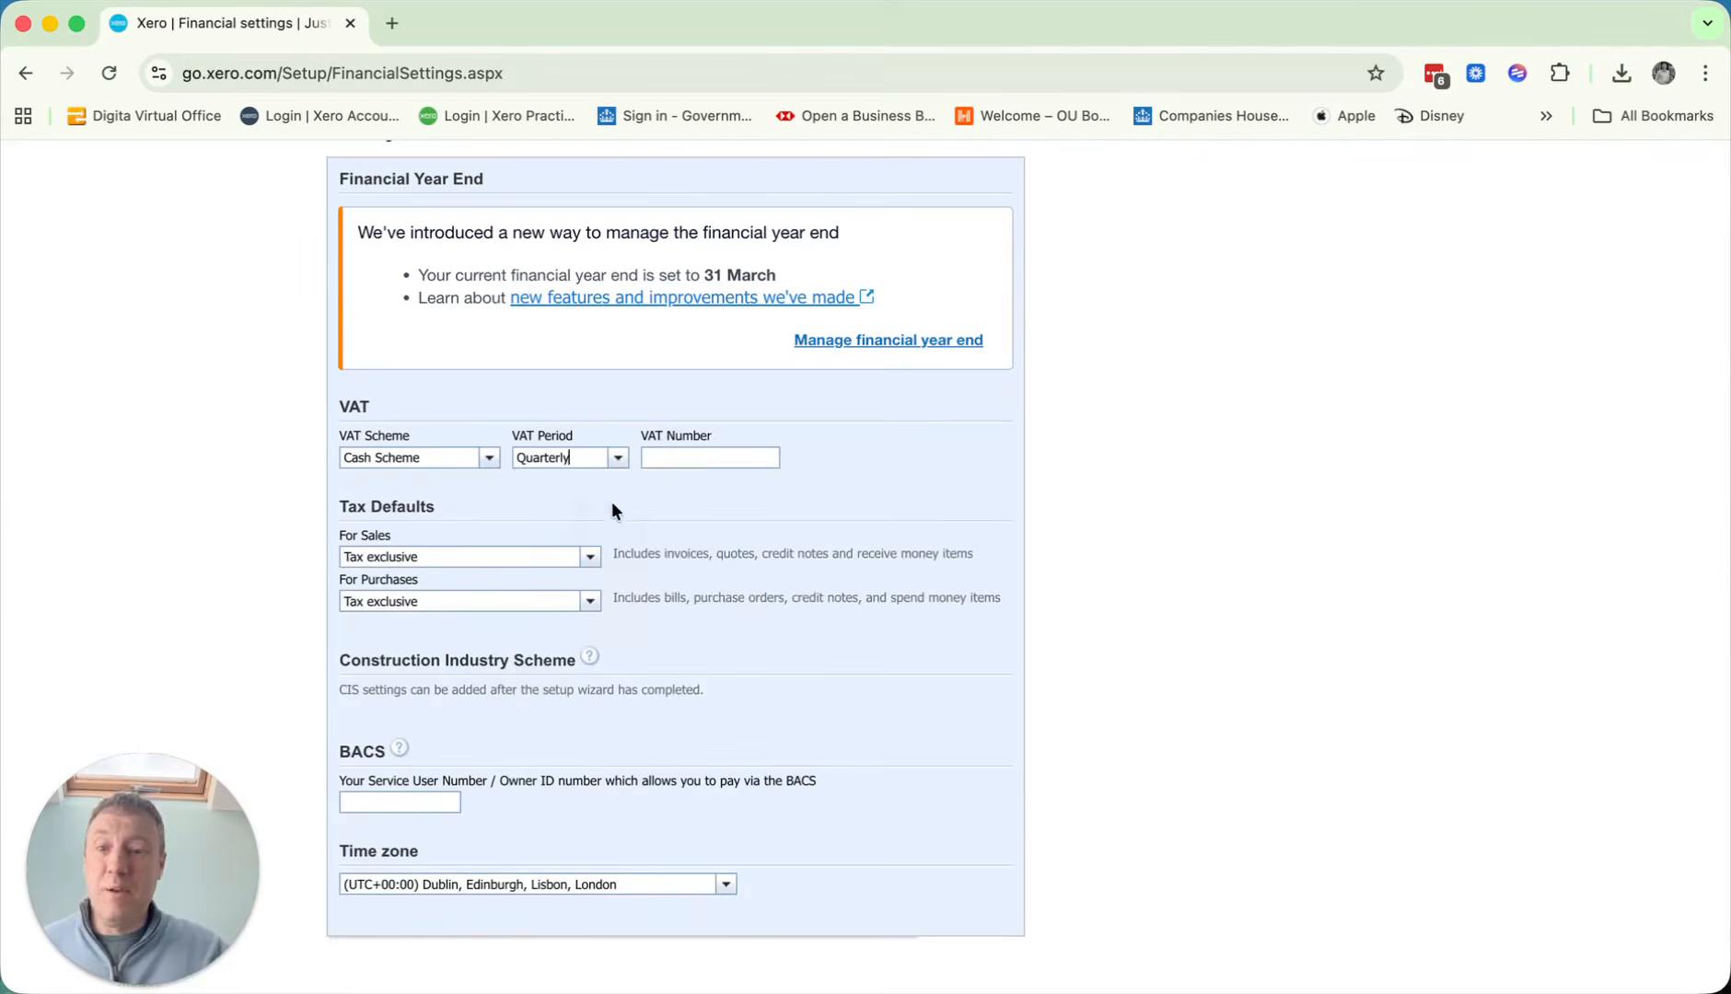
click(692, 460)
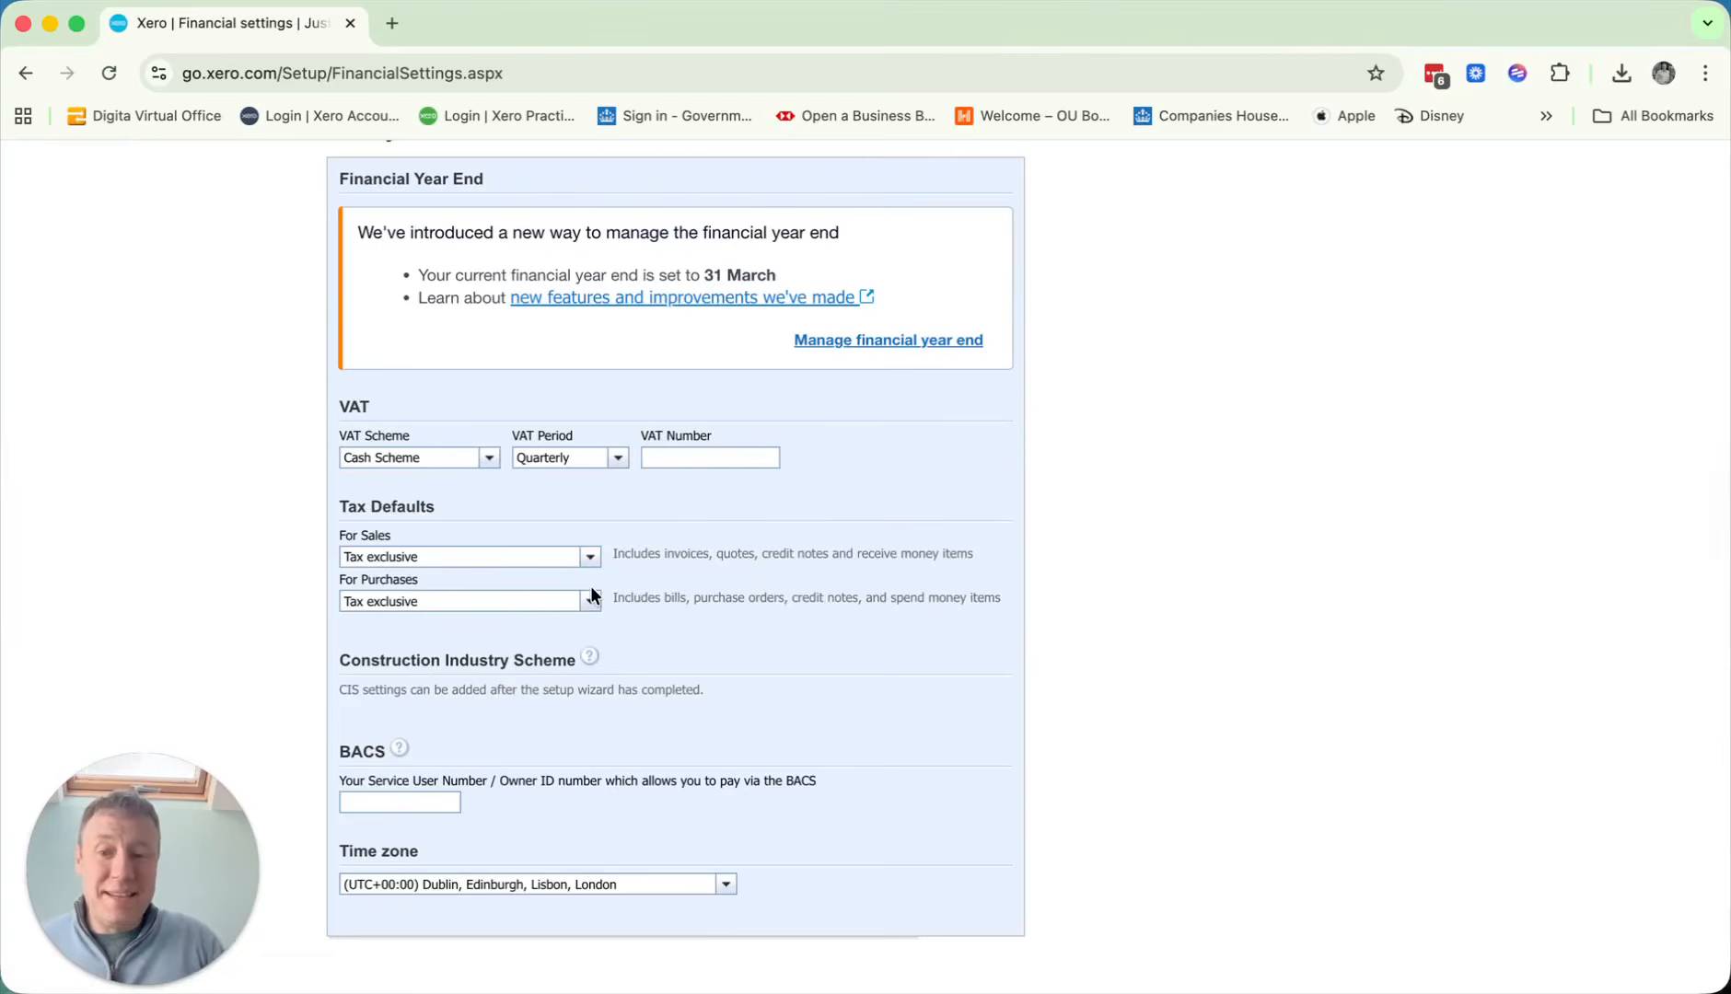
Set the VAT scheme back to None and leave the BACS service user number blank.
click(489, 457)
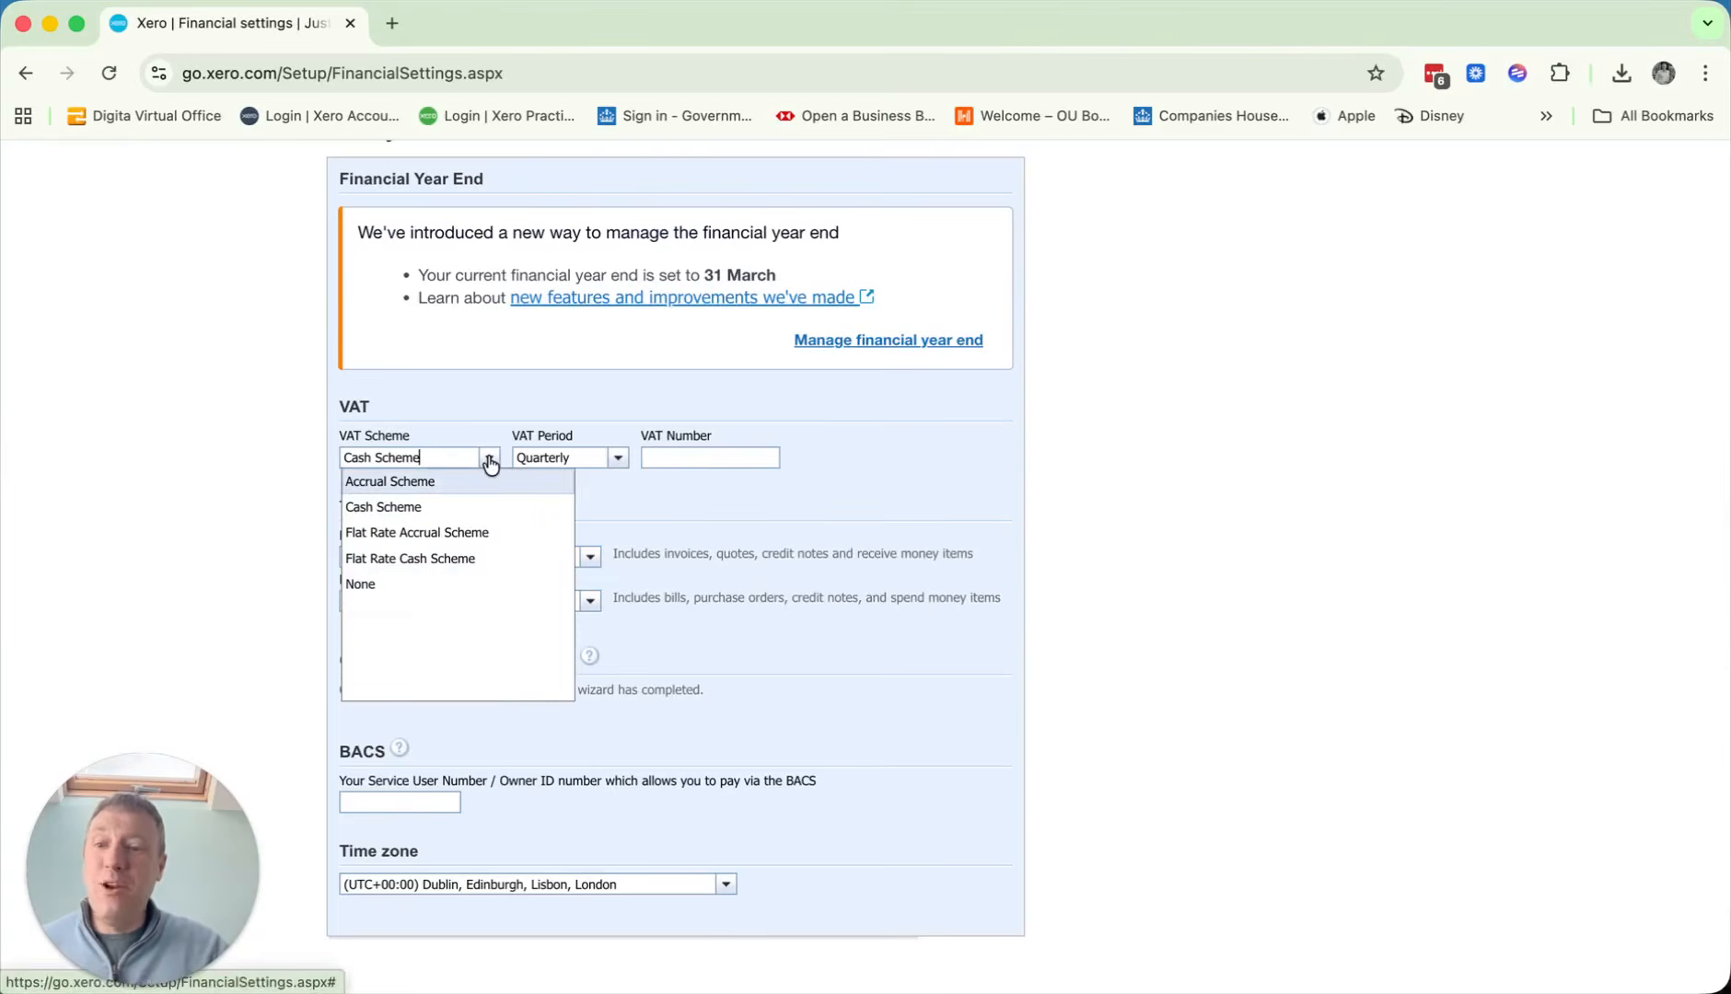
click(366, 585)
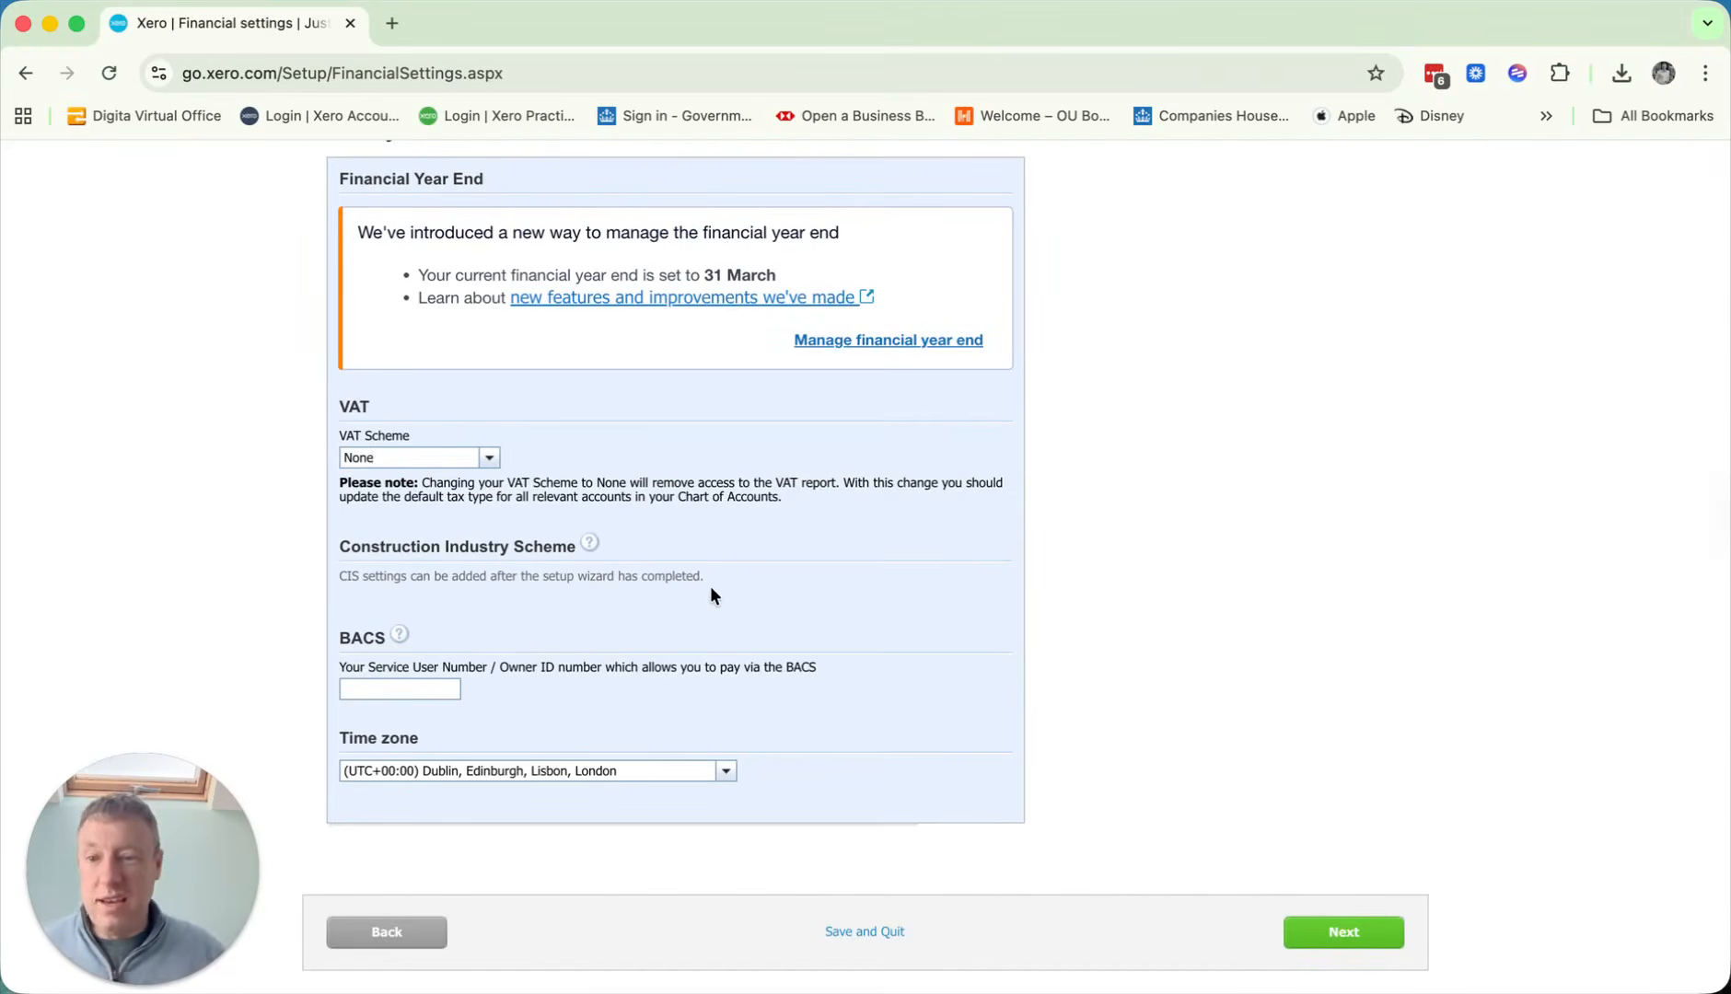
click(405, 690)
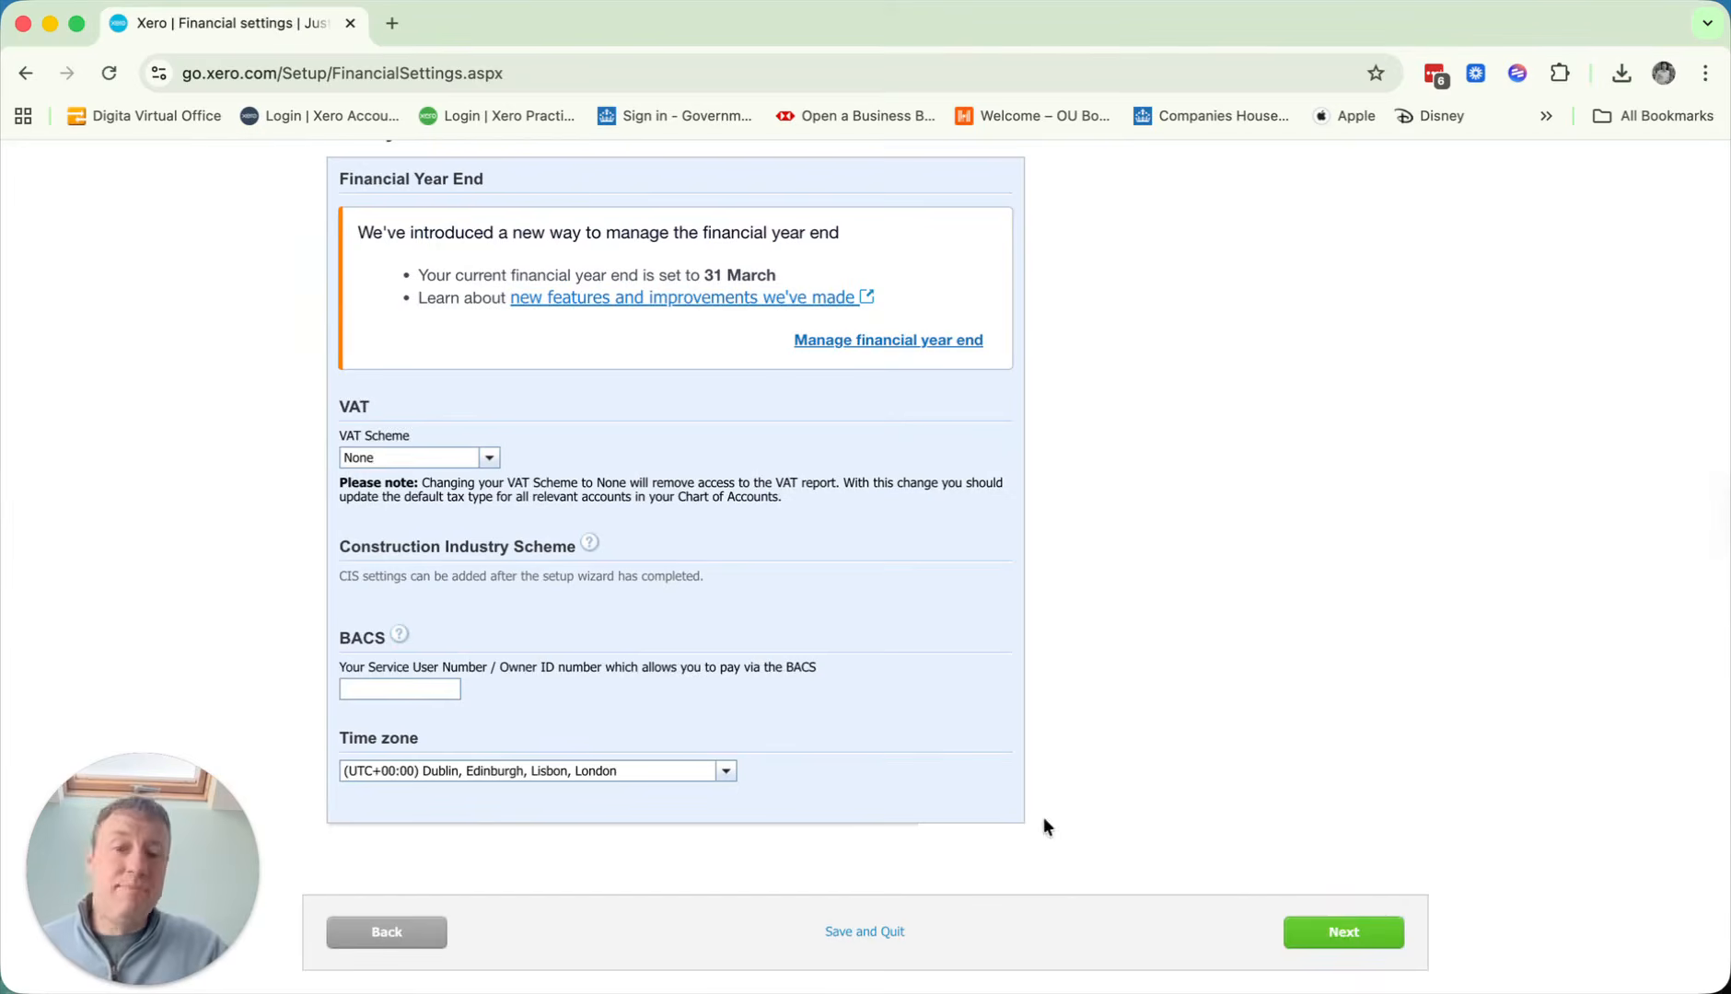
Continue to the invoice settings and view the logo upload options for the Standard theme, cancelling without choosing a file.
click(1350, 931)
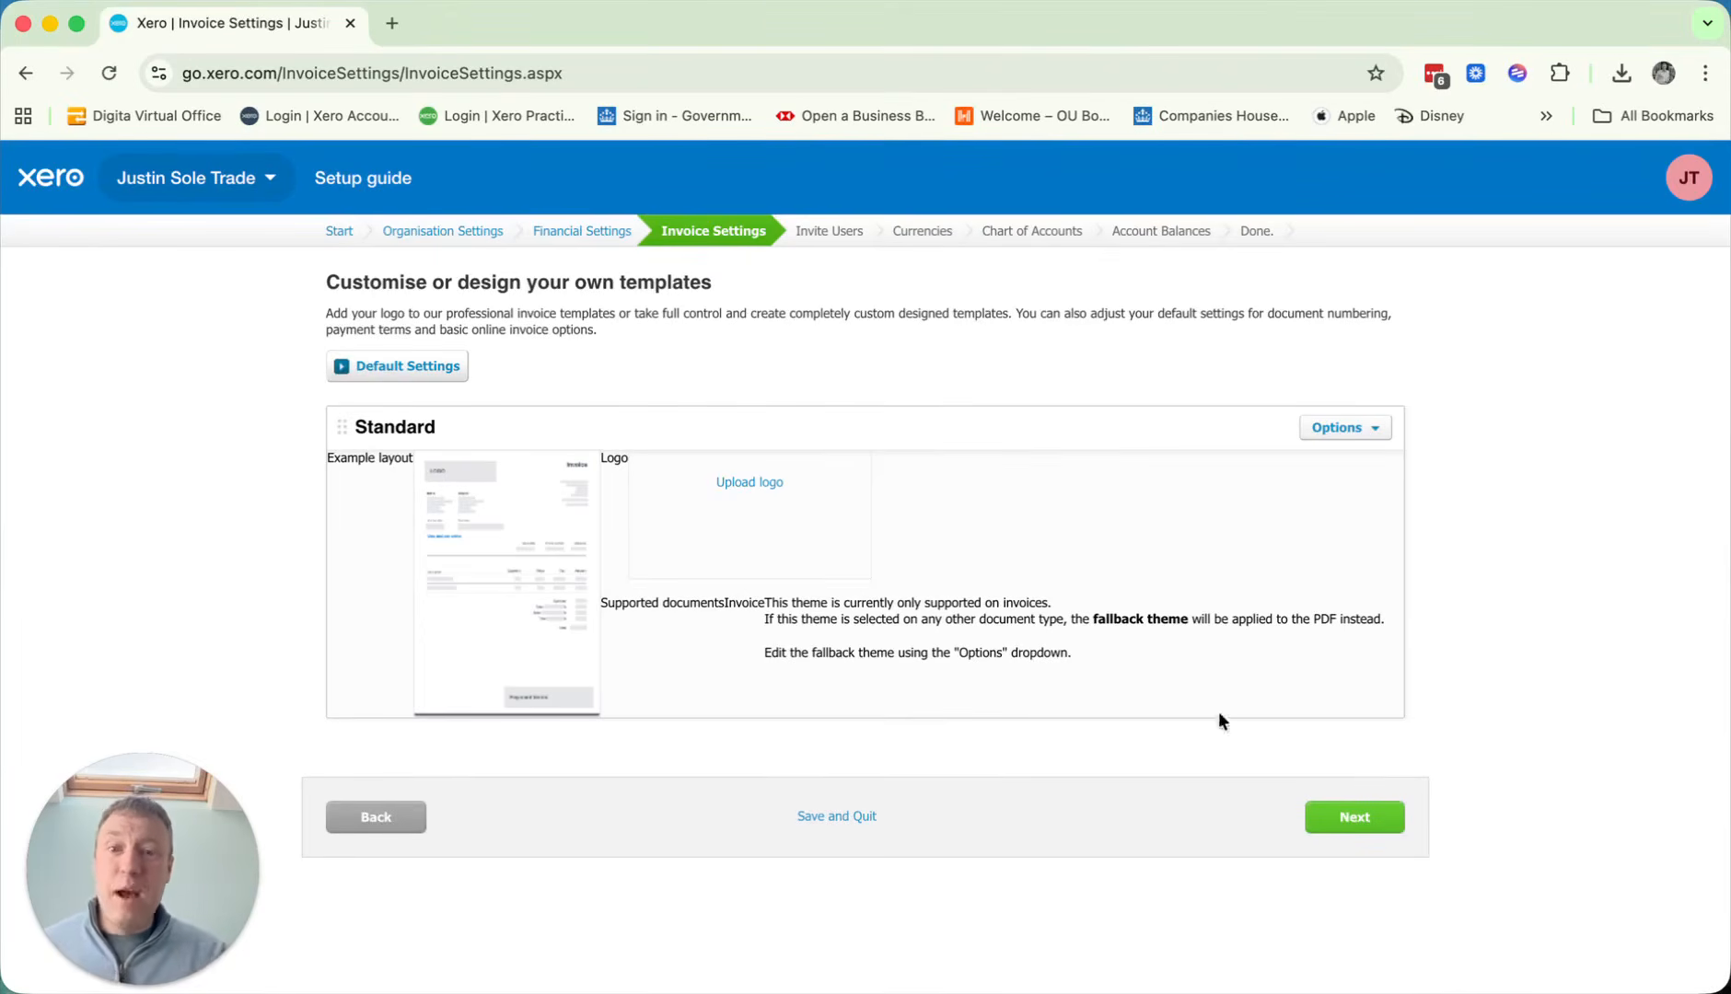
click(755, 485)
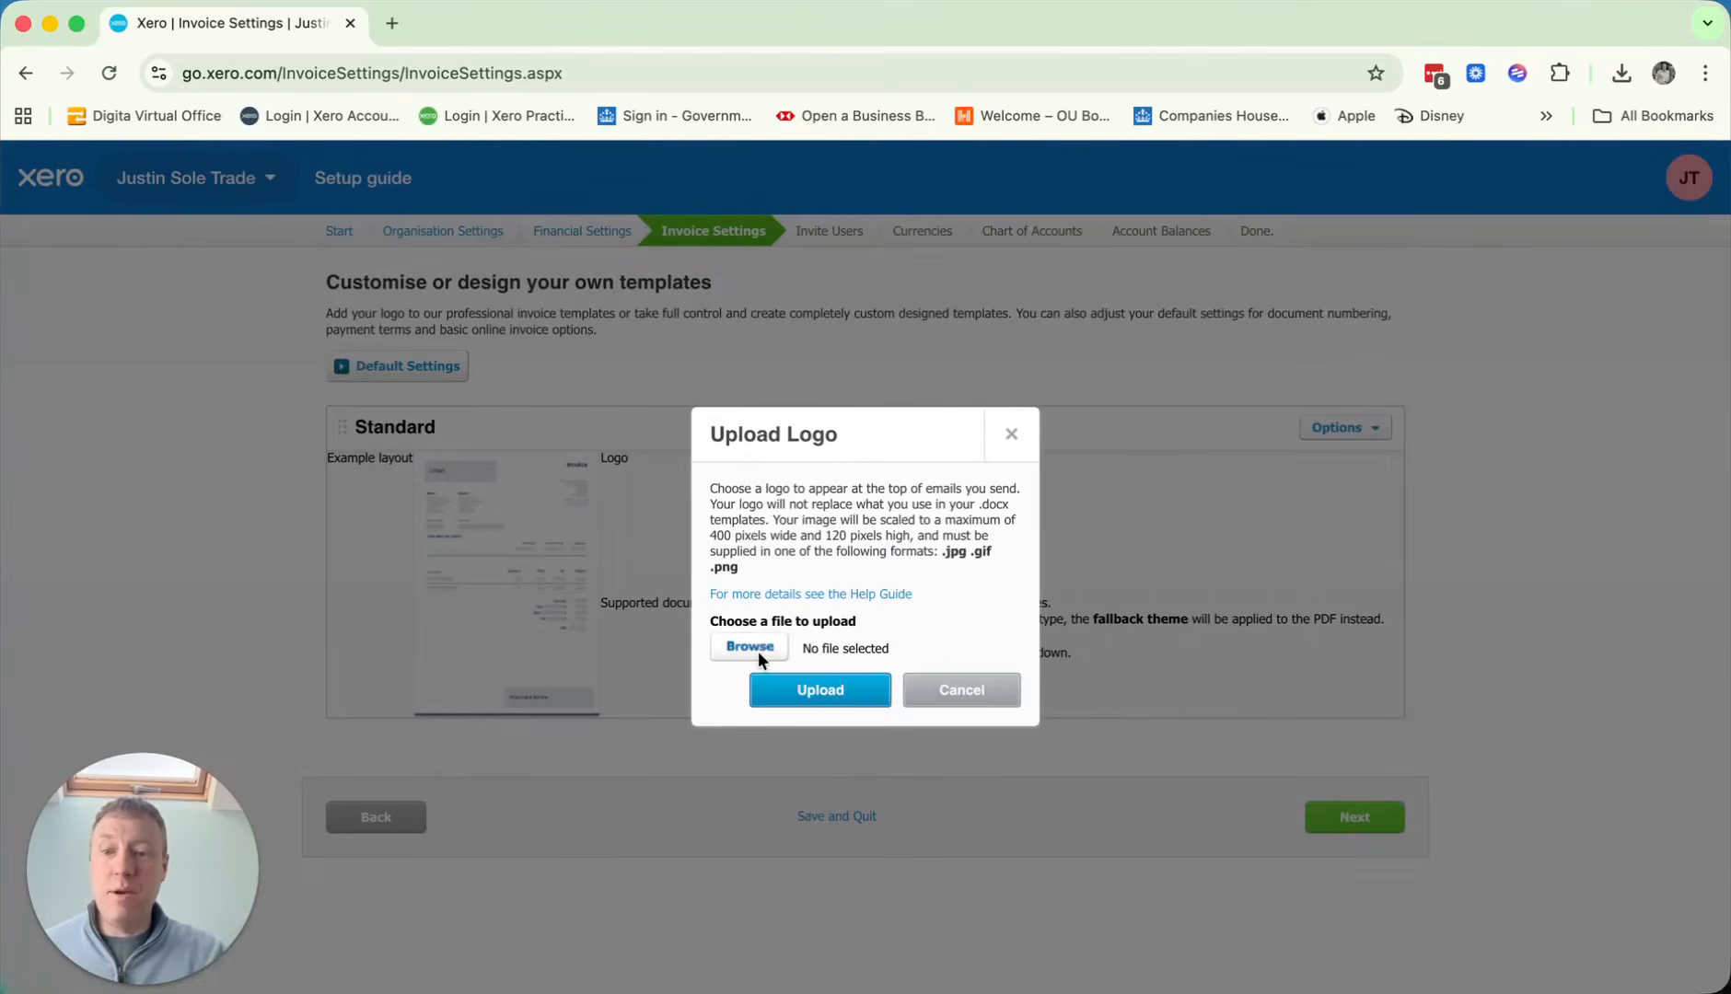
click(963, 706)
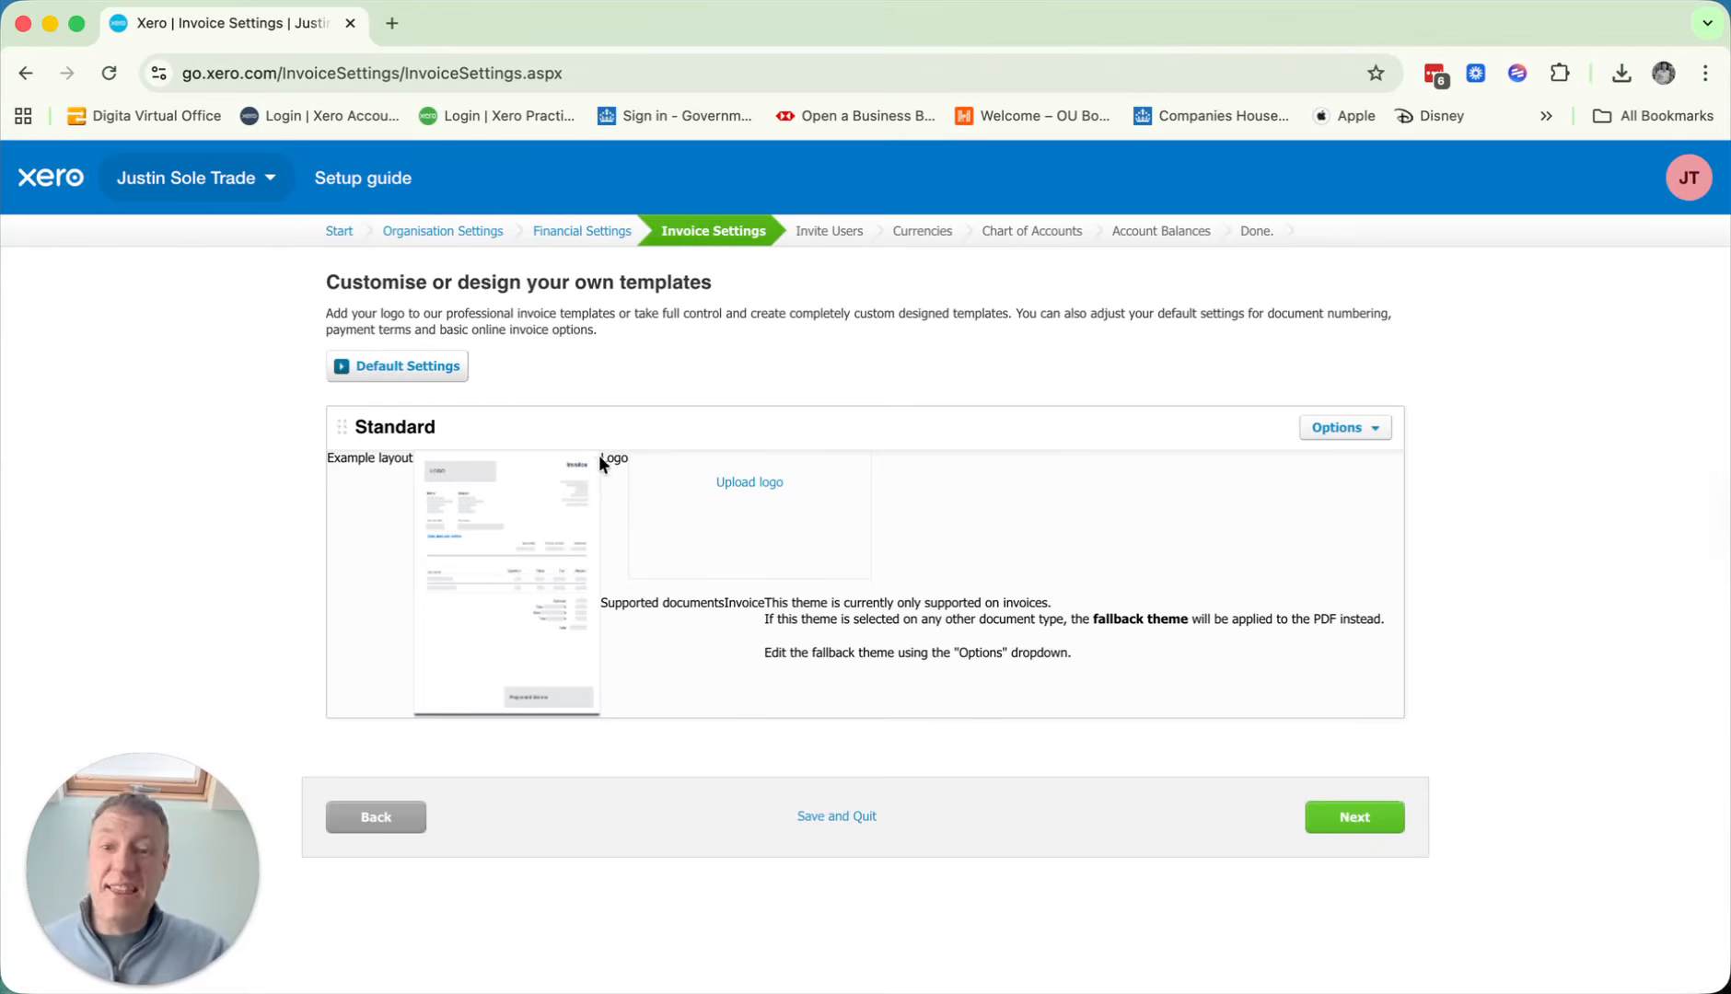
In the default invoice settings, set the sales invoices default due date to 7 day(s) after the invoice date.
click(437, 375)
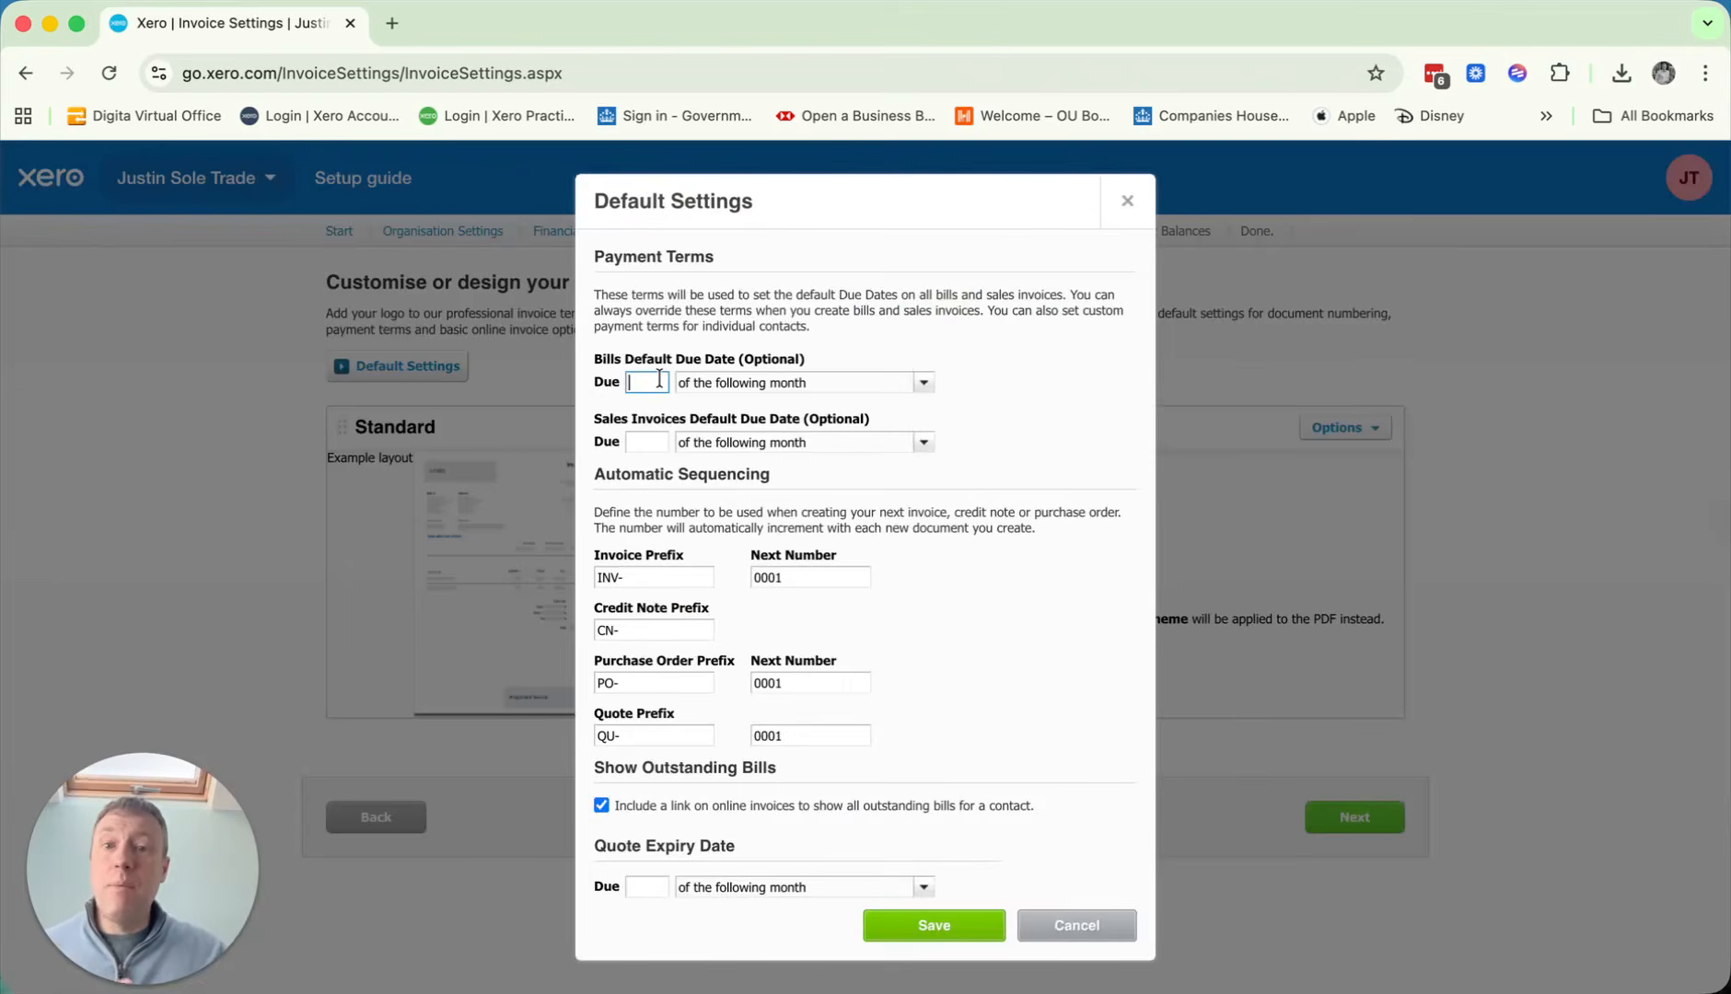
click(639, 437)
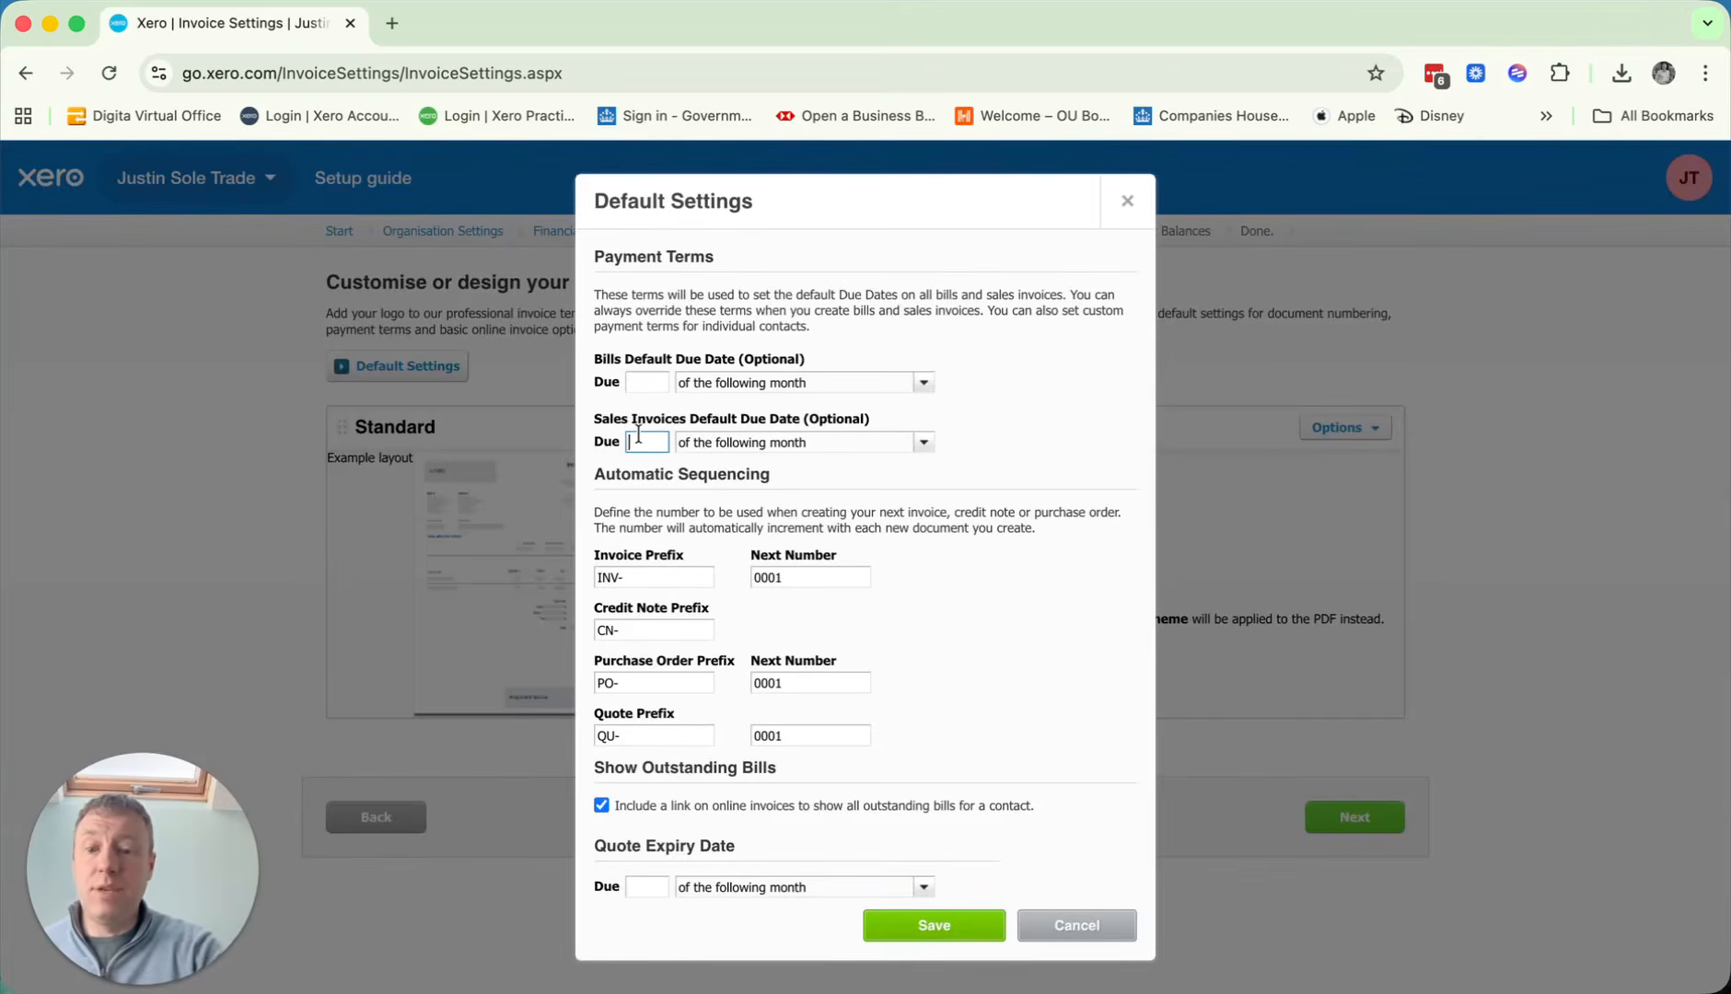
text(7)
key(Tab)
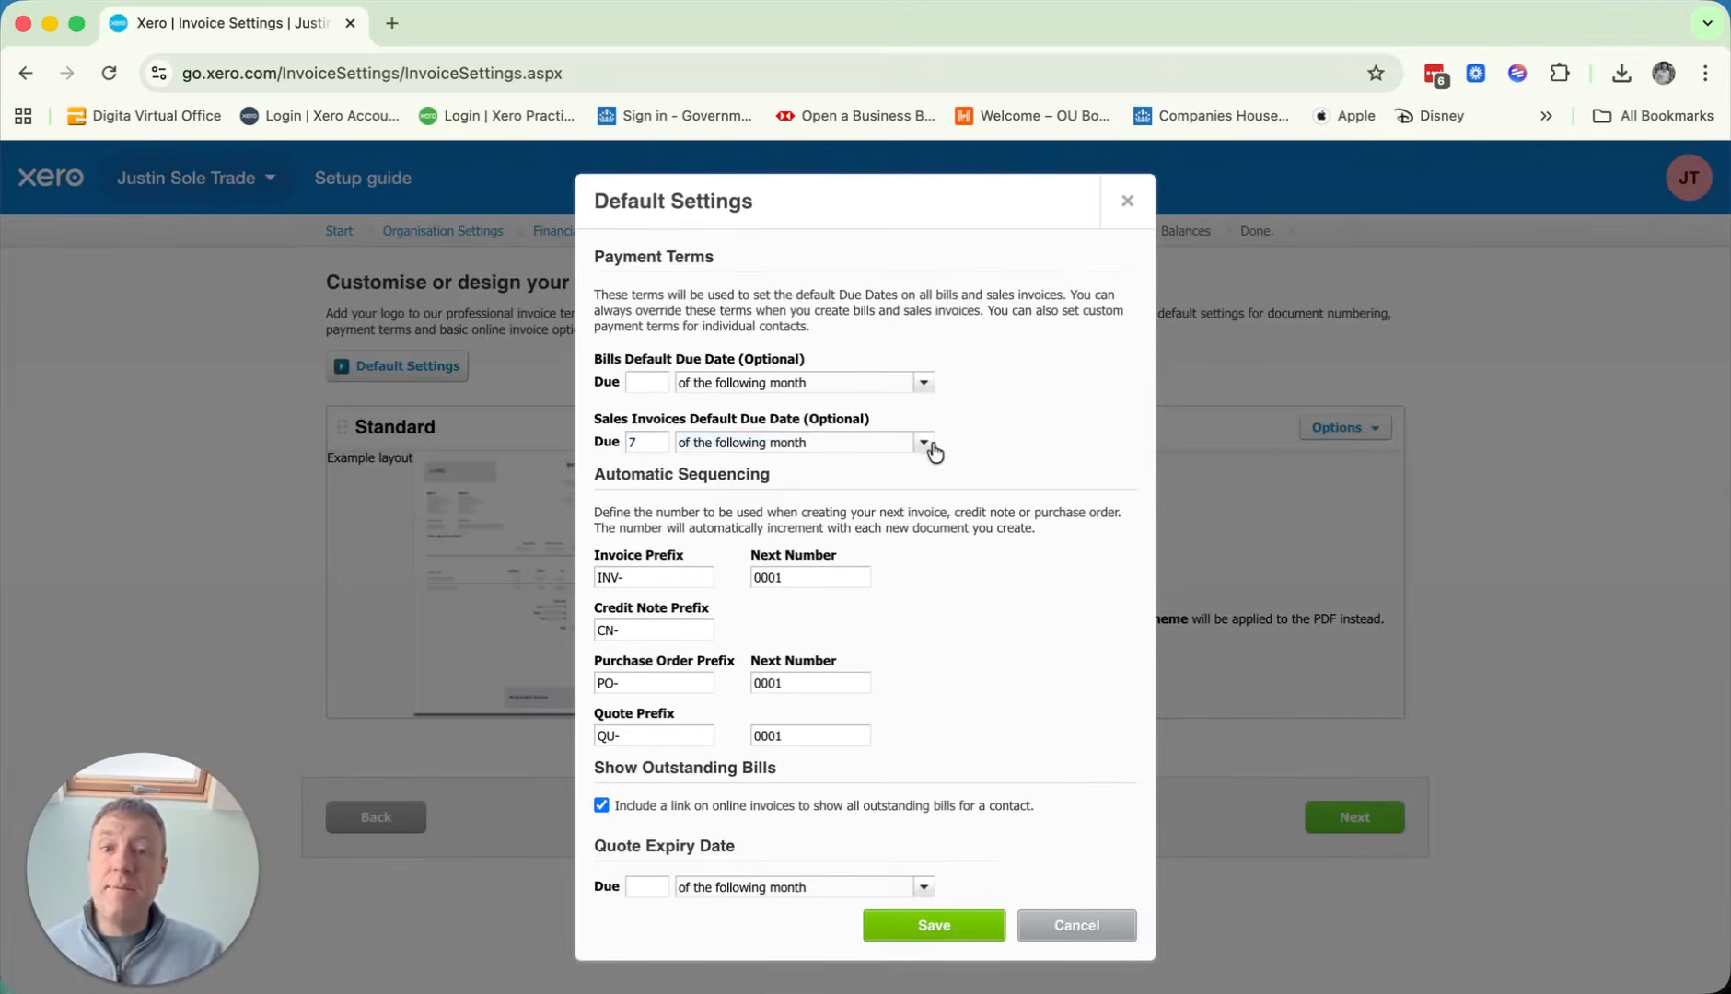
click(923, 442)
click(811, 486)
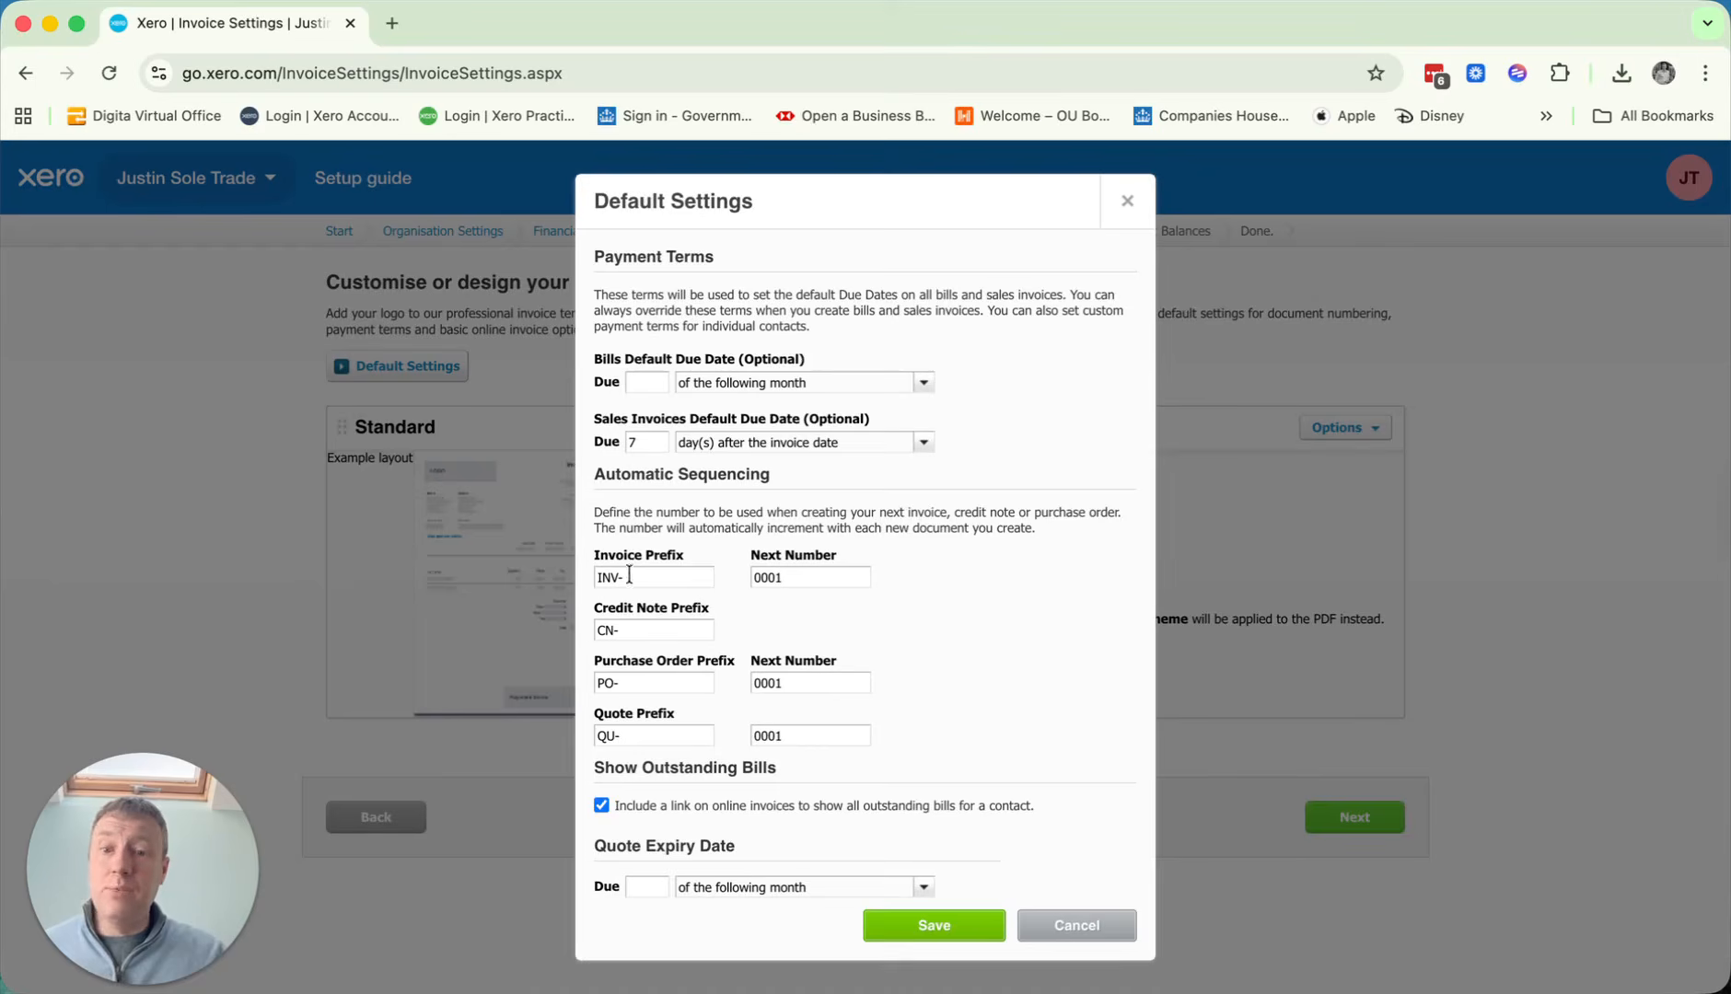
Set the next invoice number to 00101, keeping the INV- prefix.
click(800, 576)
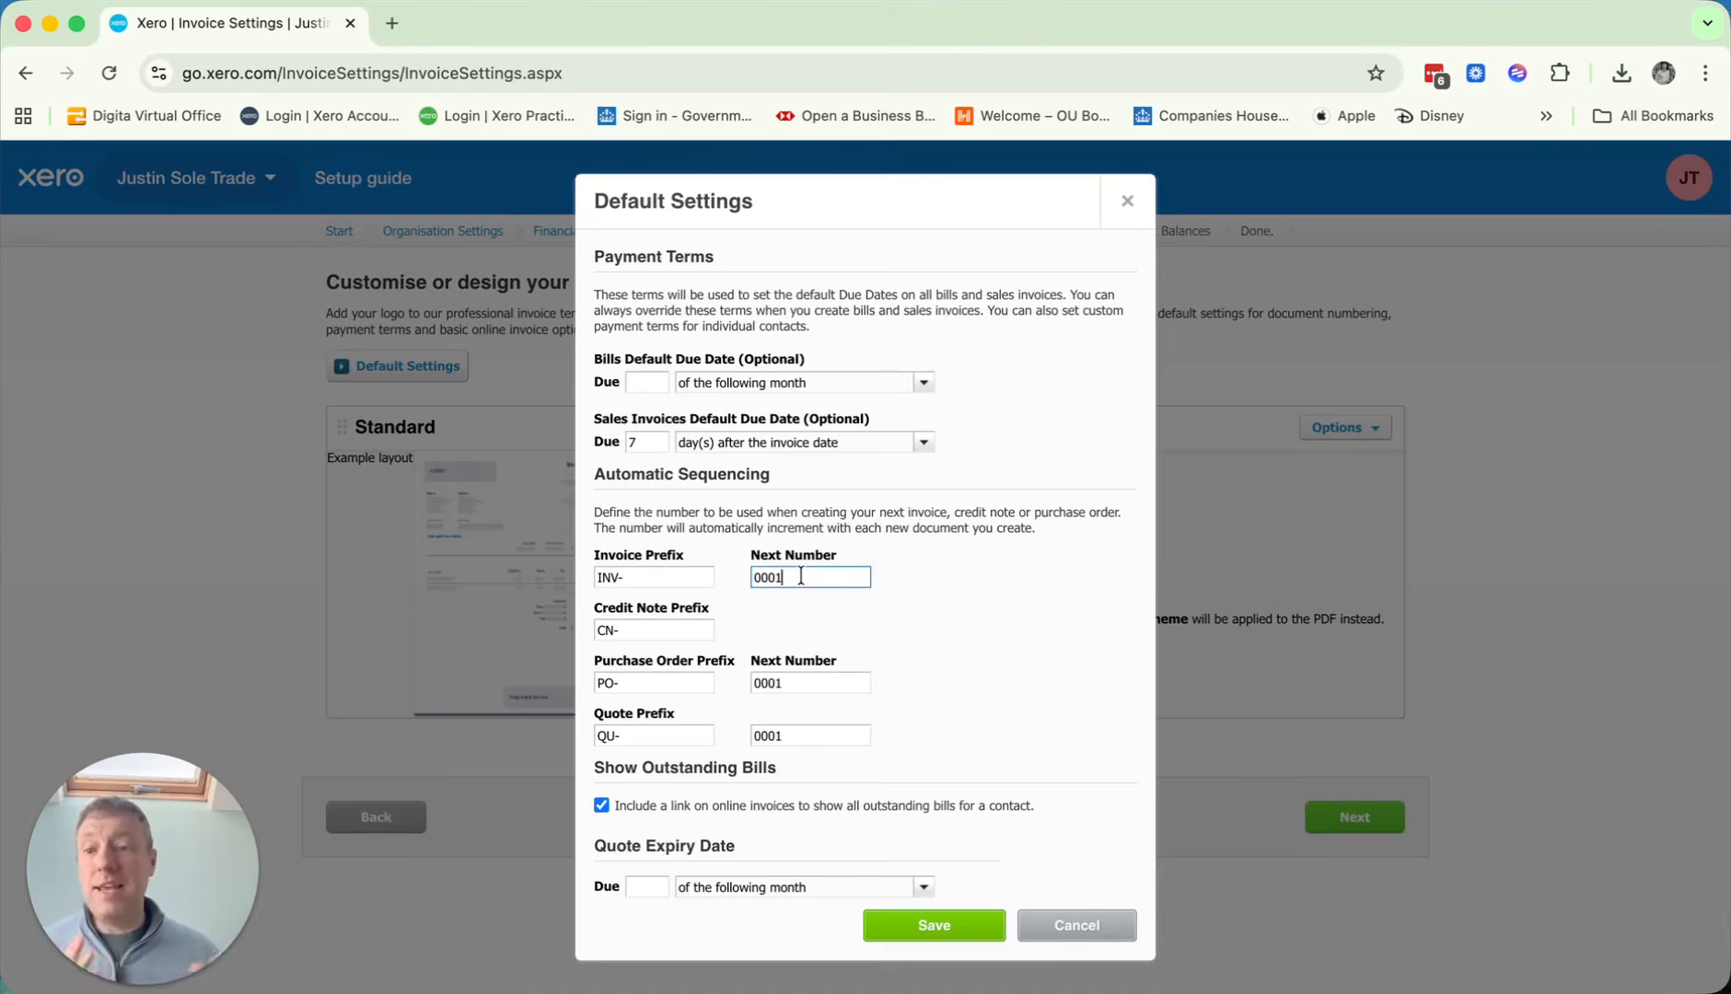
key(BackSpace)
key(BackSpace)
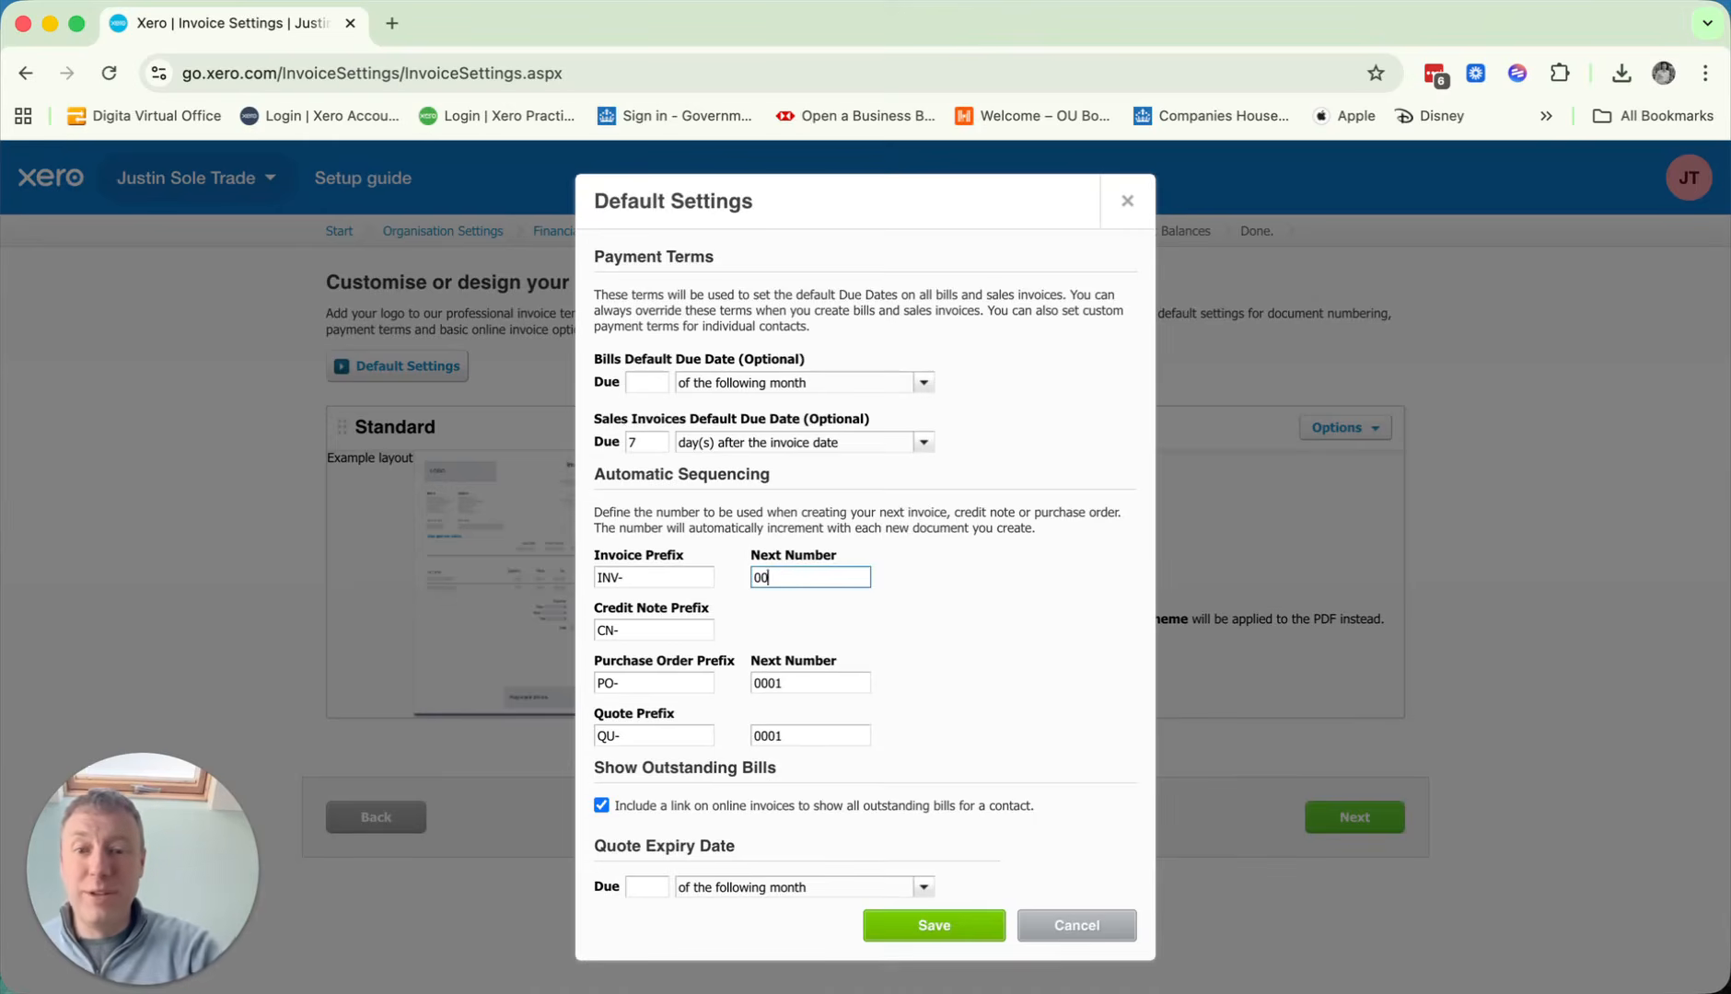
text(101)
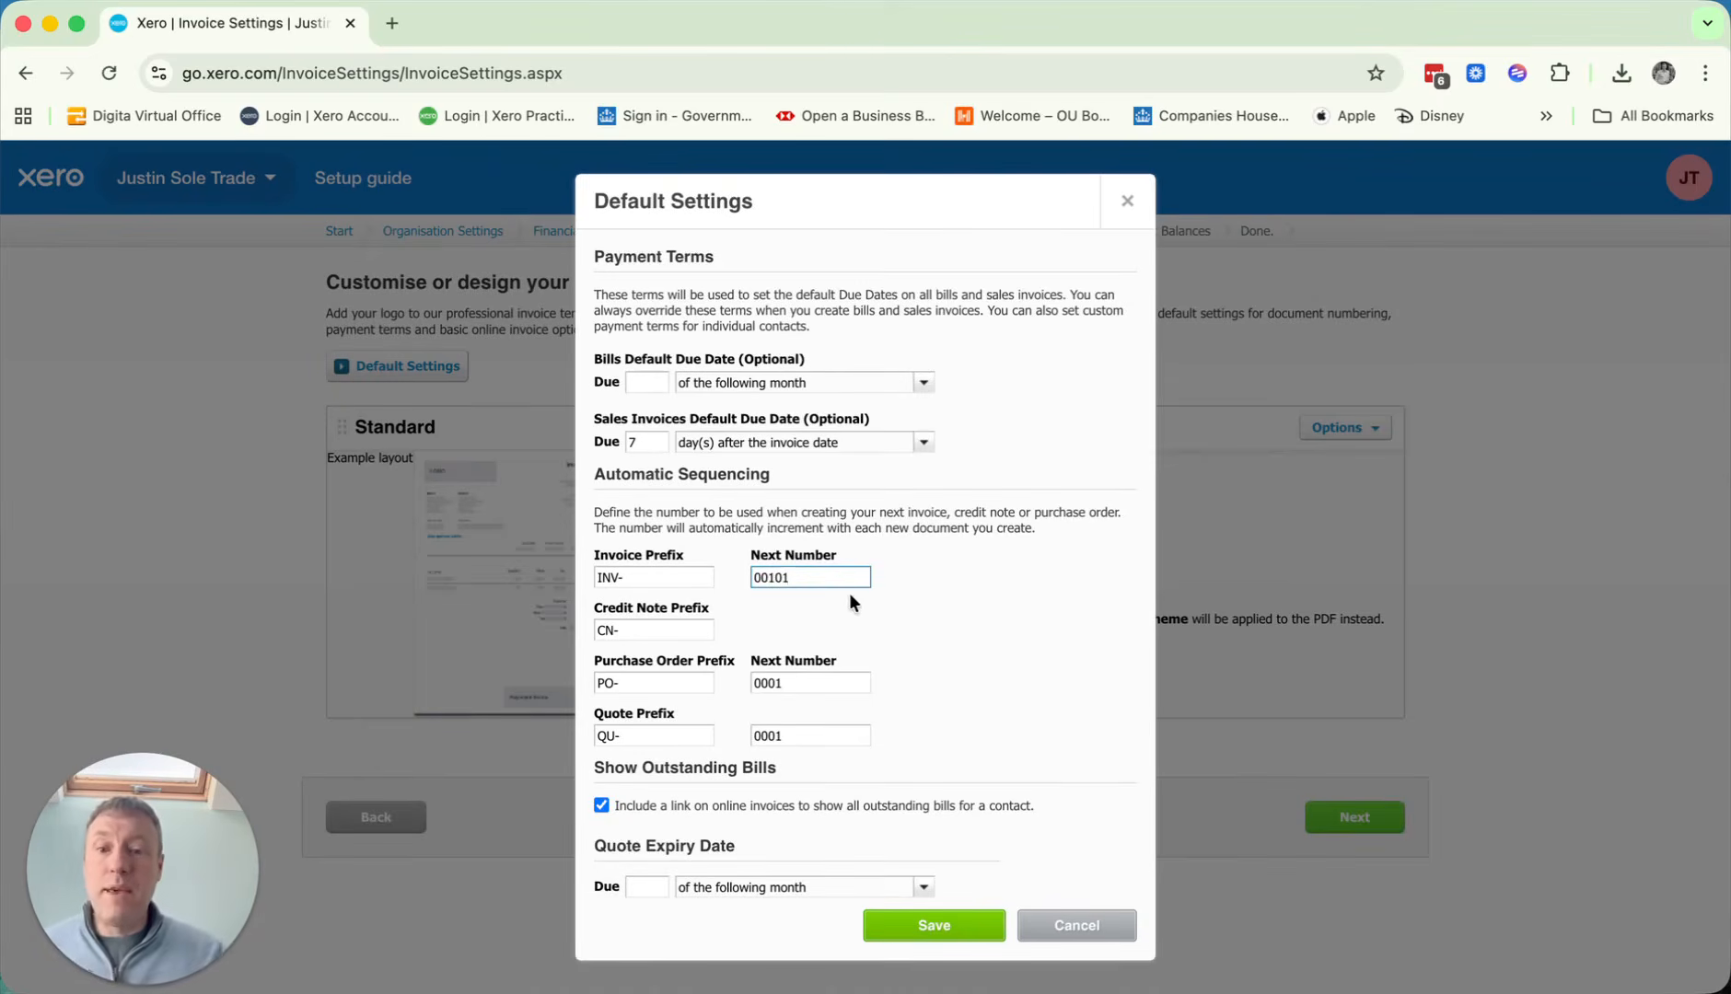
click(913, 600)
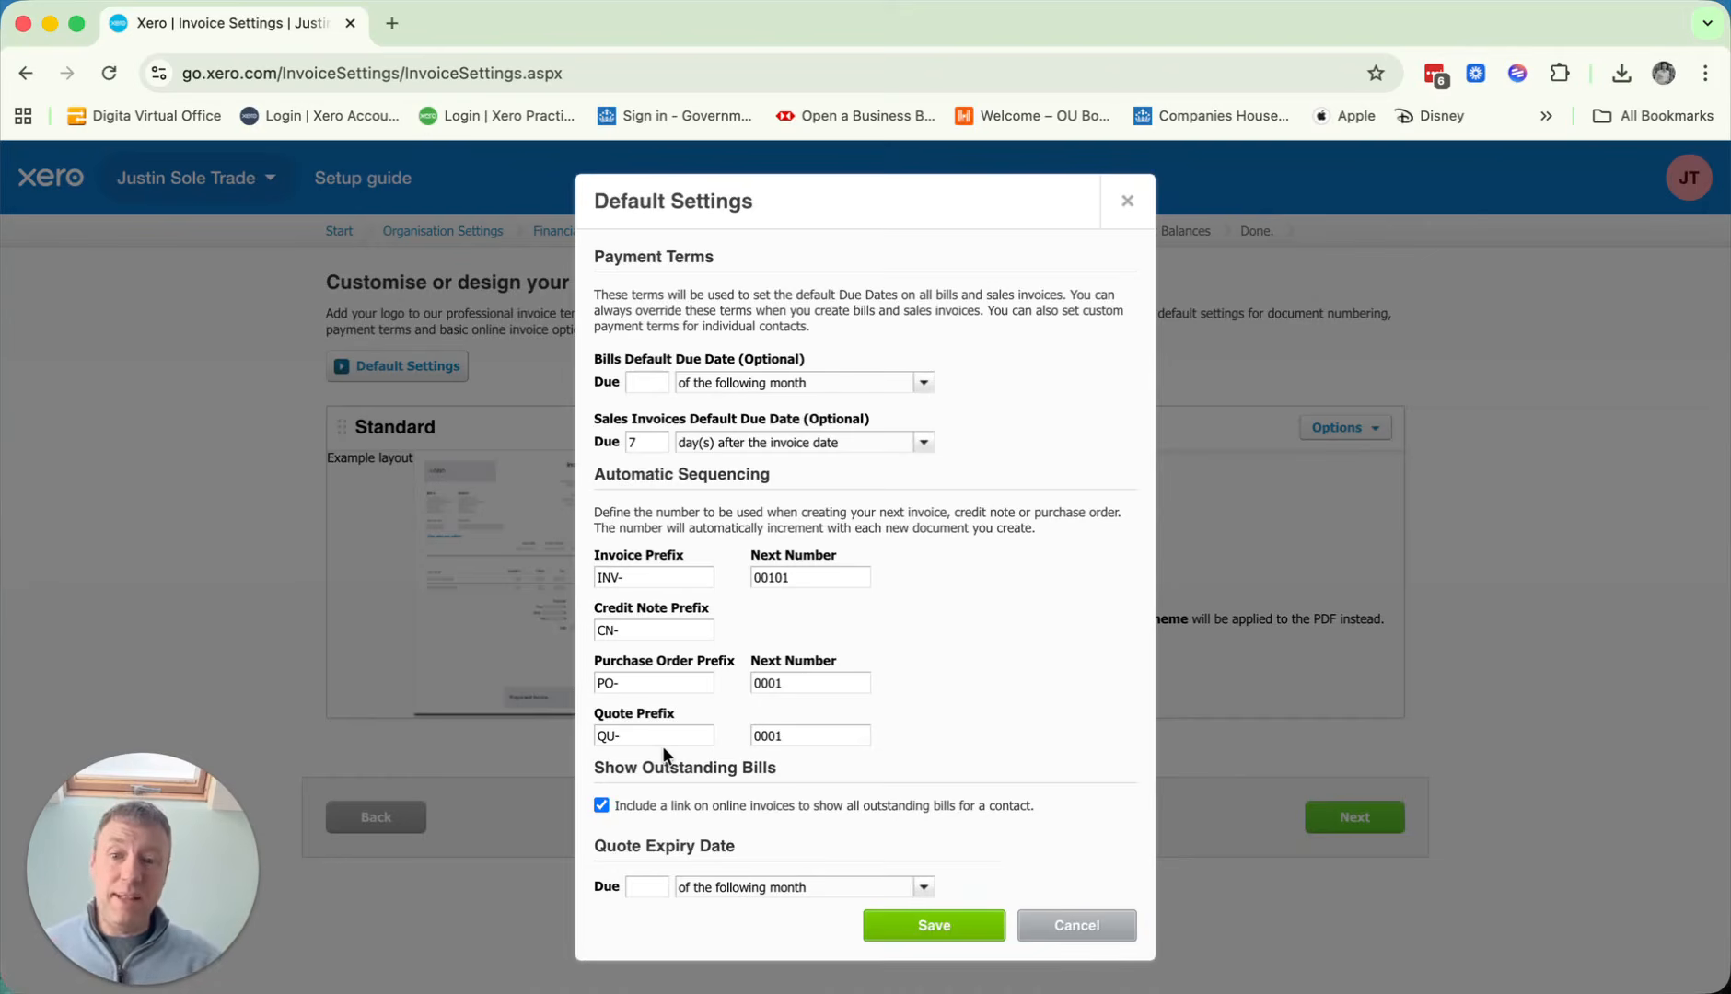
Set the next quote number to 00251 and save the default settings.
click(810, 734)
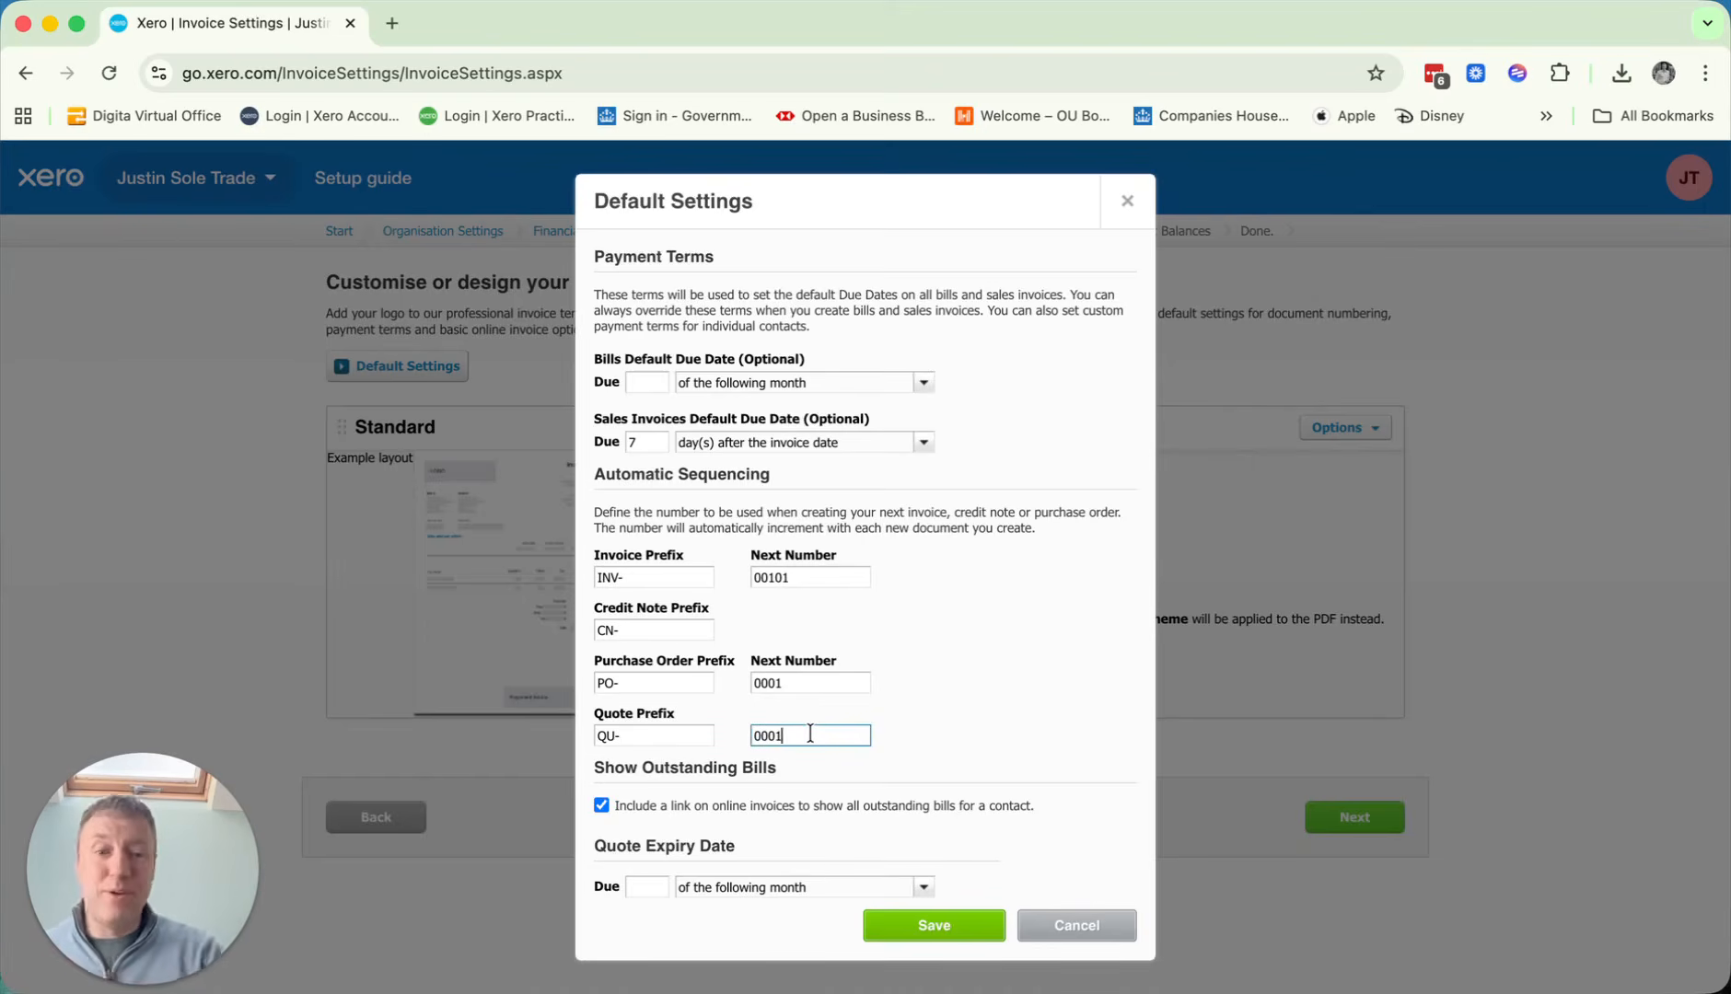
key(BackSpace)
key(BackSpace)
text(250)
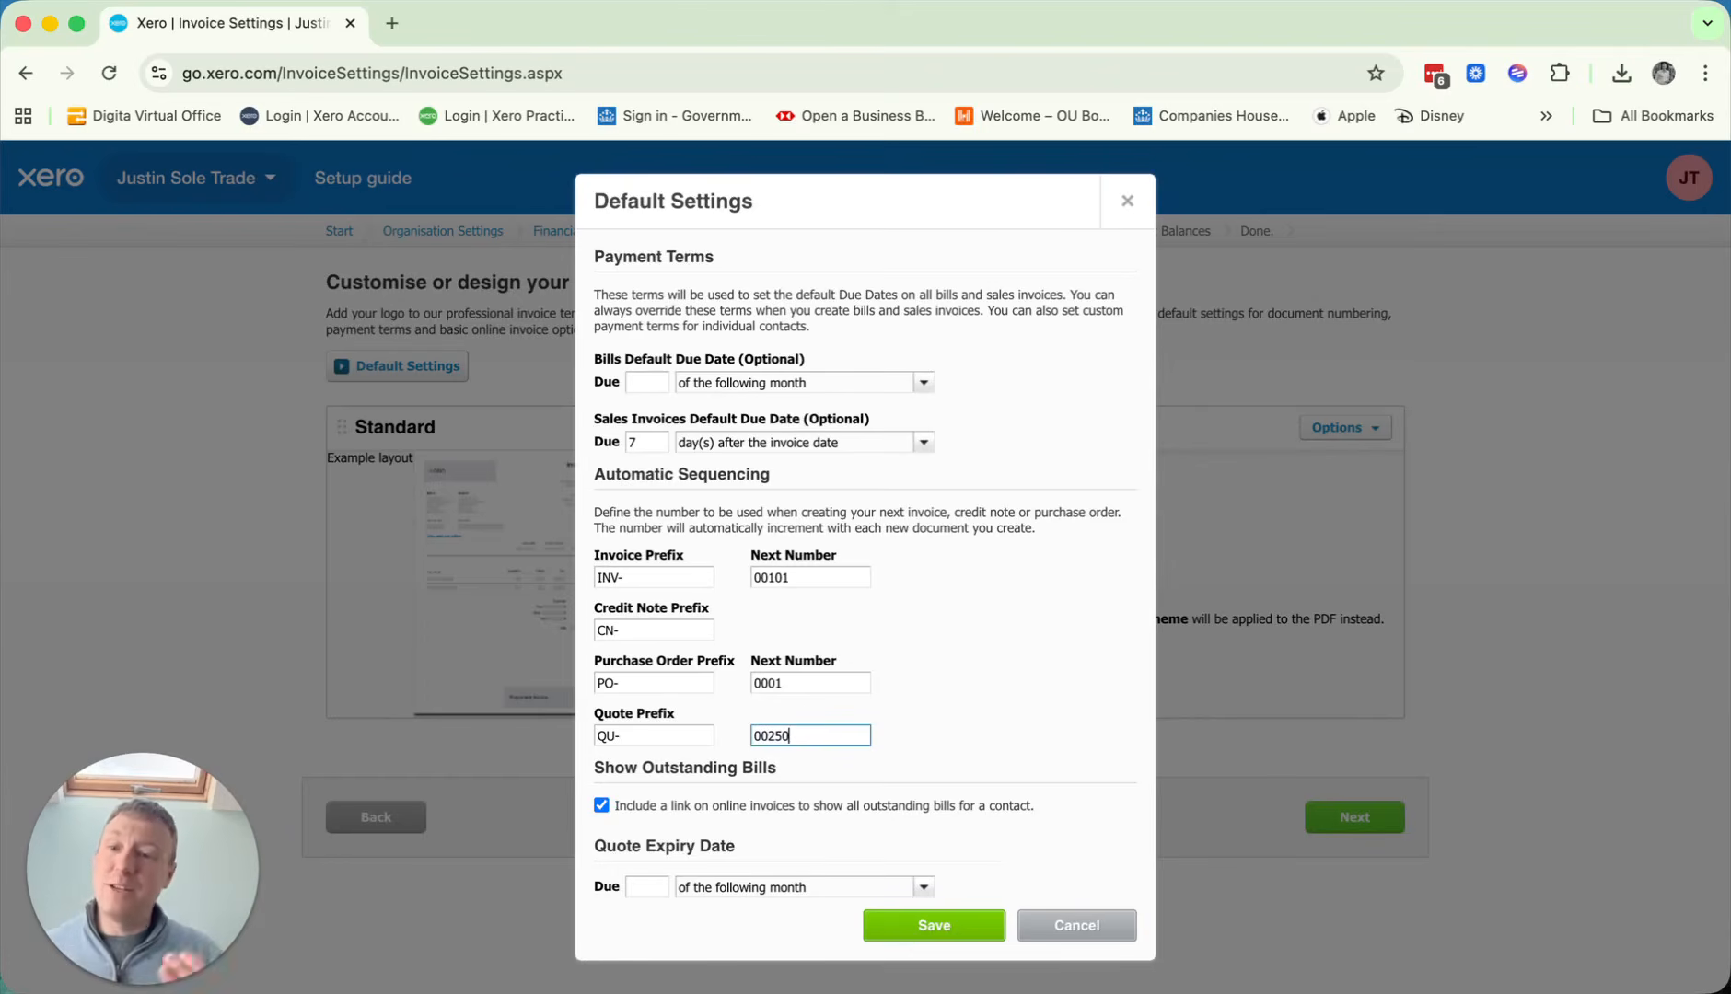
key(BackSpace)
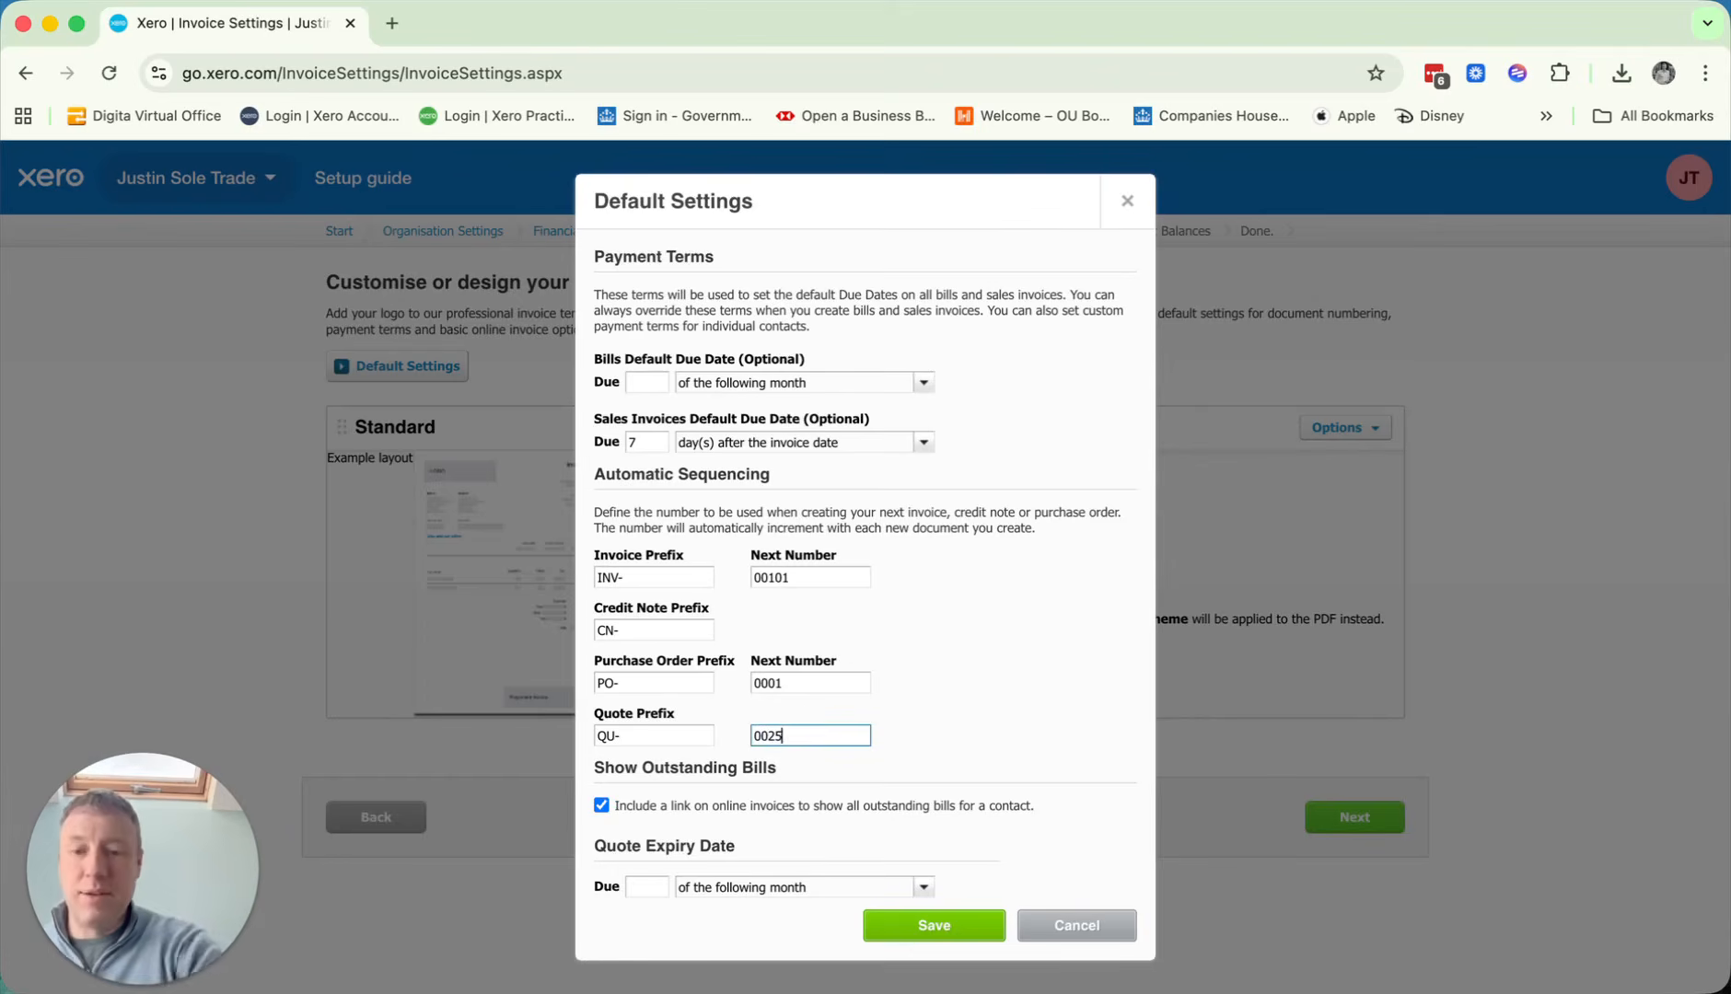
text(1)
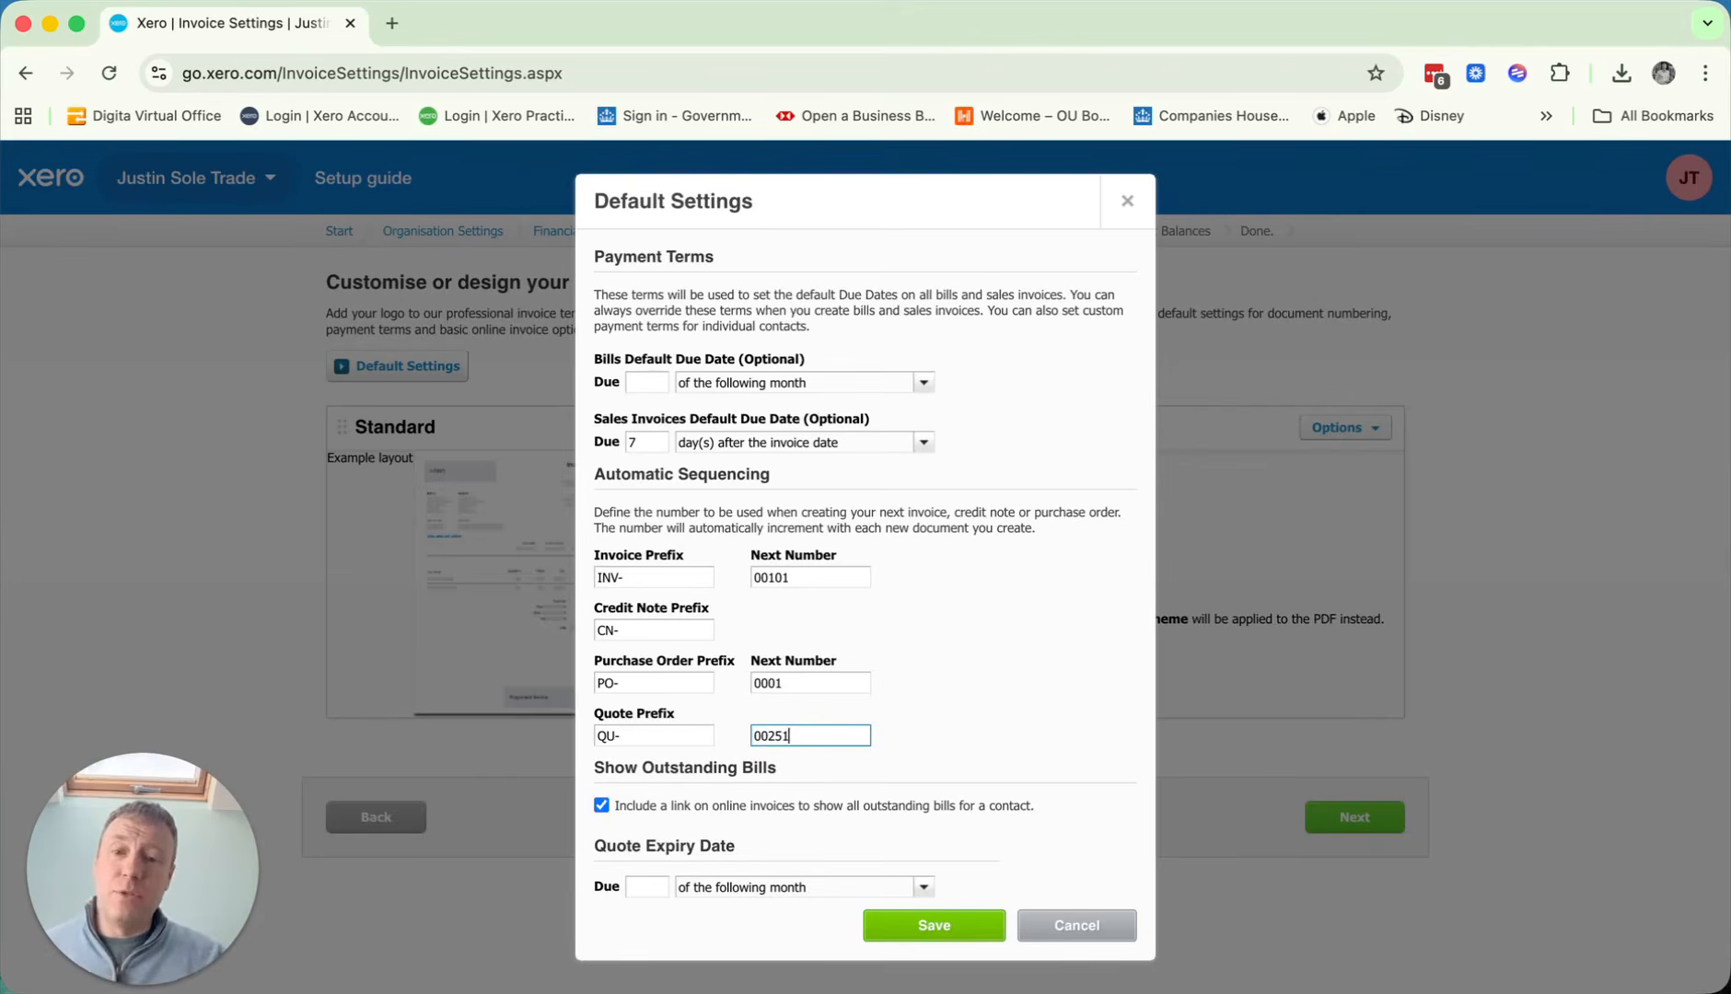
click(939, 925)
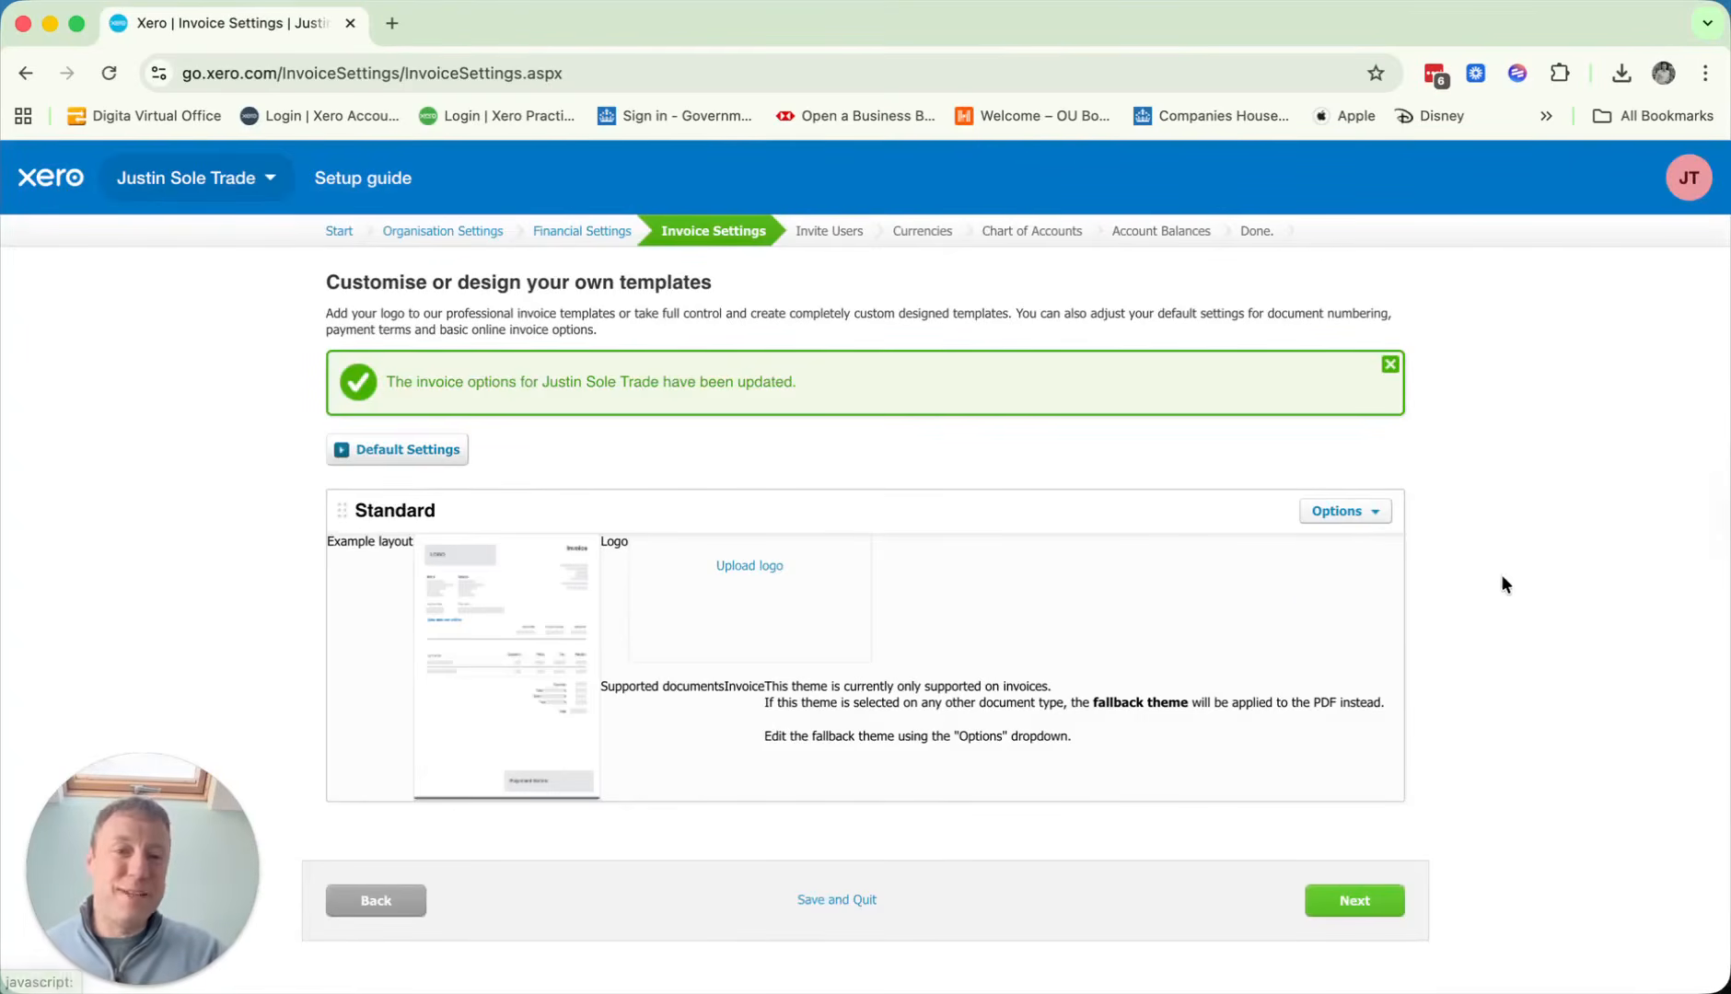
Open the Standard invoice theme for preview and editing, and look over the sample invoice layout and business details.
click(1381, 514)
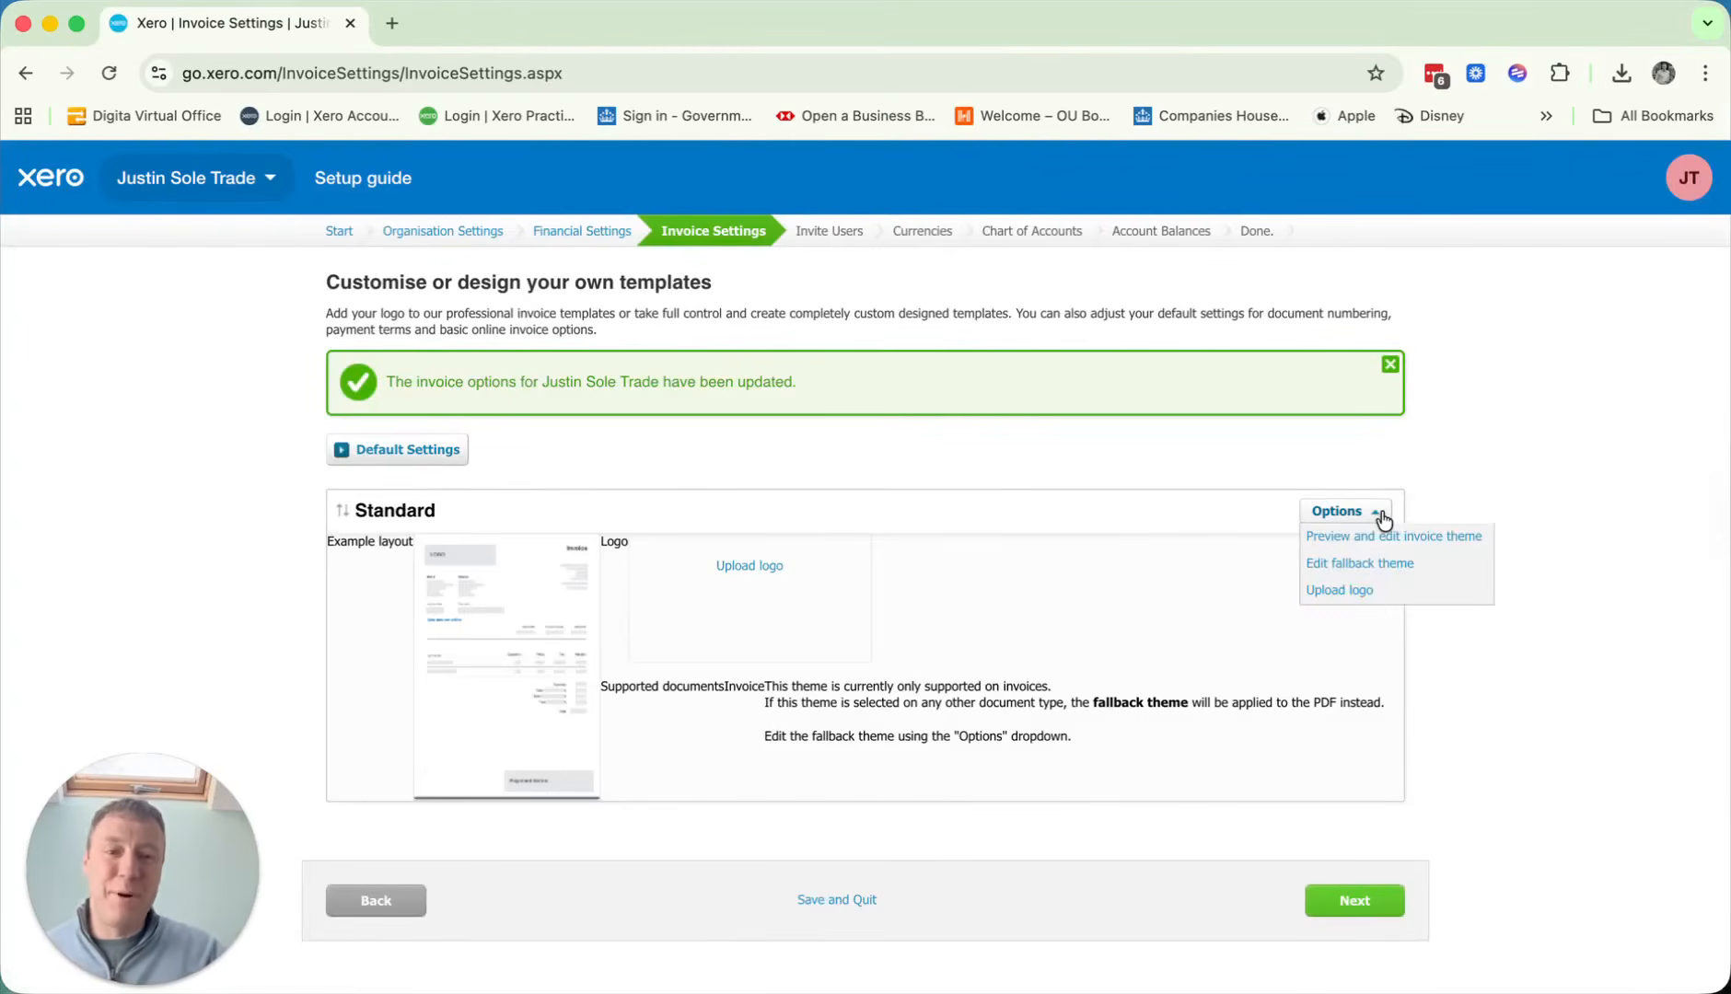
click(1453, 542)
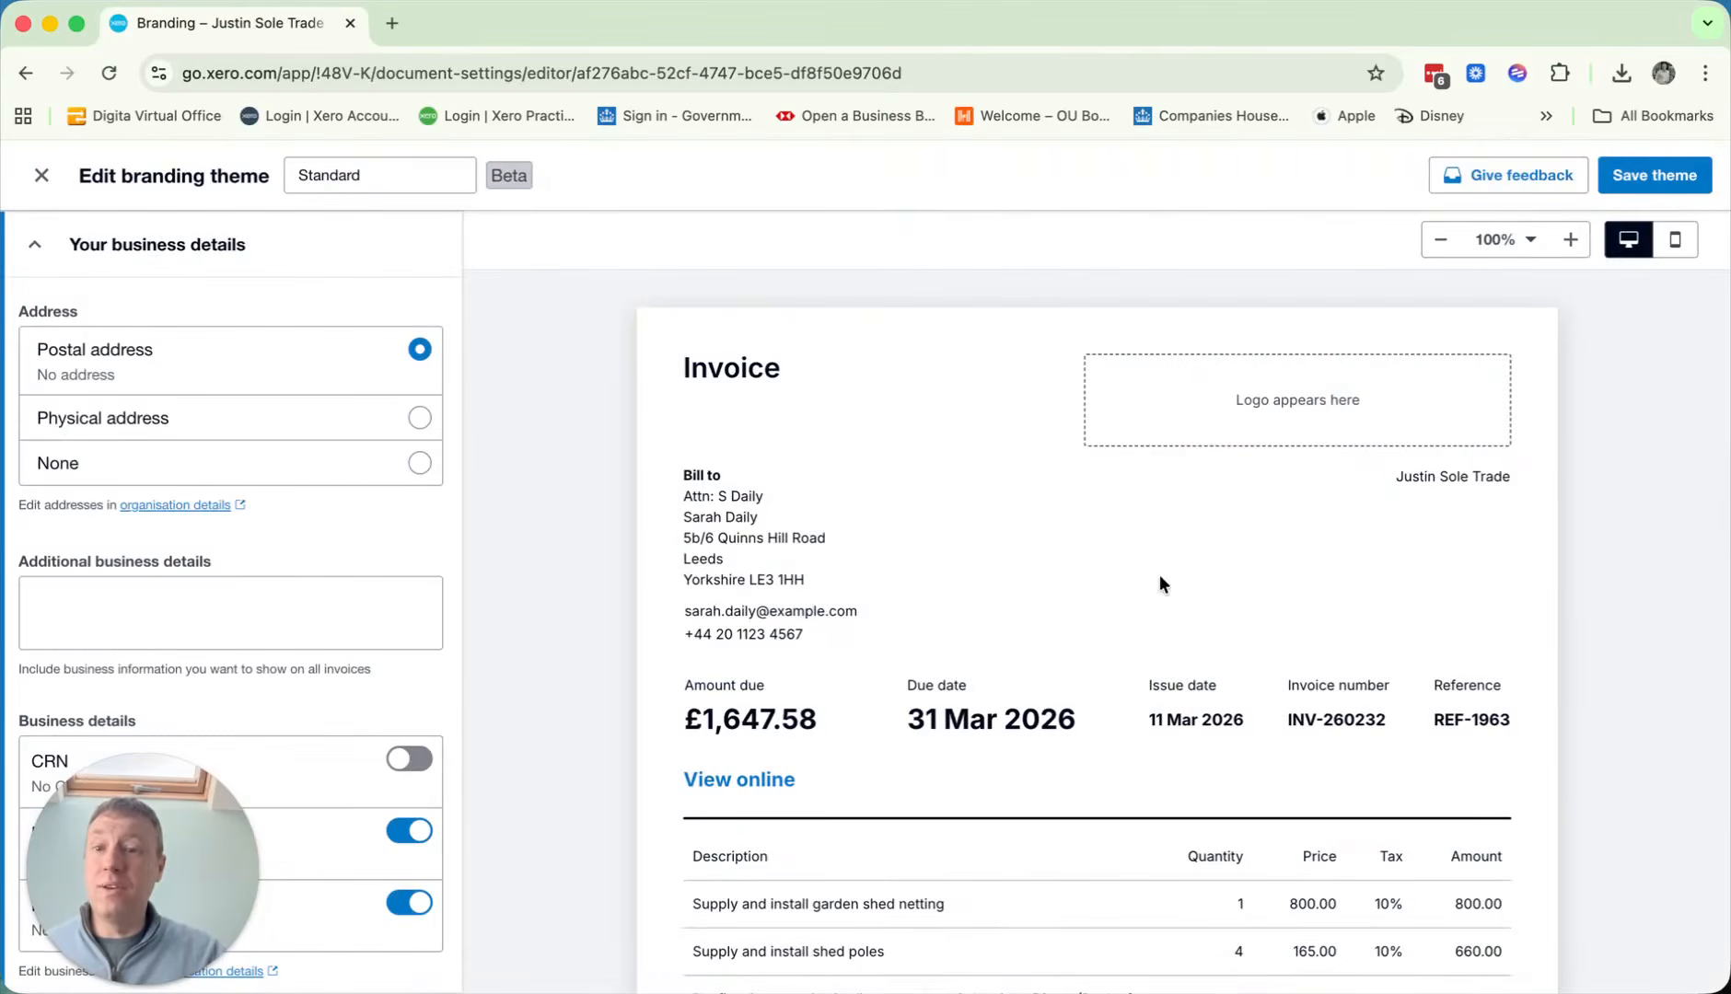
scroll(477, 597, down, 2)
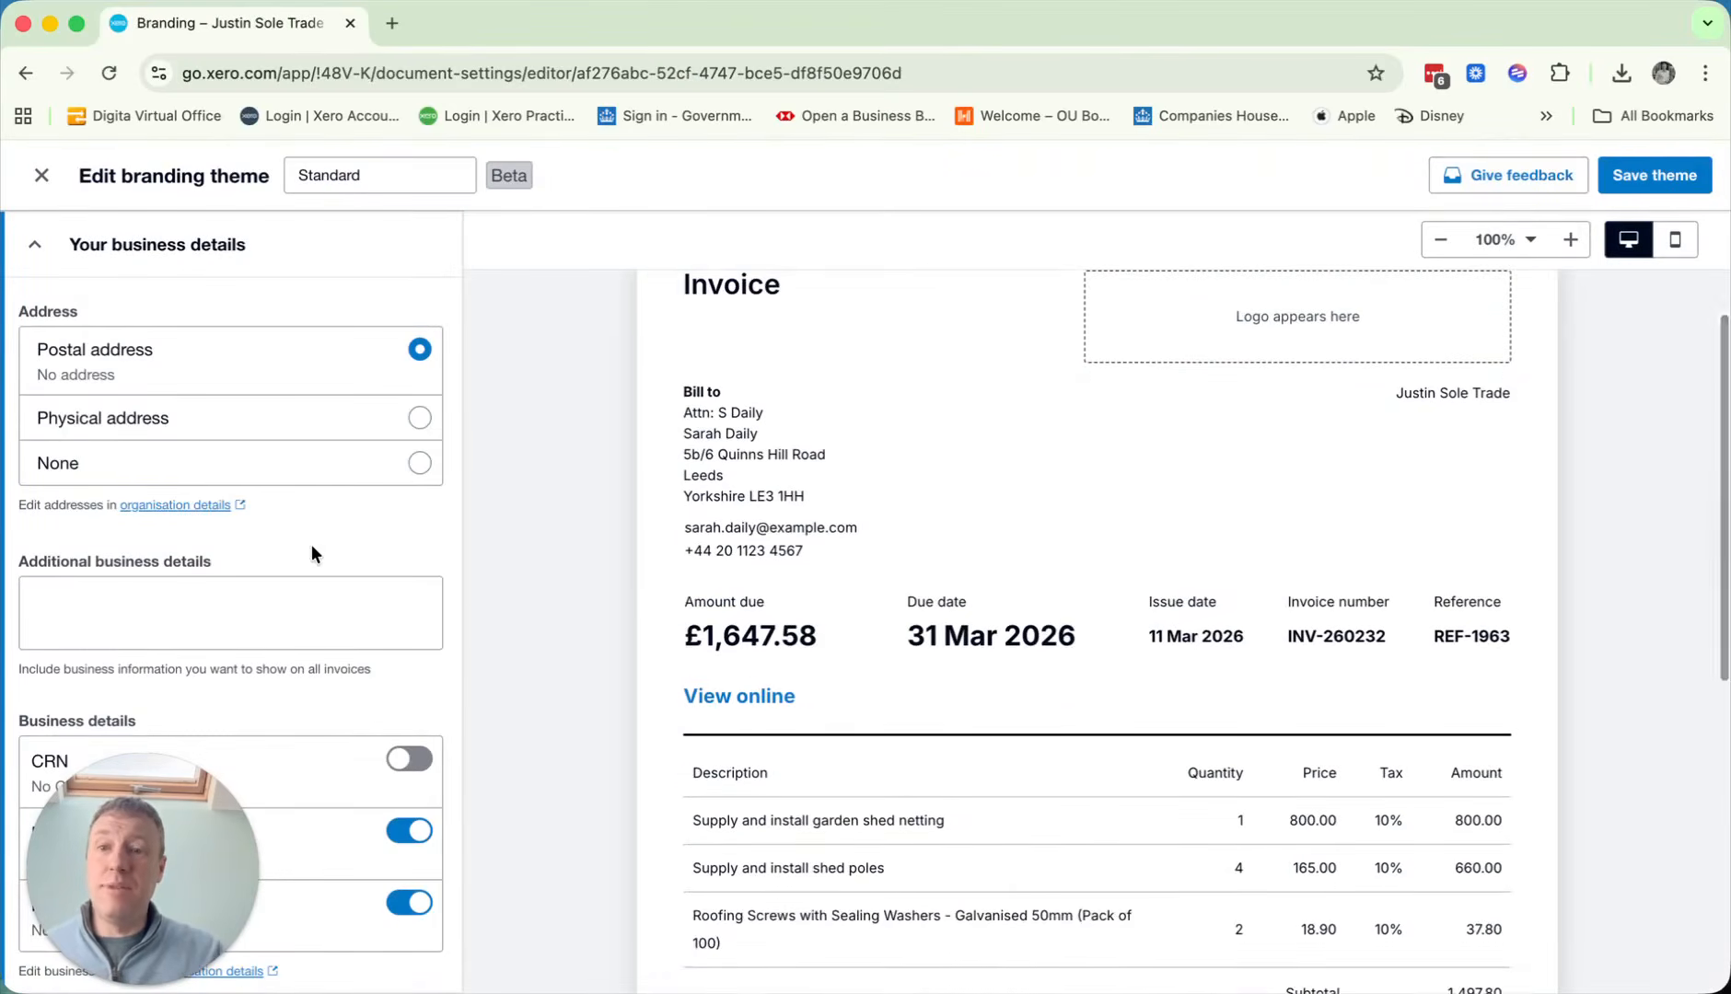
scroll(311, 548, down, 1)
scroll(311, 548, down, 1)
scroll(305, 517, up, 2)
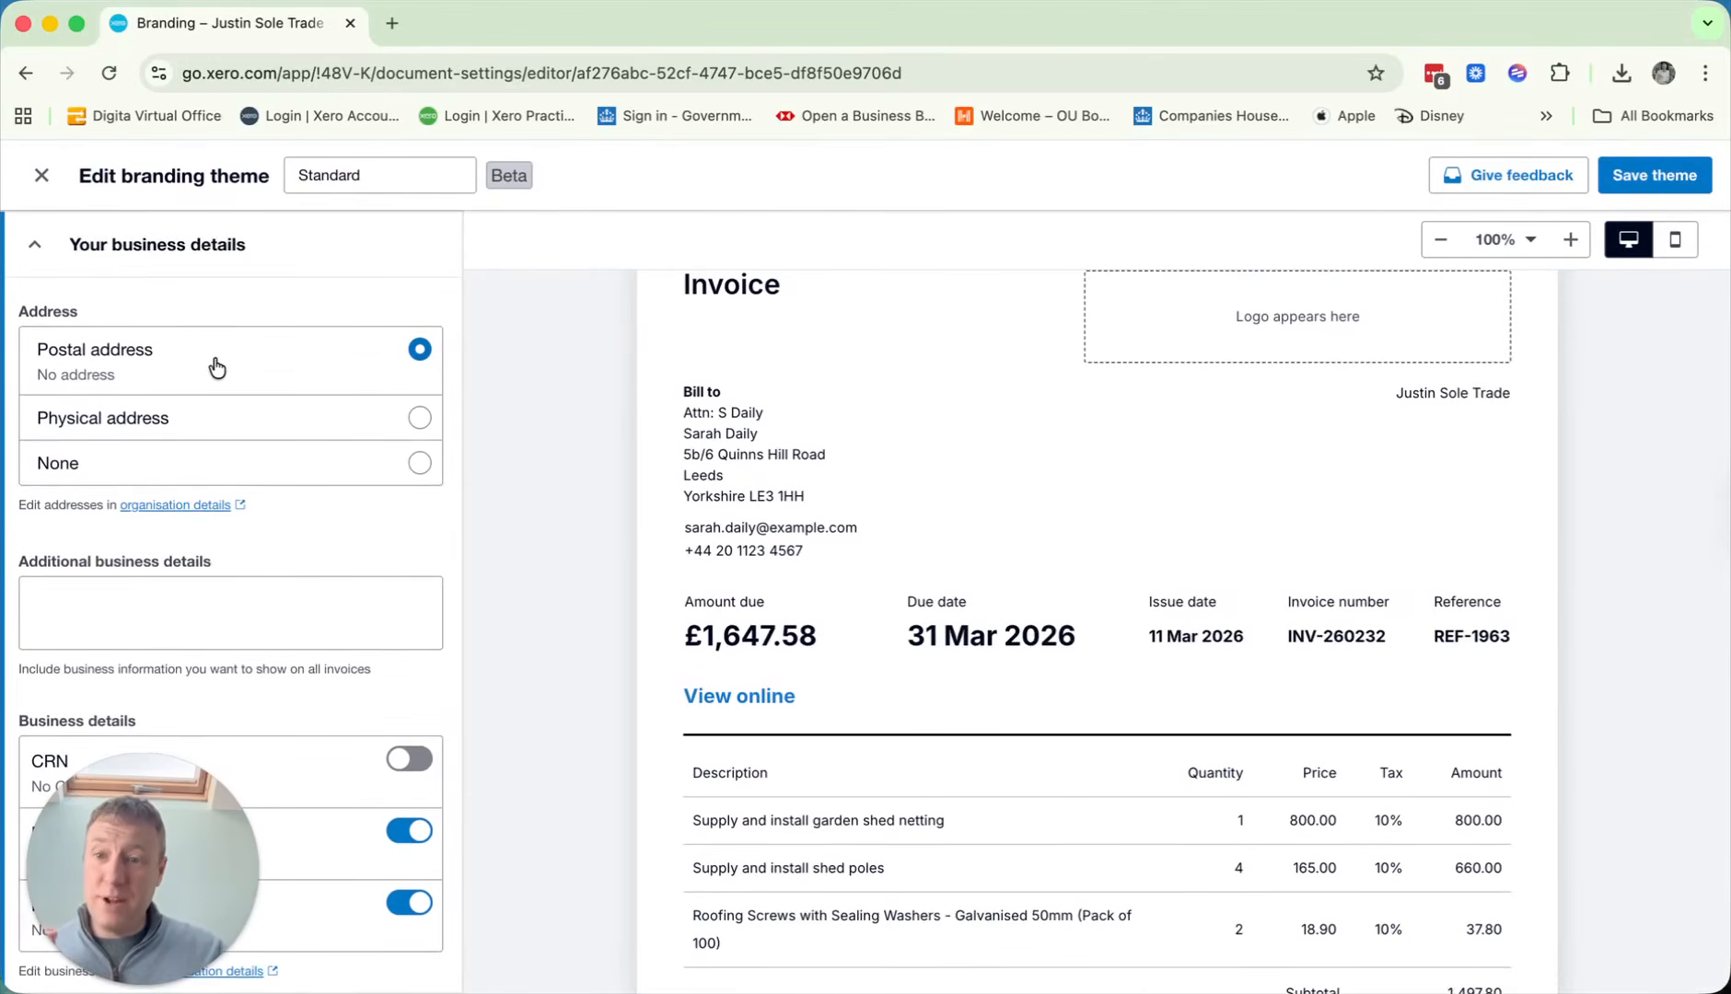
Try the physical address as the theme's business address and review the CRN, email and phone options.
click(420, 417)
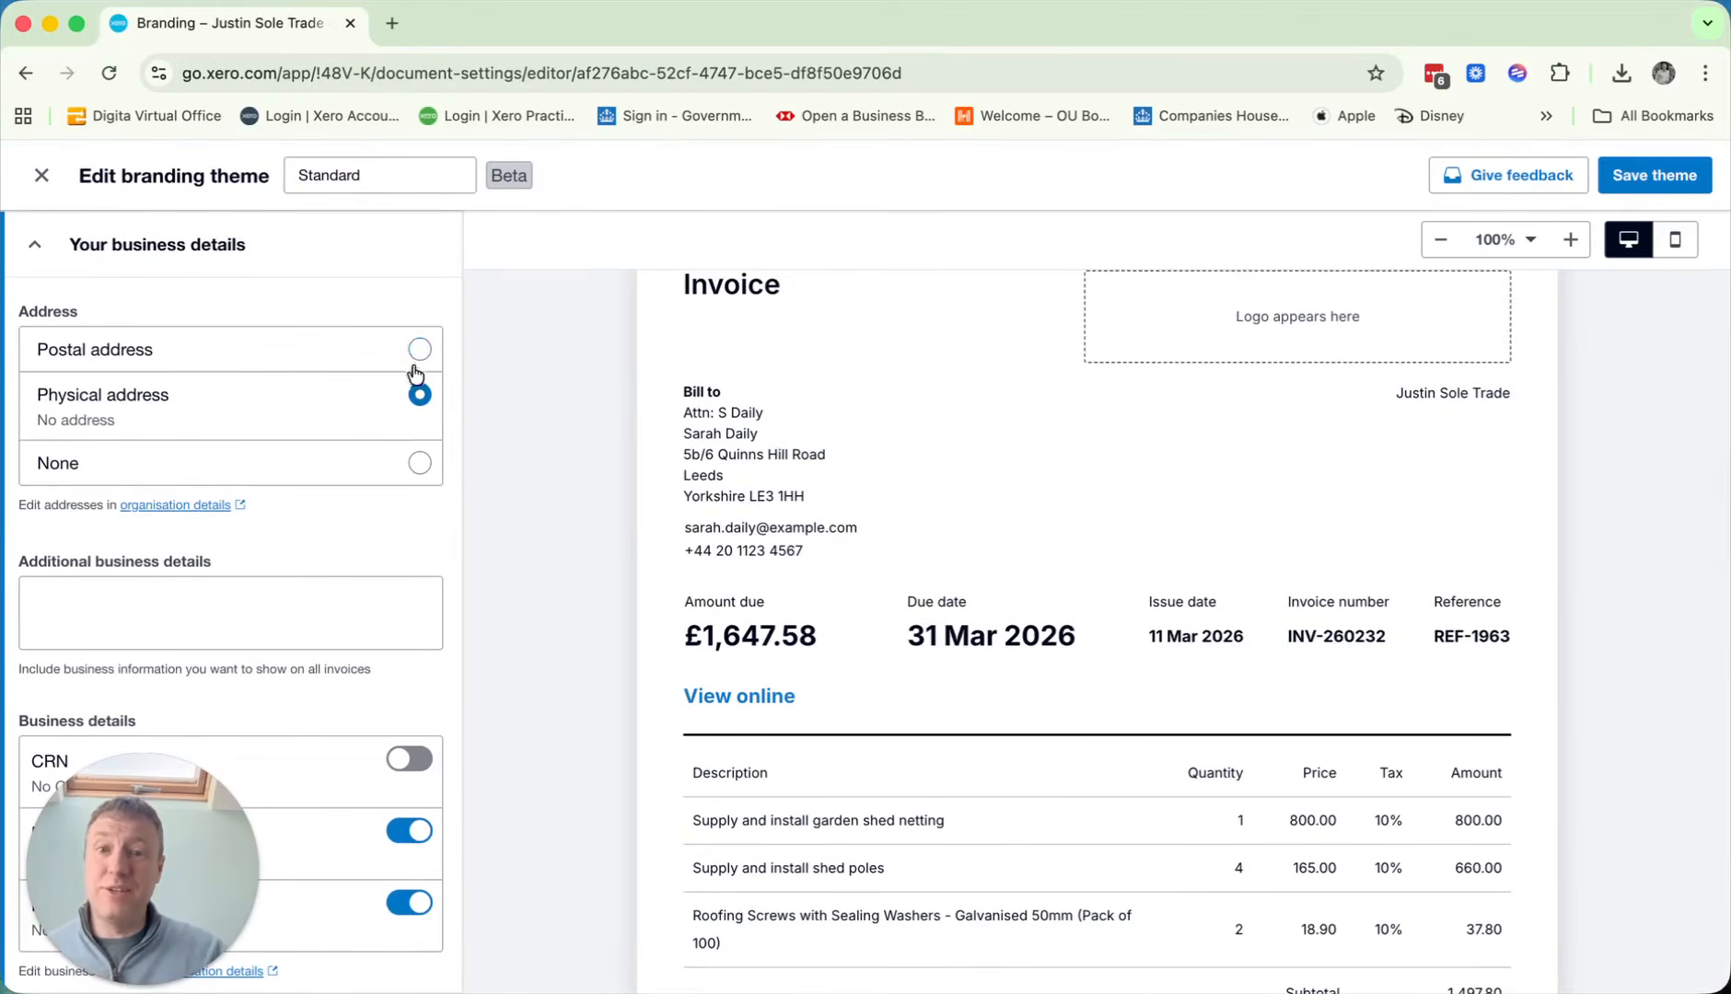
click(419, 394)
click(419, 412)
scroll(413, 432, down, 1)
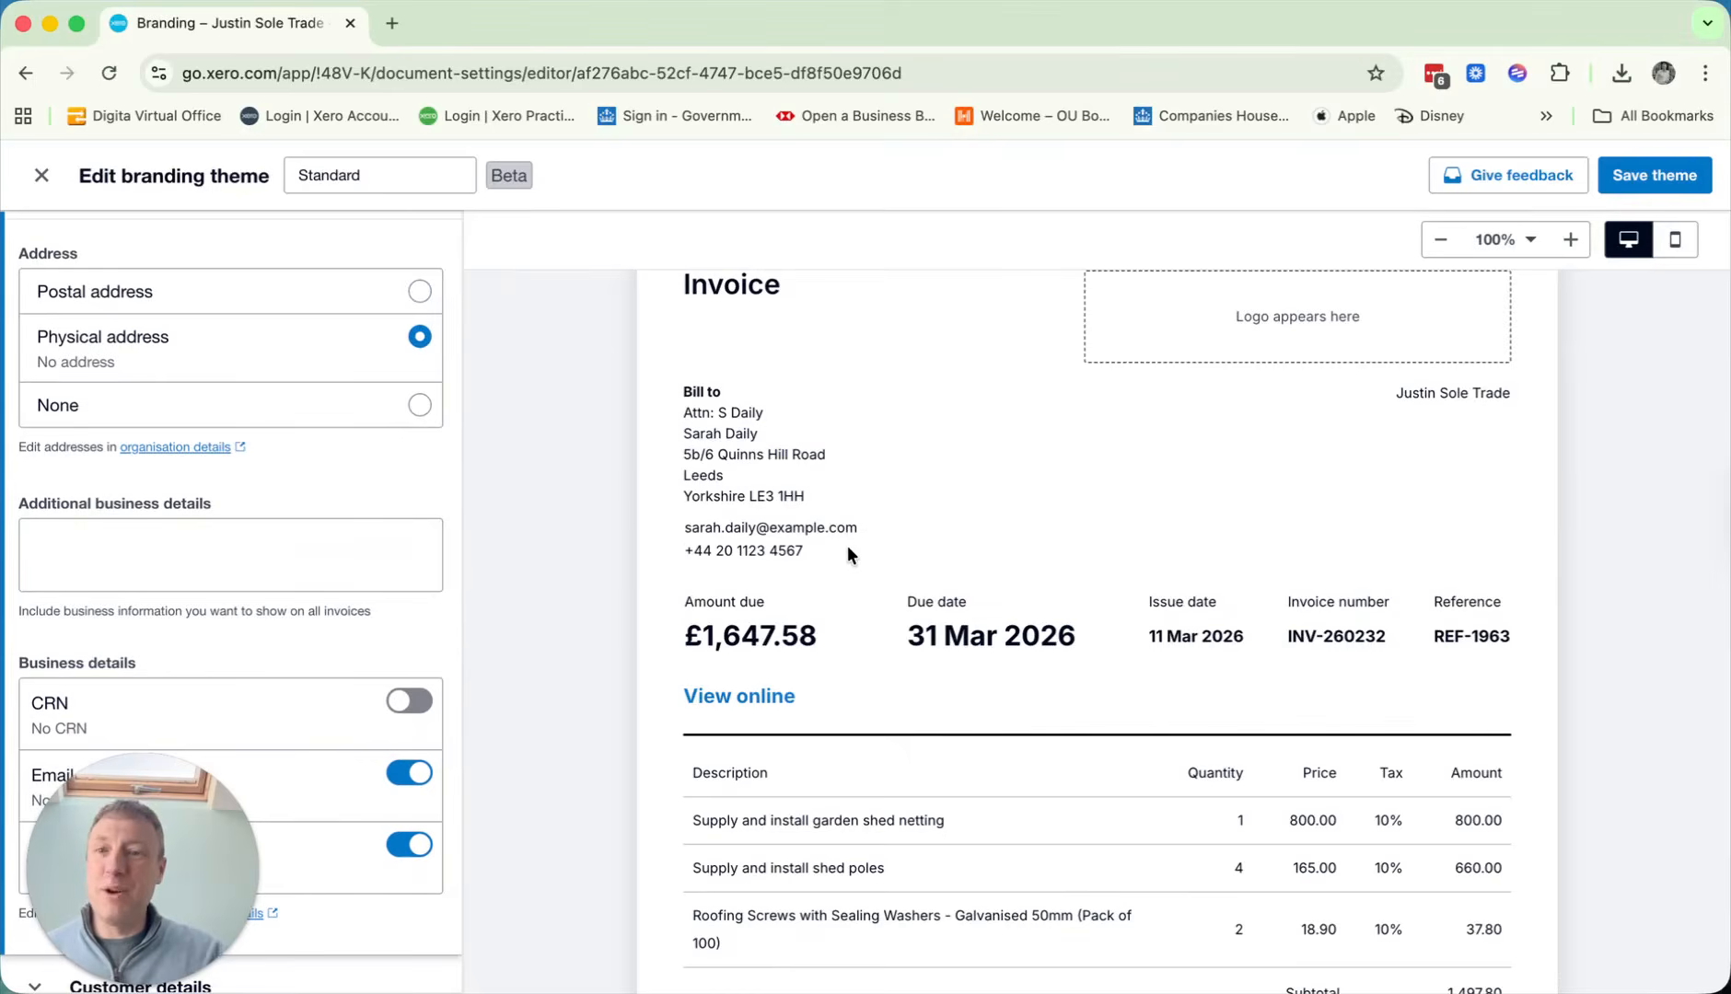
scroll(301, 567, down, 3)
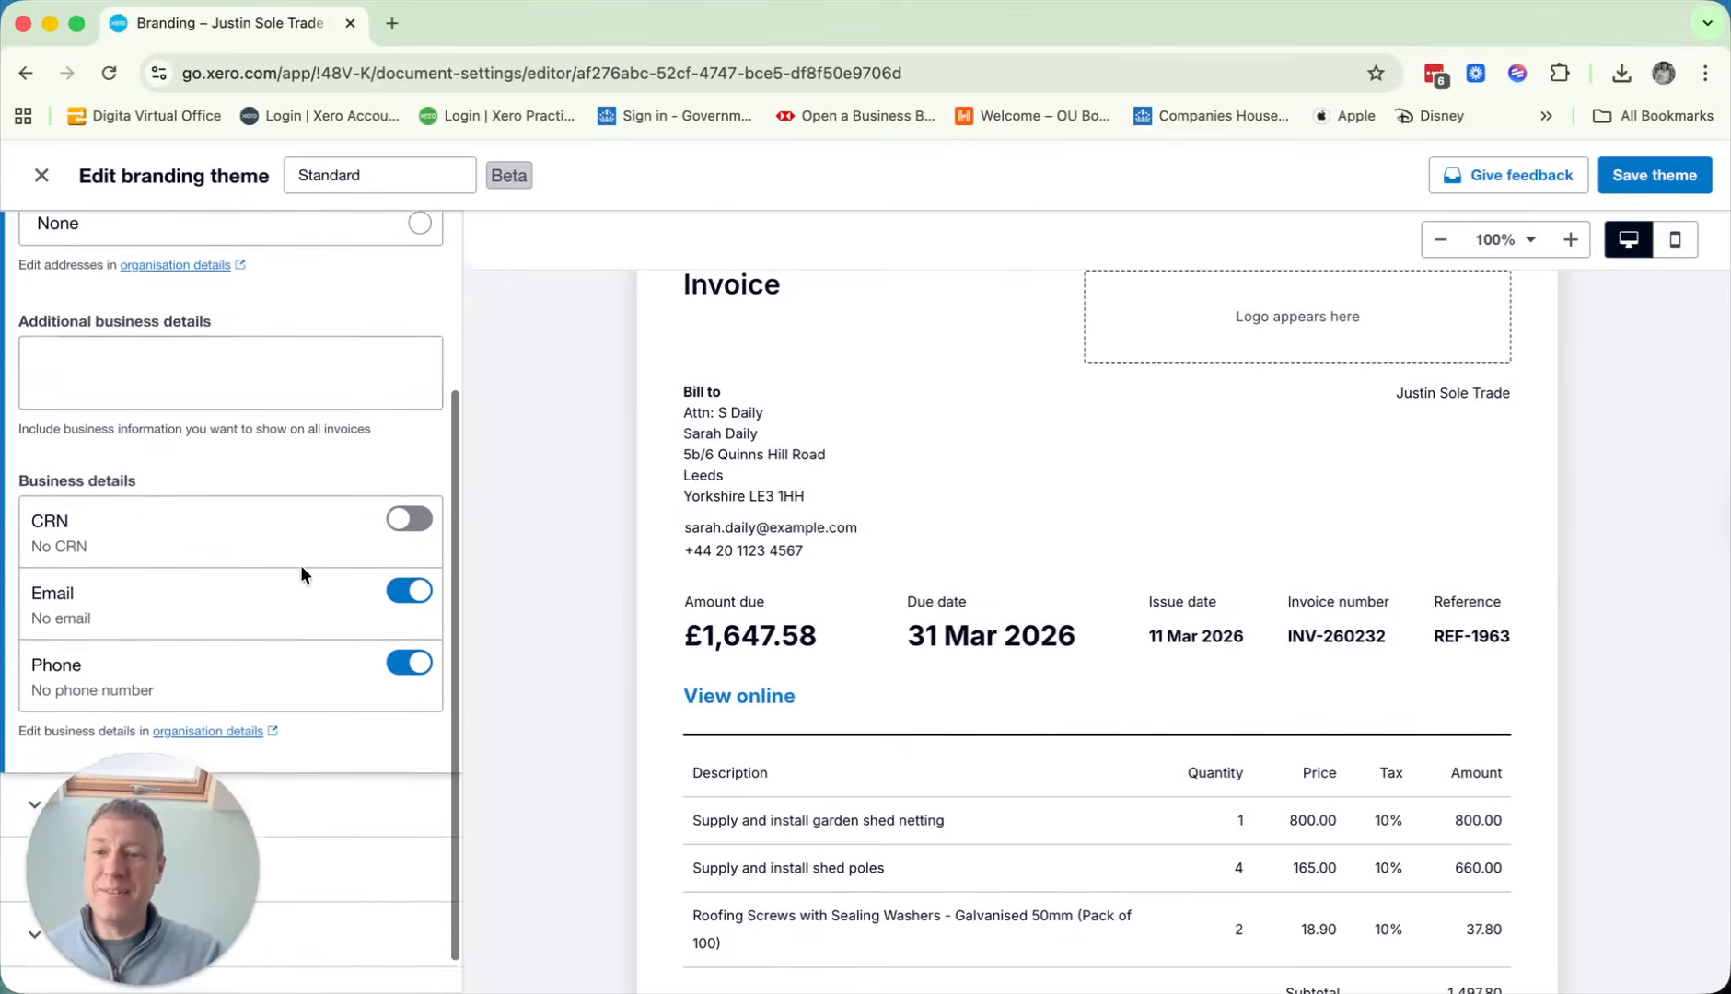
scroll(300, 566, down, 1)
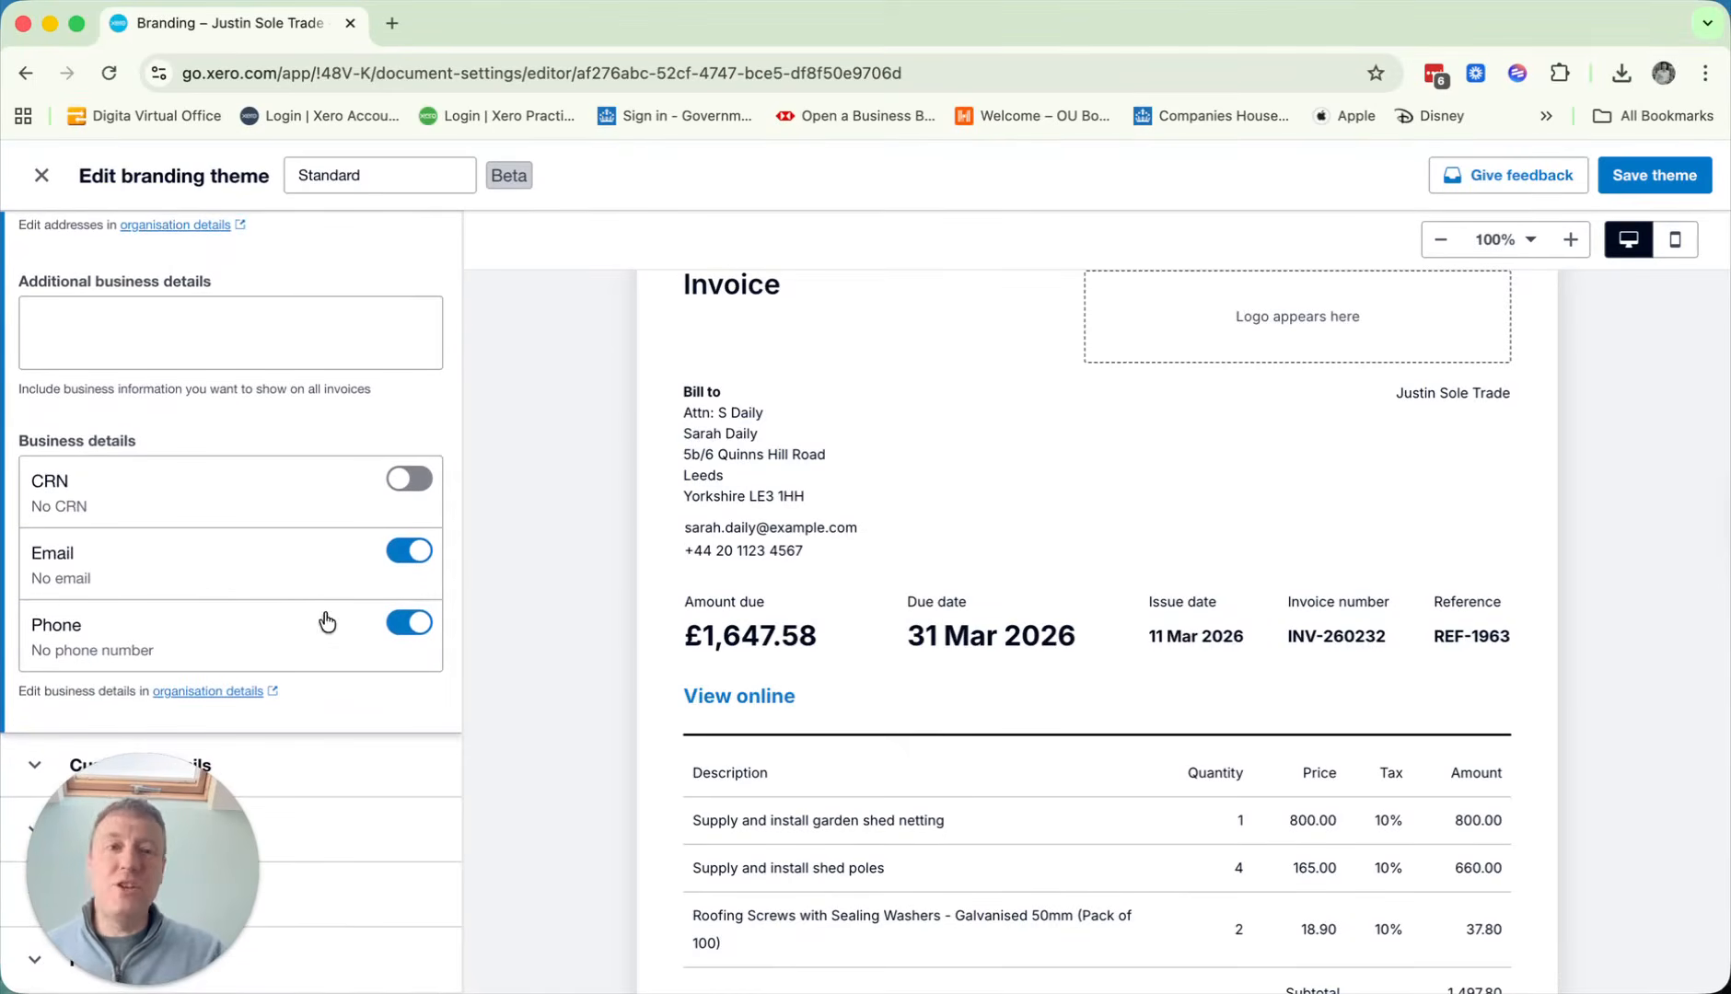
Review the theme's card payment, payment advice and additional notes options, and close the branding theme editor without saving.
drag(153, 930, 173, 584)
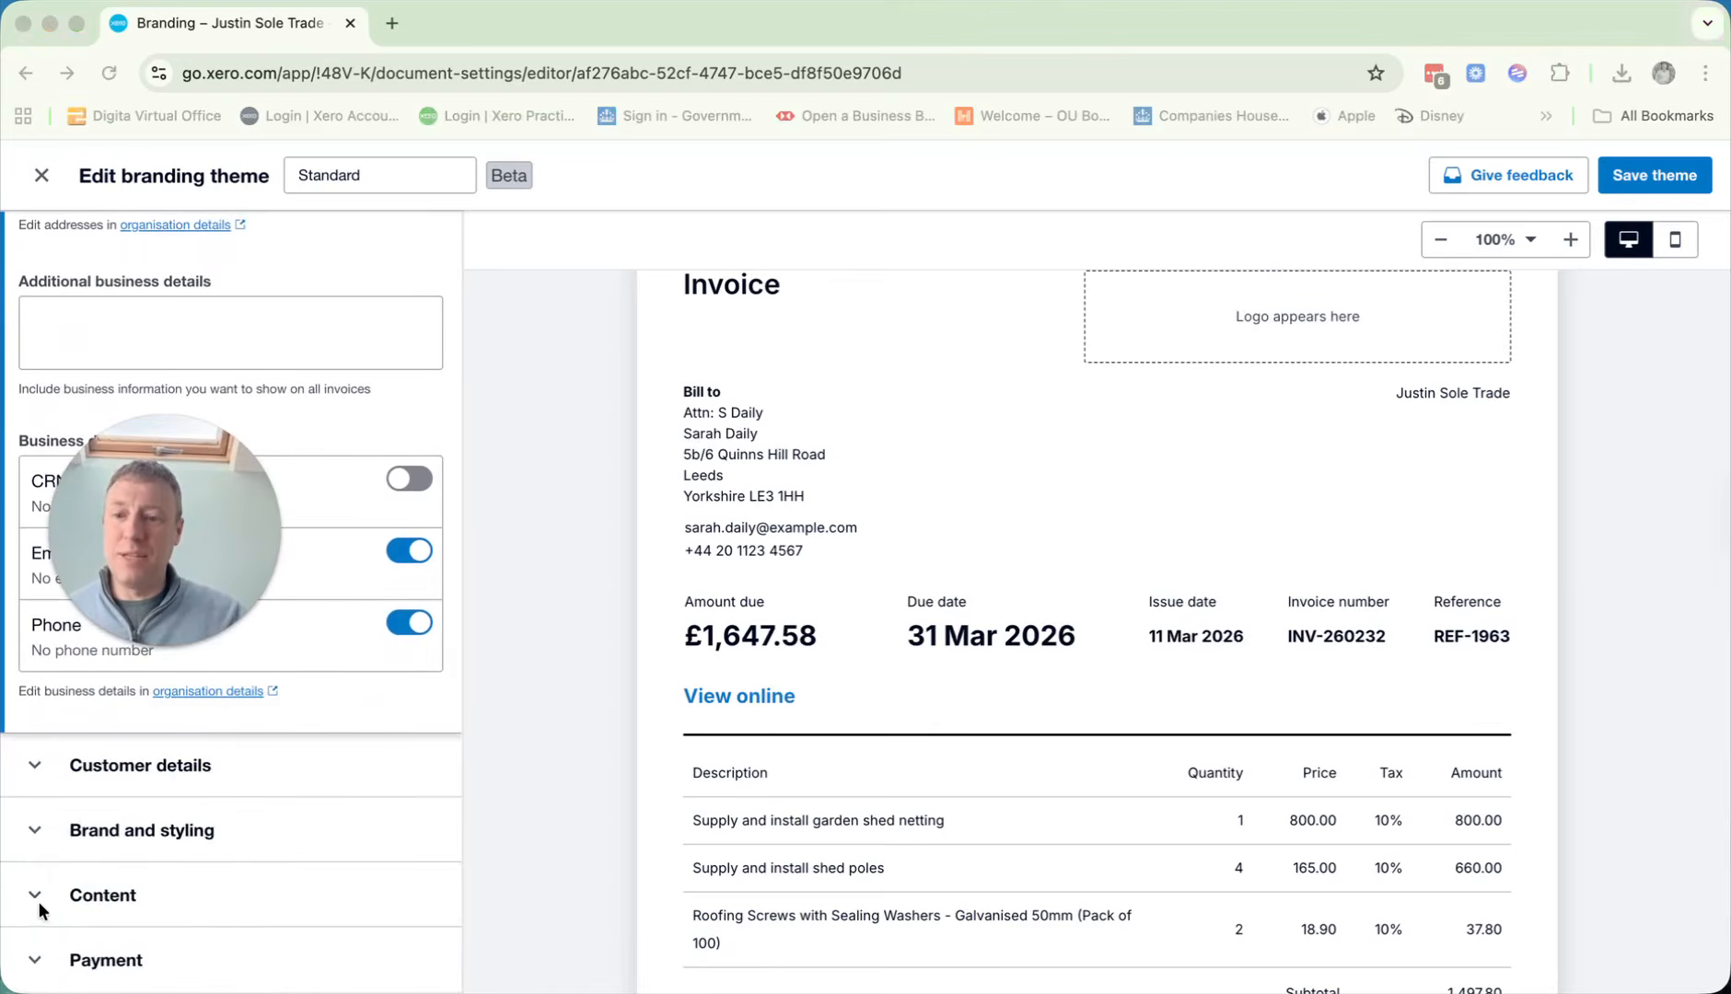
click(33, 957)
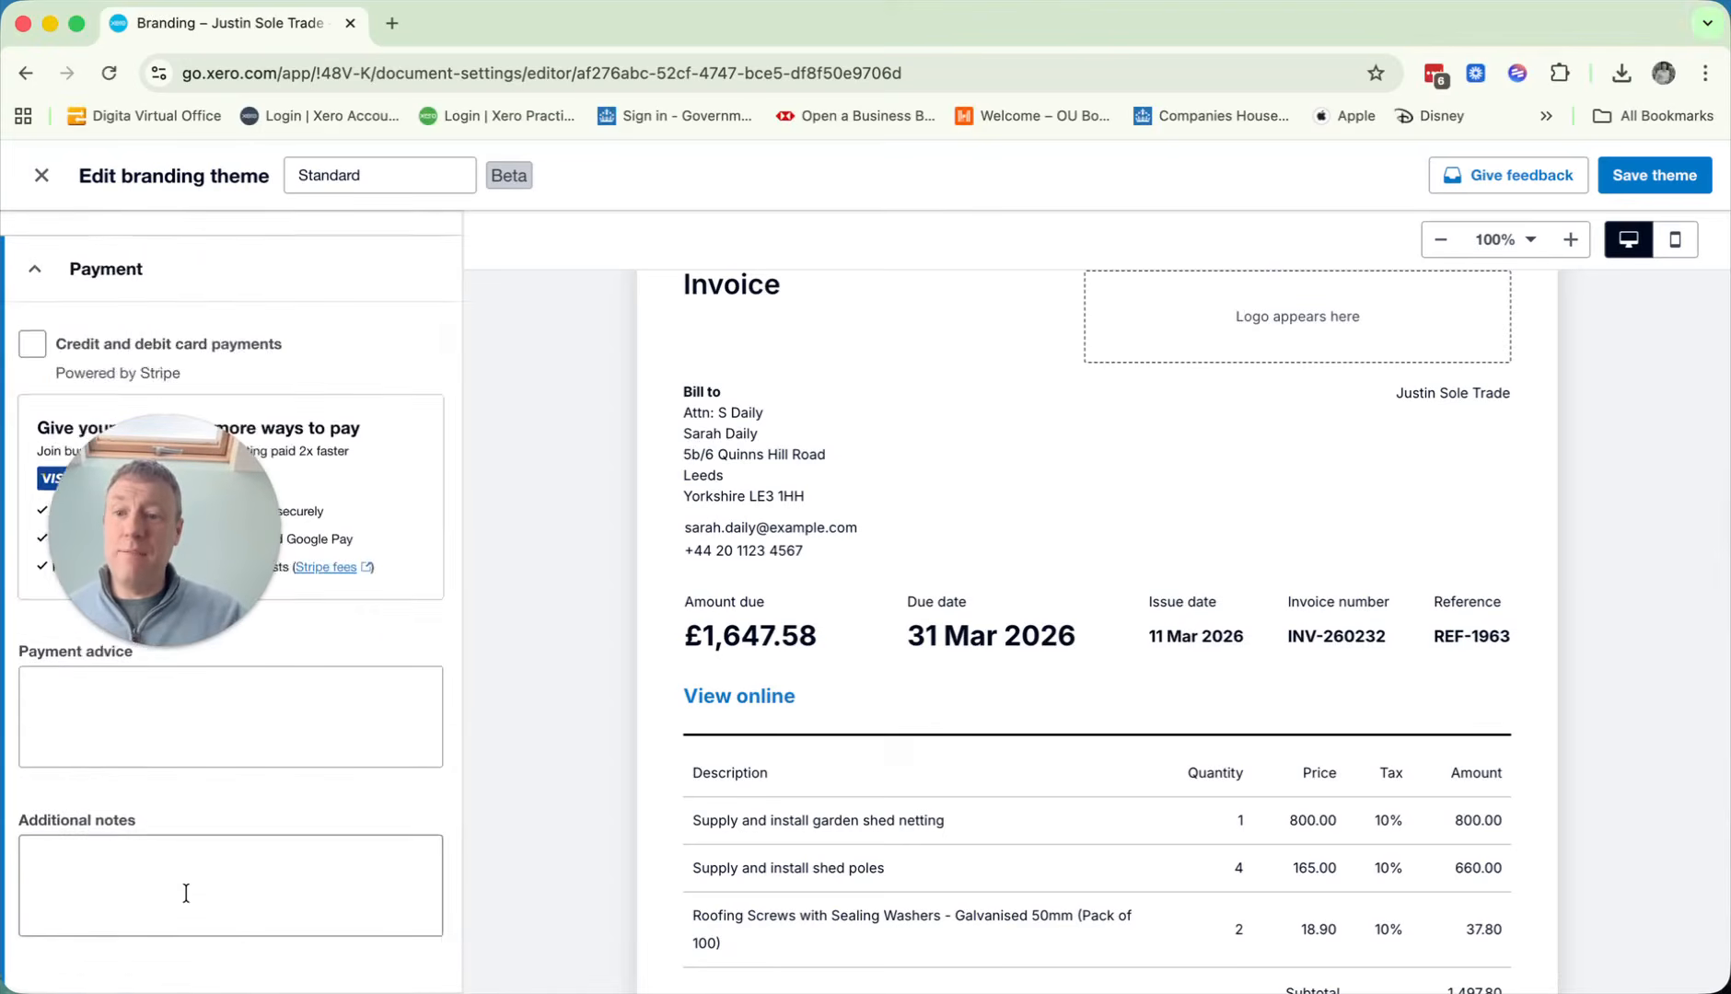
scroll(186, 894, up, 3)
scroll(186, 893, down, 2)
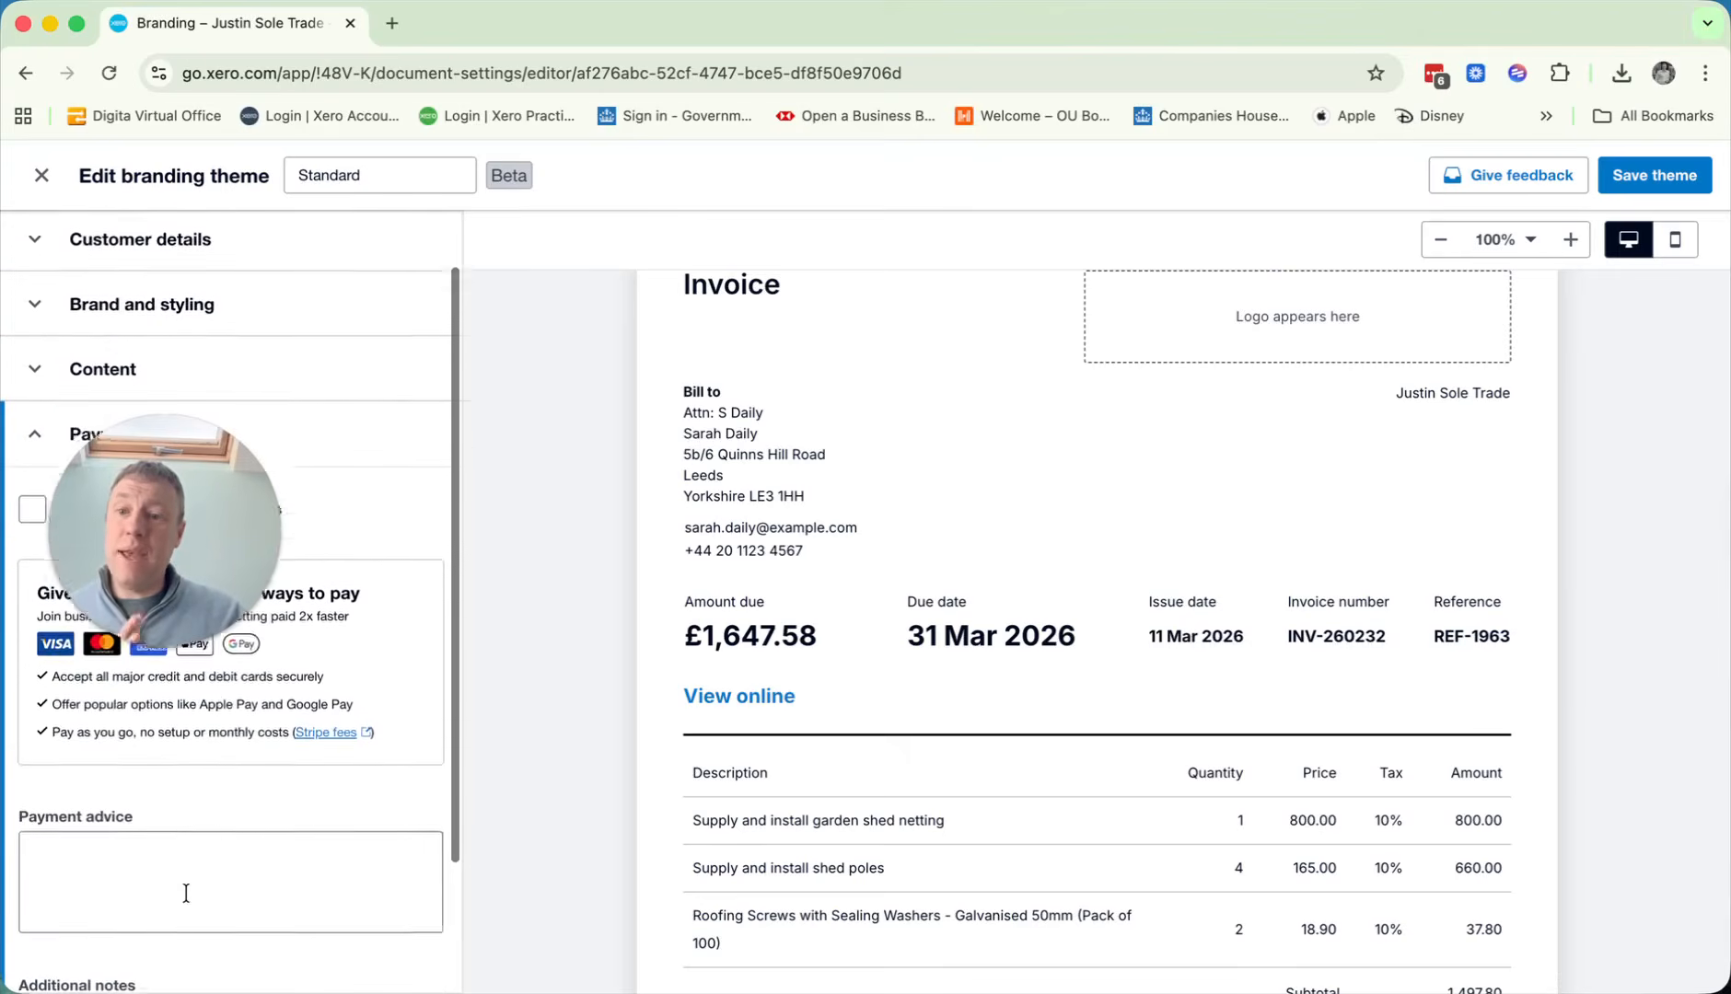
scroll(186, 893, up, 1)
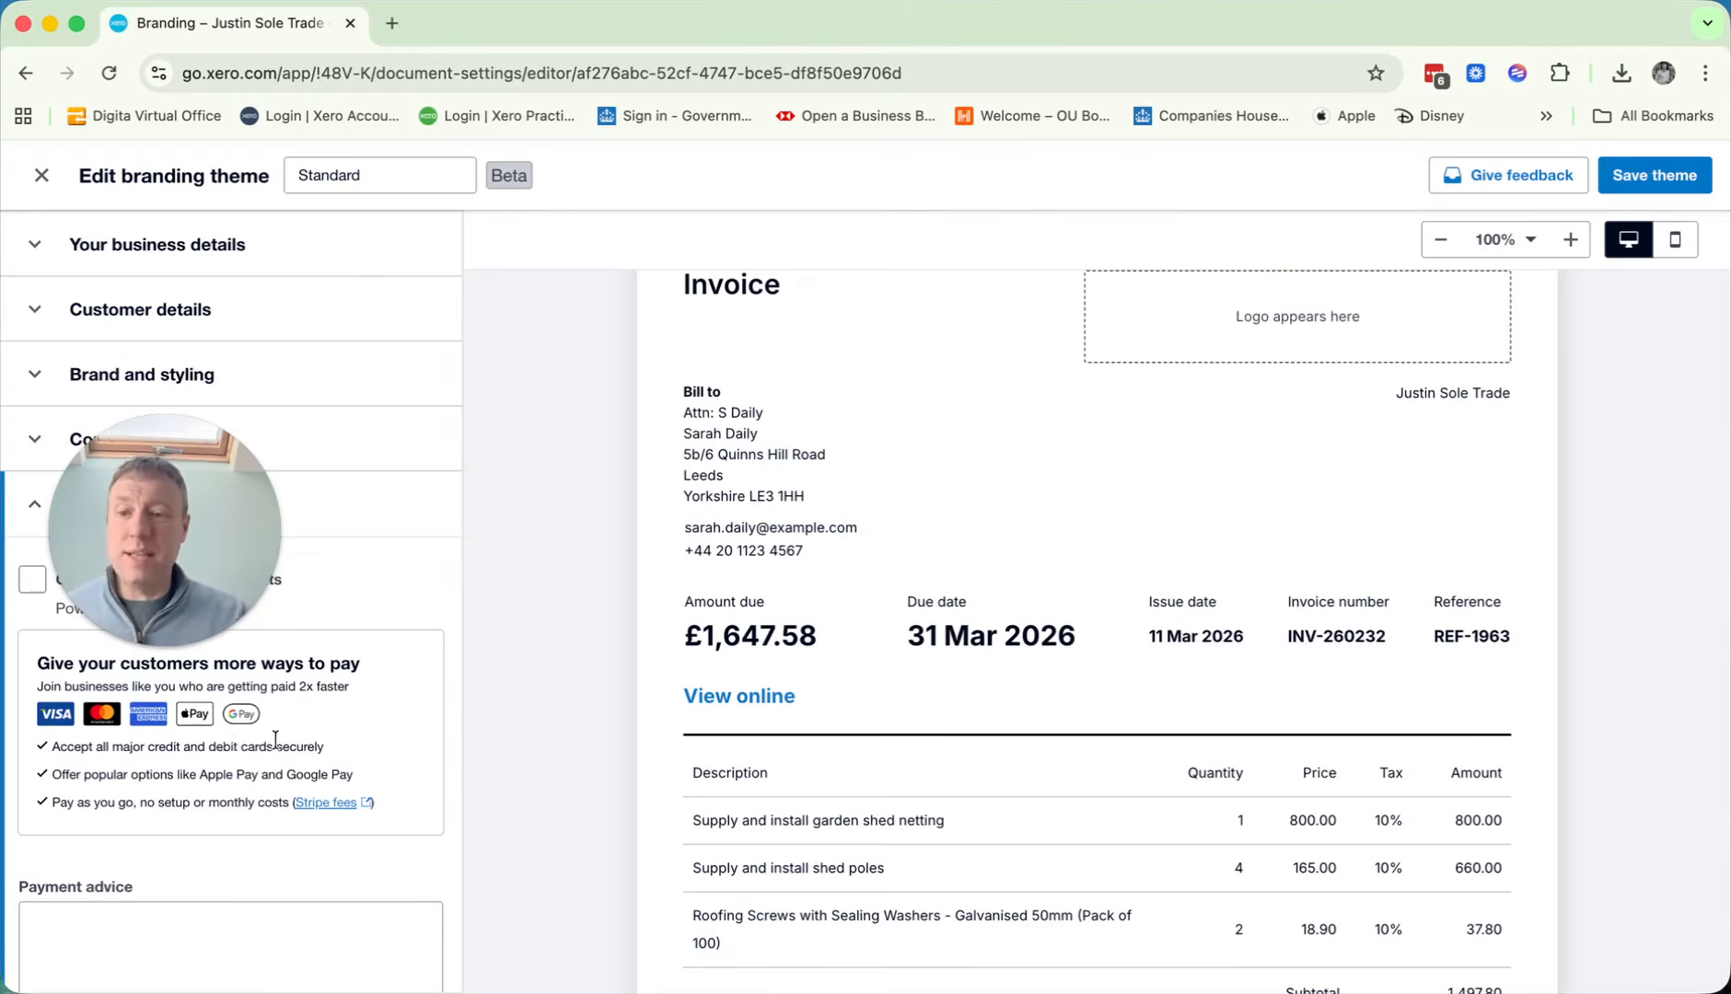
scroll(322, 741, down, 4)
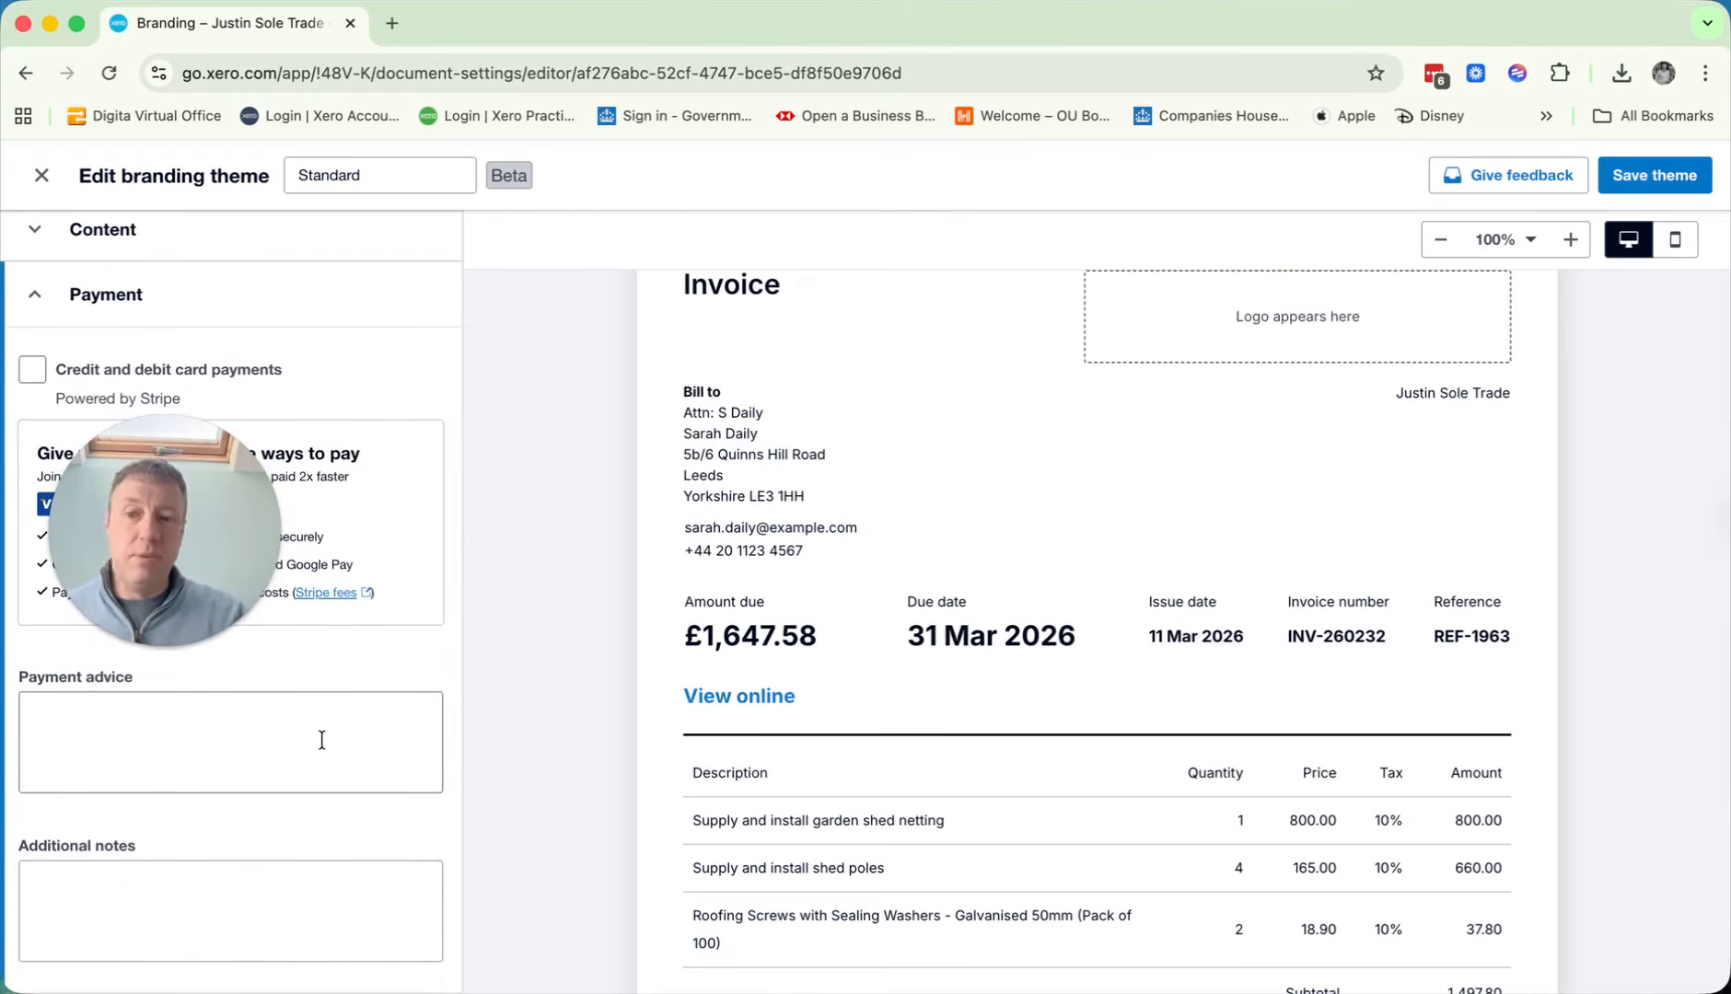
scroll(322, 740, down, 1)
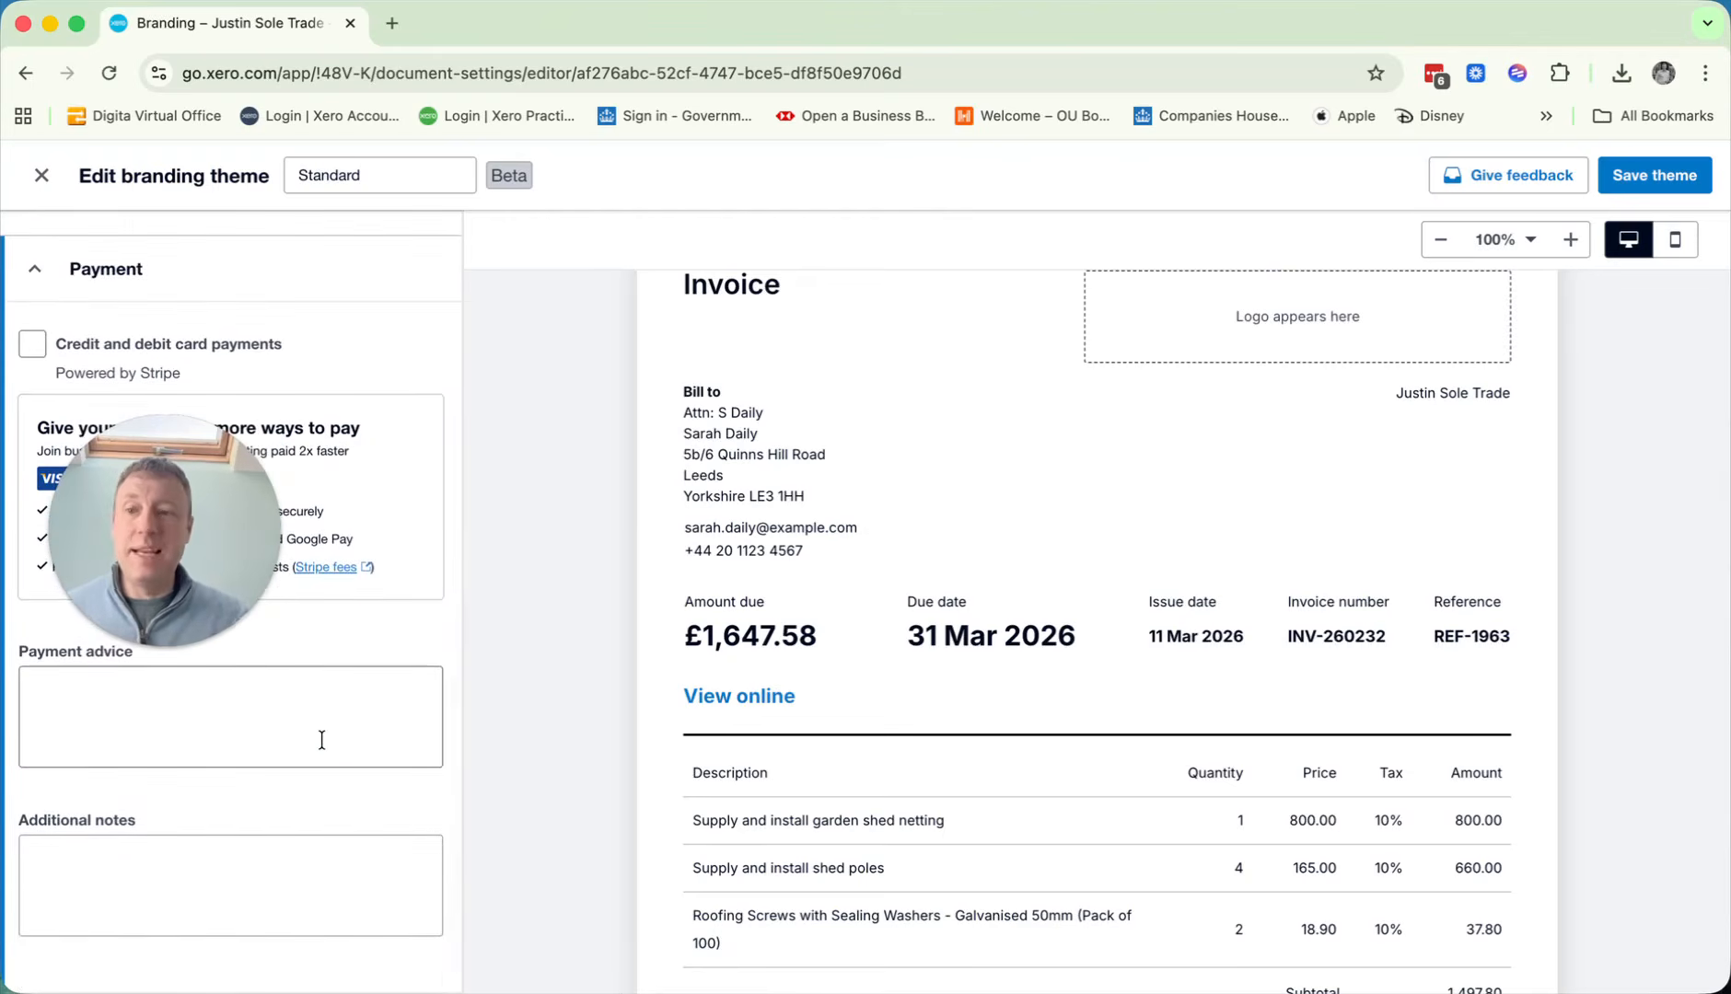
click(172, 714)
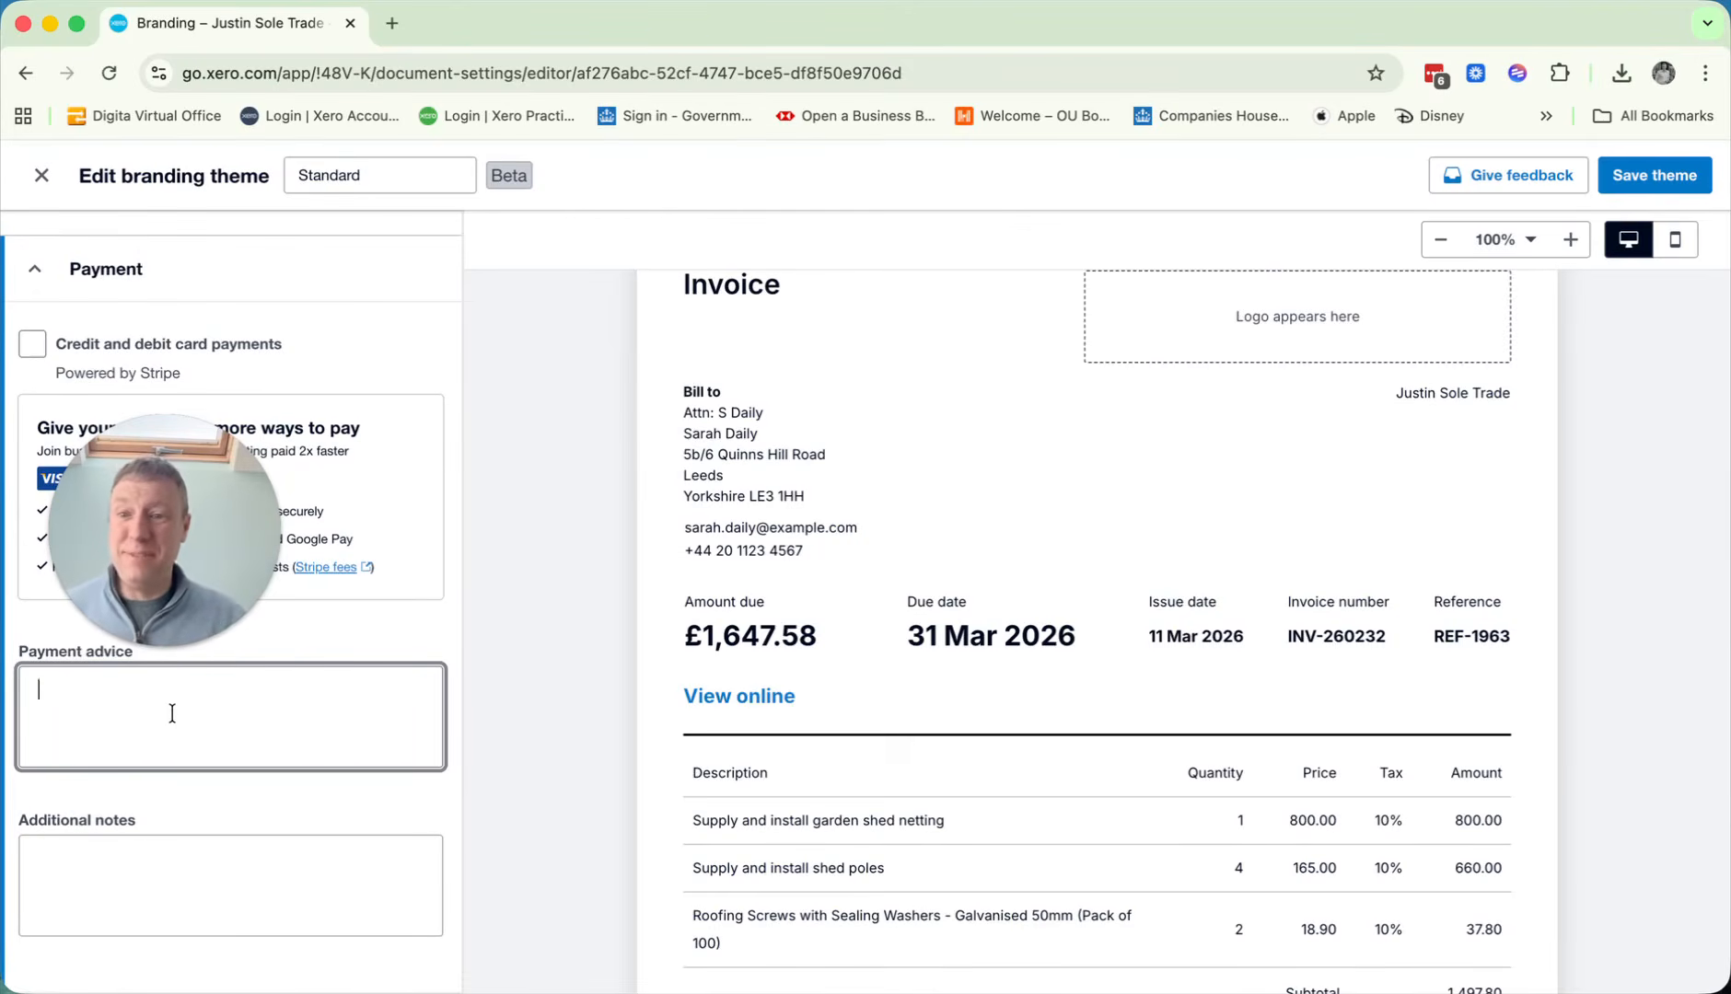
click(41, 175)
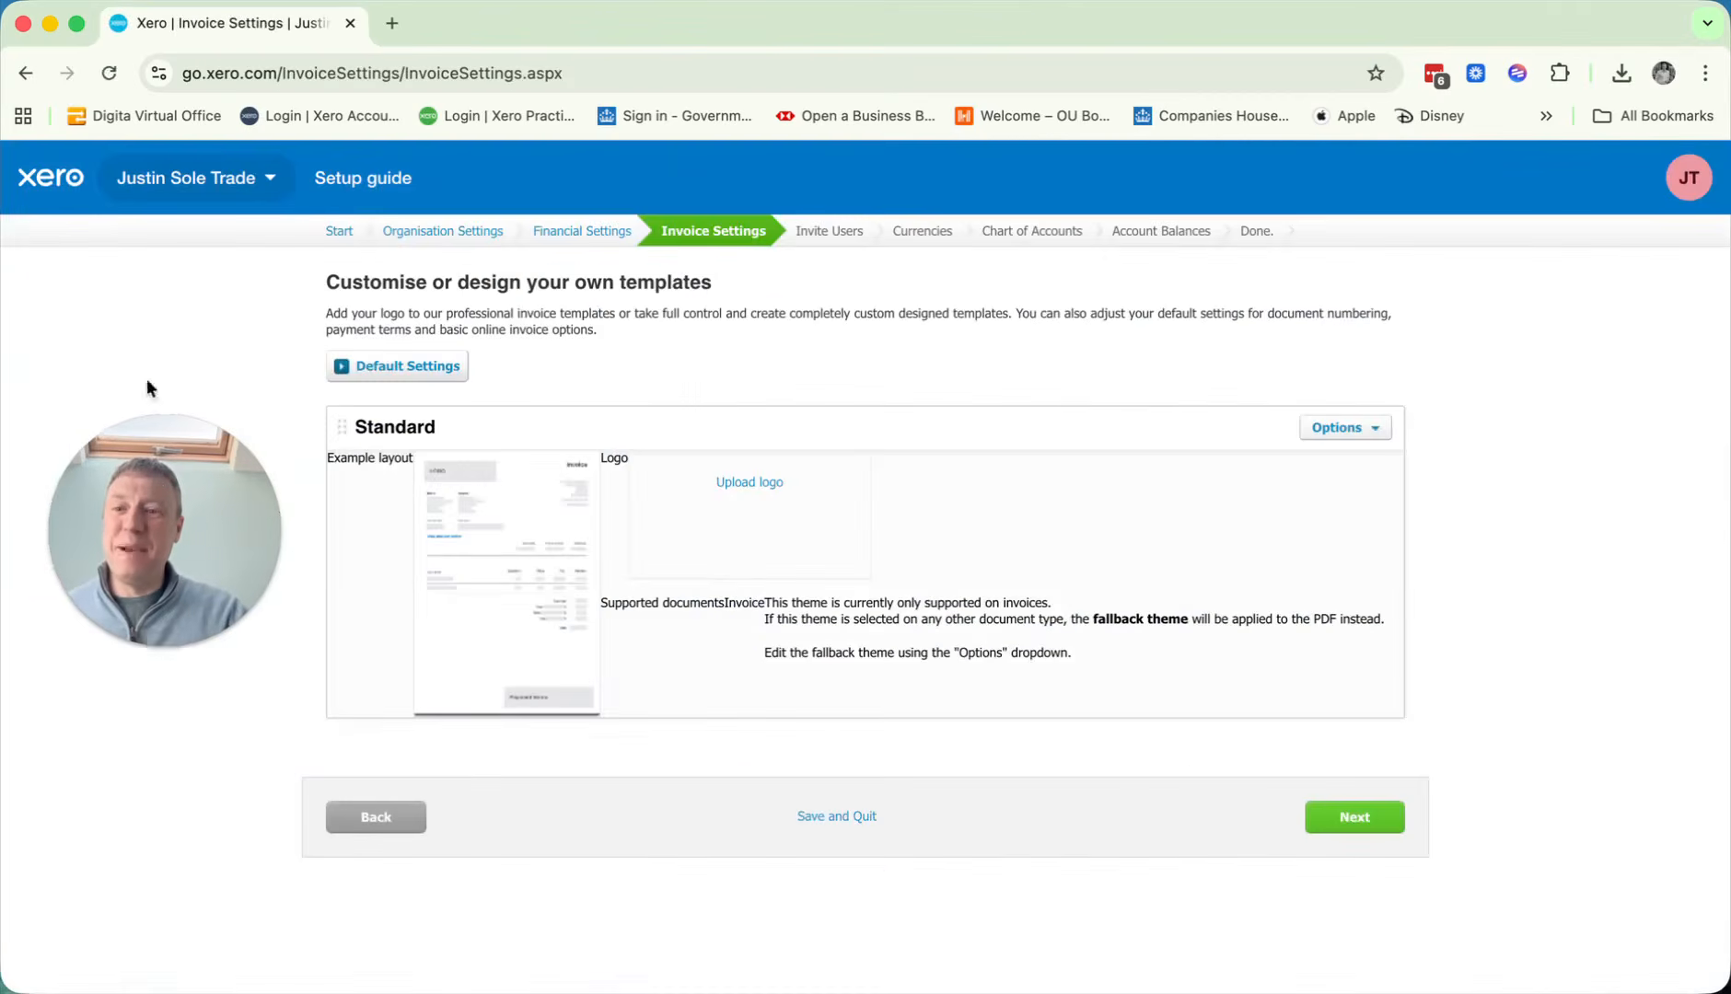
Leave the invoice settings and continue to the Invite Users stage of the setup guide.
drag(154, 497, 121, 832)
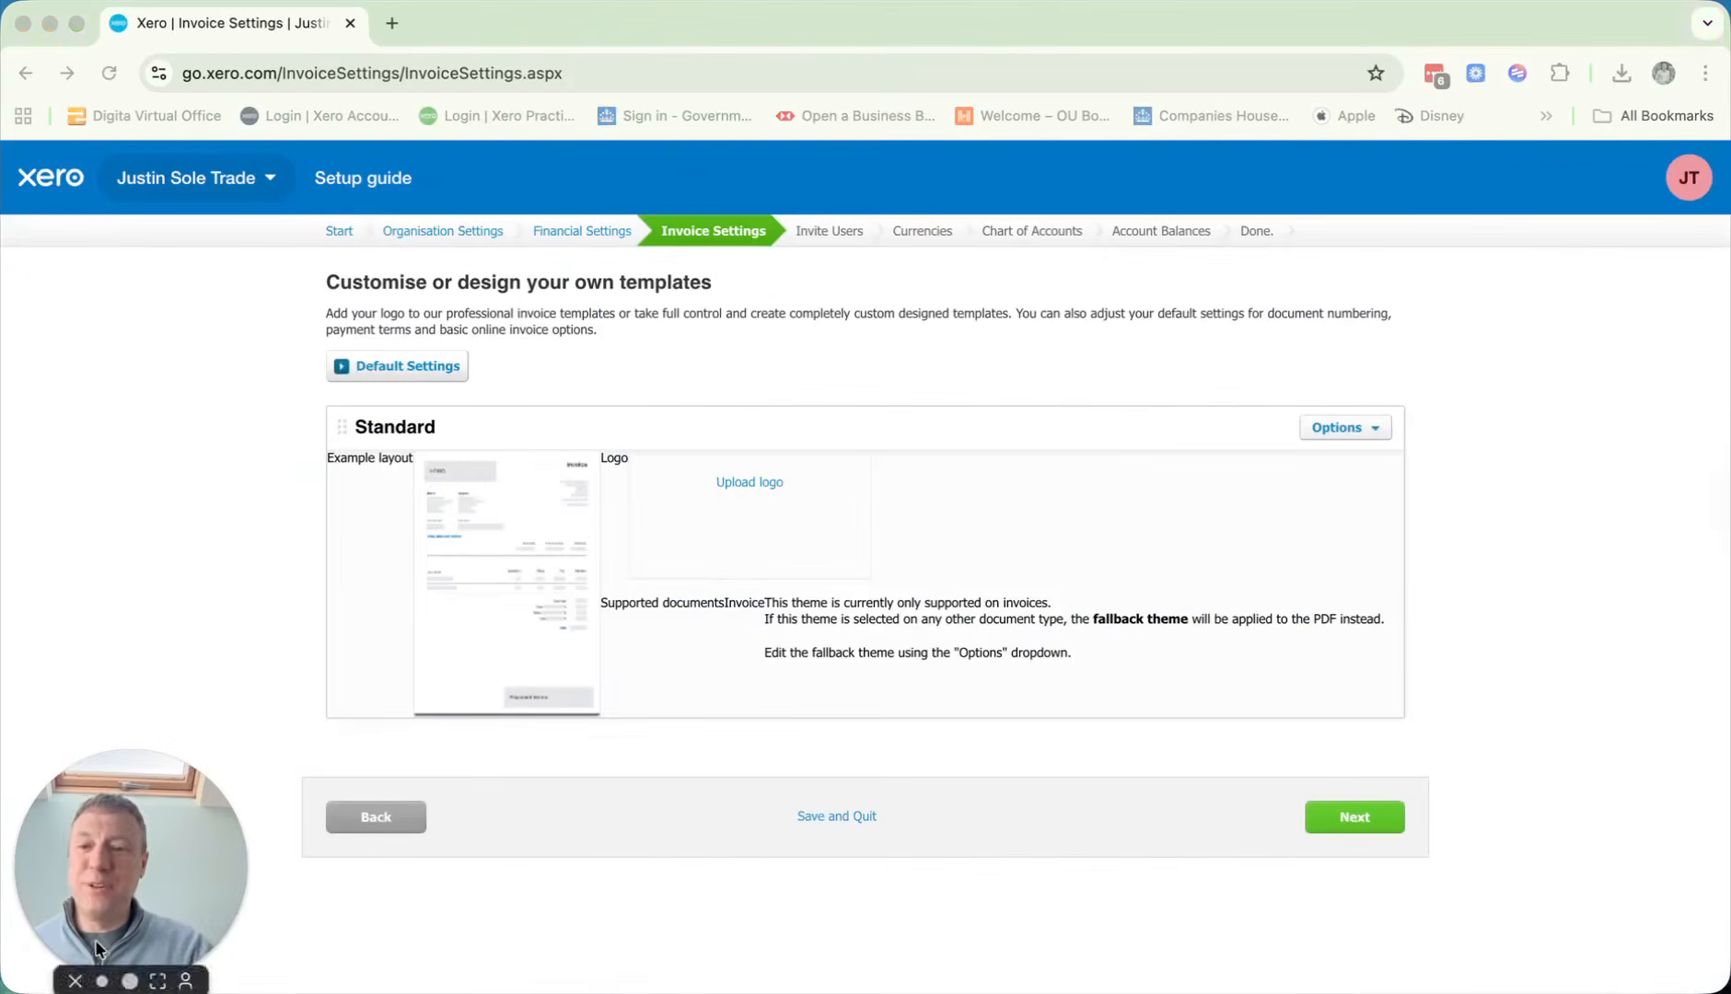
click(1347, 815)
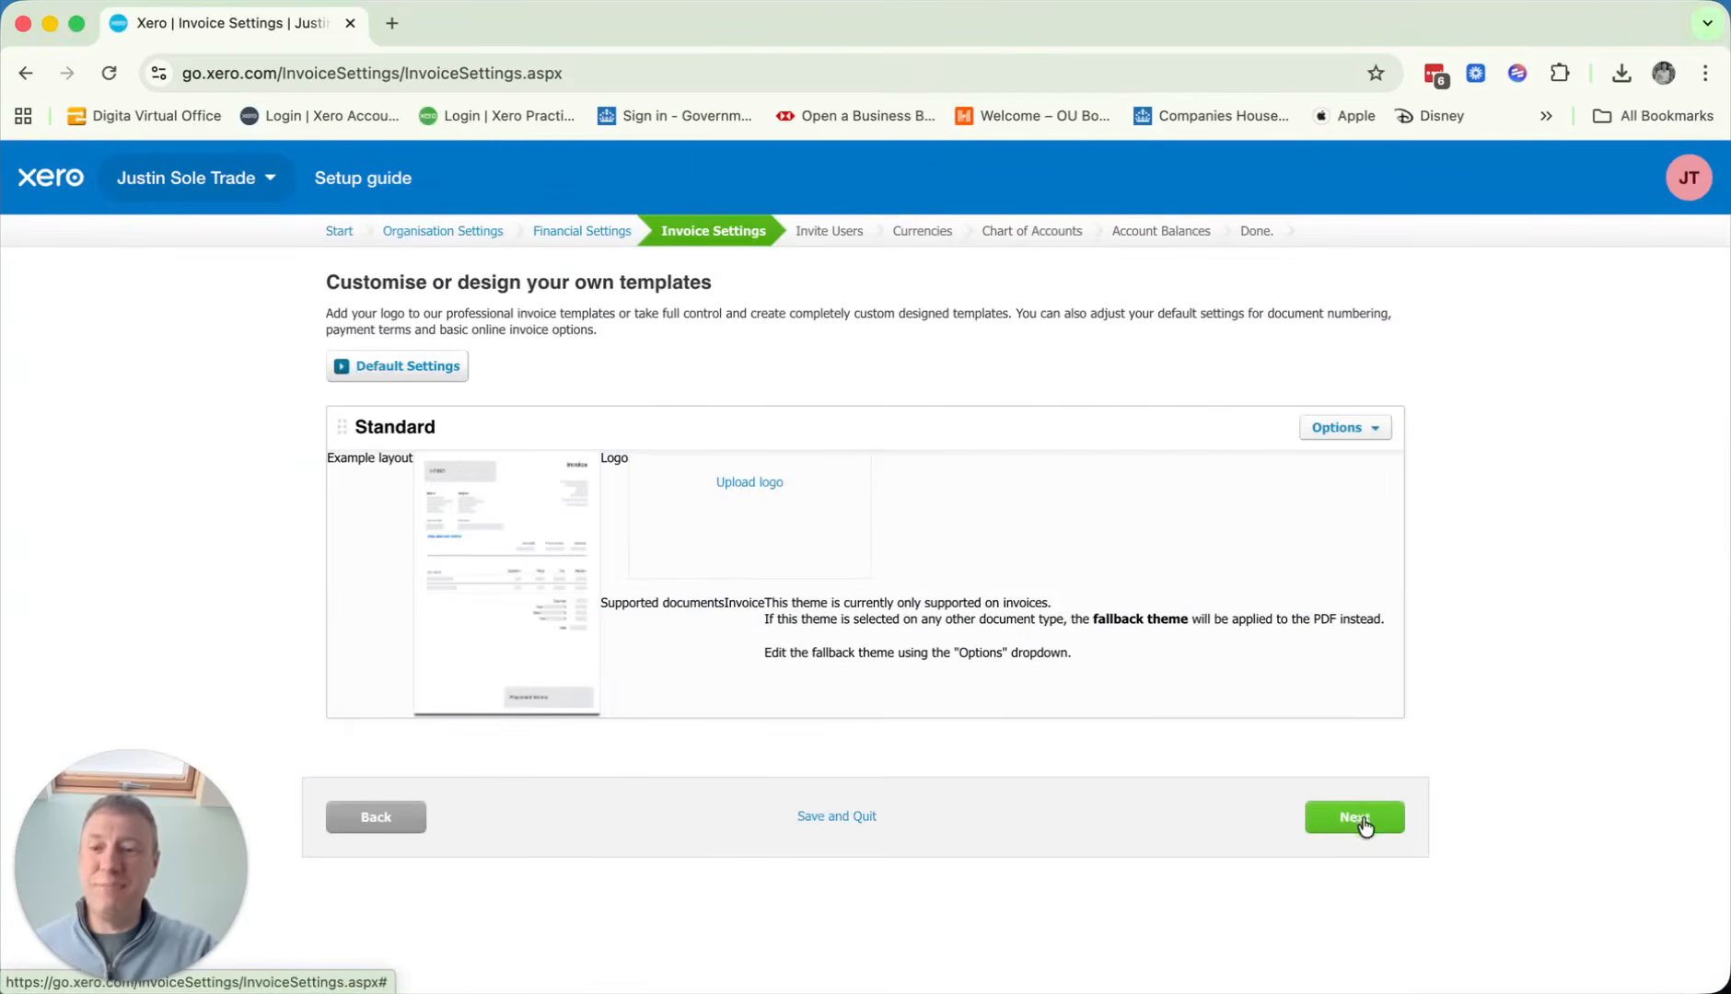
click(1377, 829)
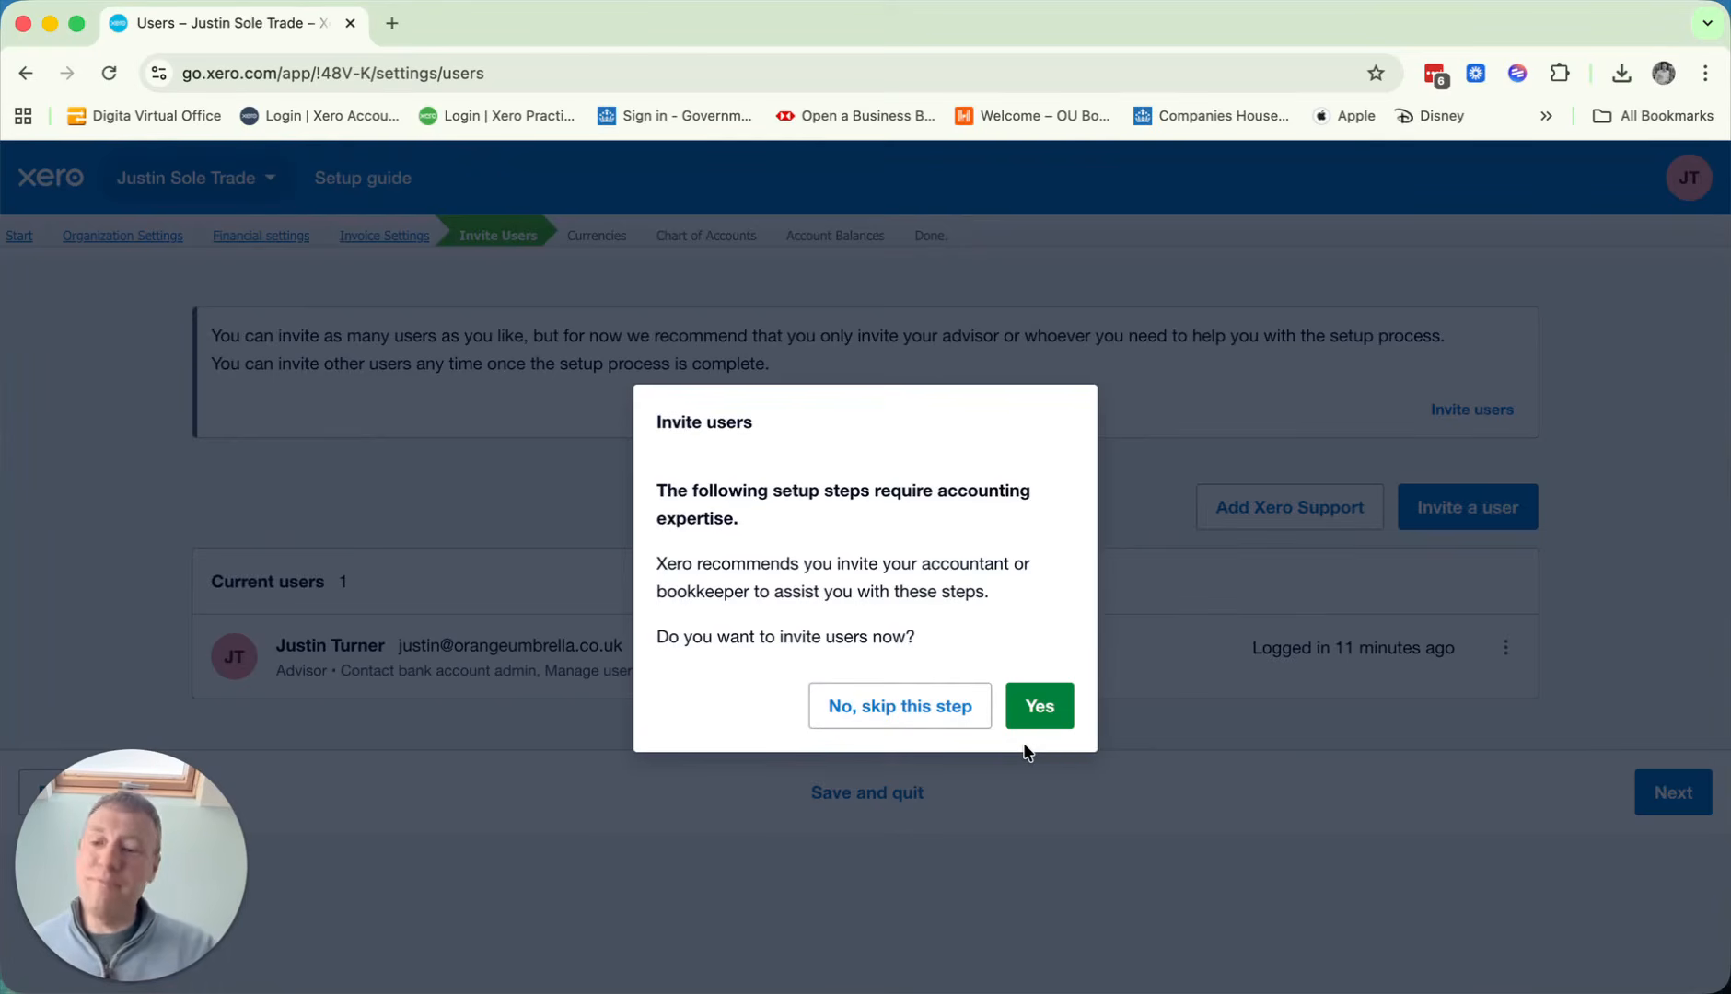
Skip the user invitations and move past the Currencies stage without adding a foreign currency.
click(938, 716)
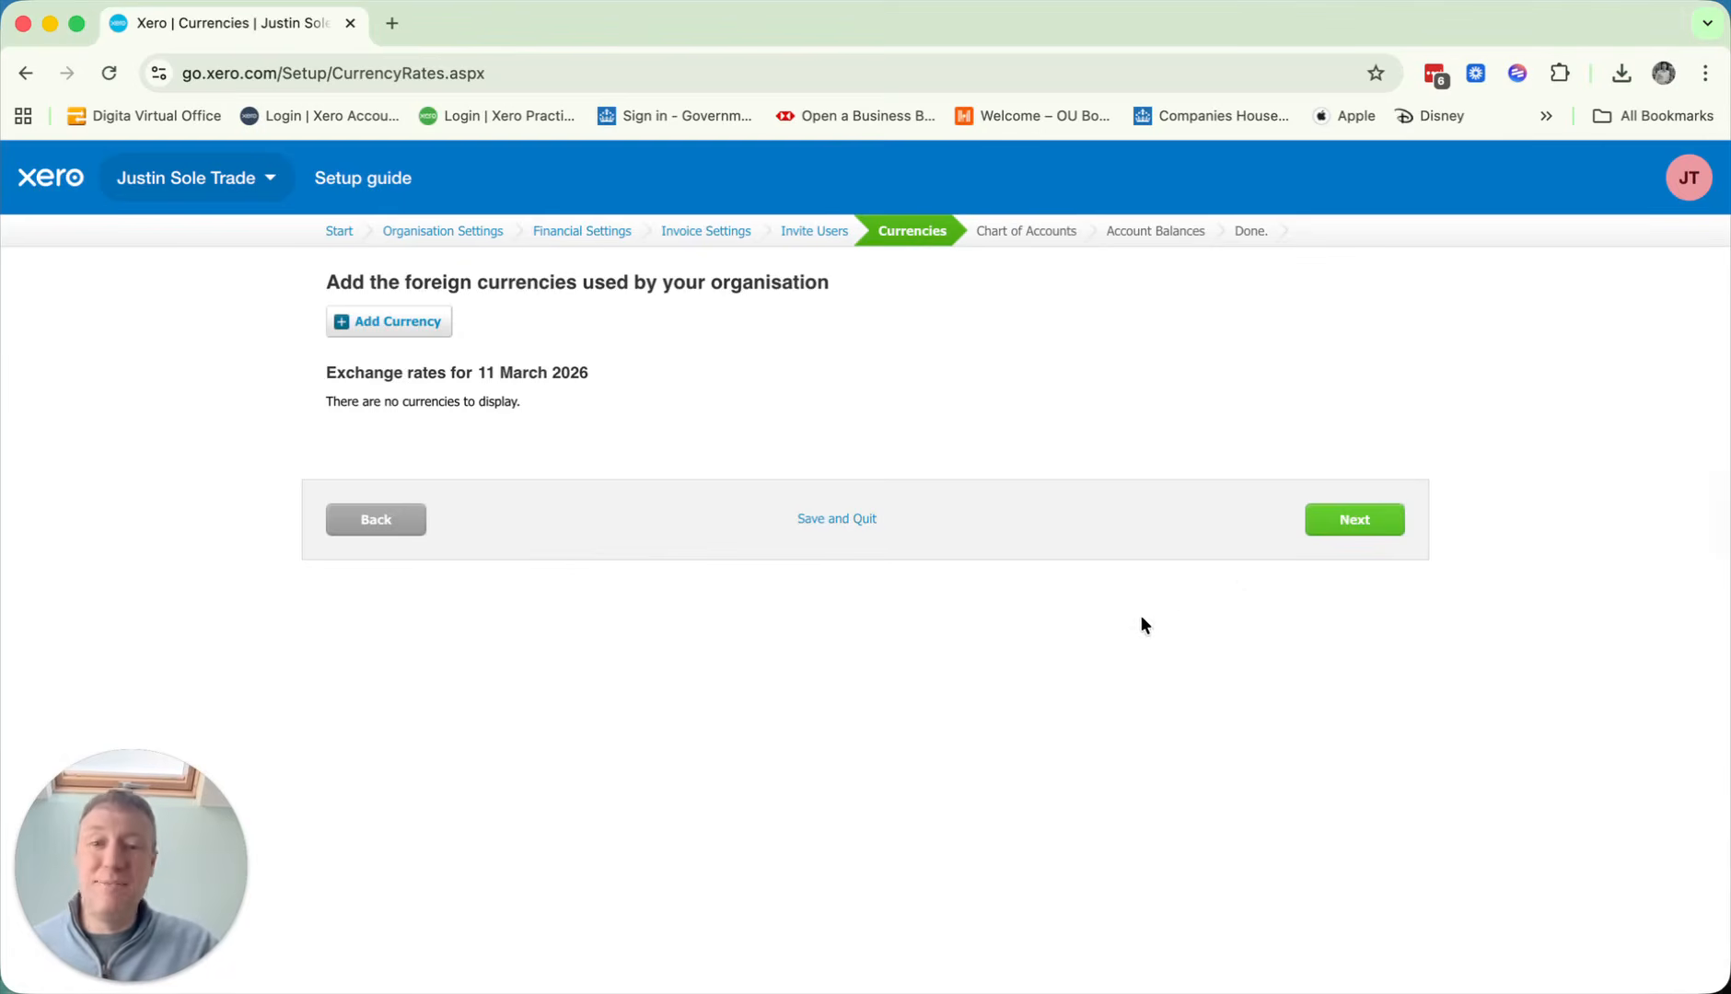
click(1344, 523)
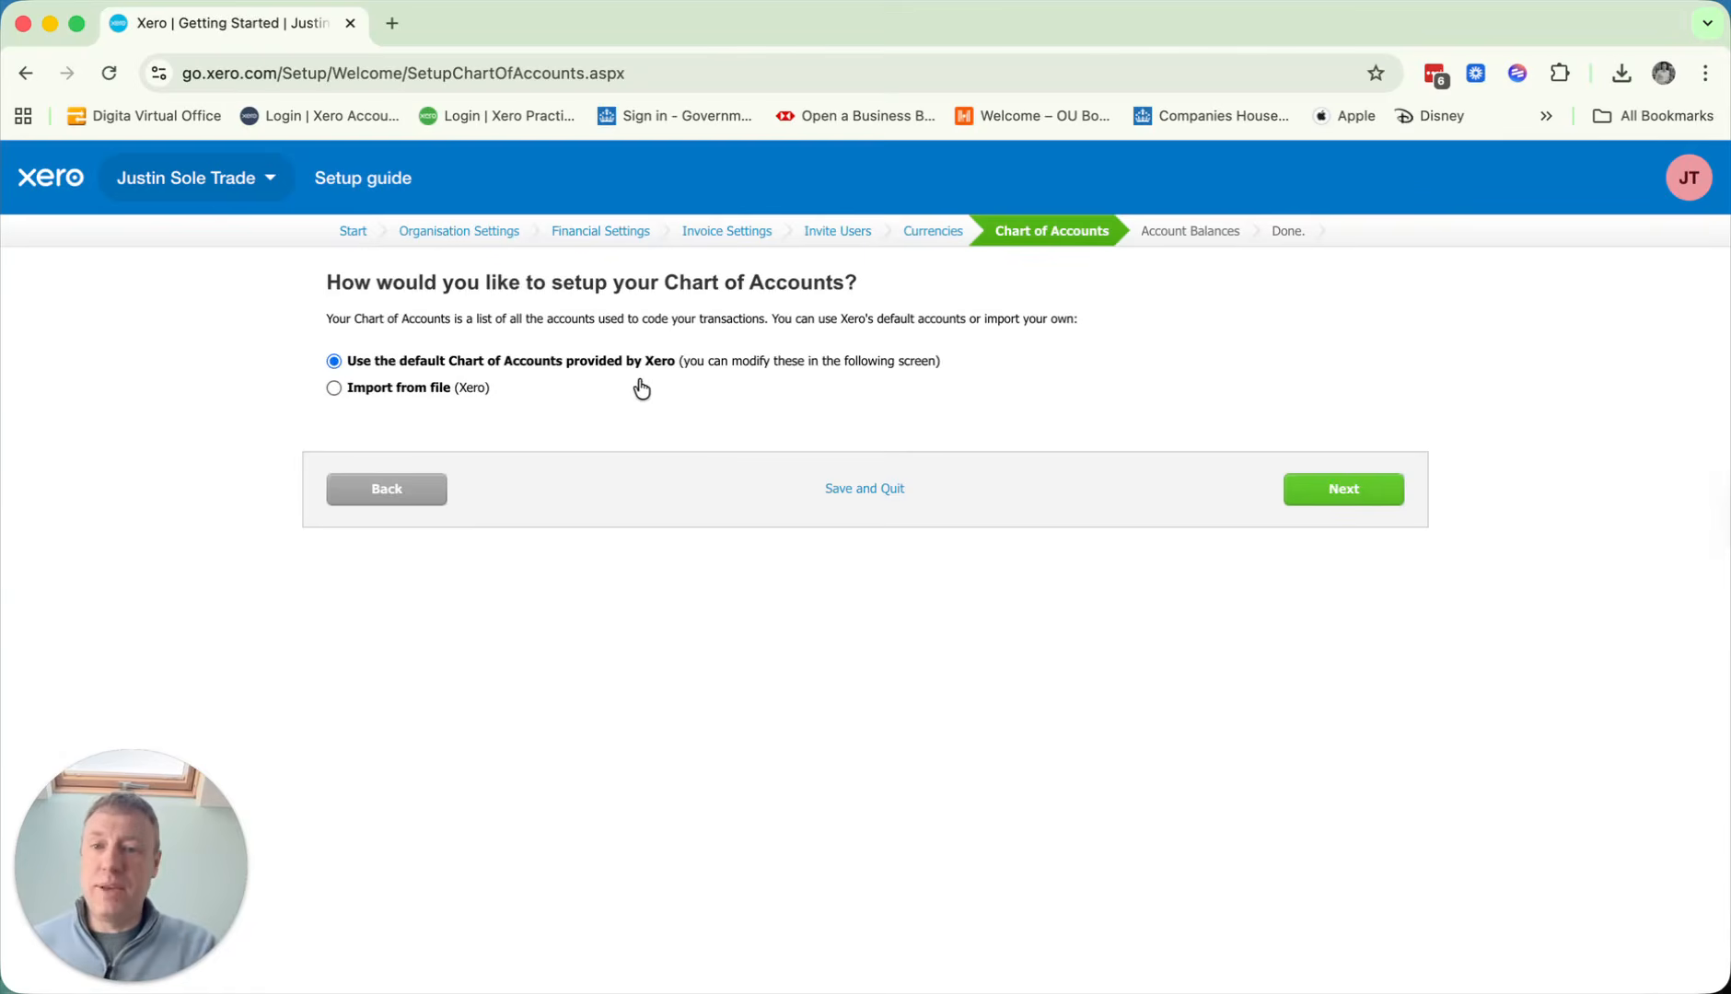
Use the default Chart of Accounts provided by Xero and look over its revenue, direct cost and overhead accounts.
click(1361, 493)
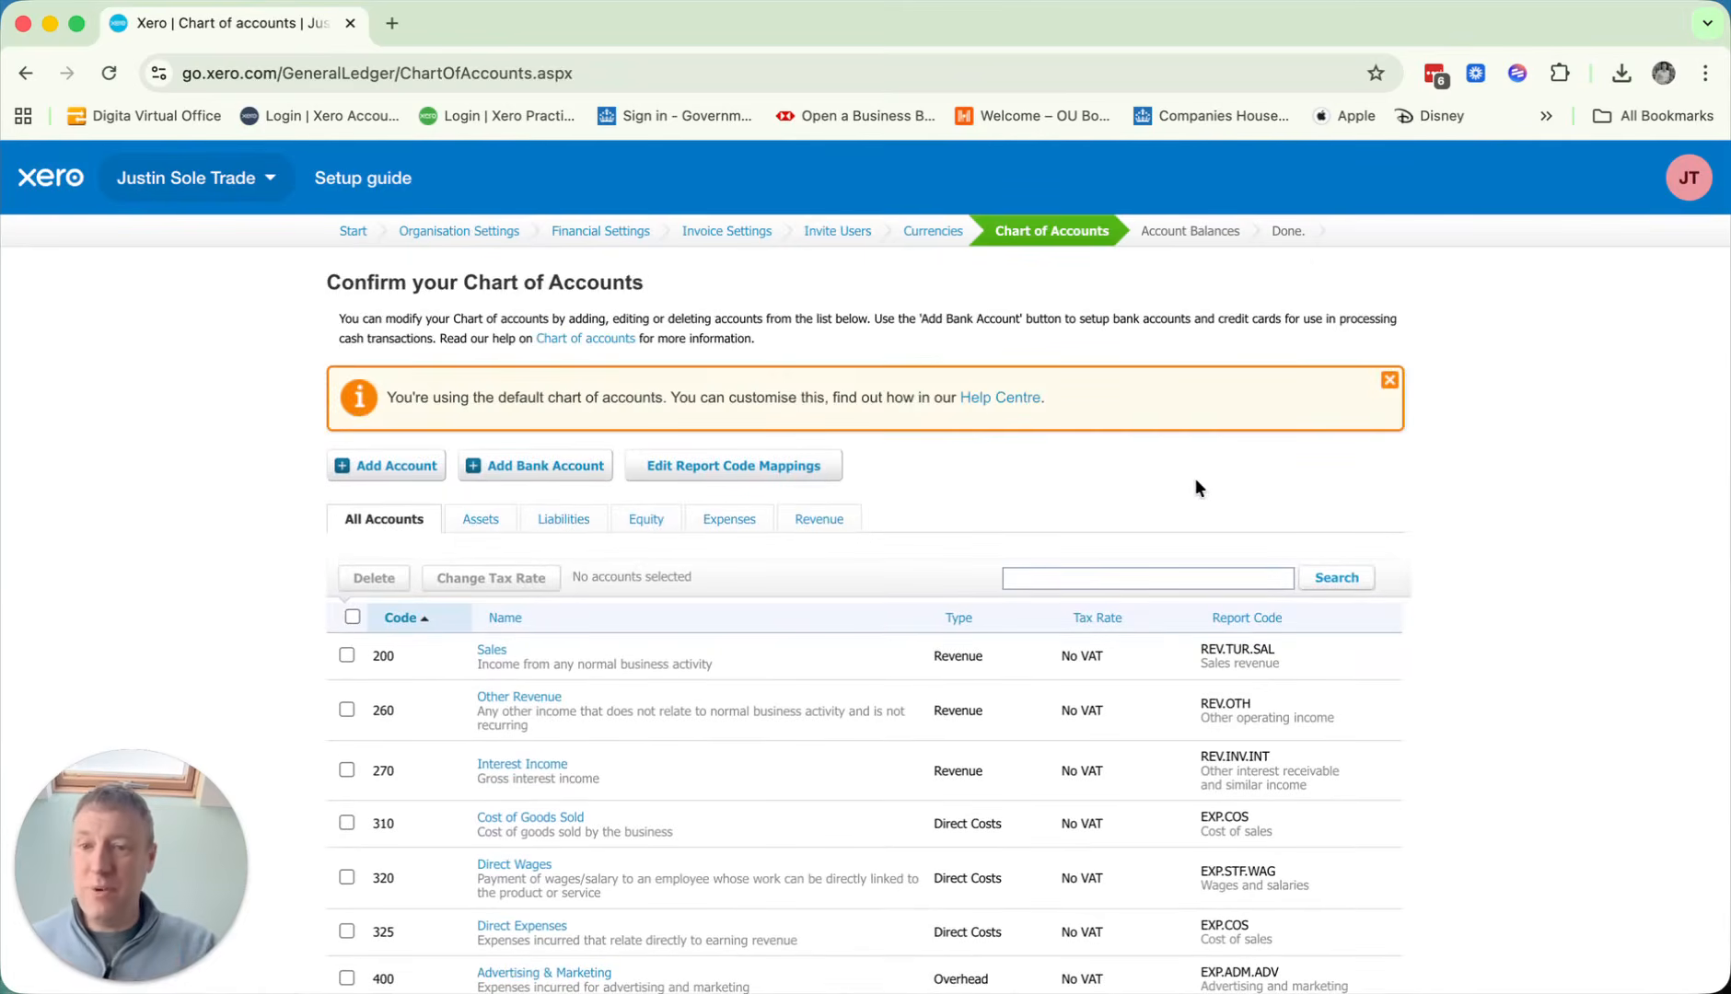
scroll(1195, 479, down, 3)
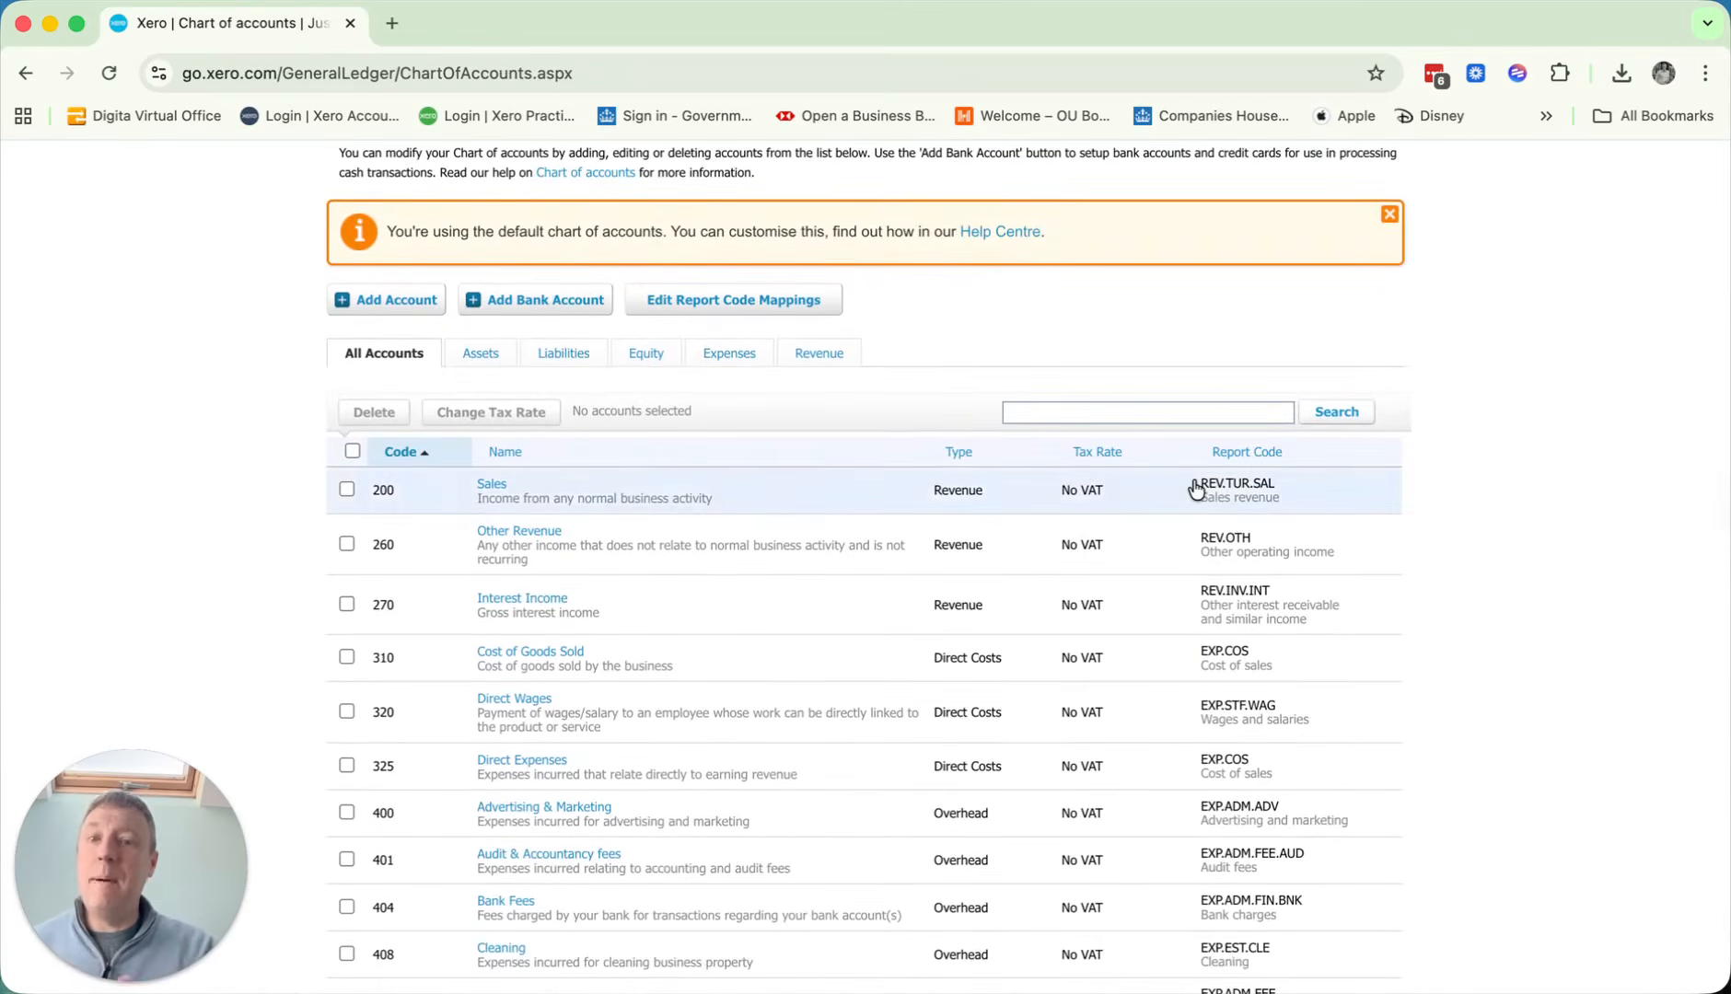
scroll(1195, 489, down, 2)
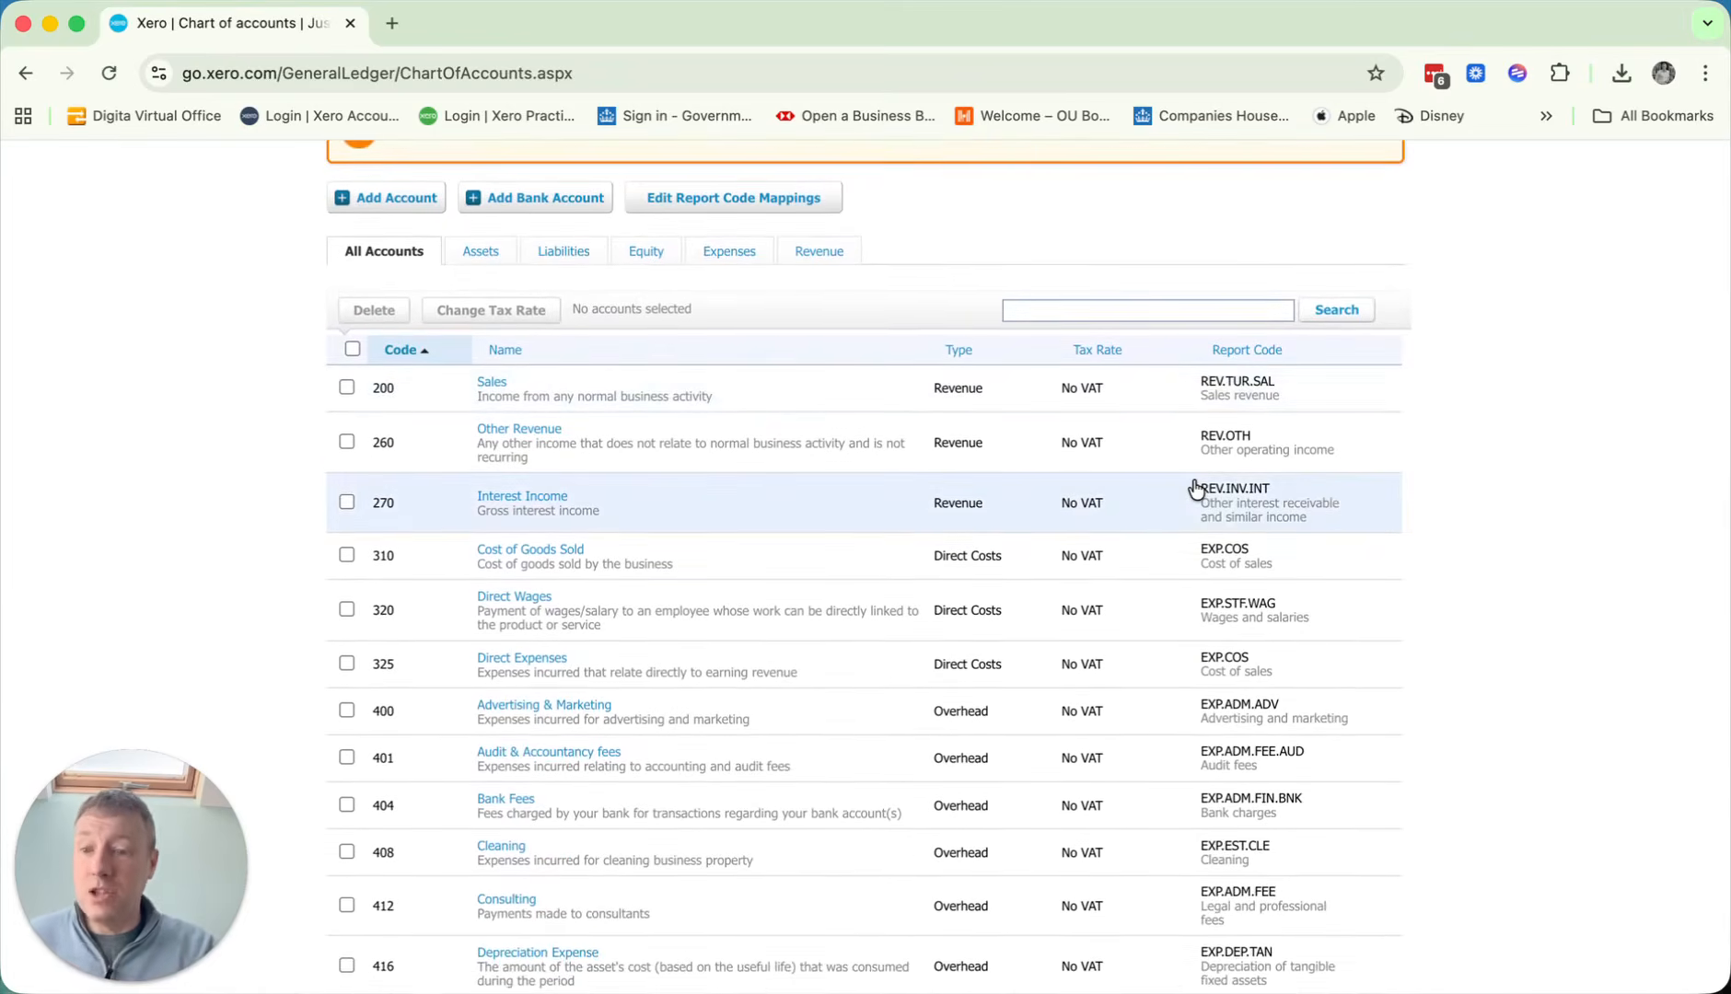
scroll(1195, 489, up, 3)
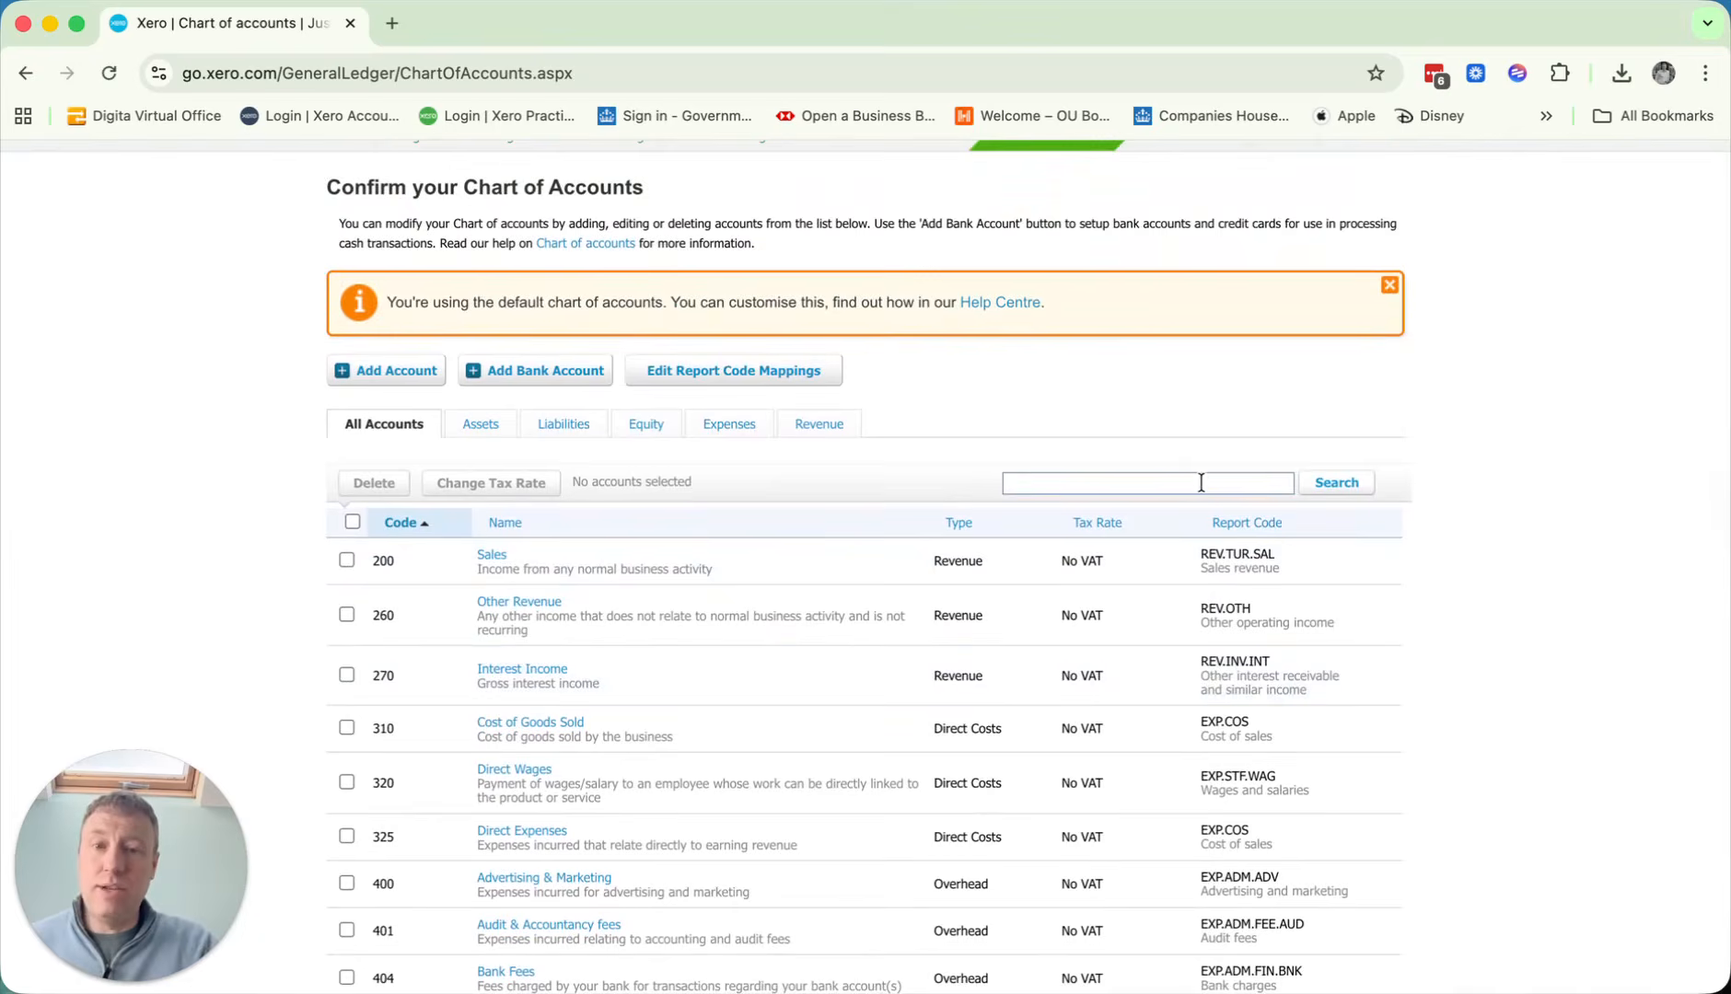
scroll(1192, 486, down, 3)
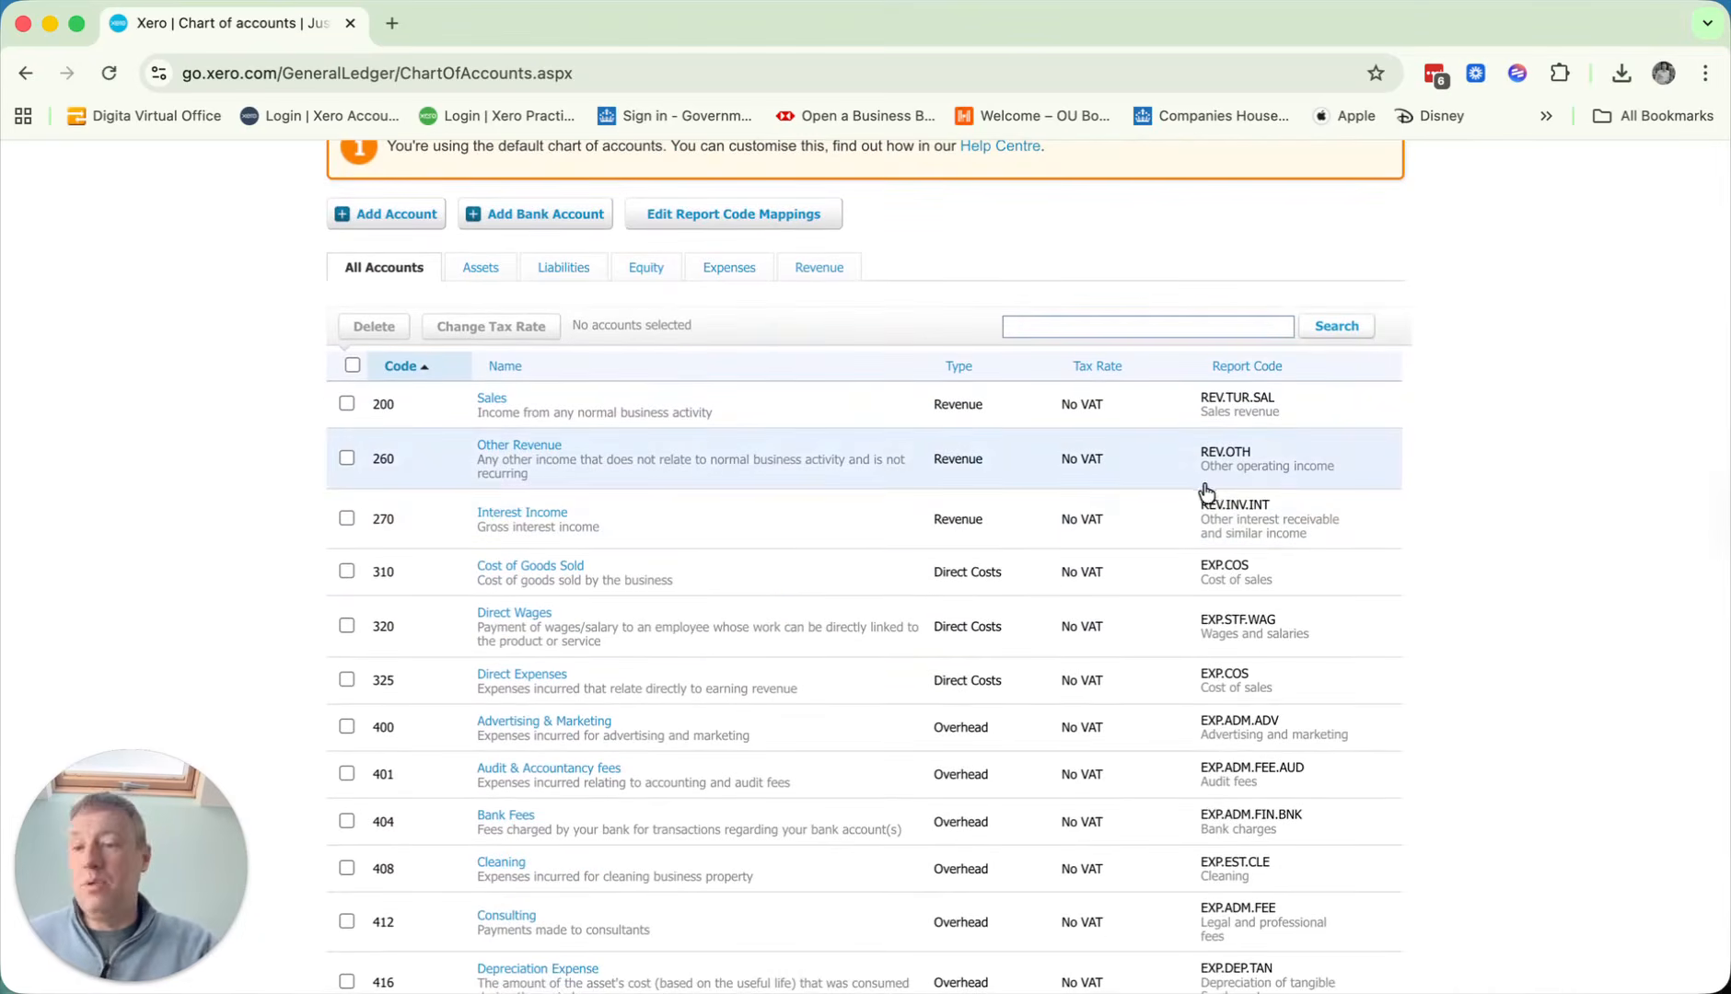
scroll(796, 504, up, 1)
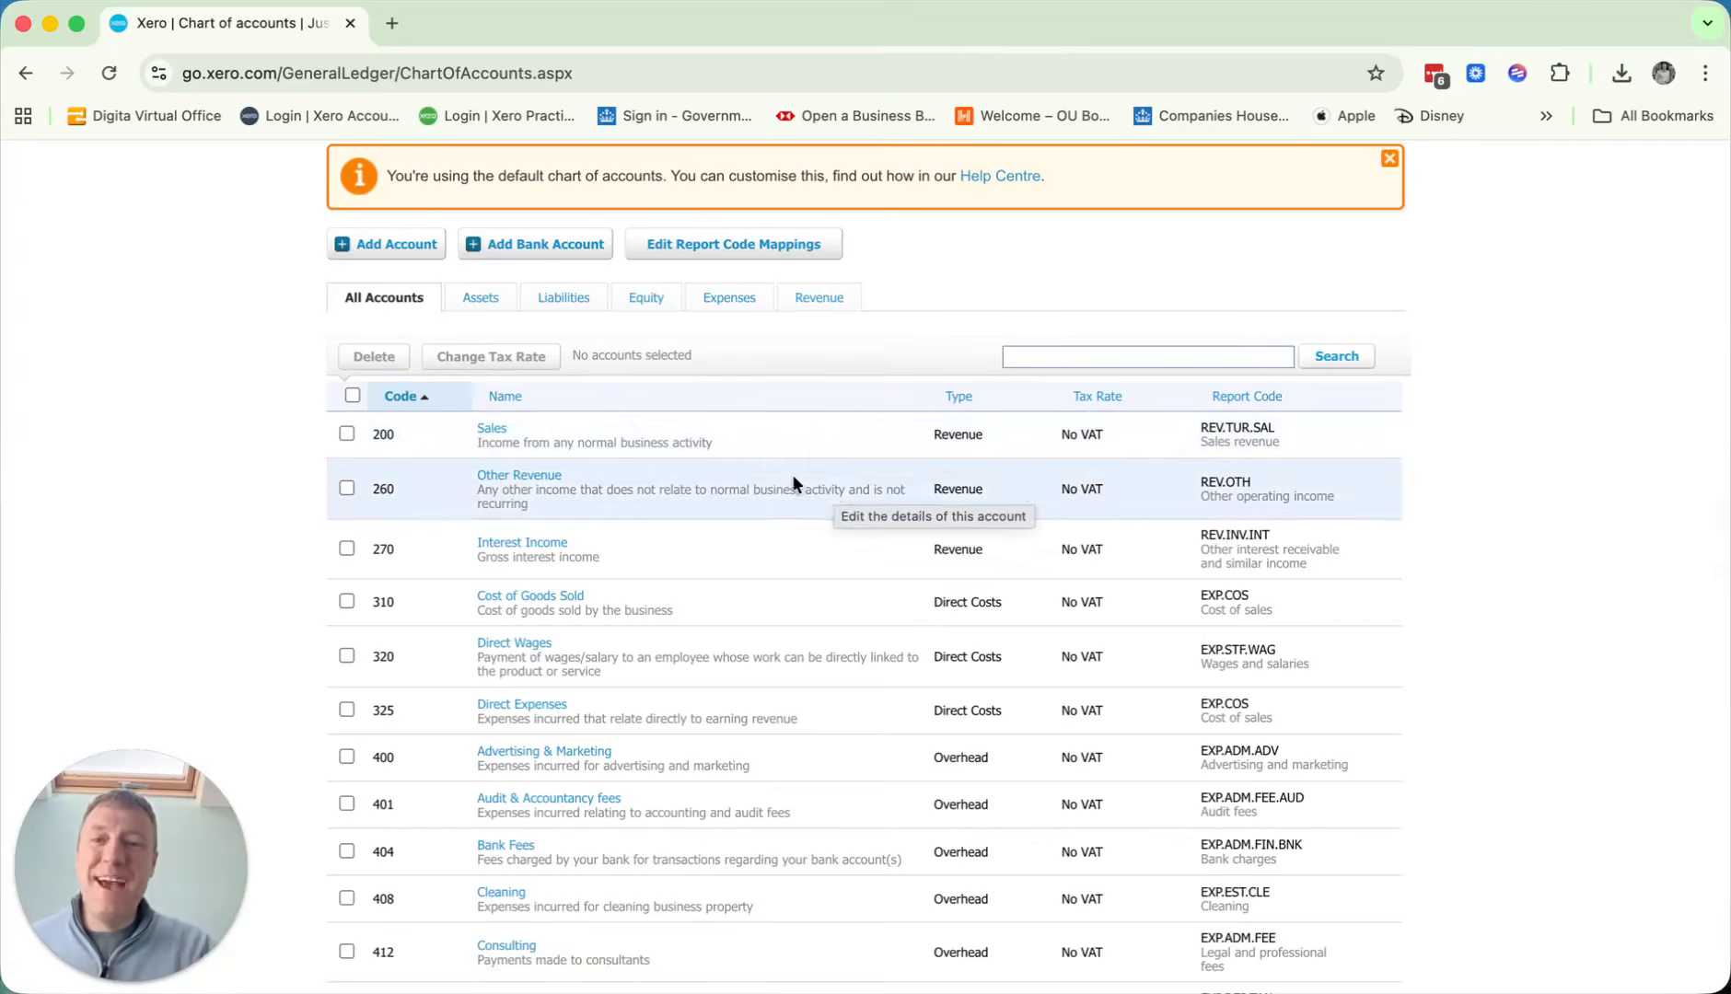
scroll(793, 475, up, 1)
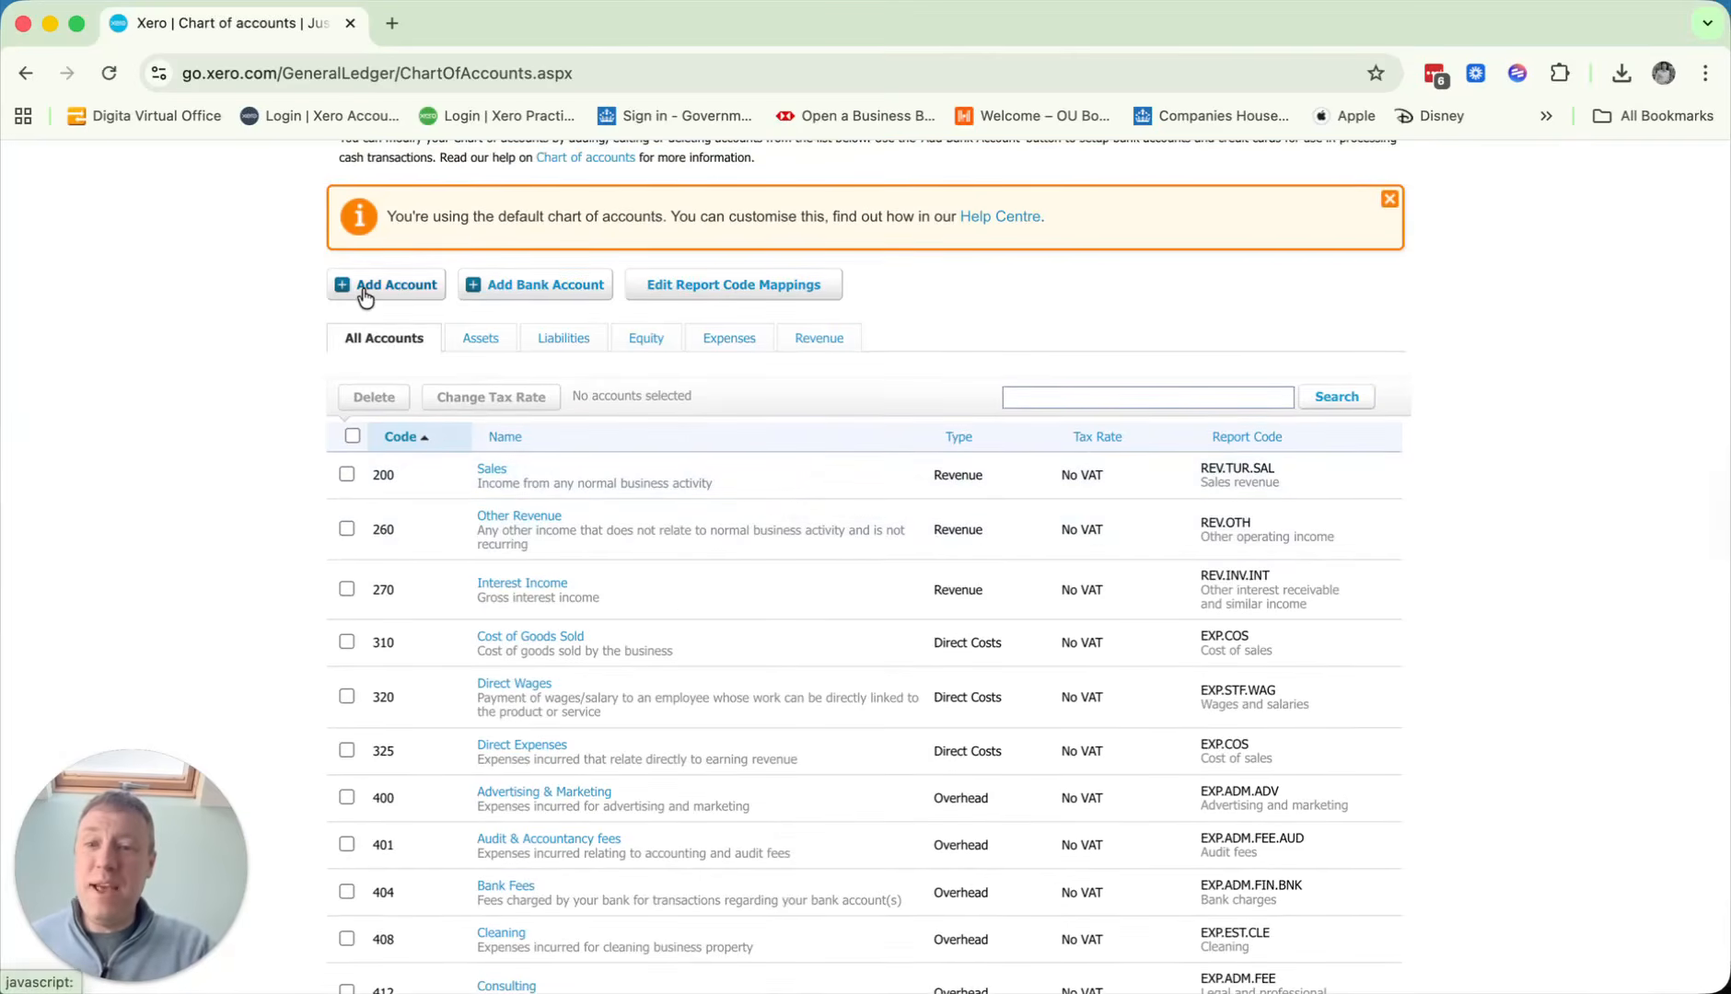
Start a new account in the chart of accounts and set its account type to Sales.
click(365, 293)
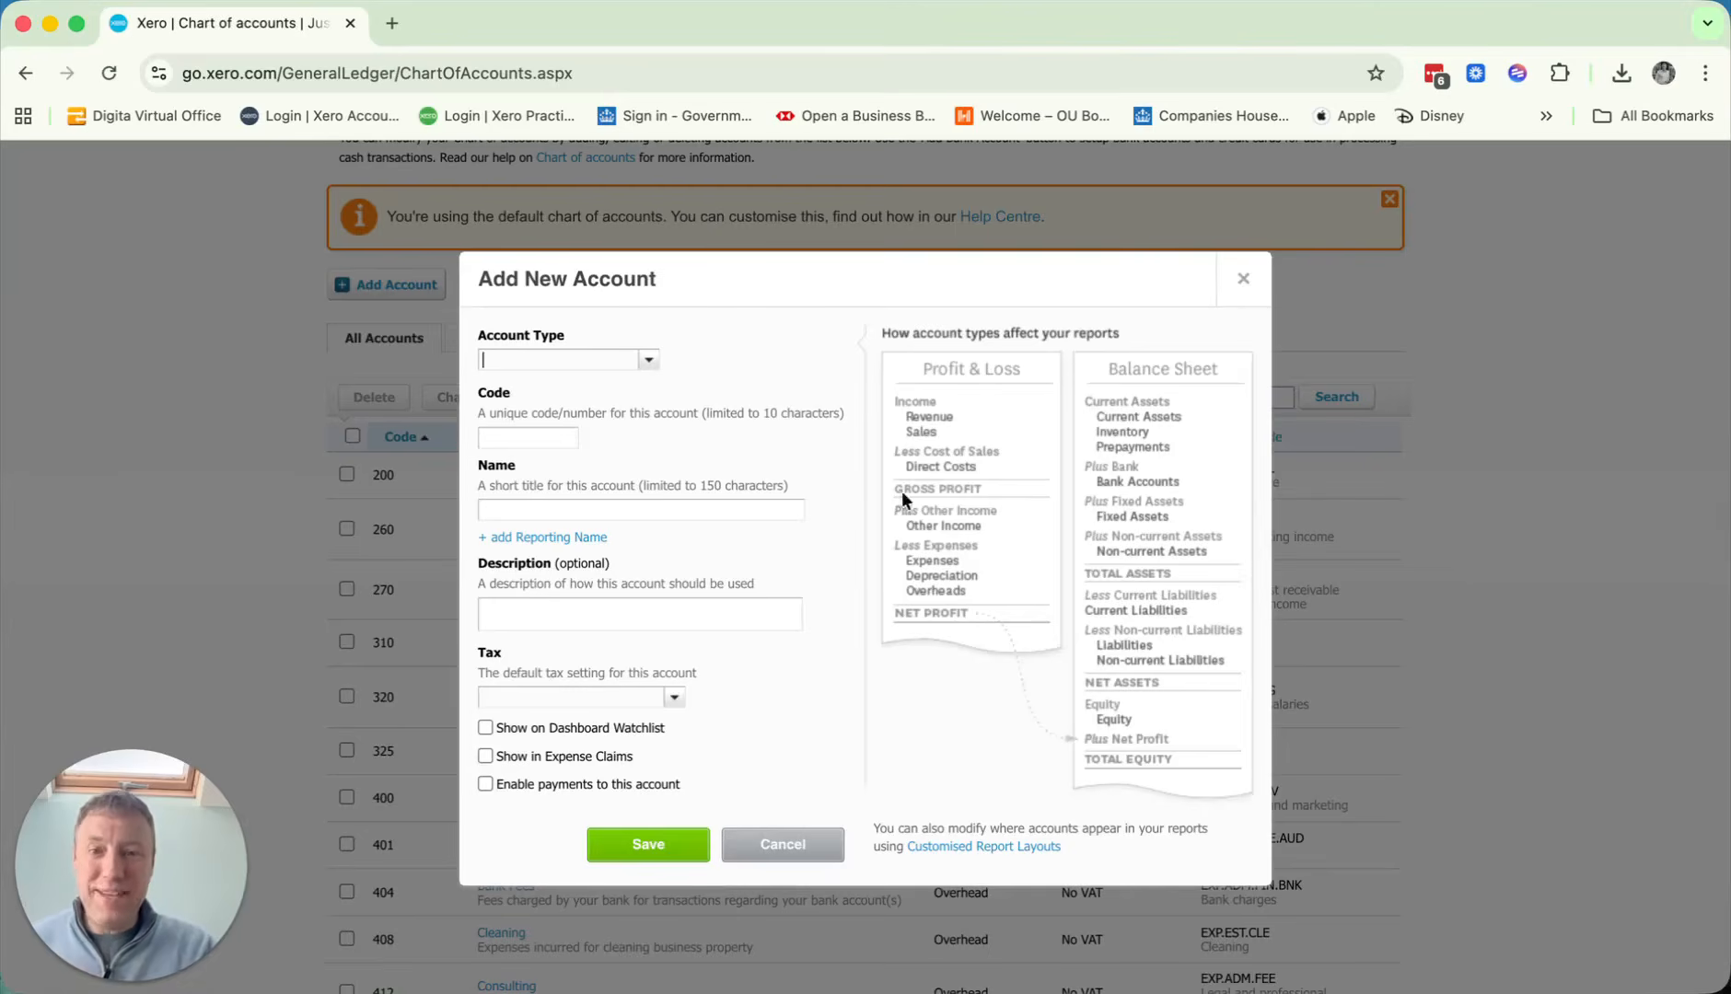
scroll(932, 482, down, 2)
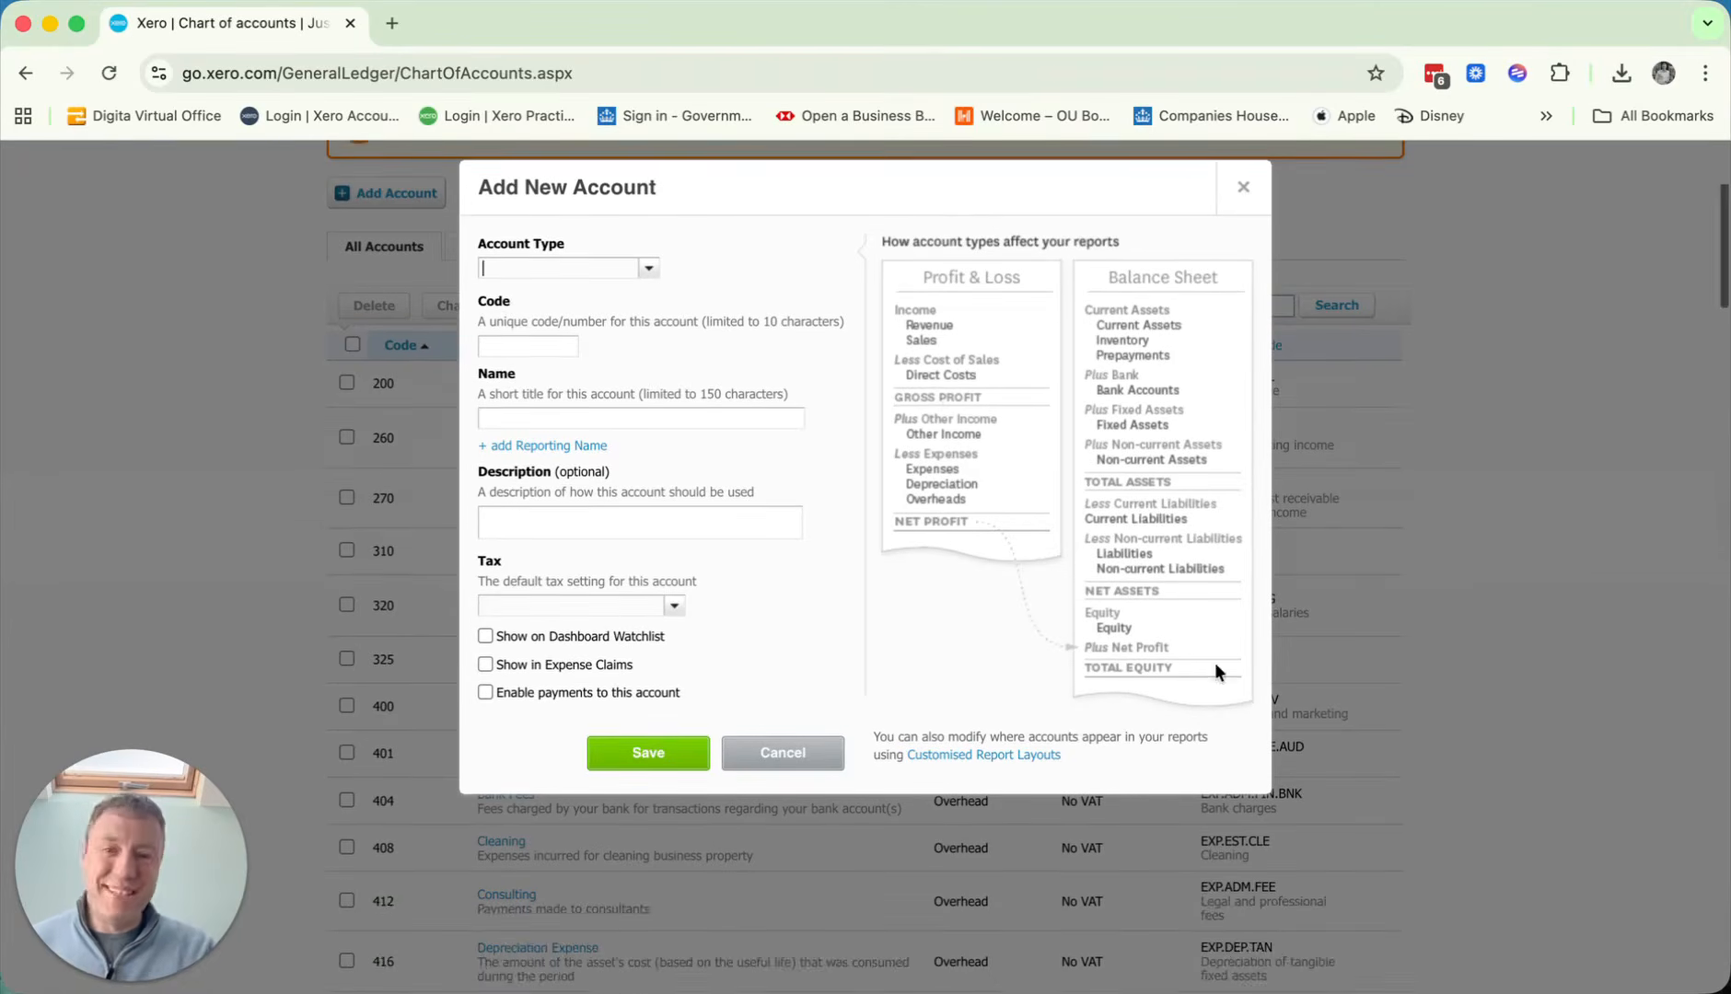
scroll(683, 463, up, 2)
scroll(683, 462, up, 1)
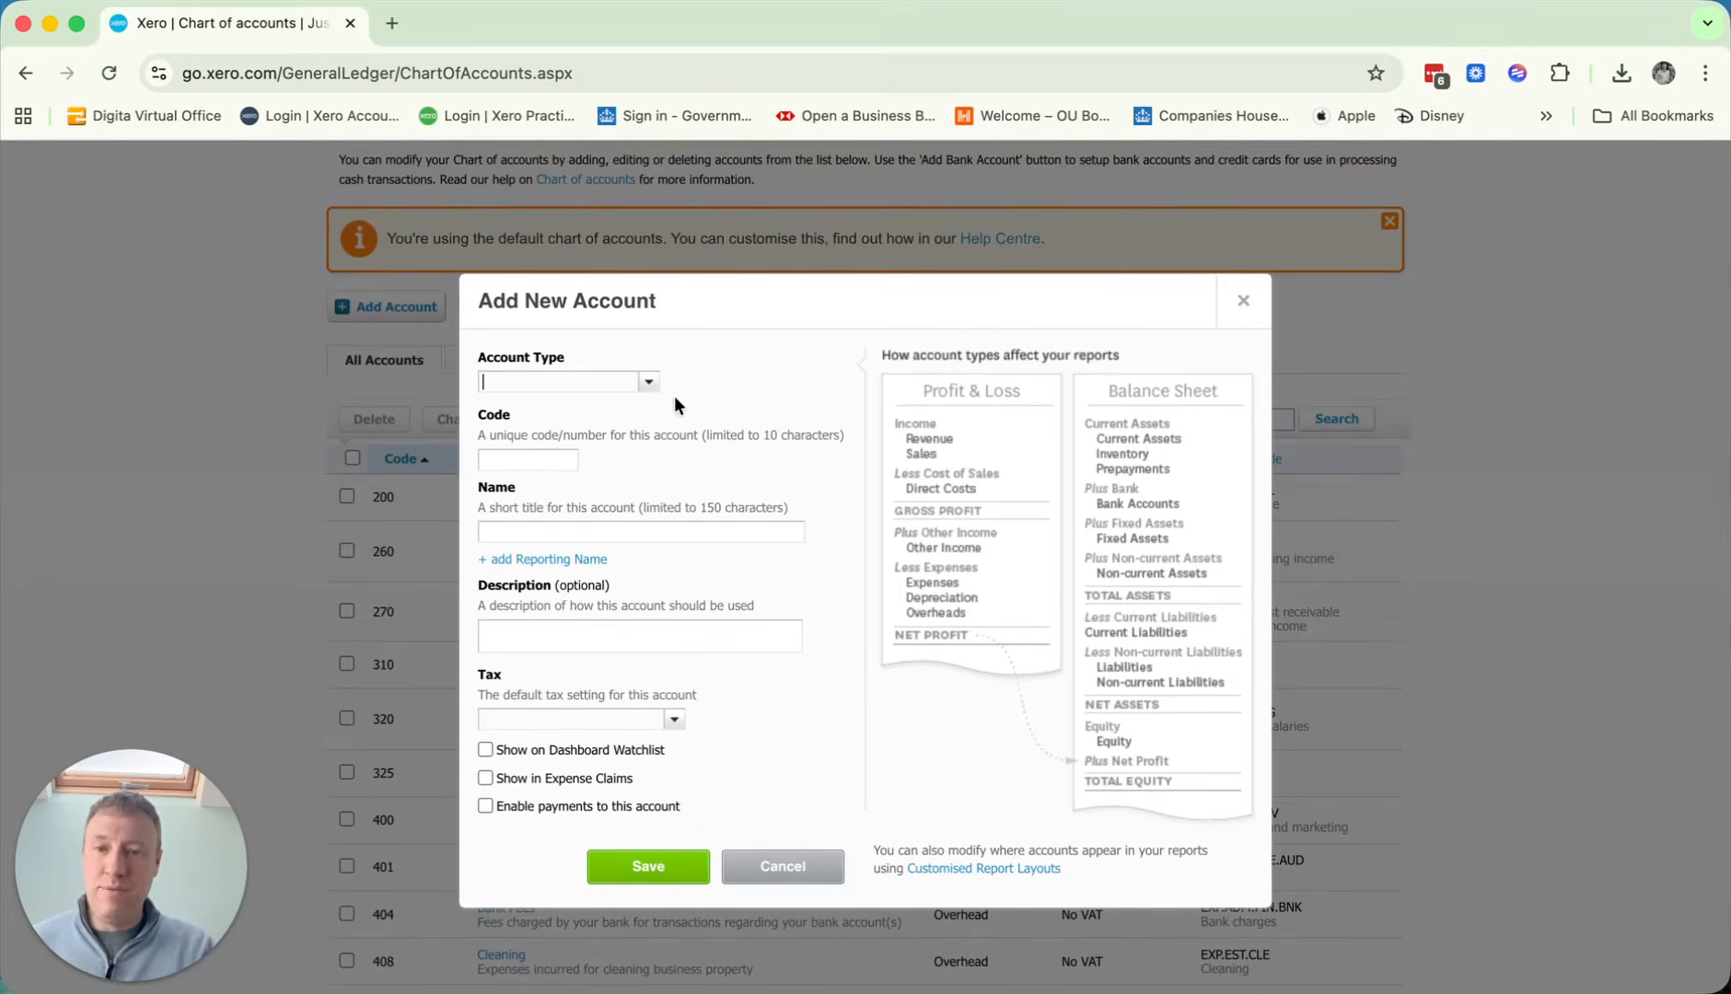
click(648, 383)
scroll(630, 488, down, 10)
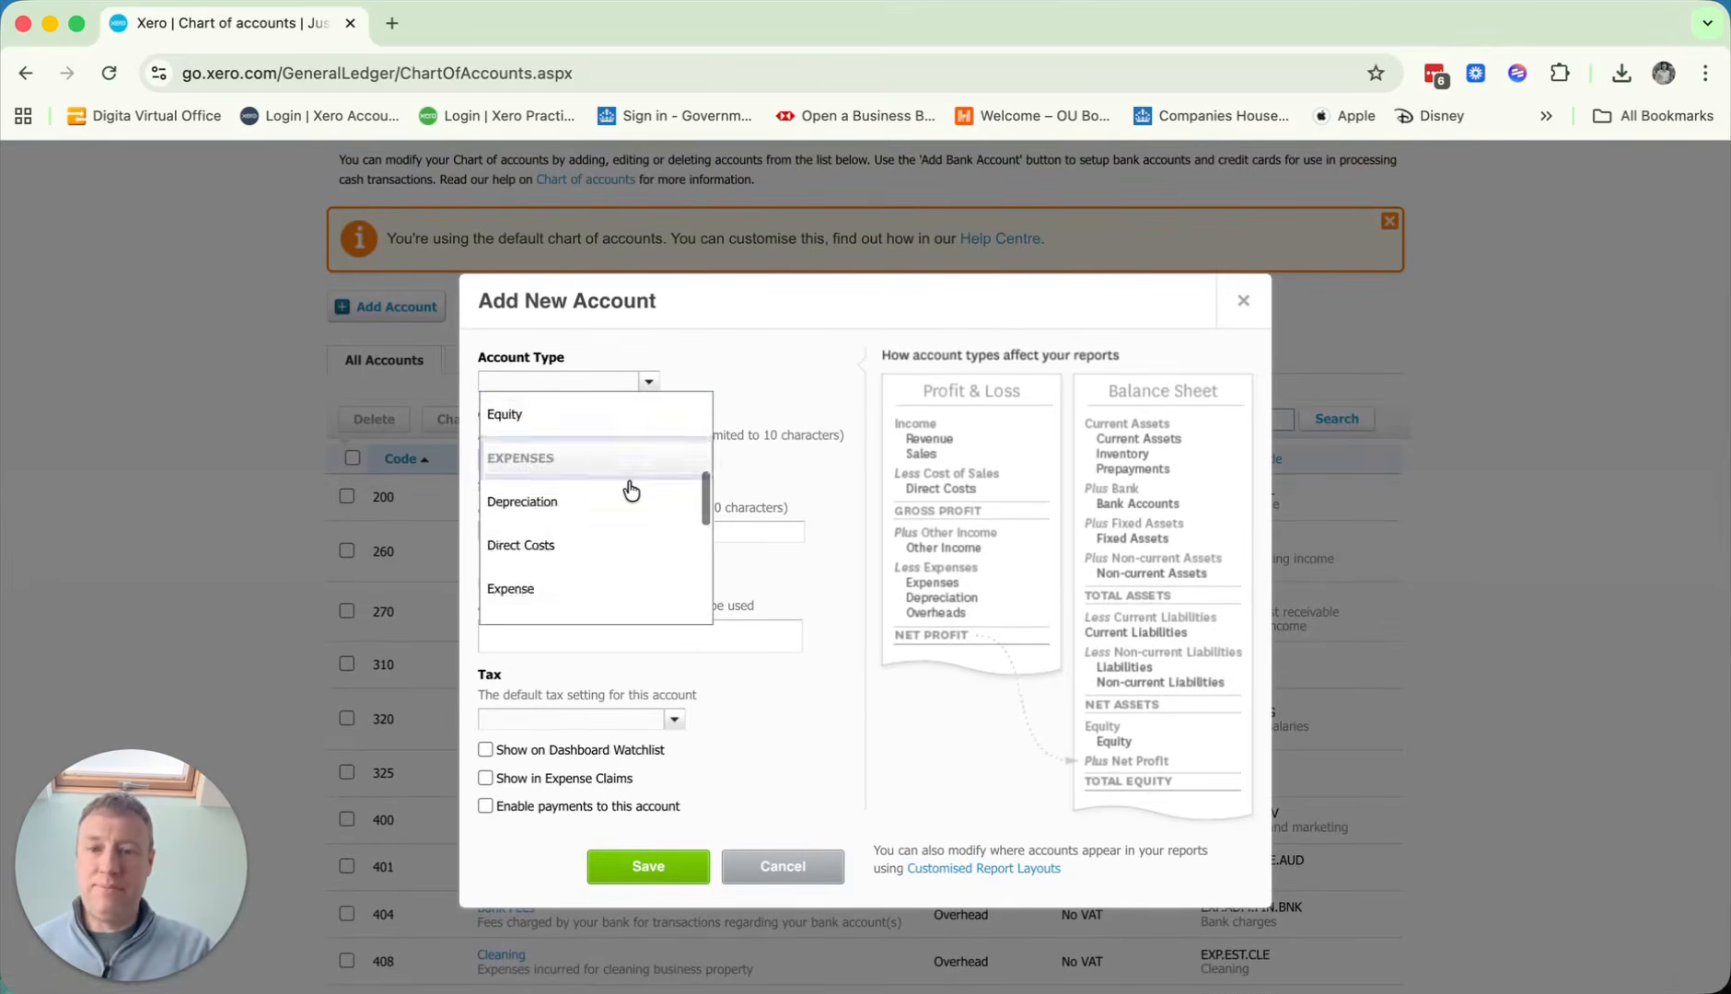
scroll(628, 477, up, 5)
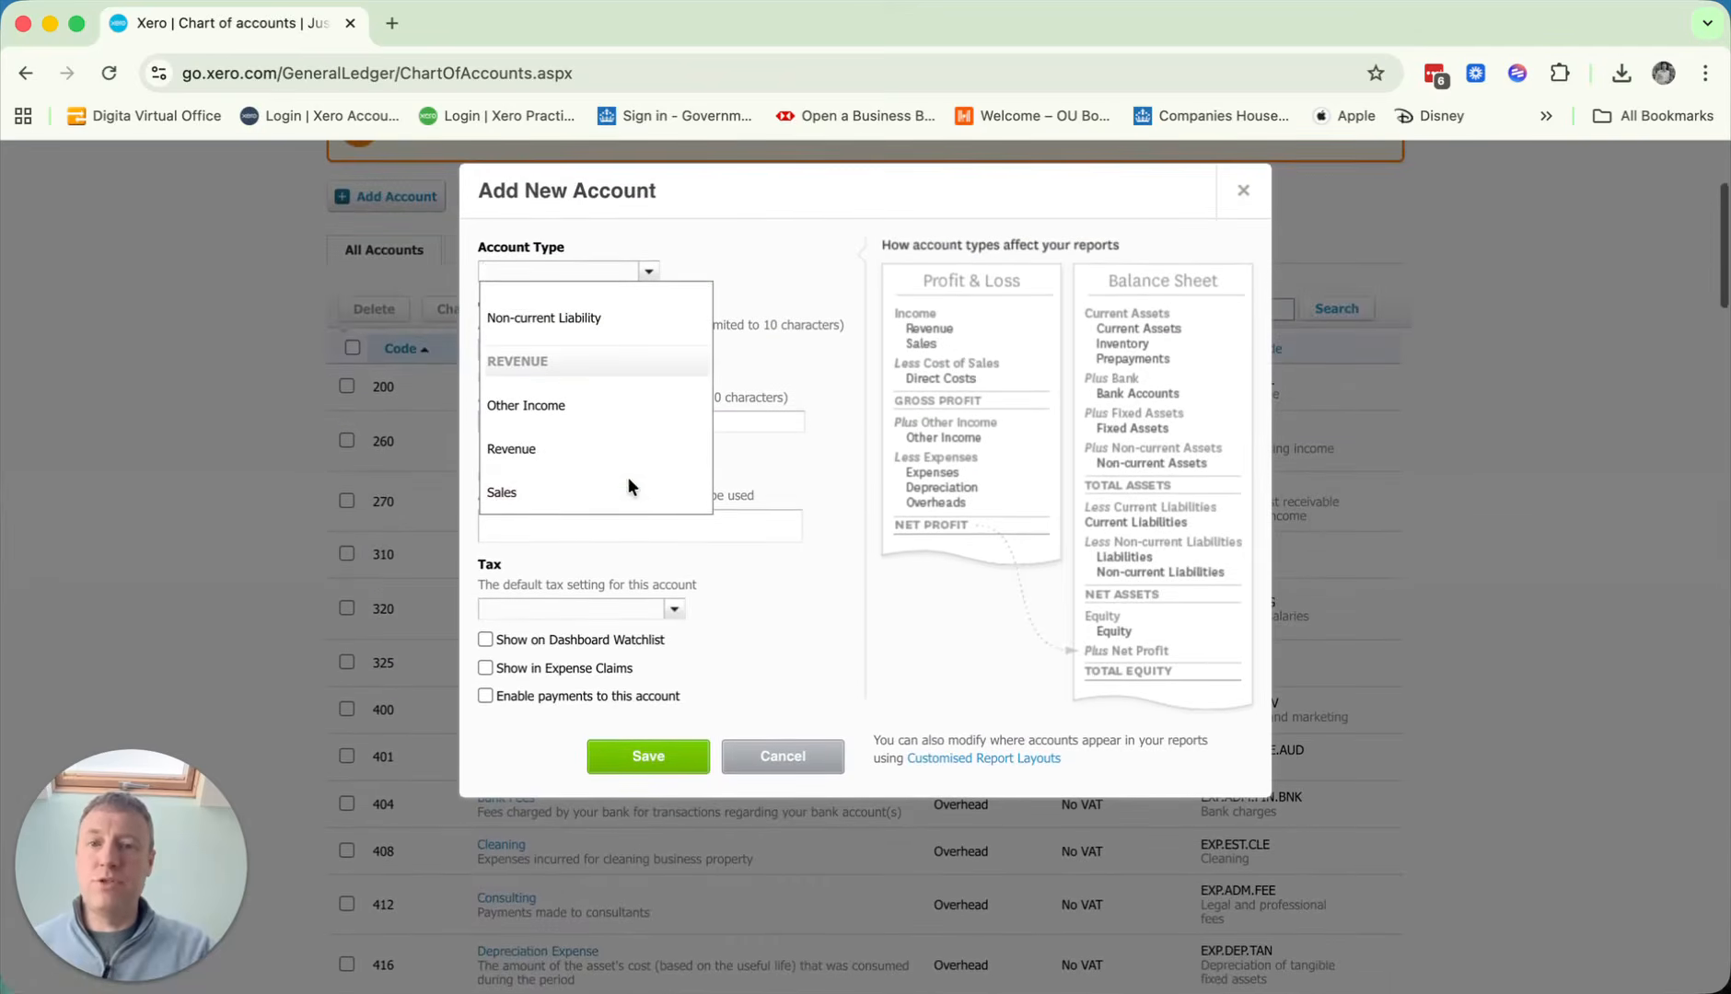
click(541, 494)
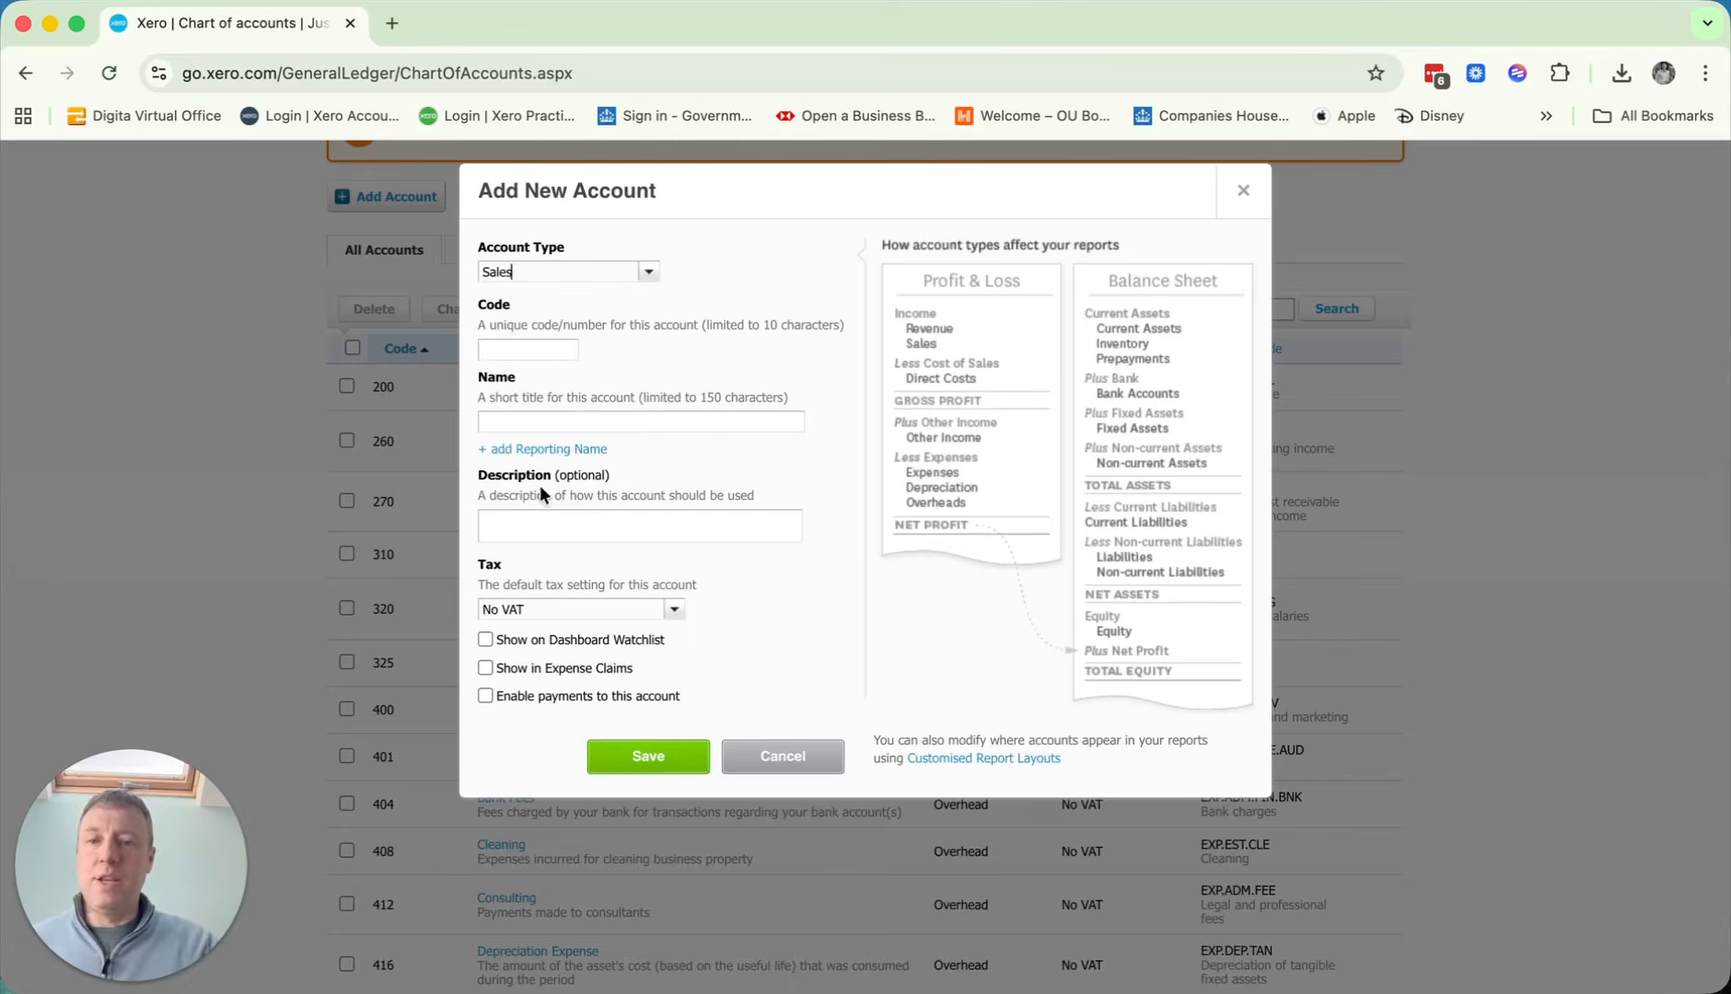
Give the new account the code 201 and the name Sales - Food, and save it.
click(538, 348)
text(201)
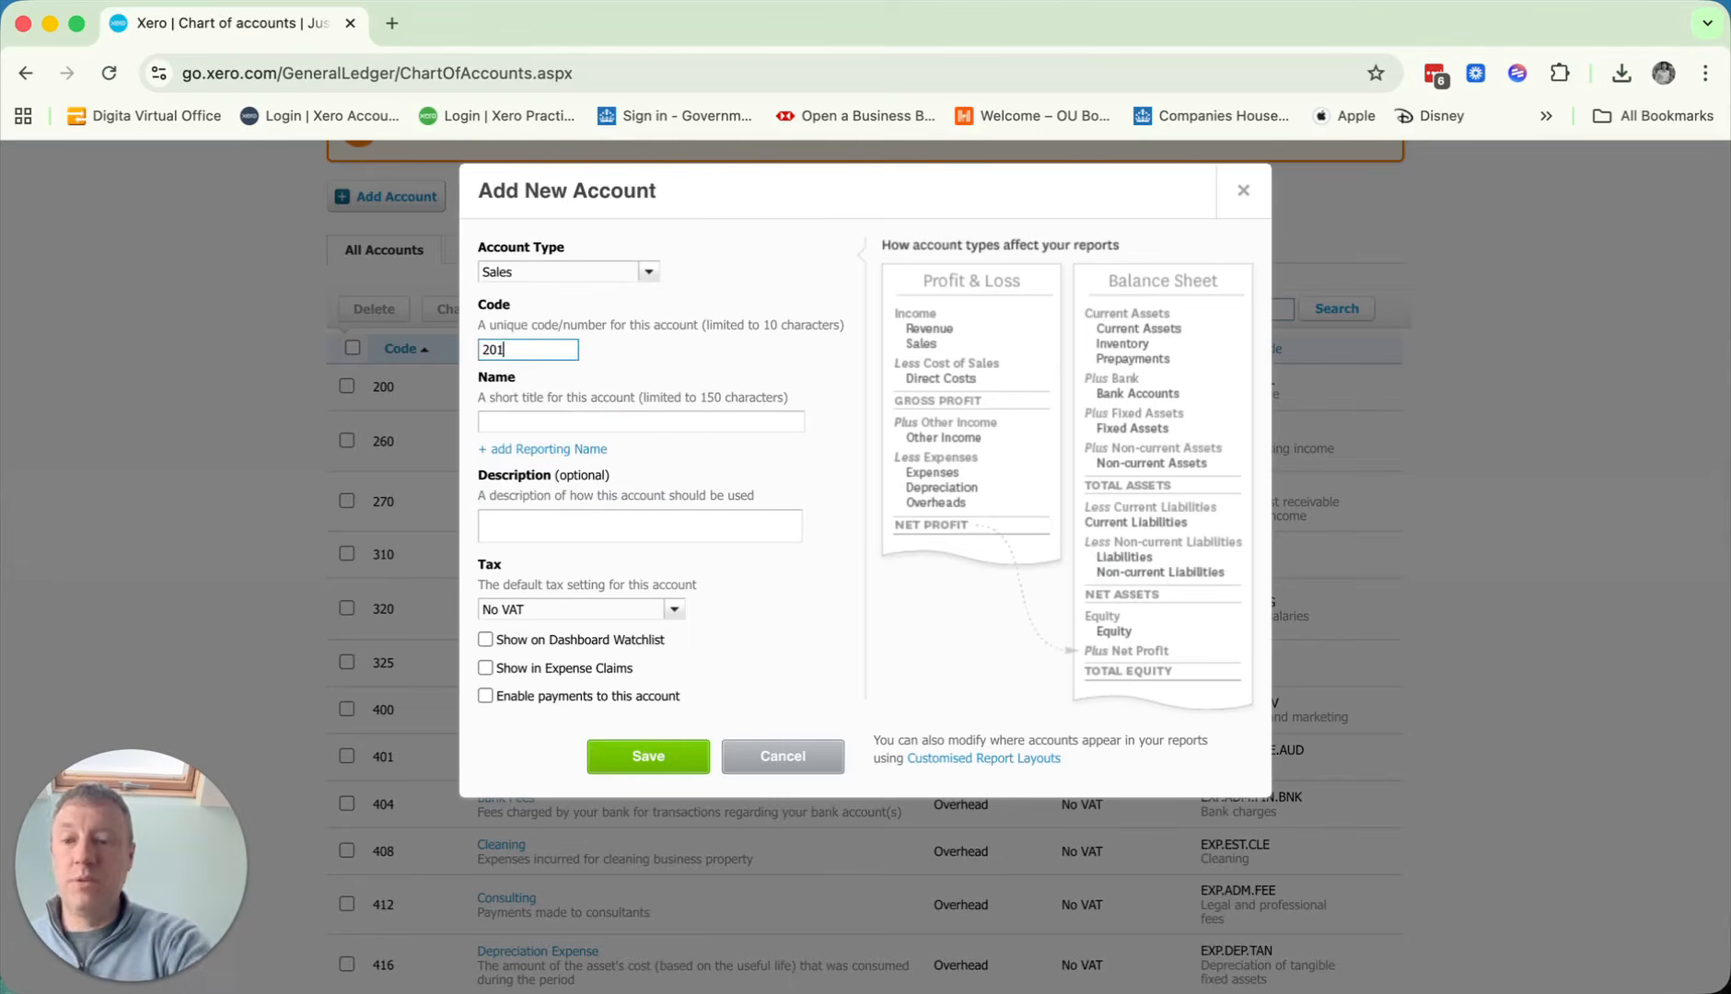
key(Tab)
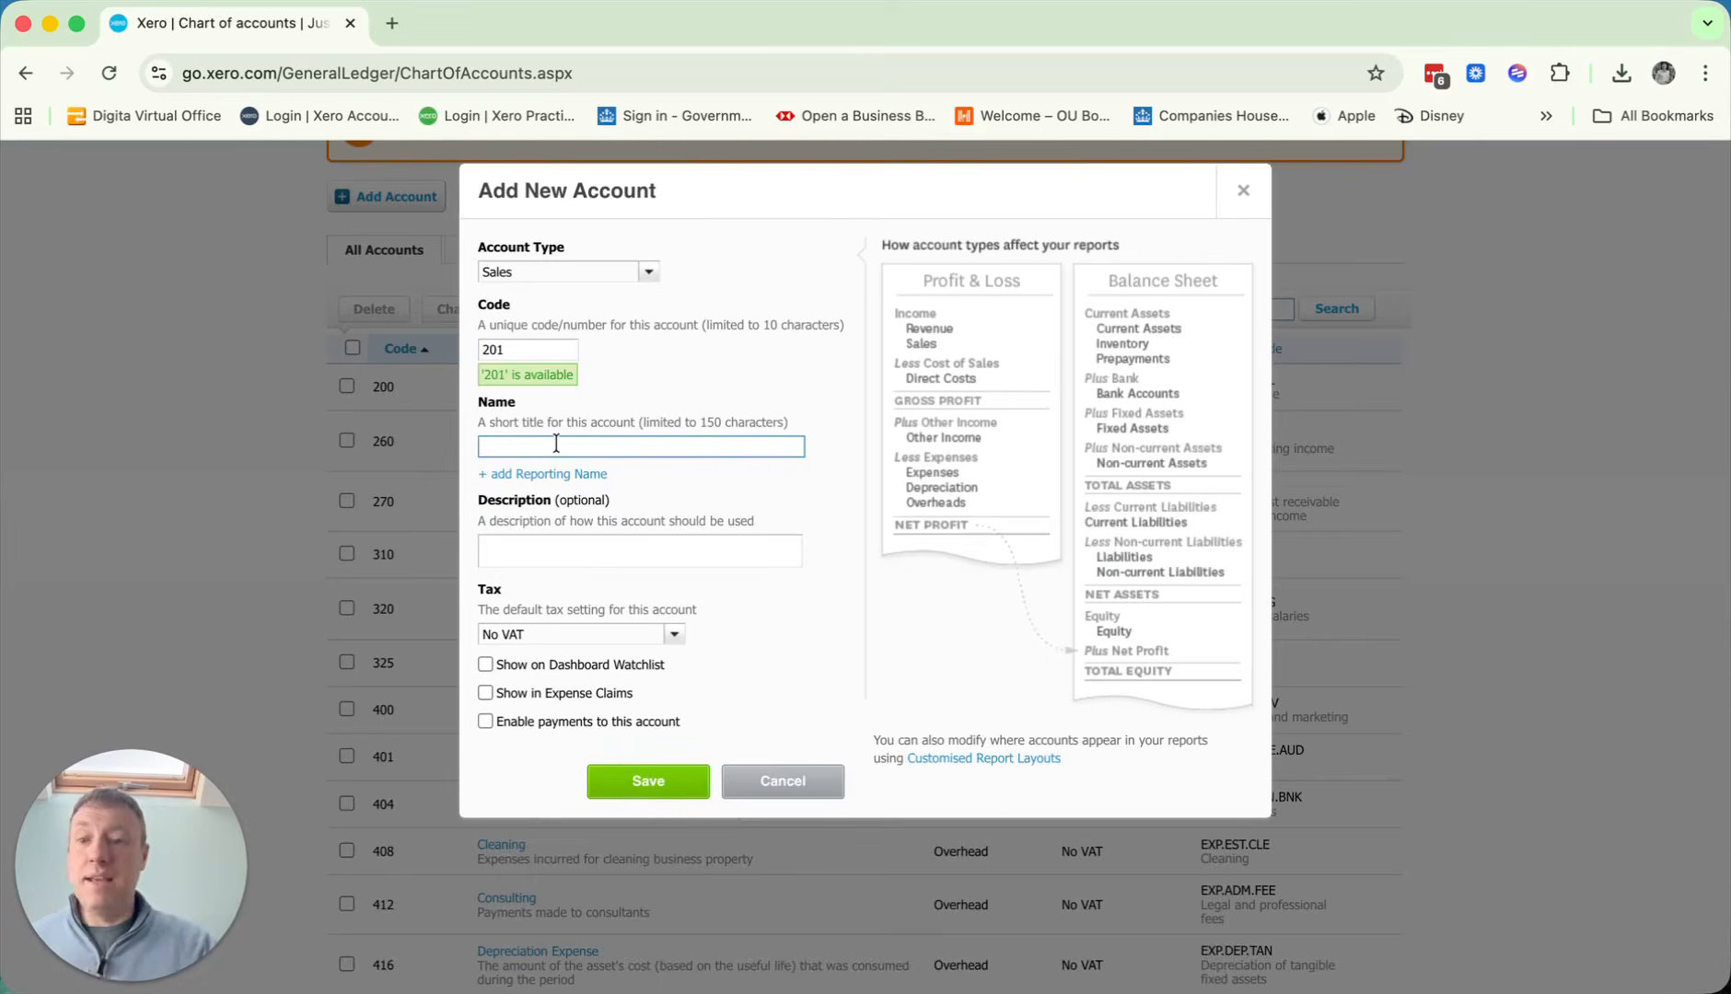
text(S)
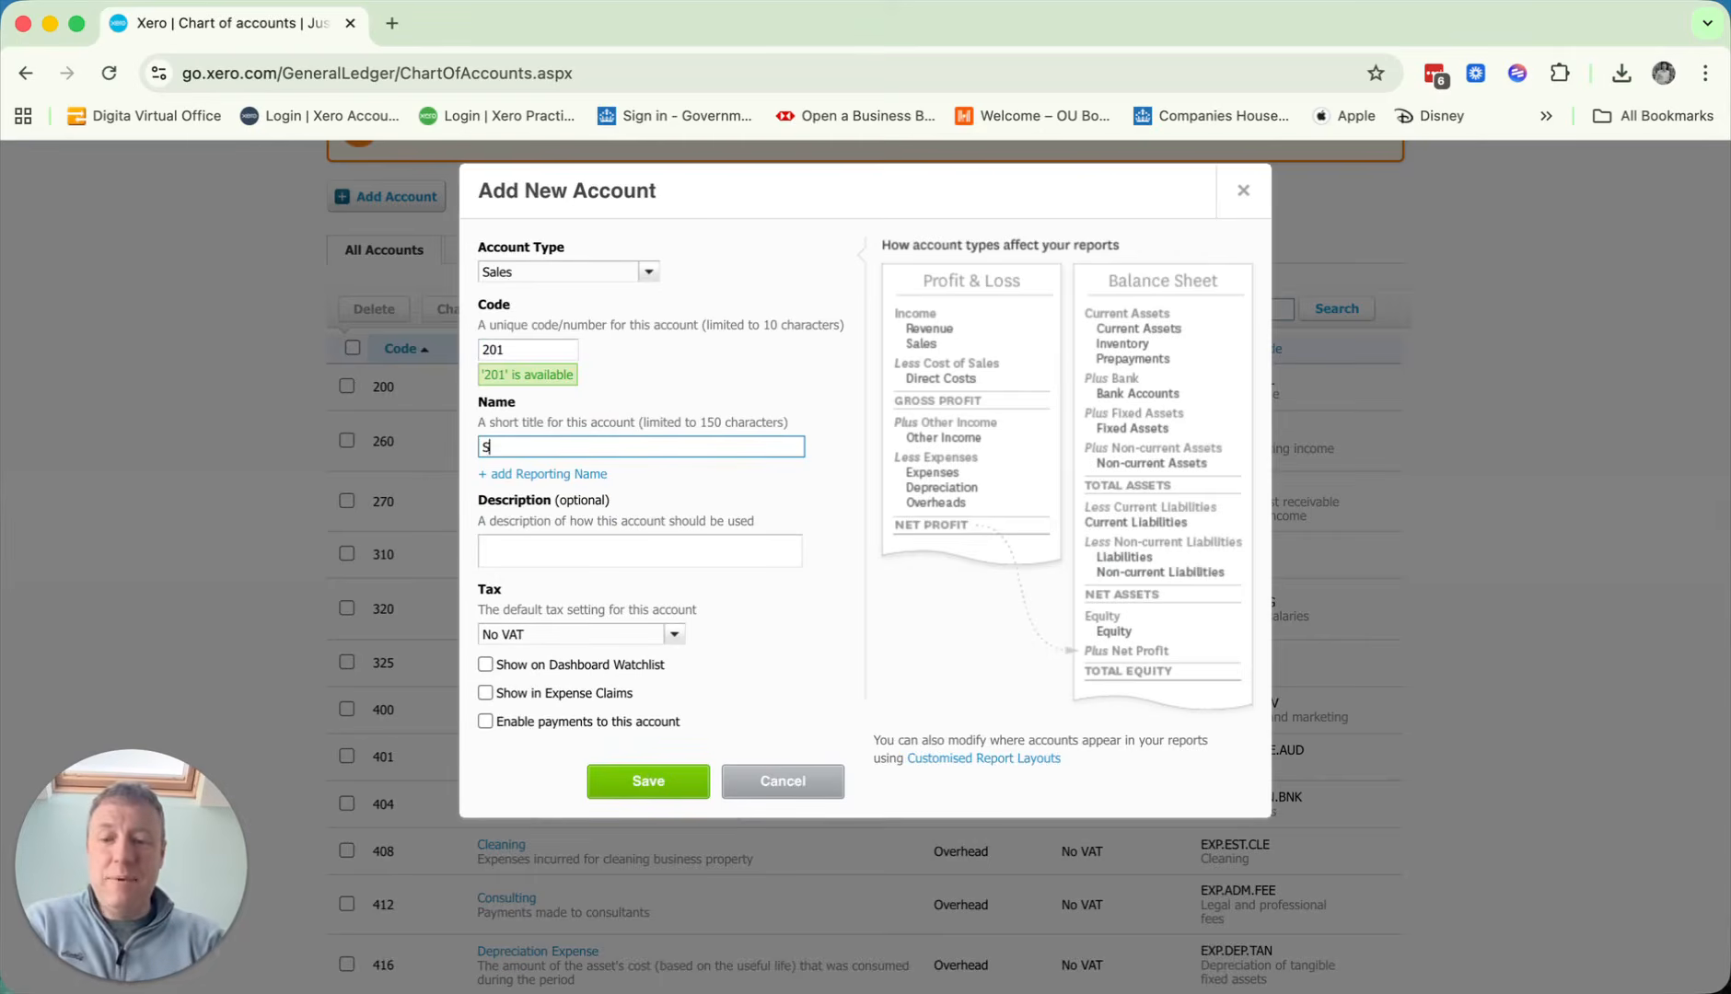
text(ales - Food)
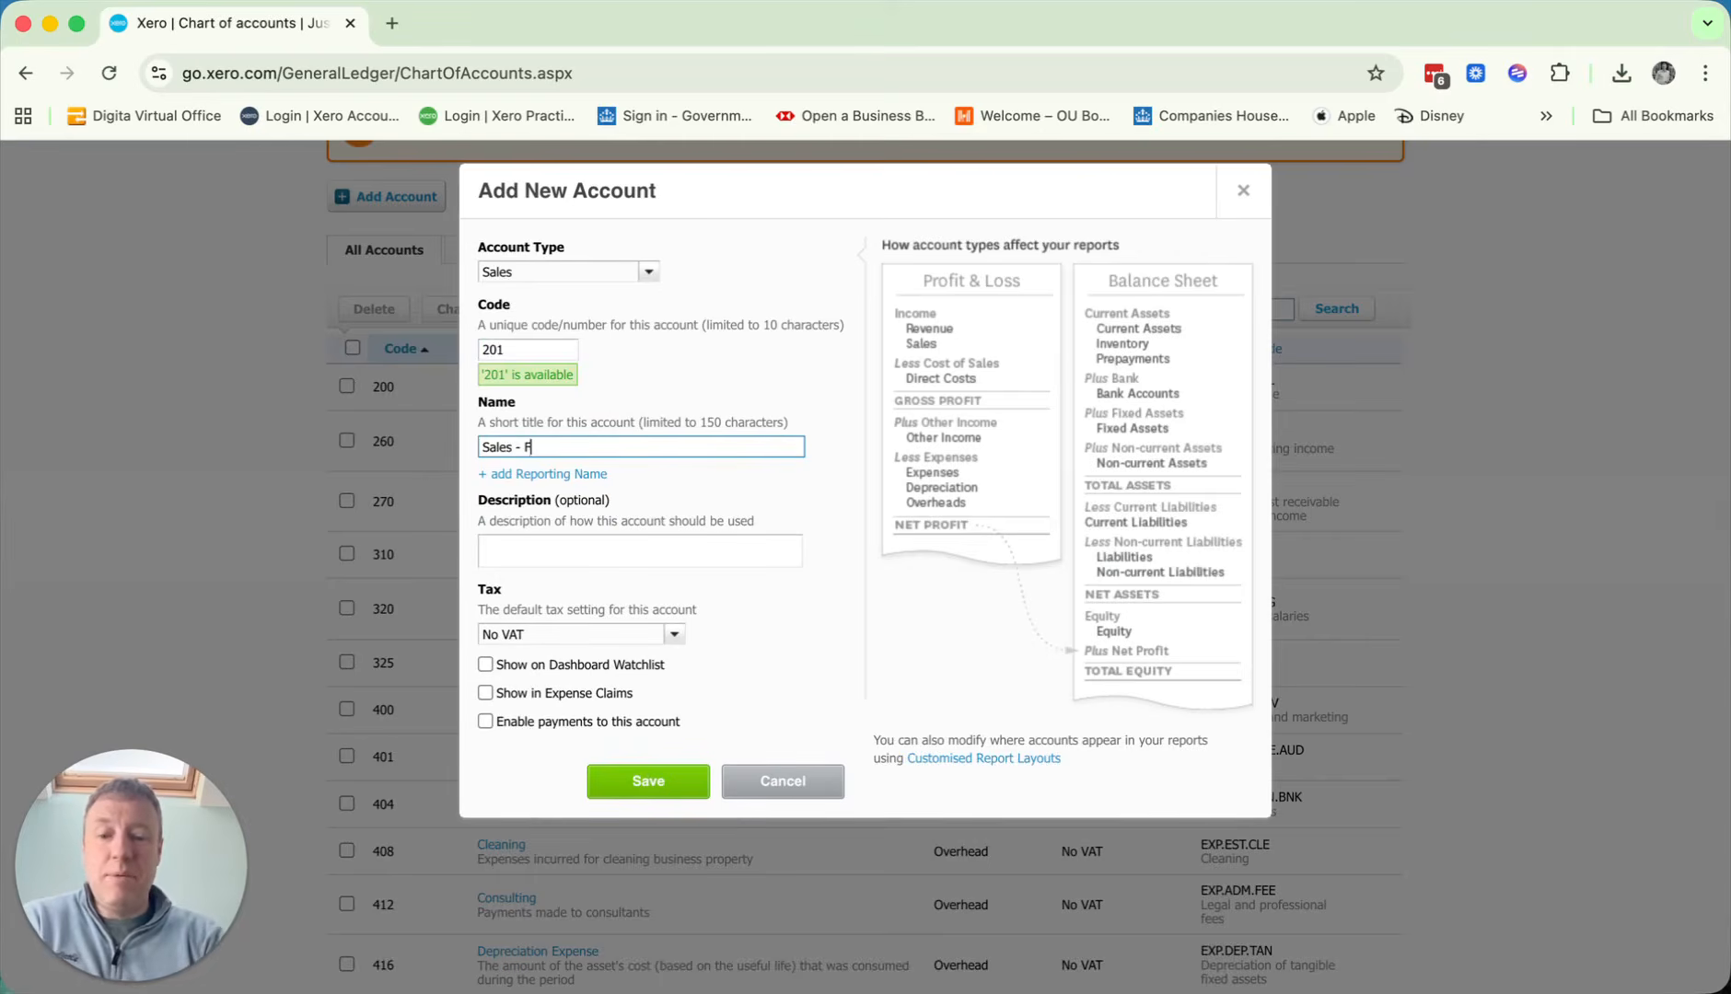
click(650, 785)
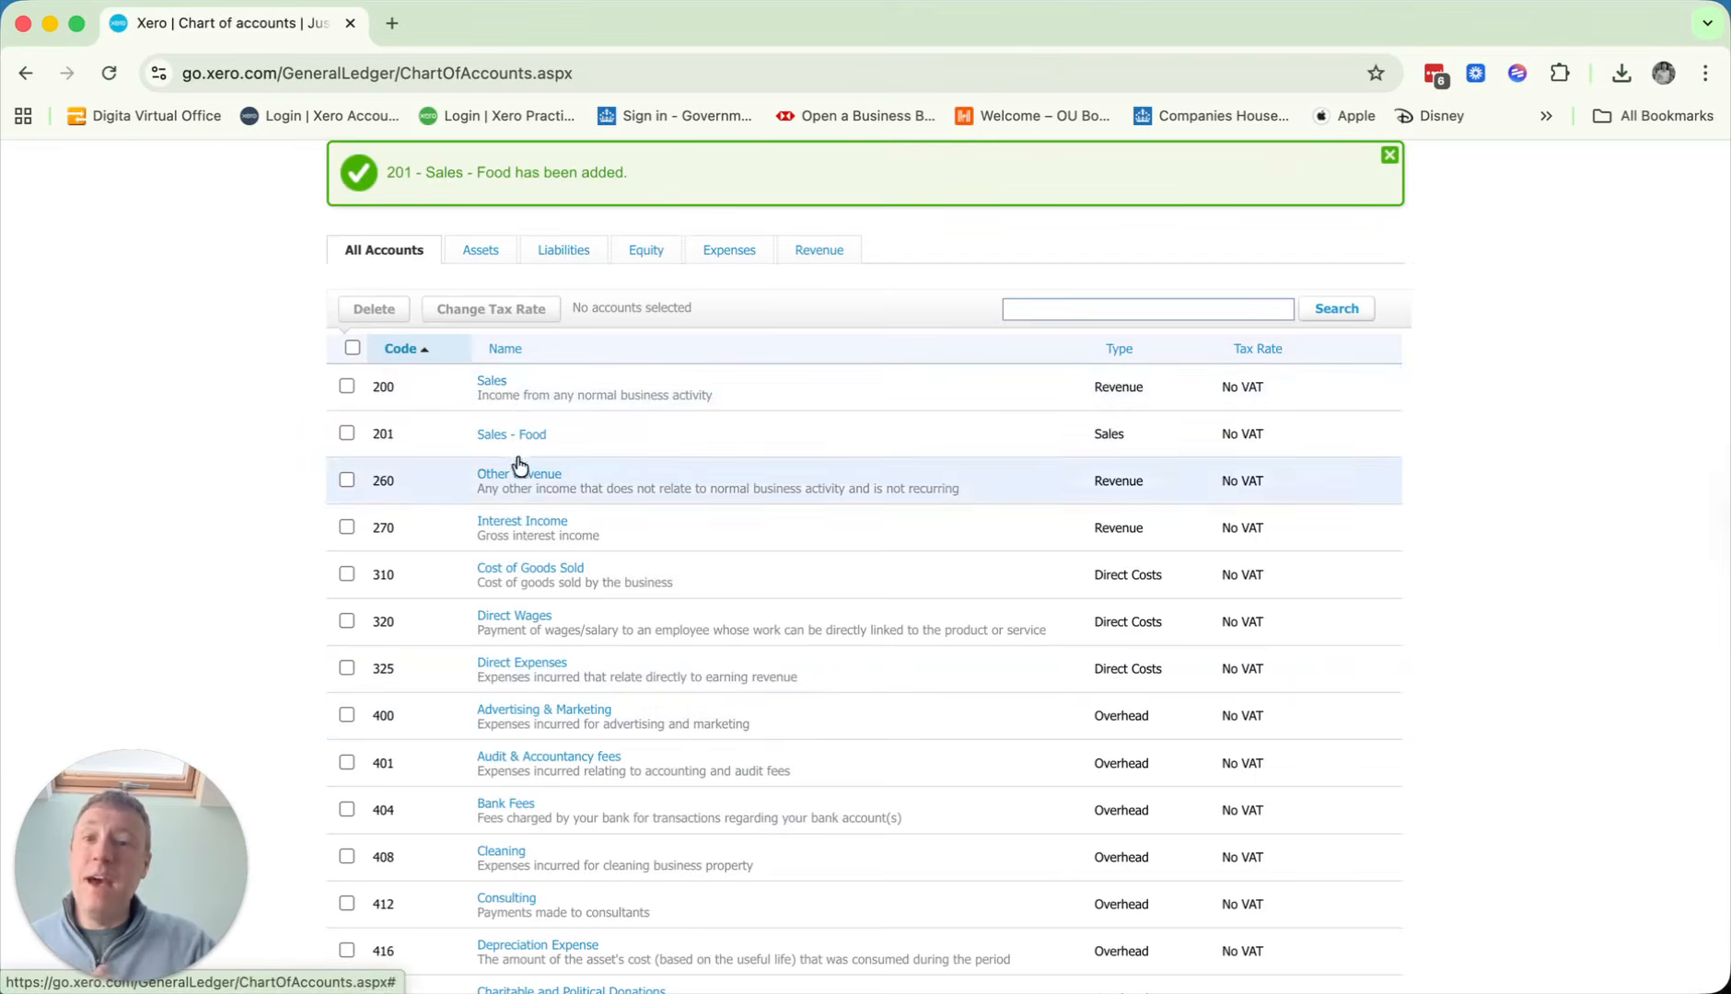
Rename the Sales account with code 200 to Sales - Drinks and save the change.
click(488, 385)
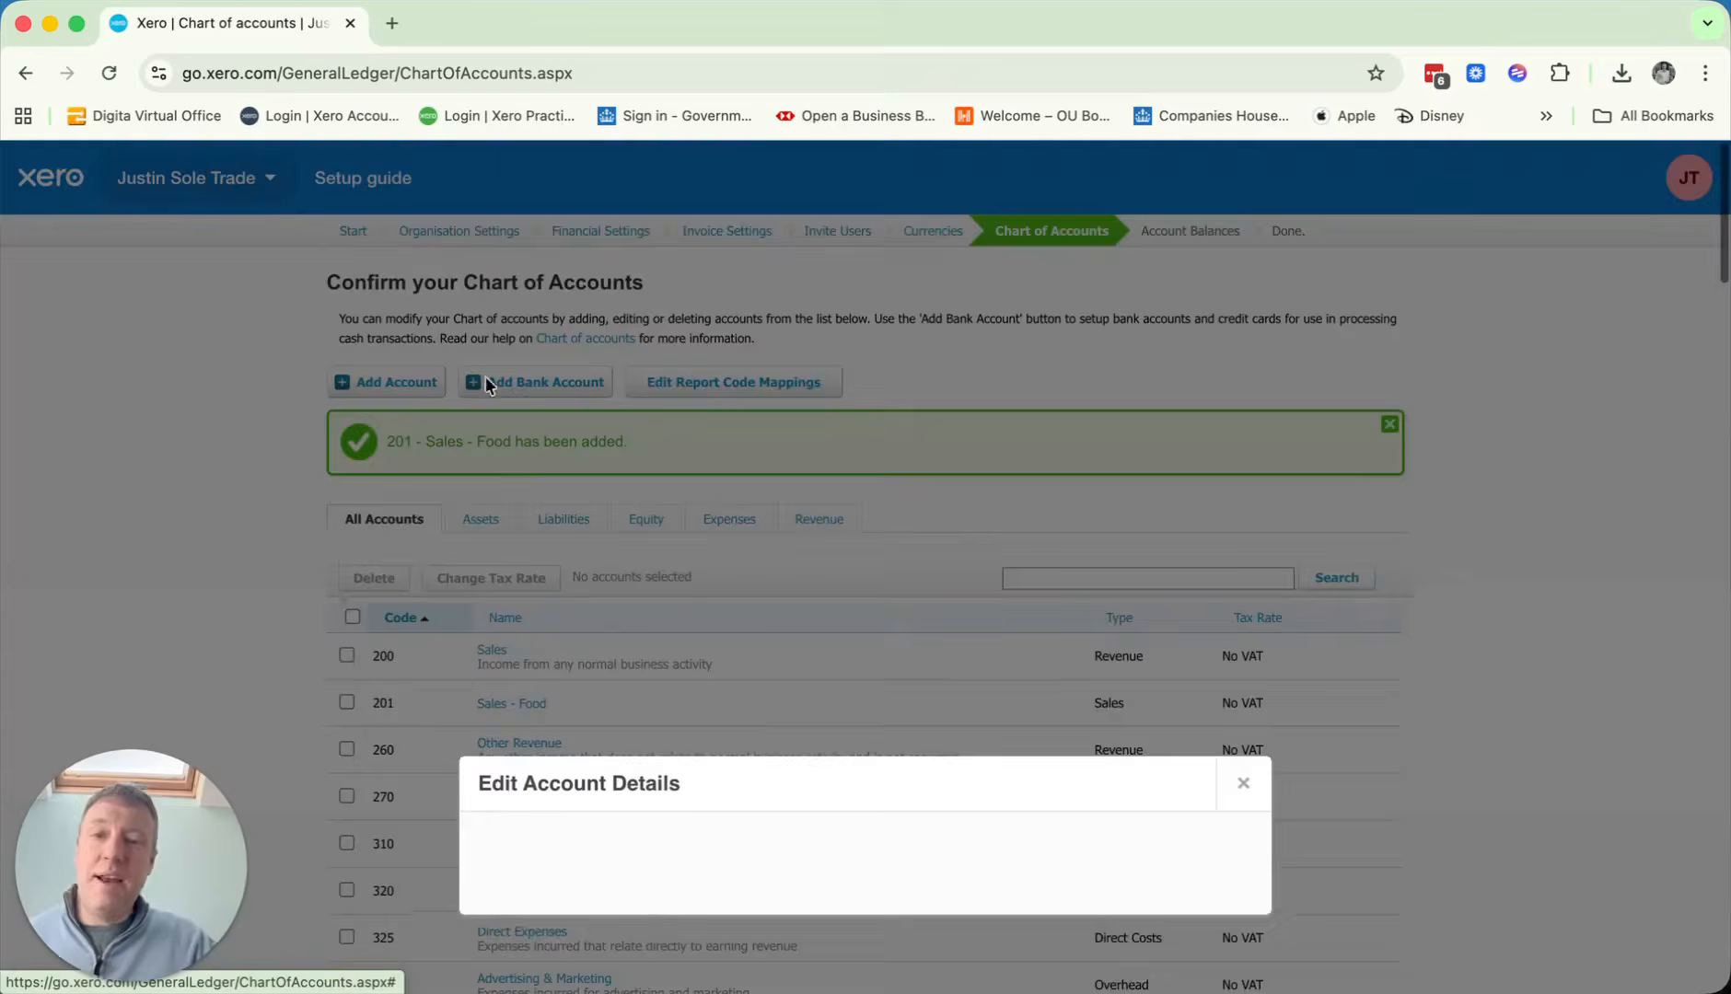
click(564, 497)
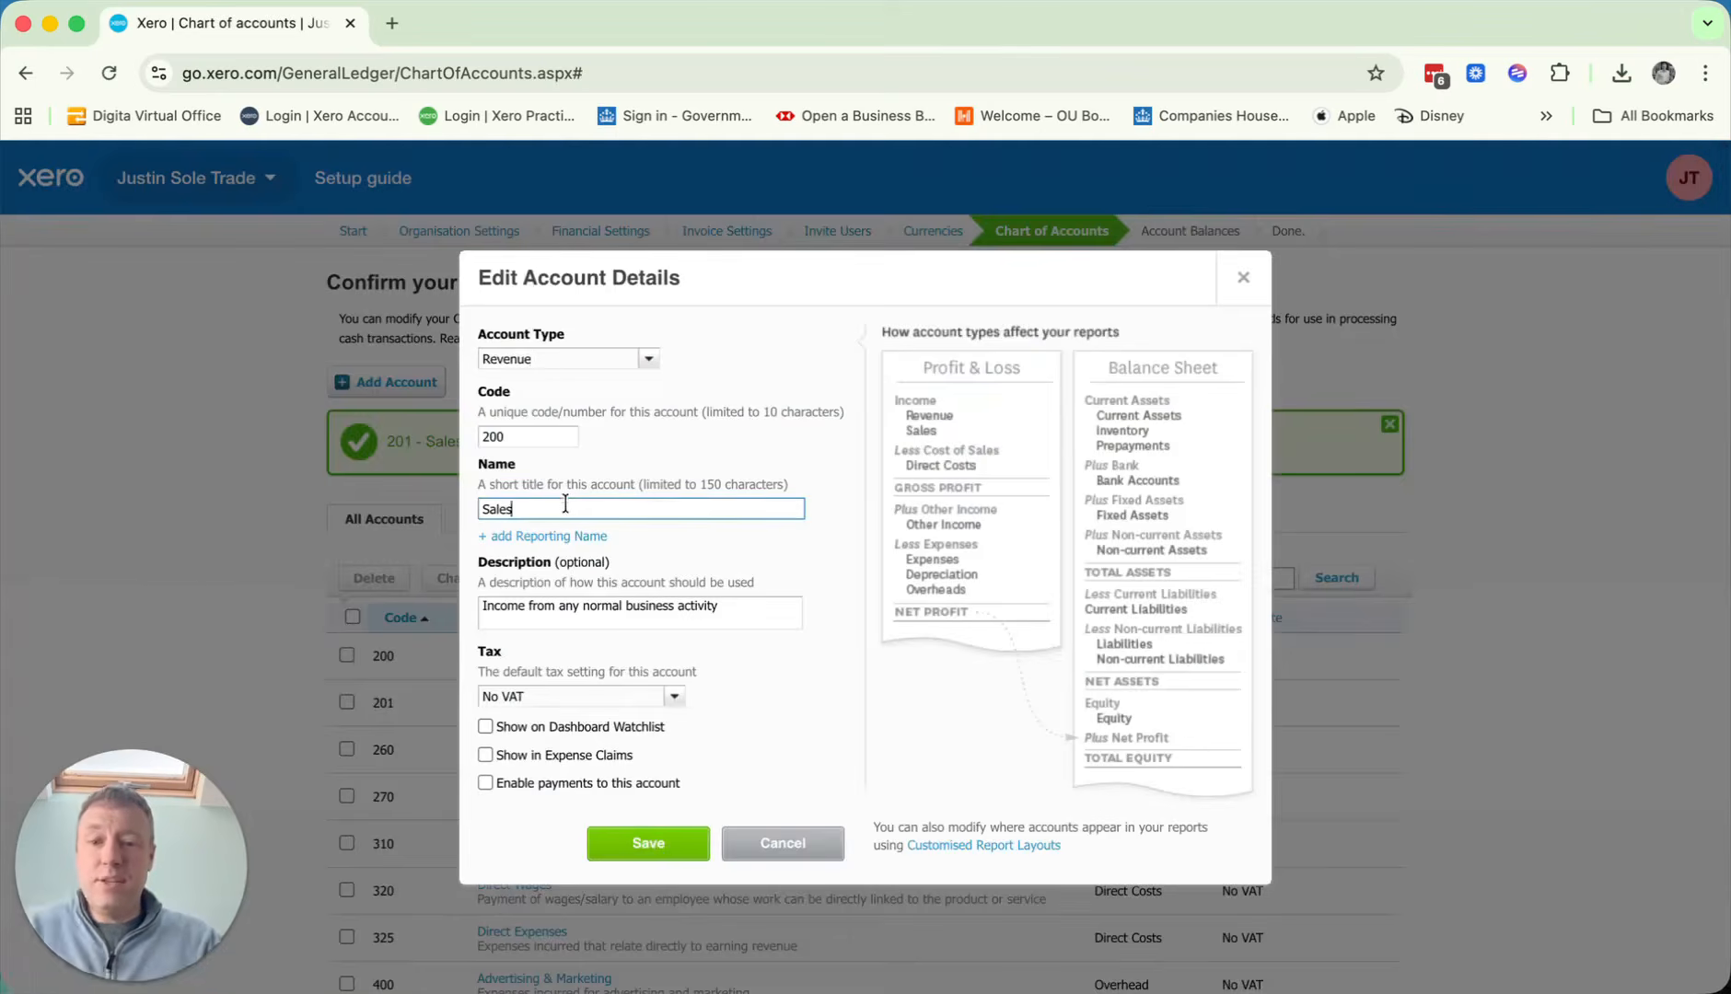
text(- Drin)
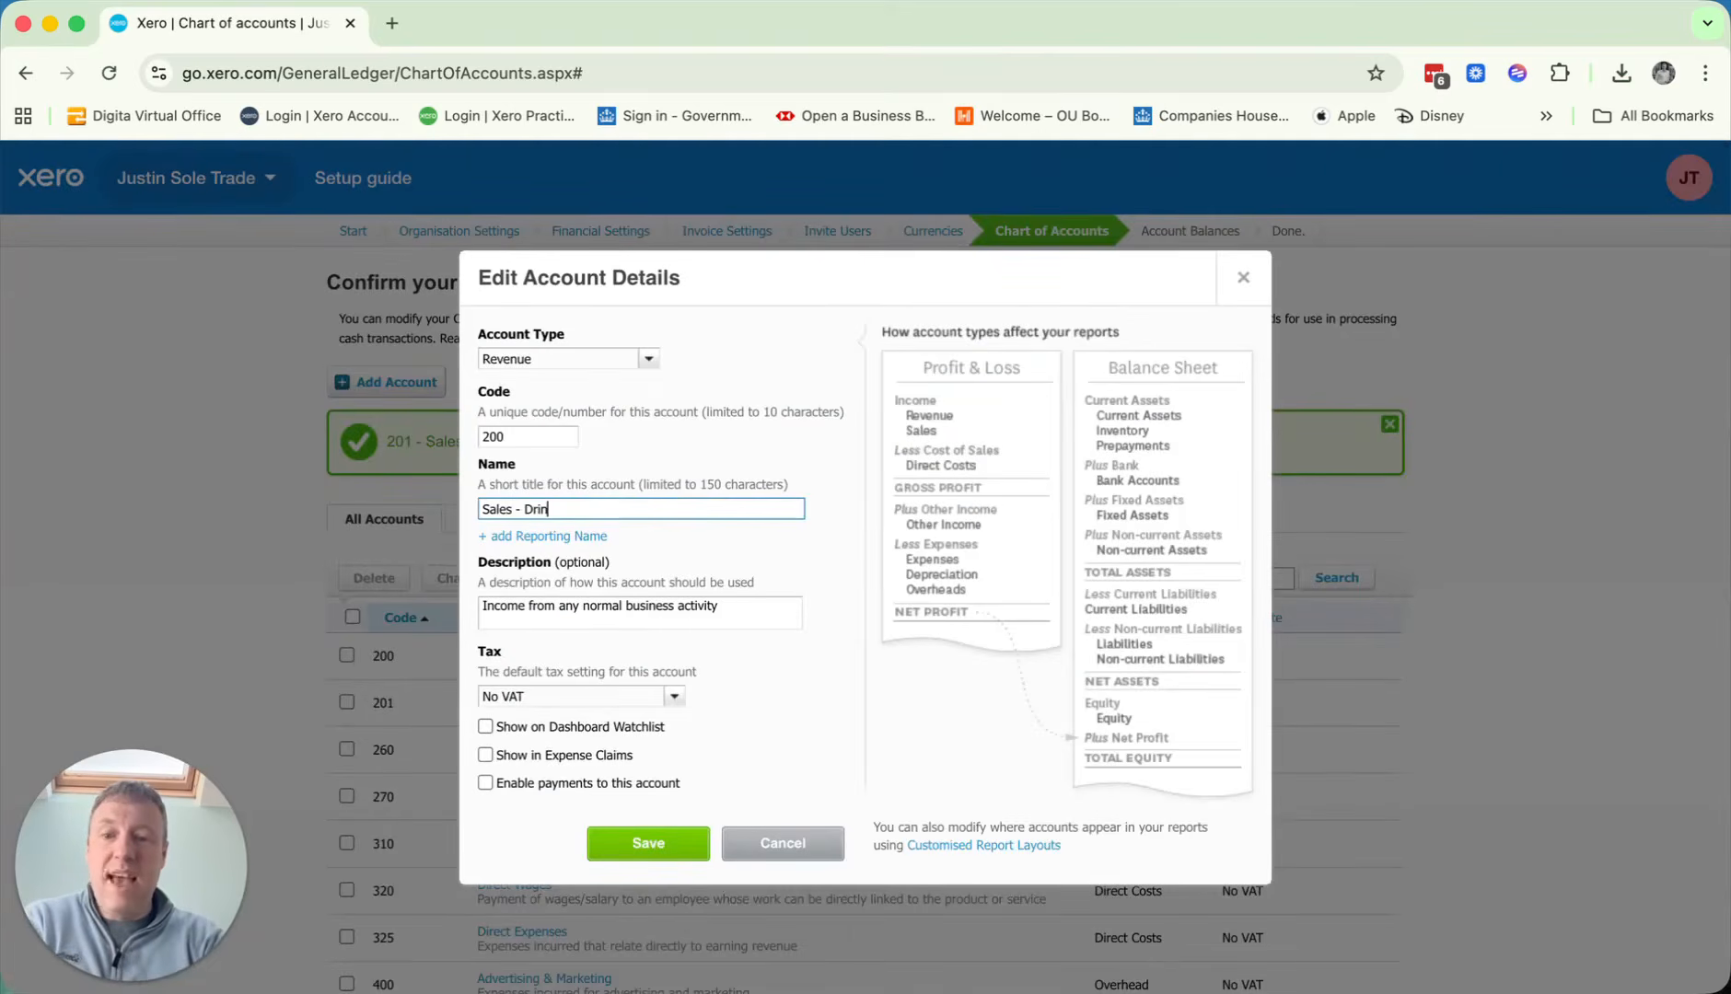
text(ks)
click(655, 837)
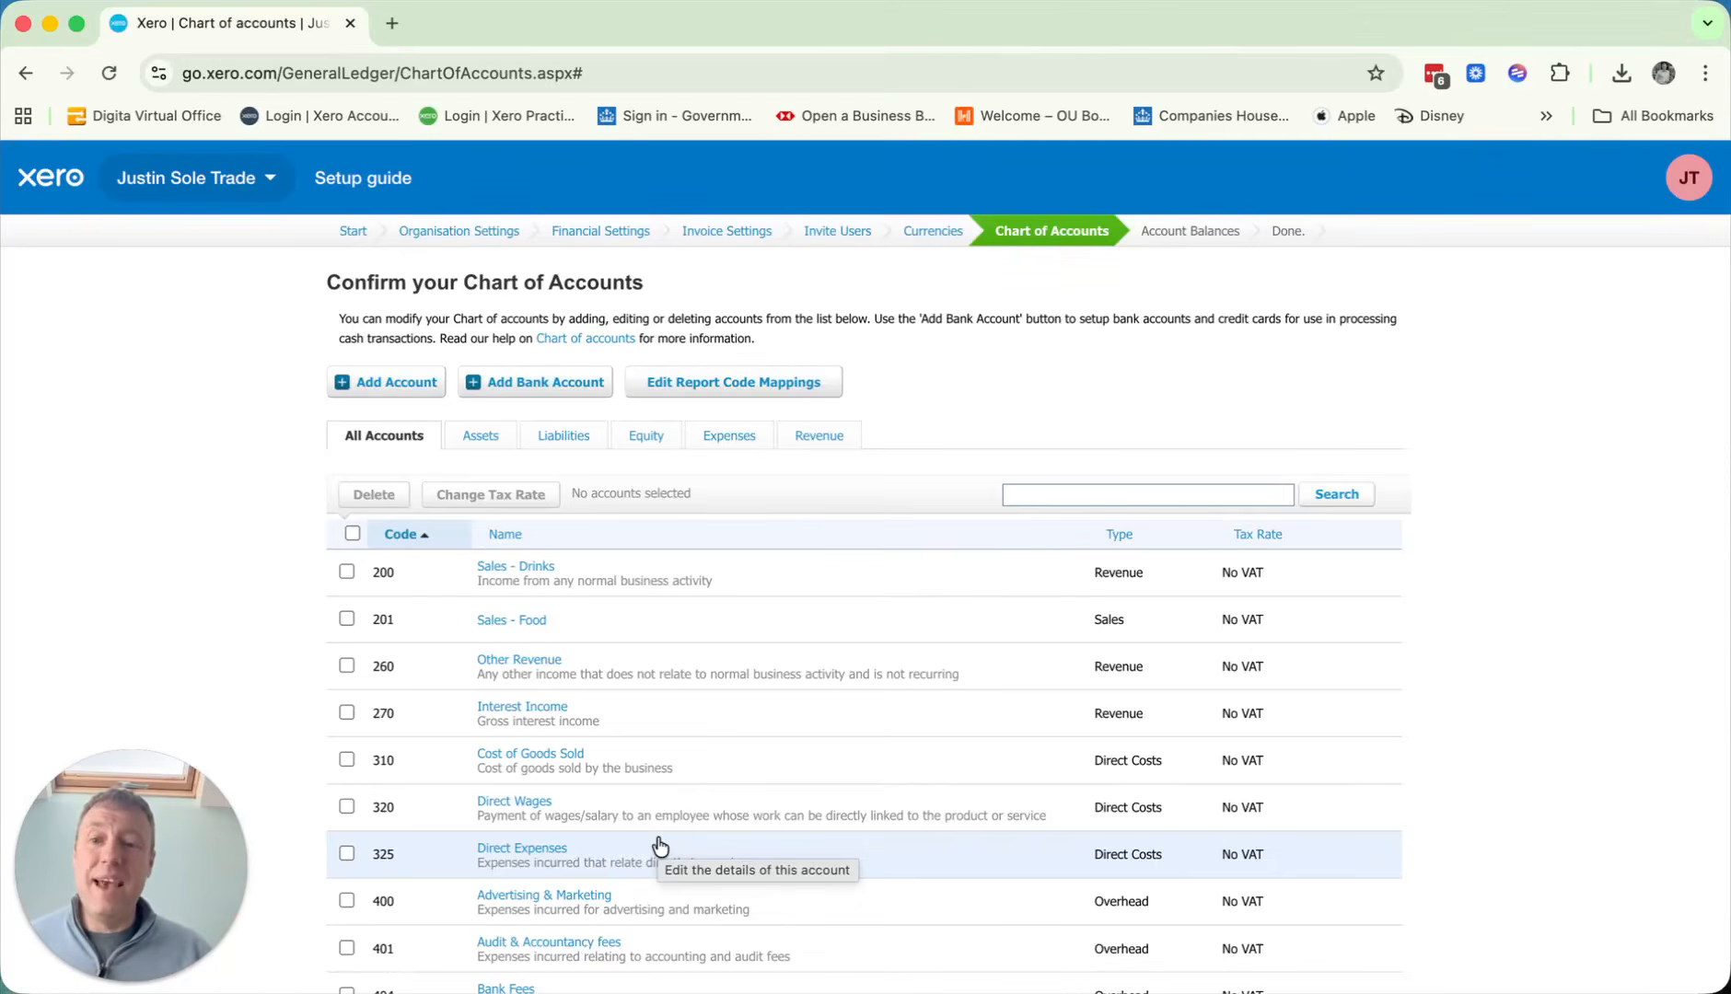
Look through the direct cost and overhead accounts in the chart of accounts list.
scroll(663, 833, down, 3)
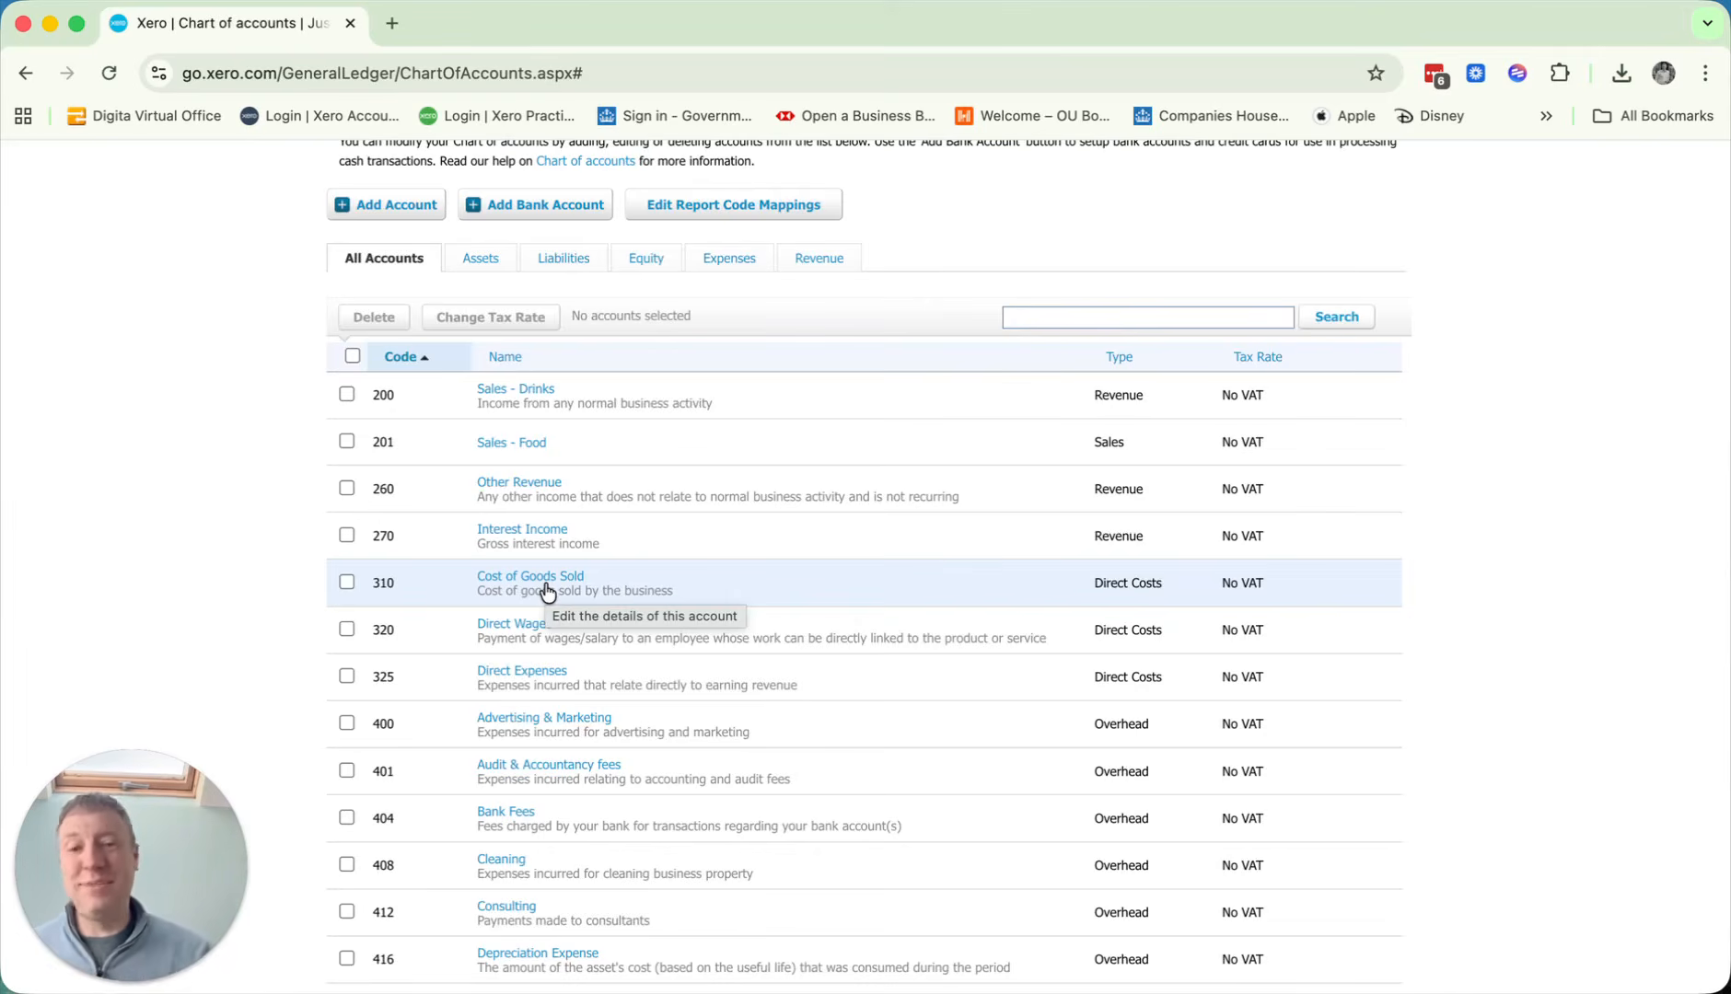
scroll(568, 586, down, 10)
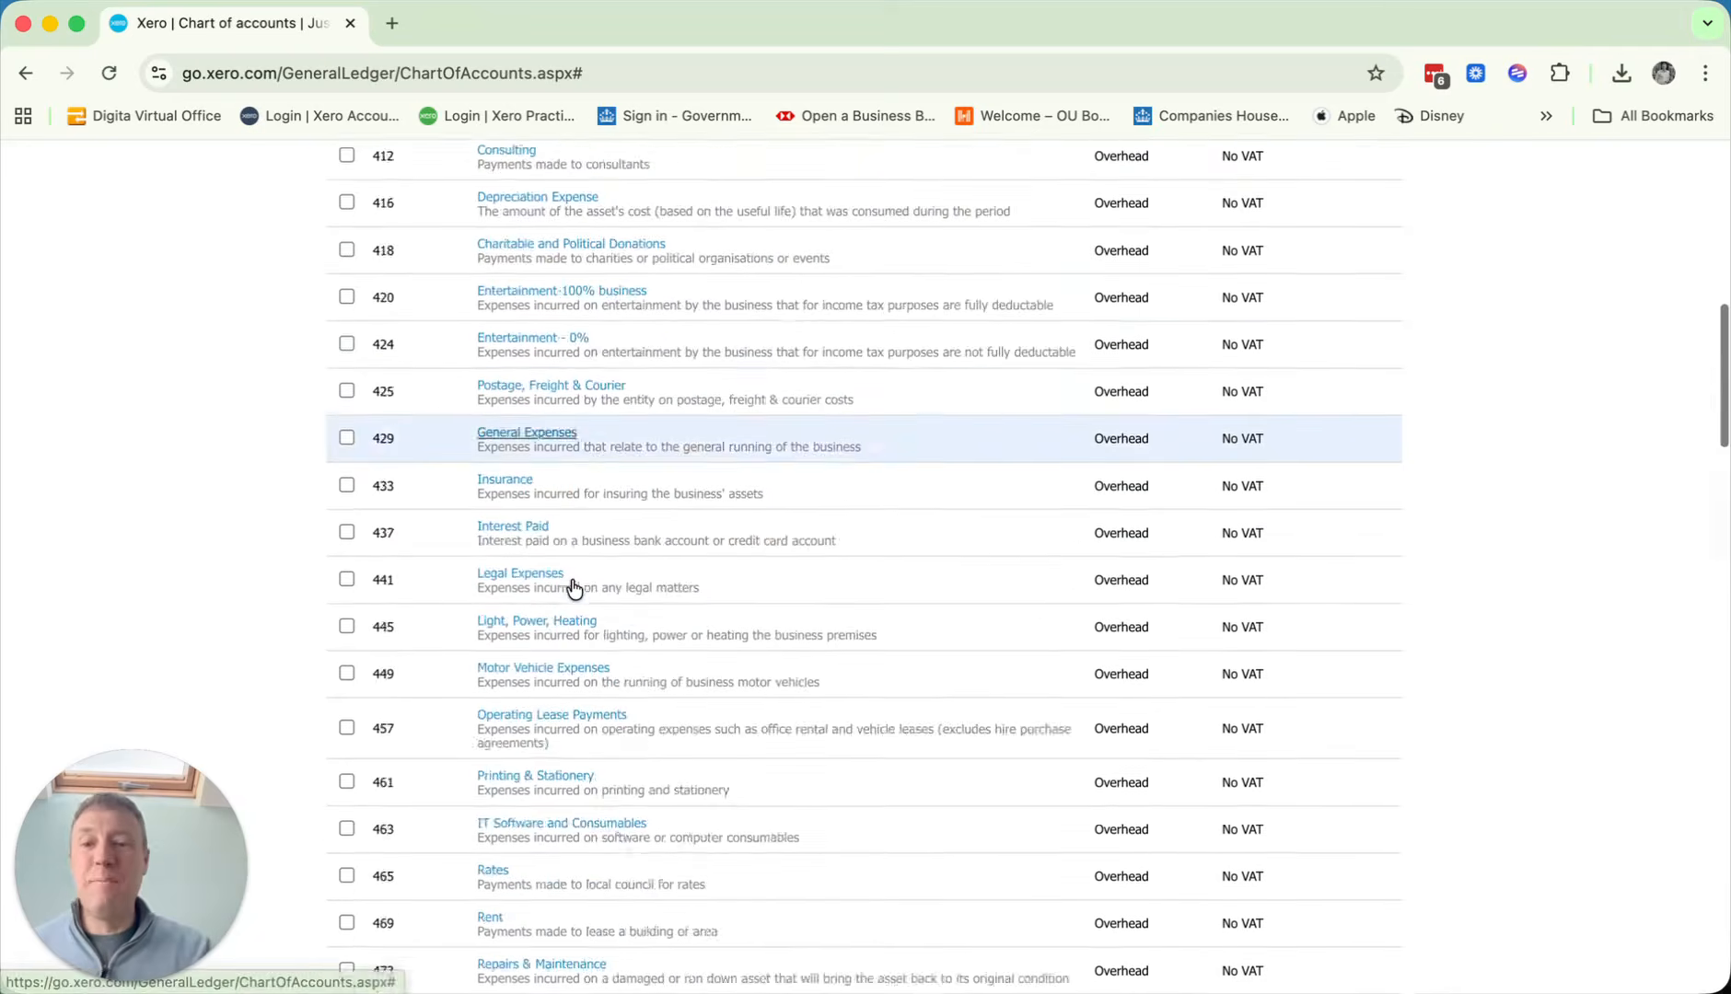
scroll(573, 587, down, 4)
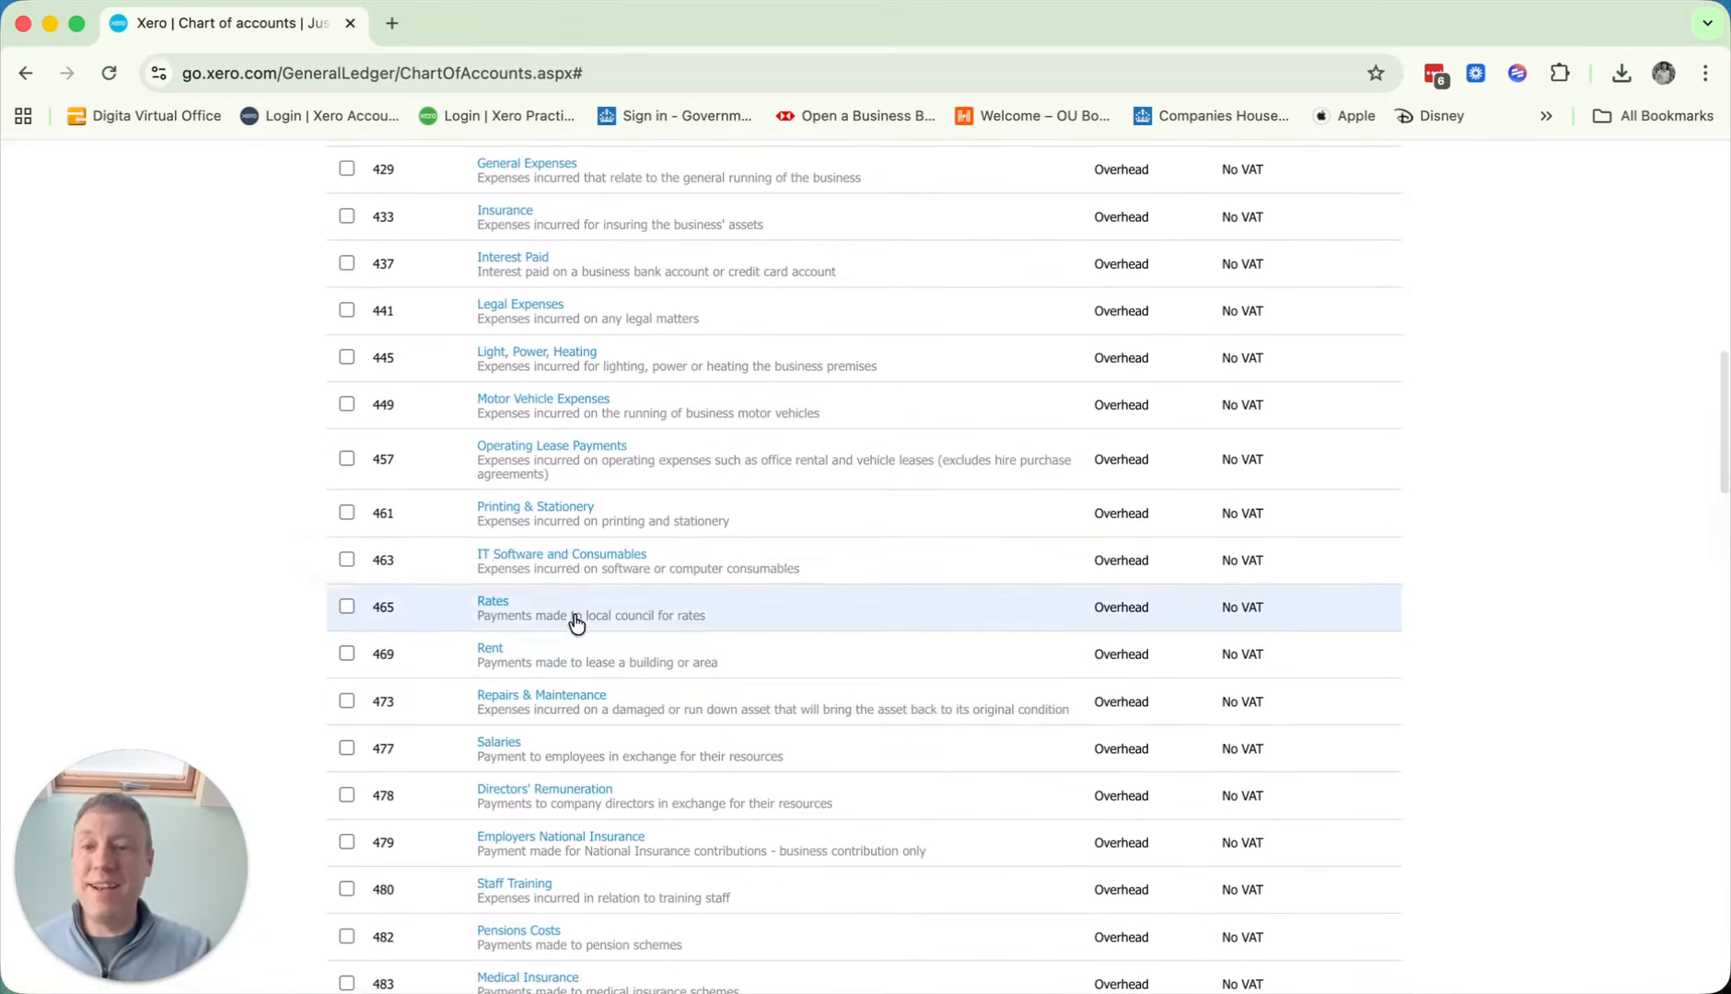
scroll(574, 536, down, 1)
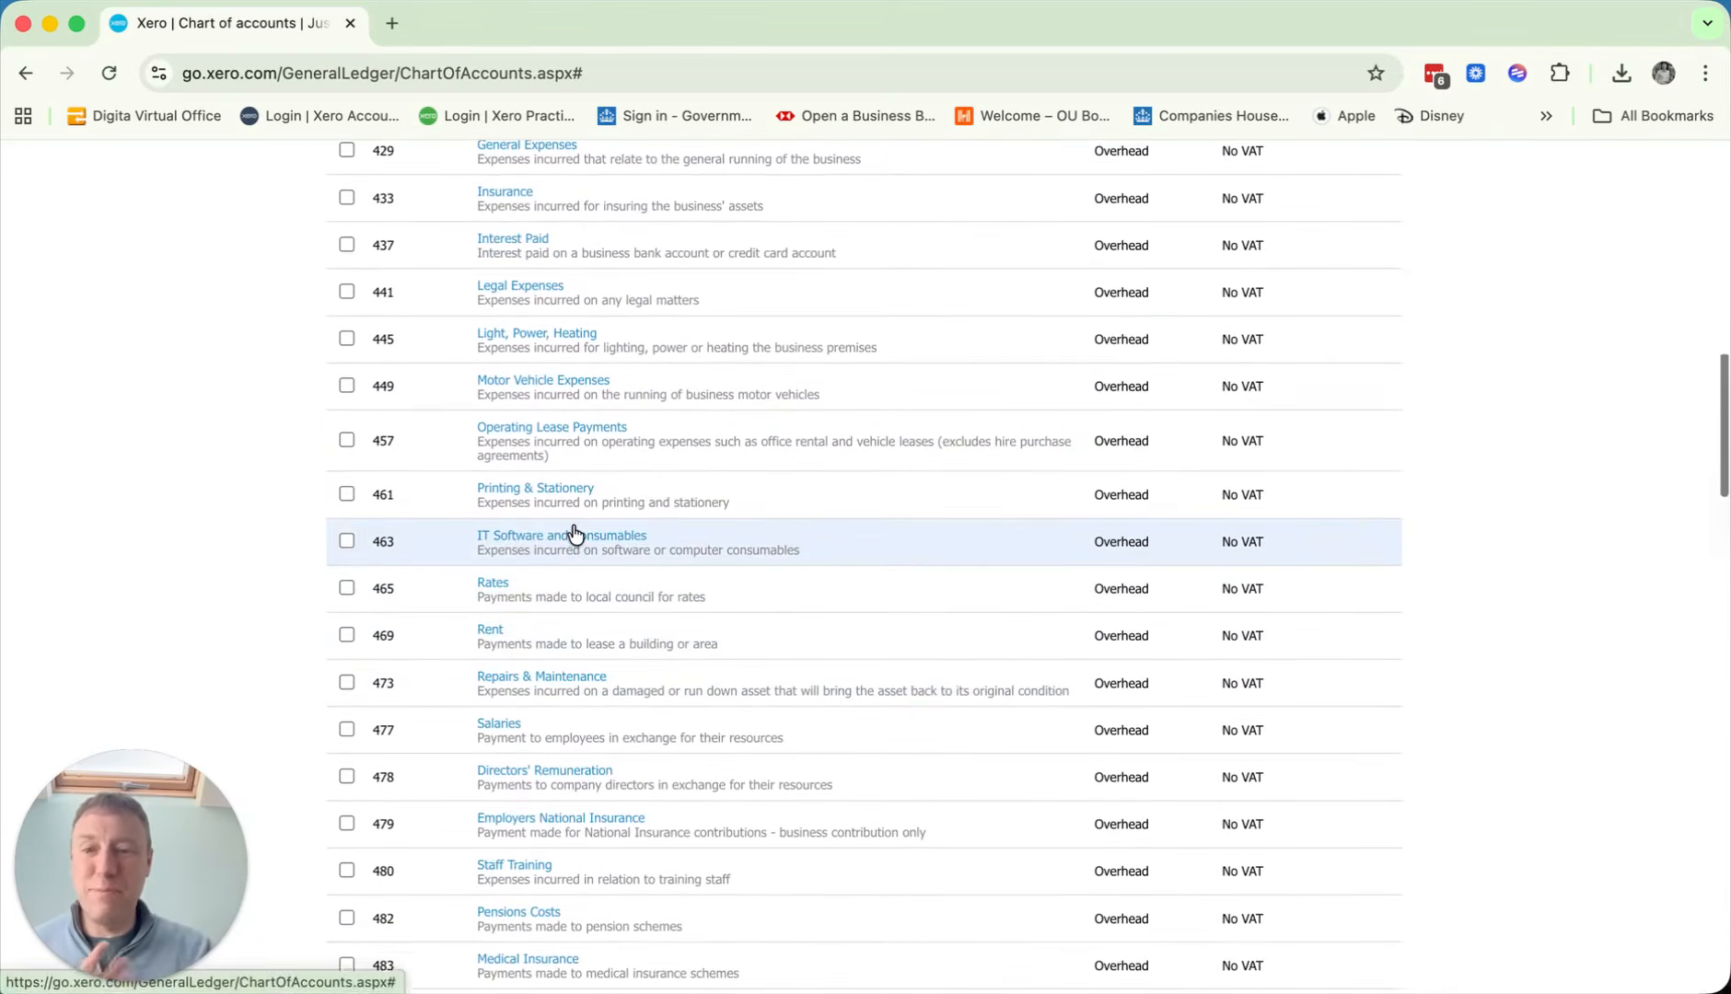
scroll(575, 532, down, 2)
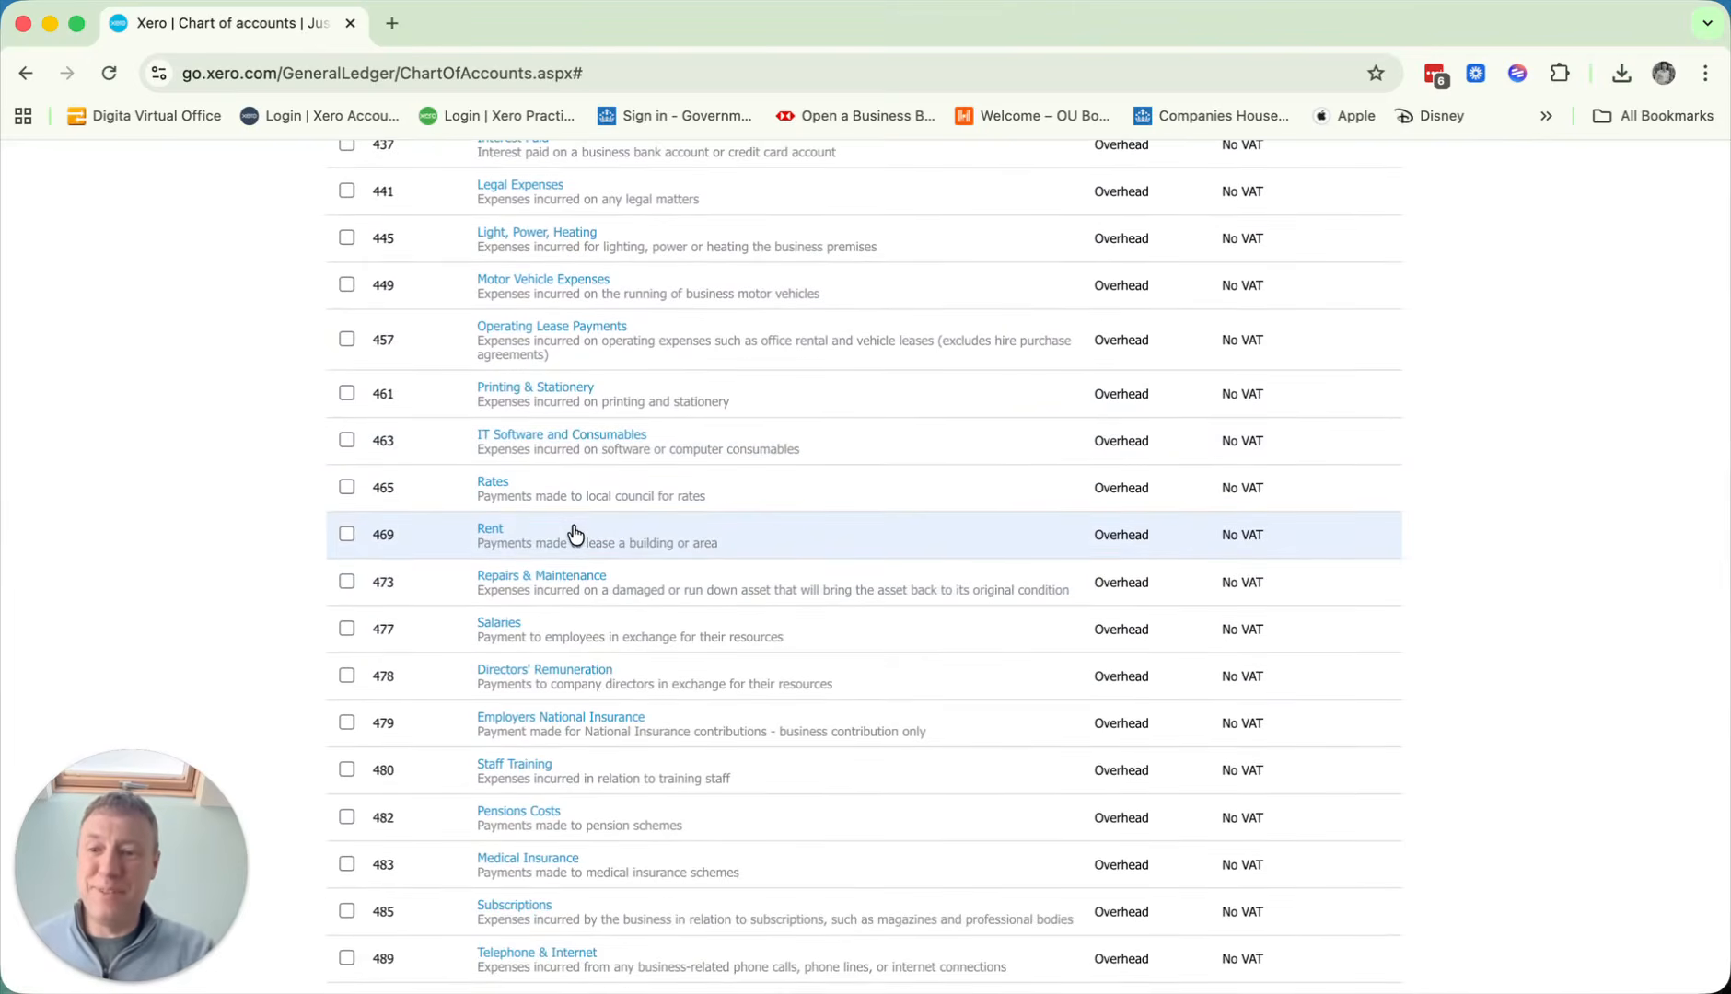
scroll(574, 532, up, 15)
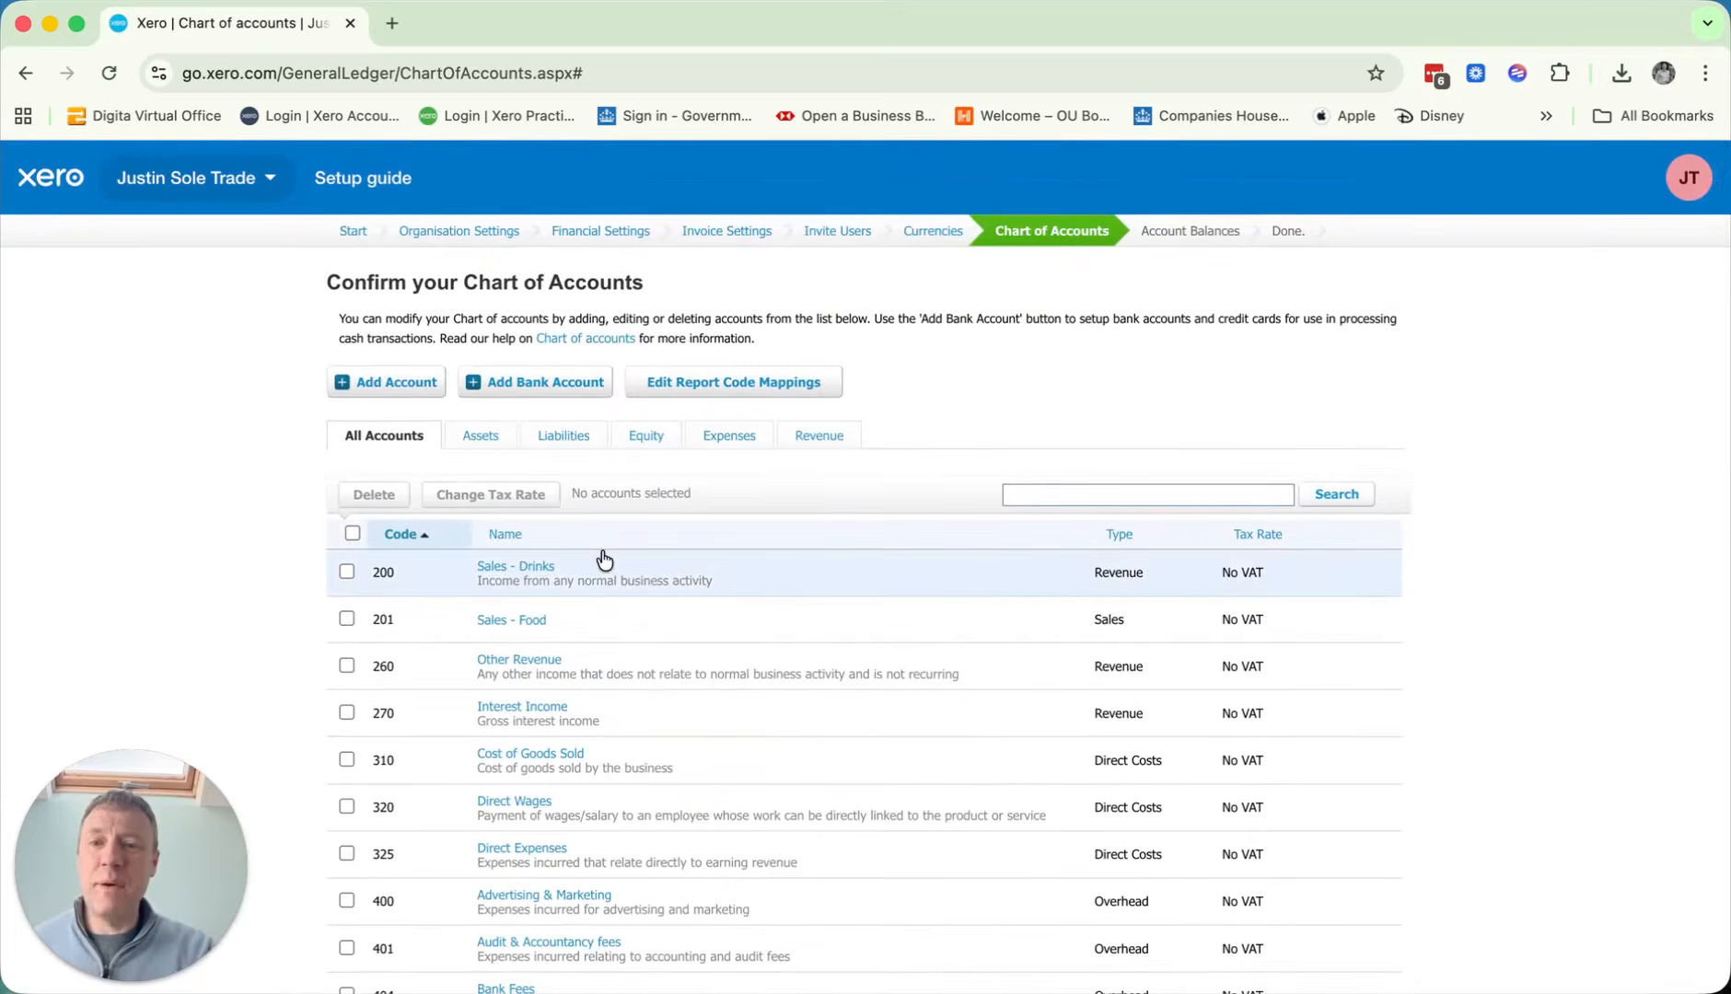
Open the bank account search, look up "barc" among the UK banks, and return to the setup guide without adding an account.
click(524, 396)
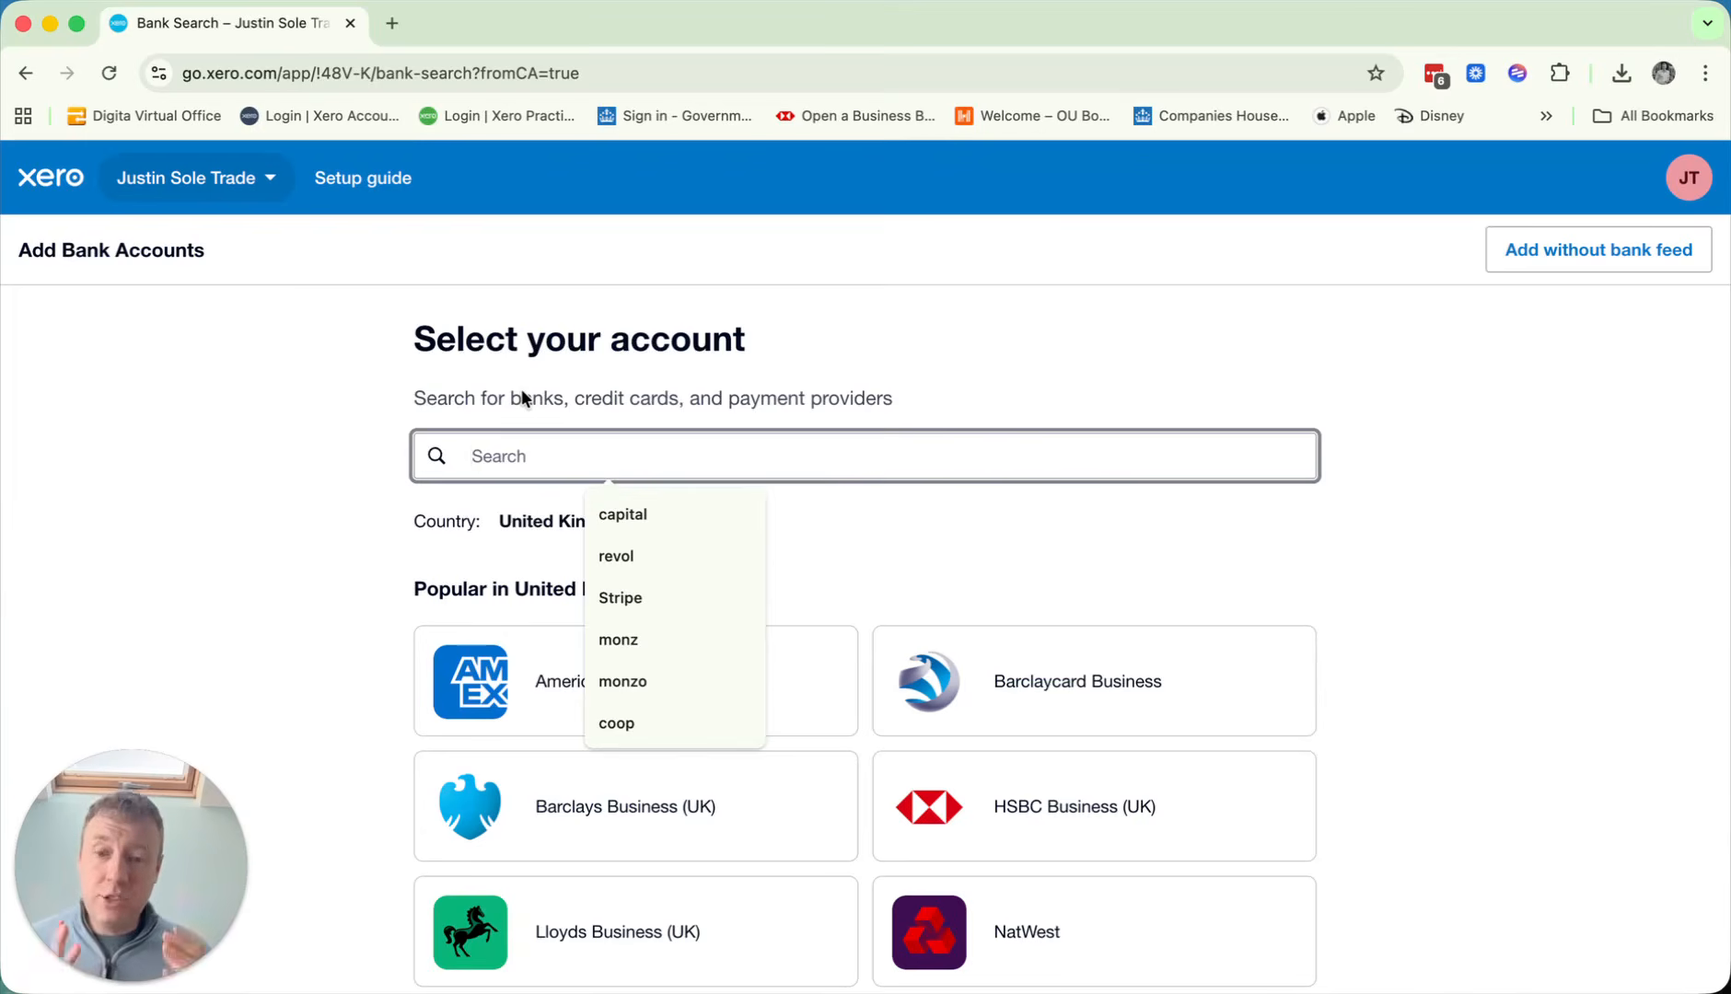
click(939, 531)
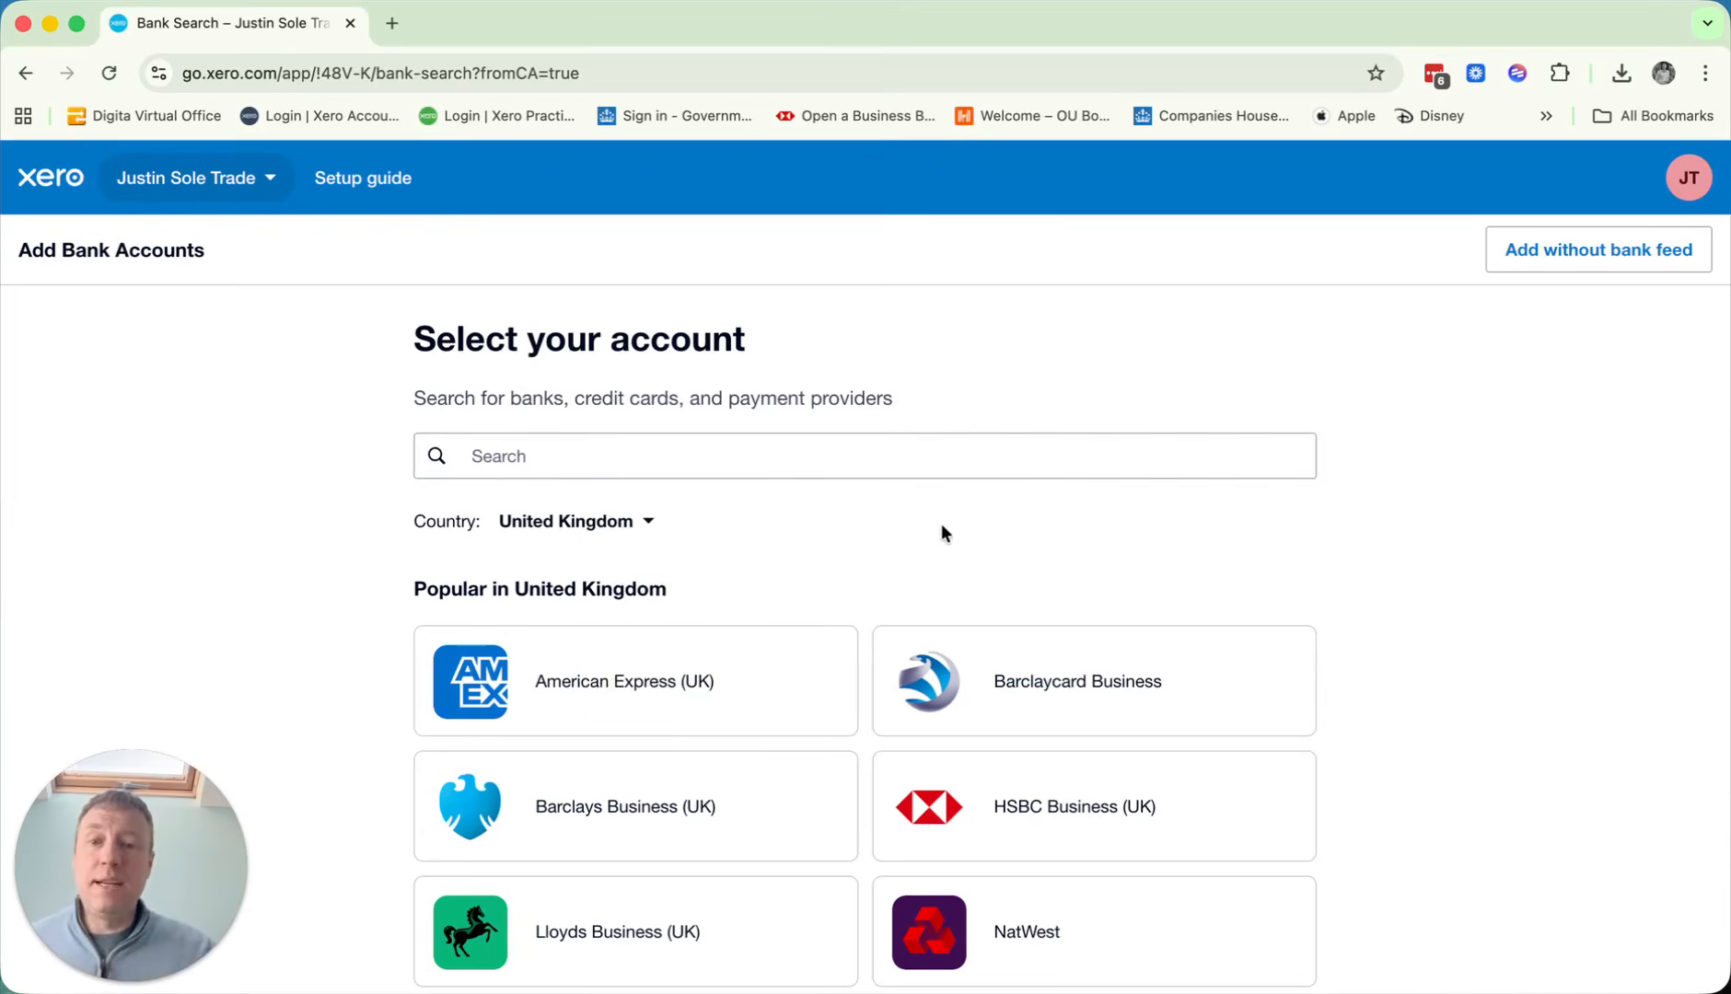
click(522, 455)
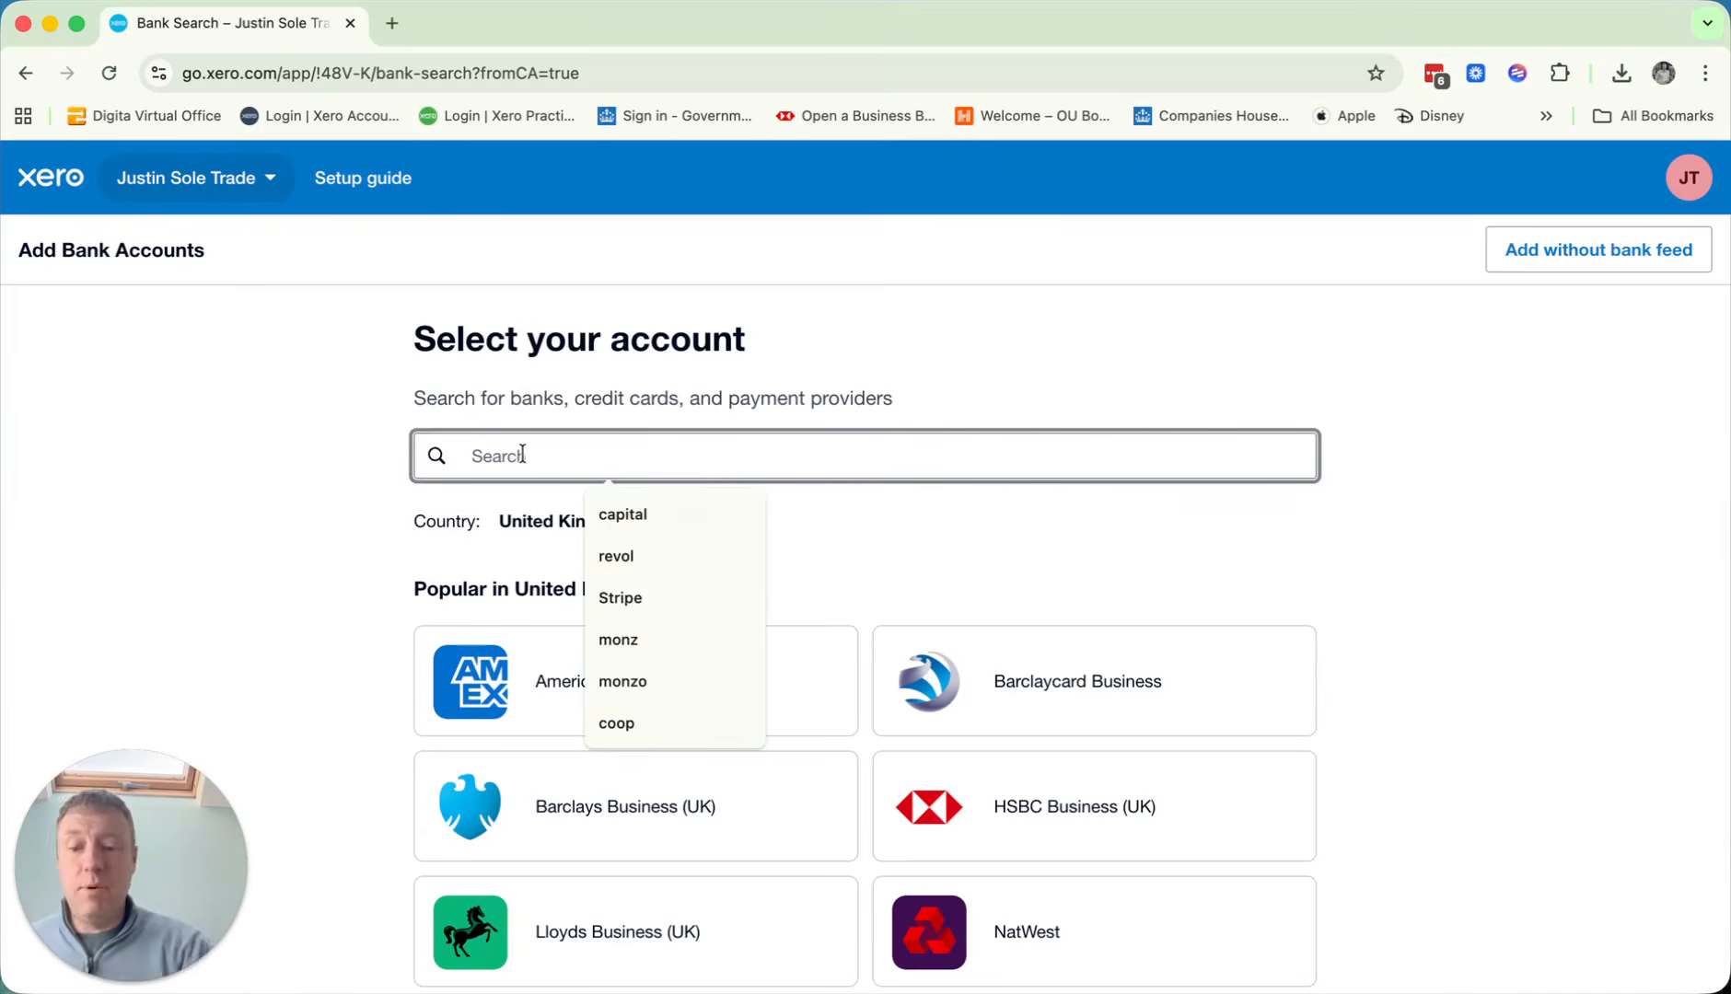
text(barc)
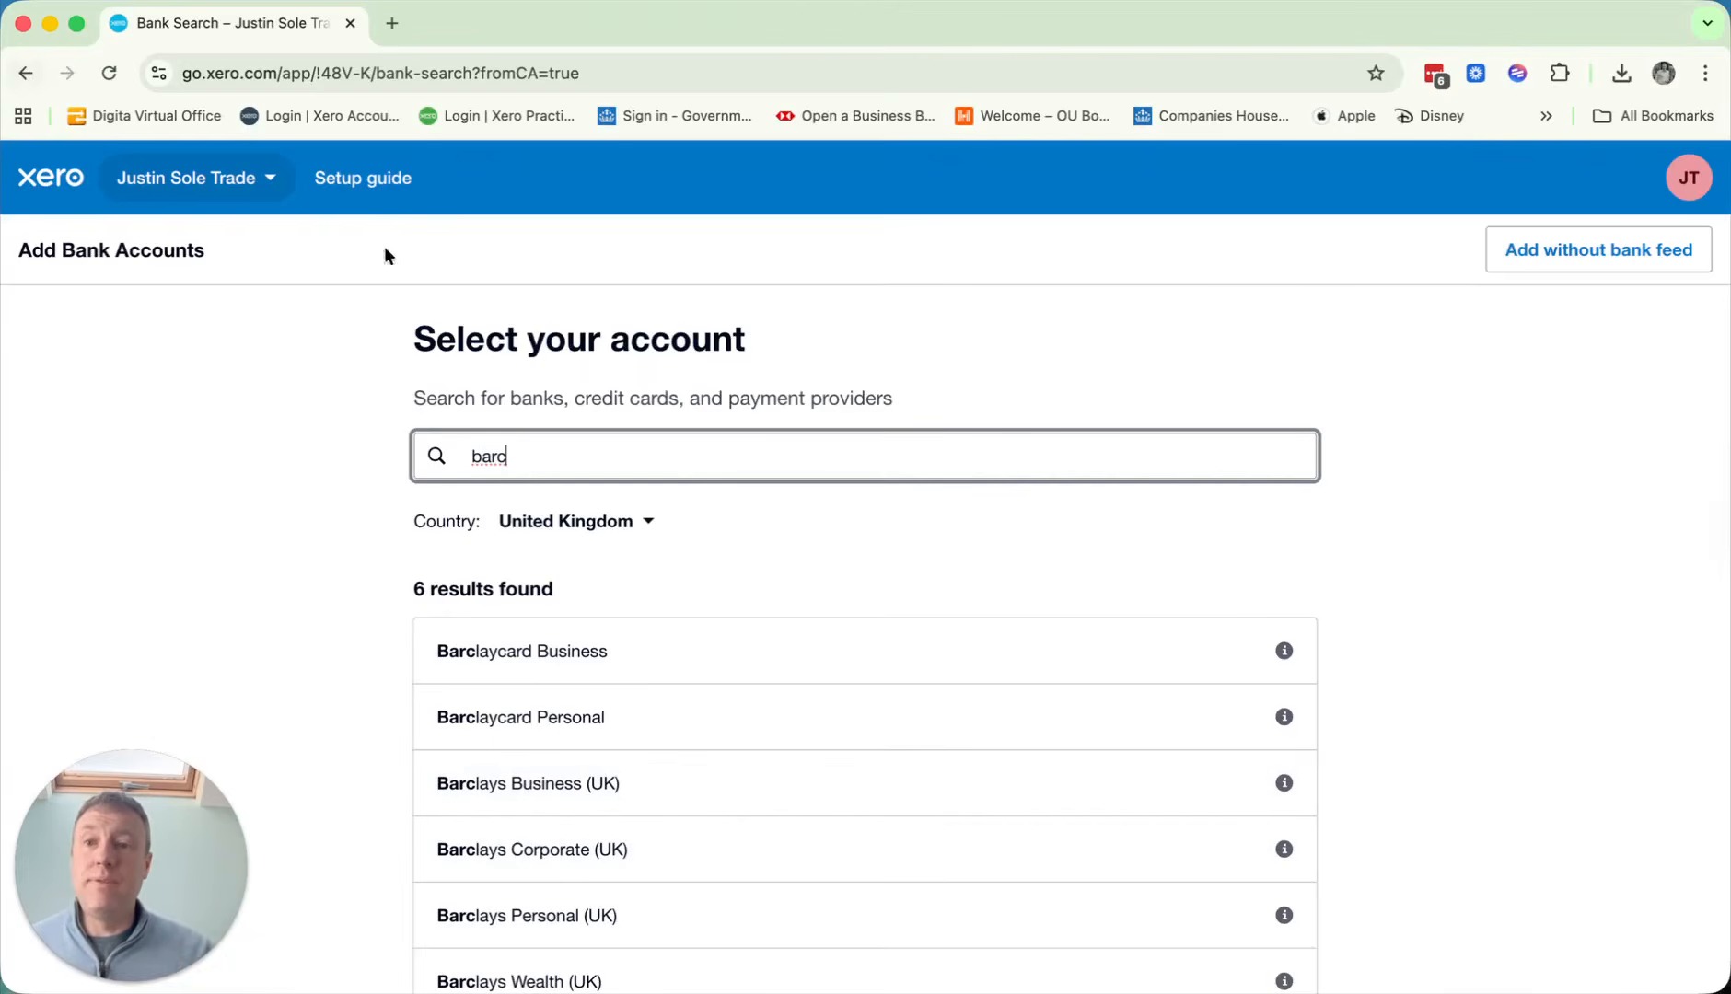
click(367, 175)
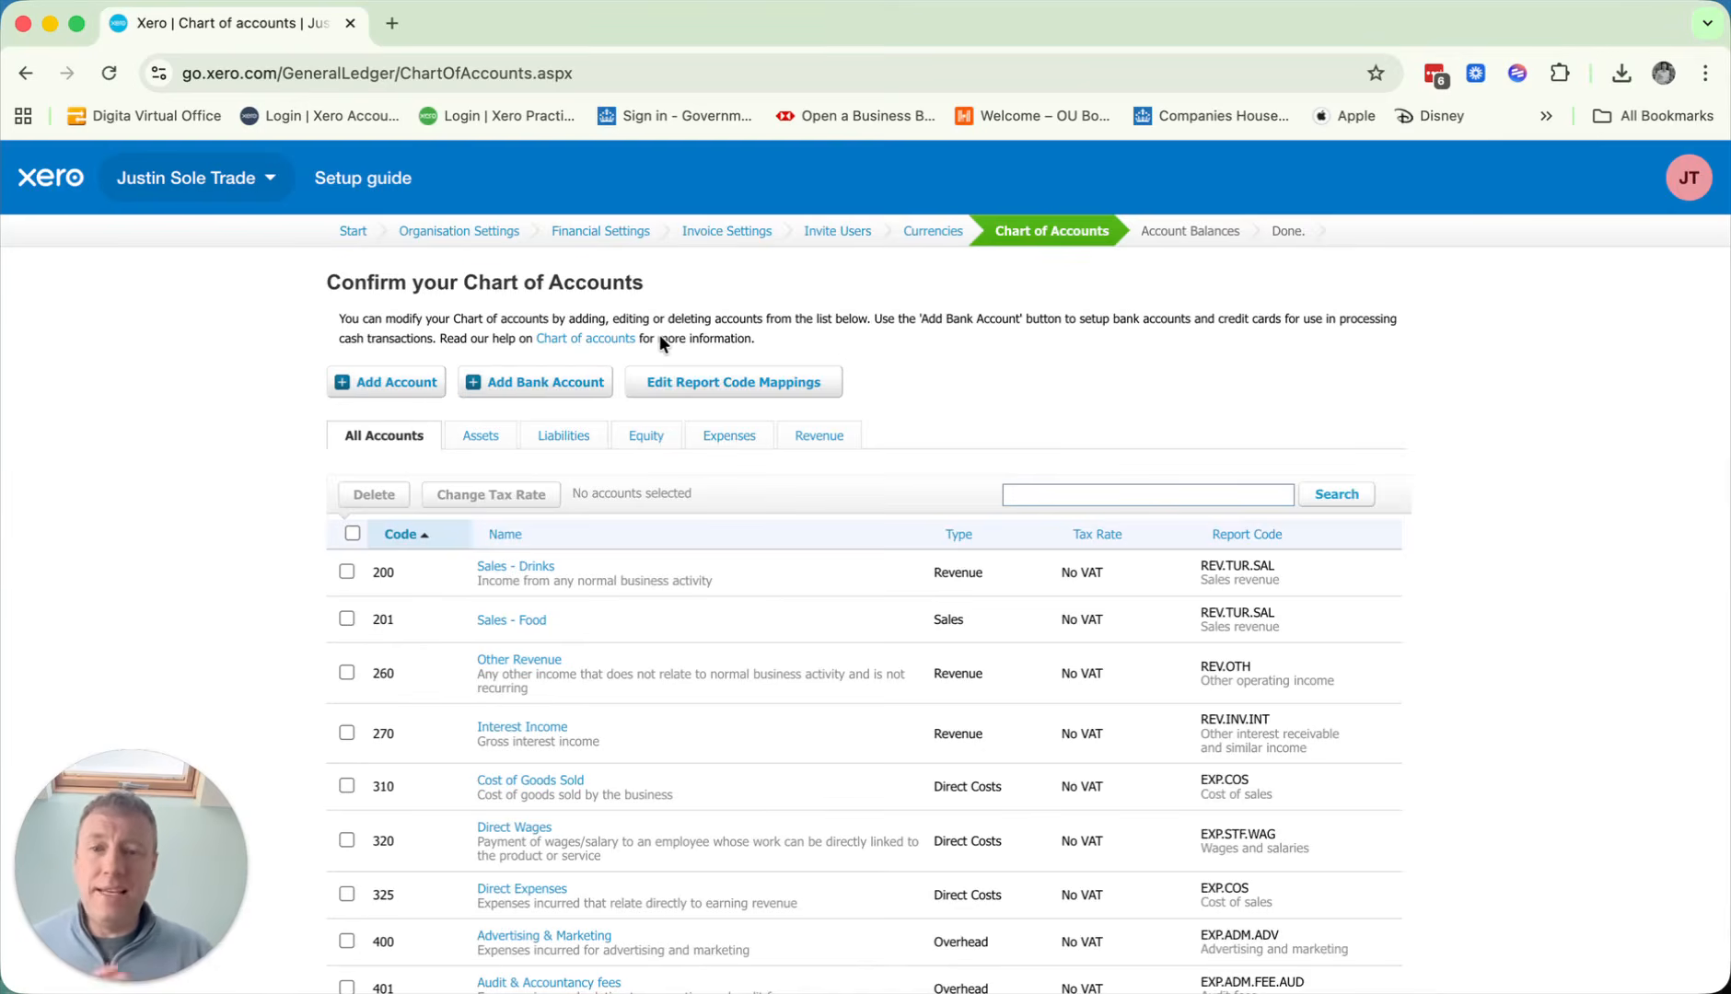
Finish reviewing the chart of accounts and continue to the conversion date without adding any bank accounts.
scroll(808, 381, down, 4)
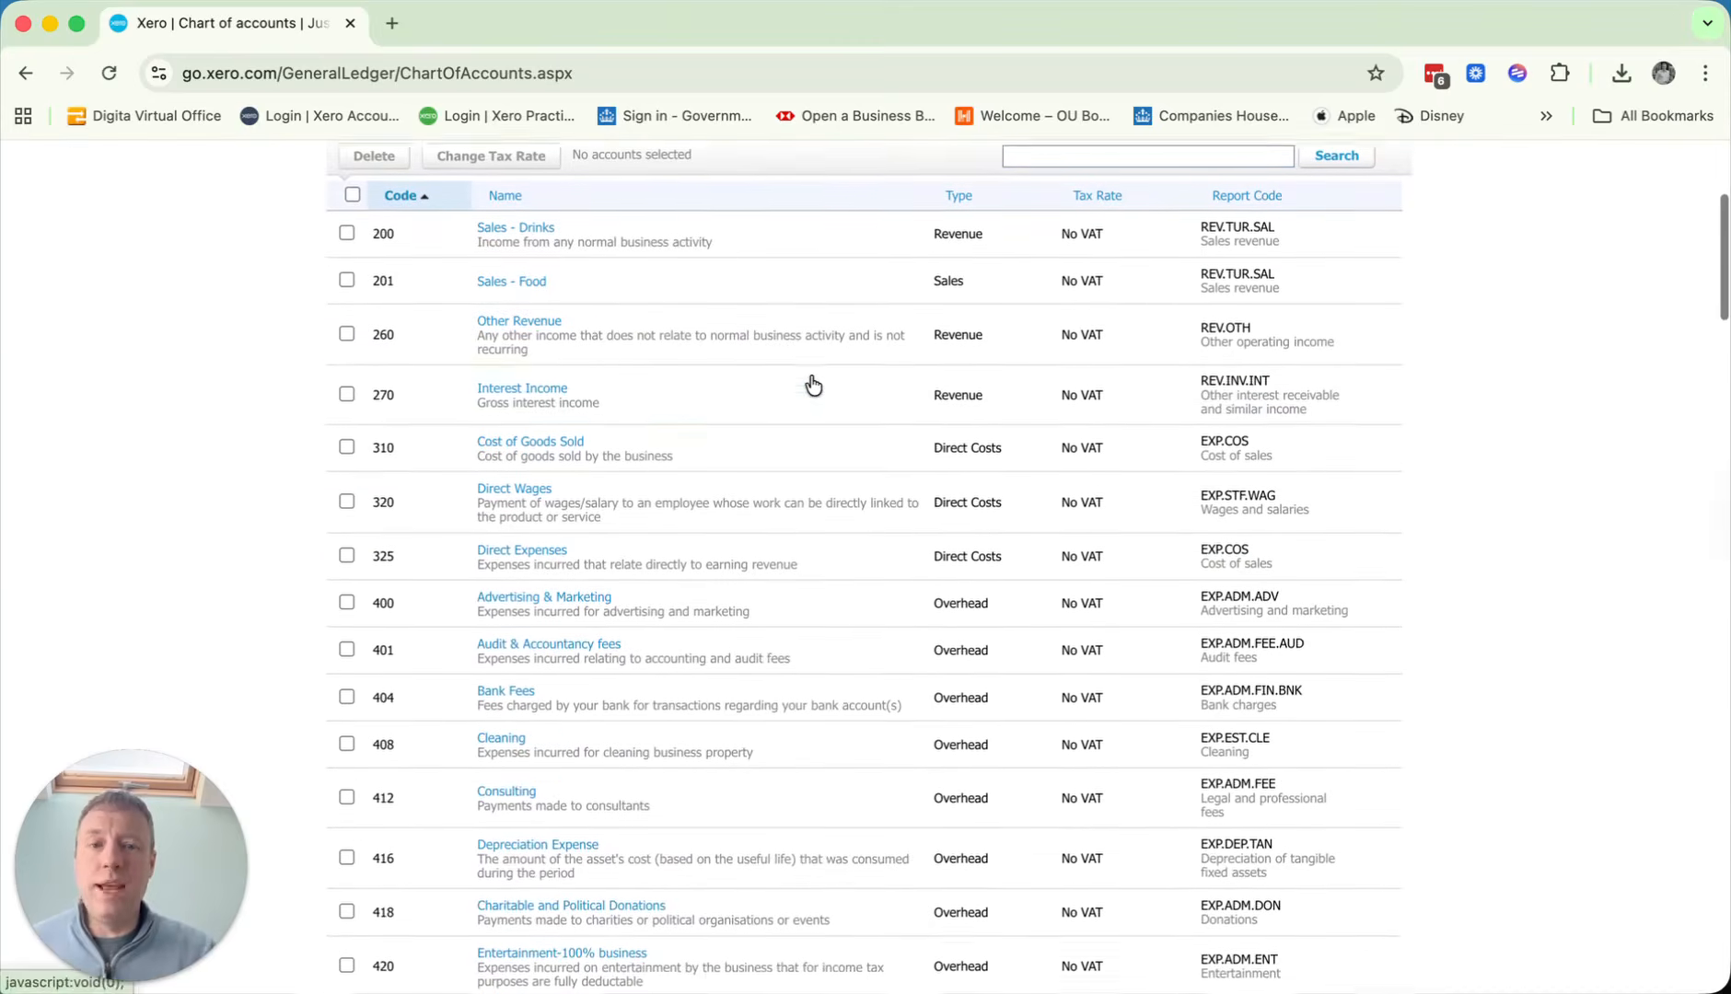
scroll(813, 385, down, 20)
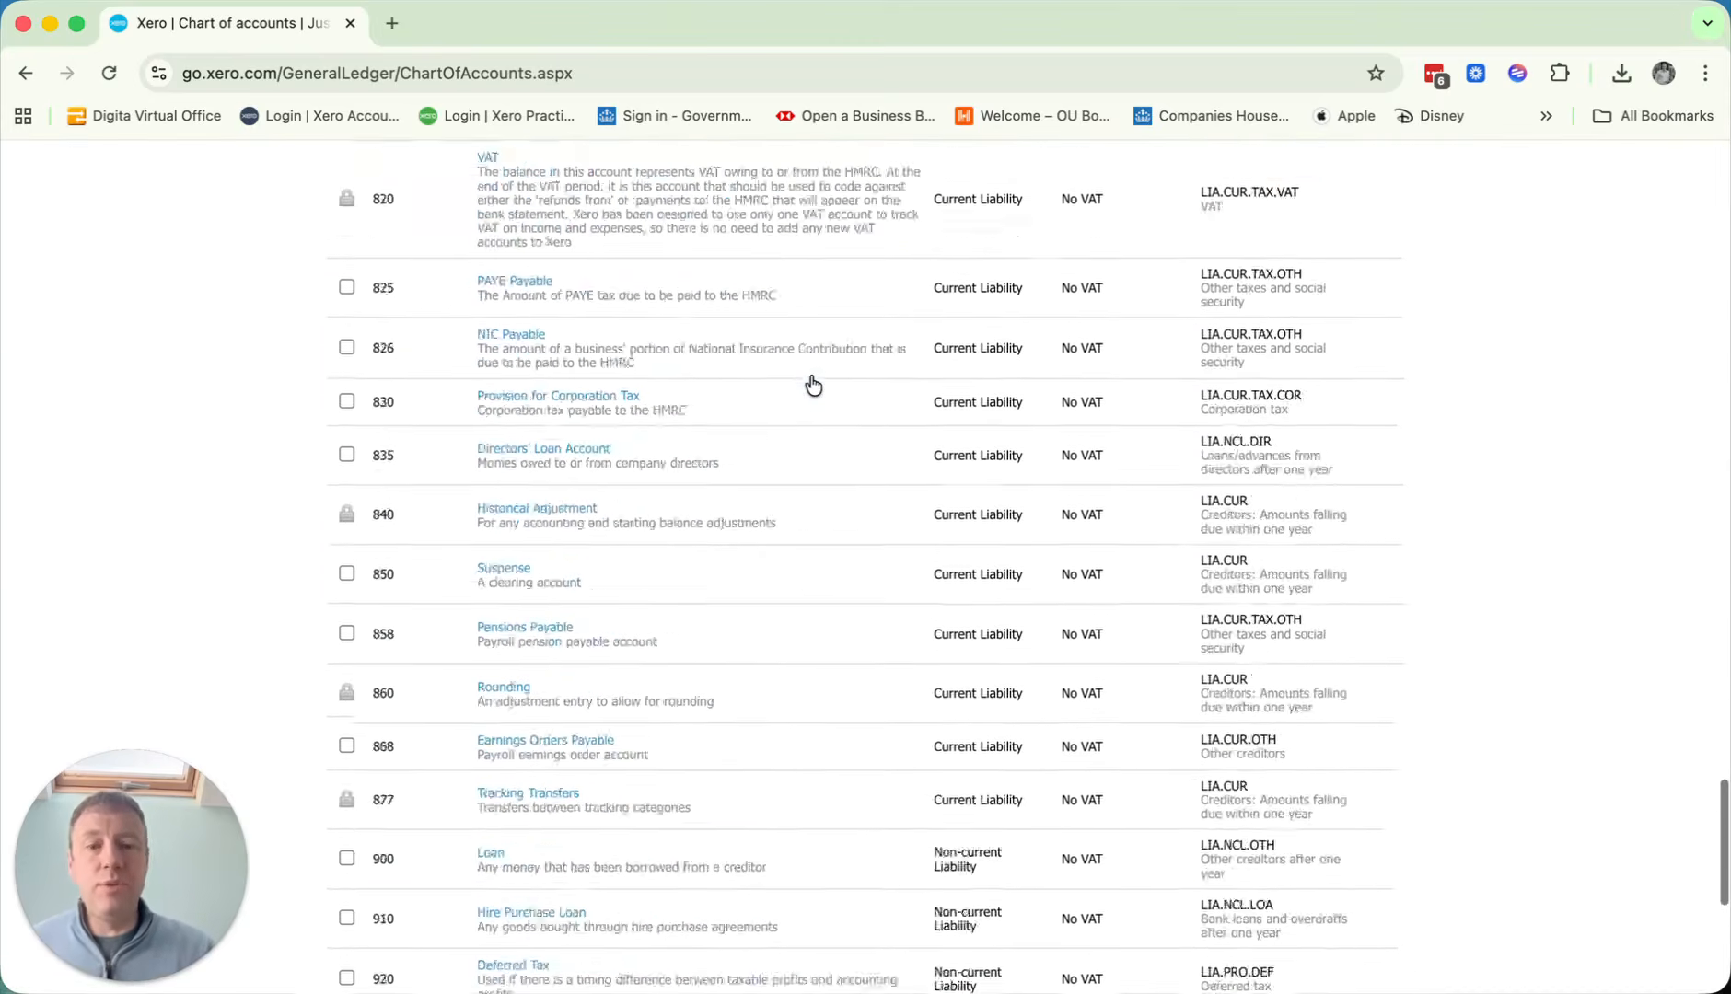
scroll(811, 380, down, 6)
click(1373, 909)
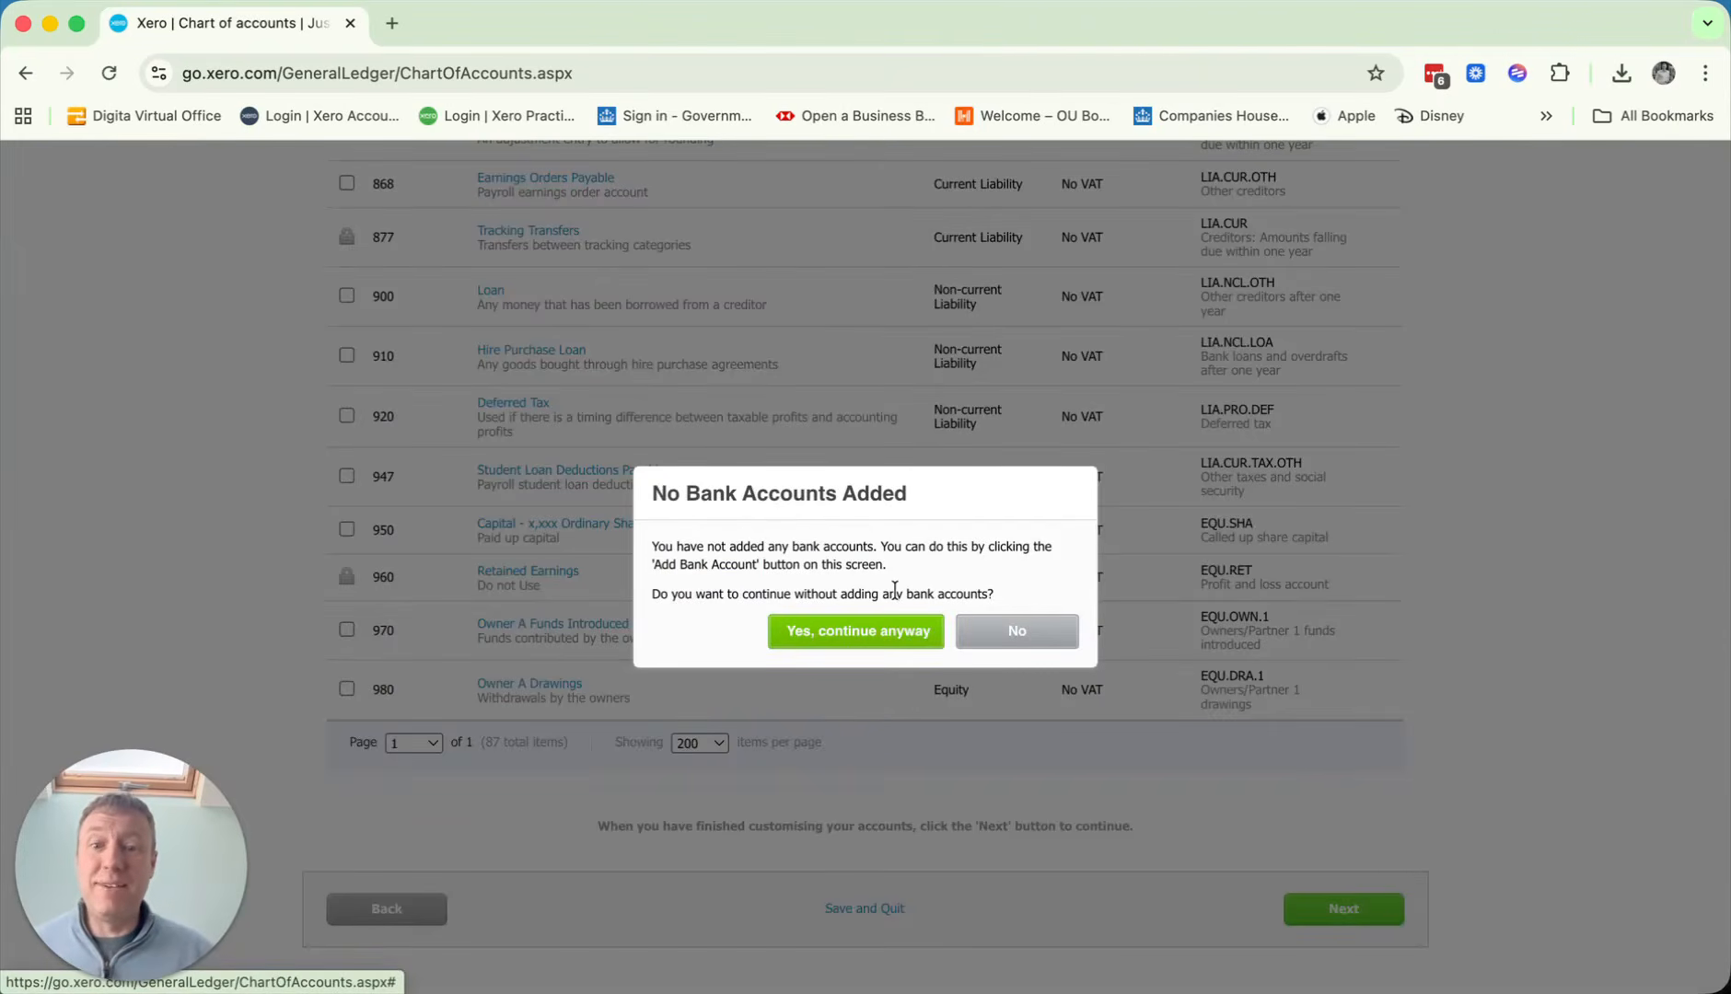
click(855, 630)
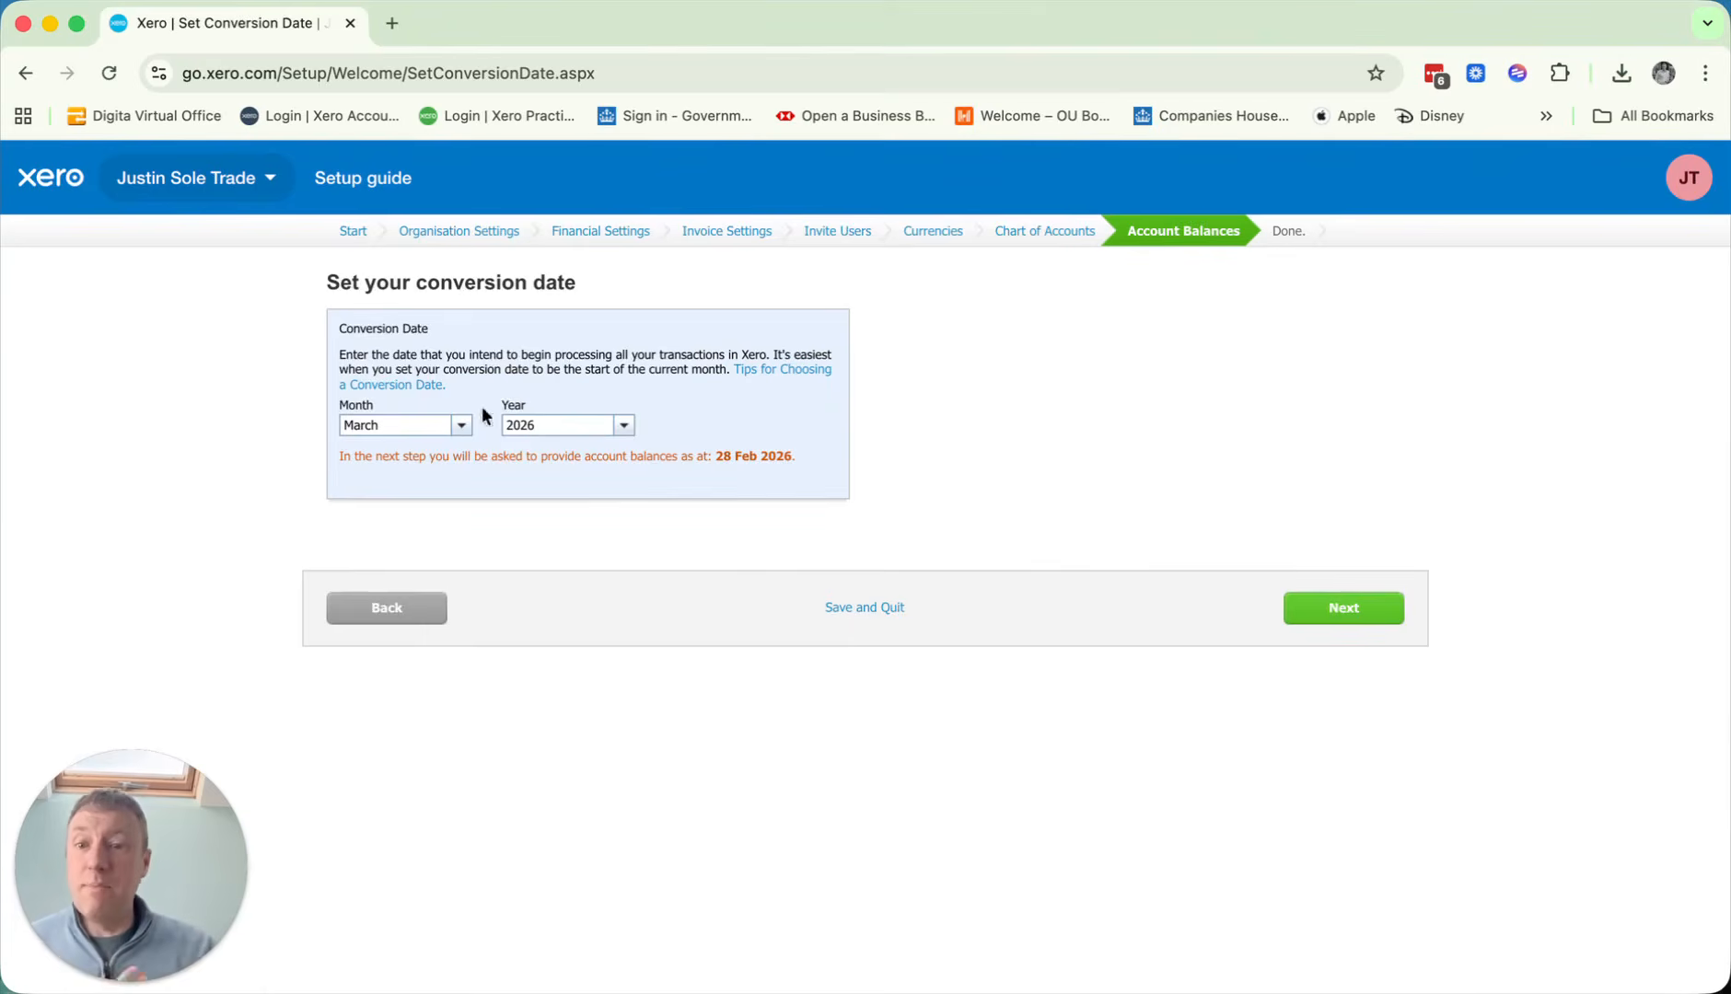
Set the conversion date to April 2026 and continue to the account balances.
click(460, 424)
click(398, 518)
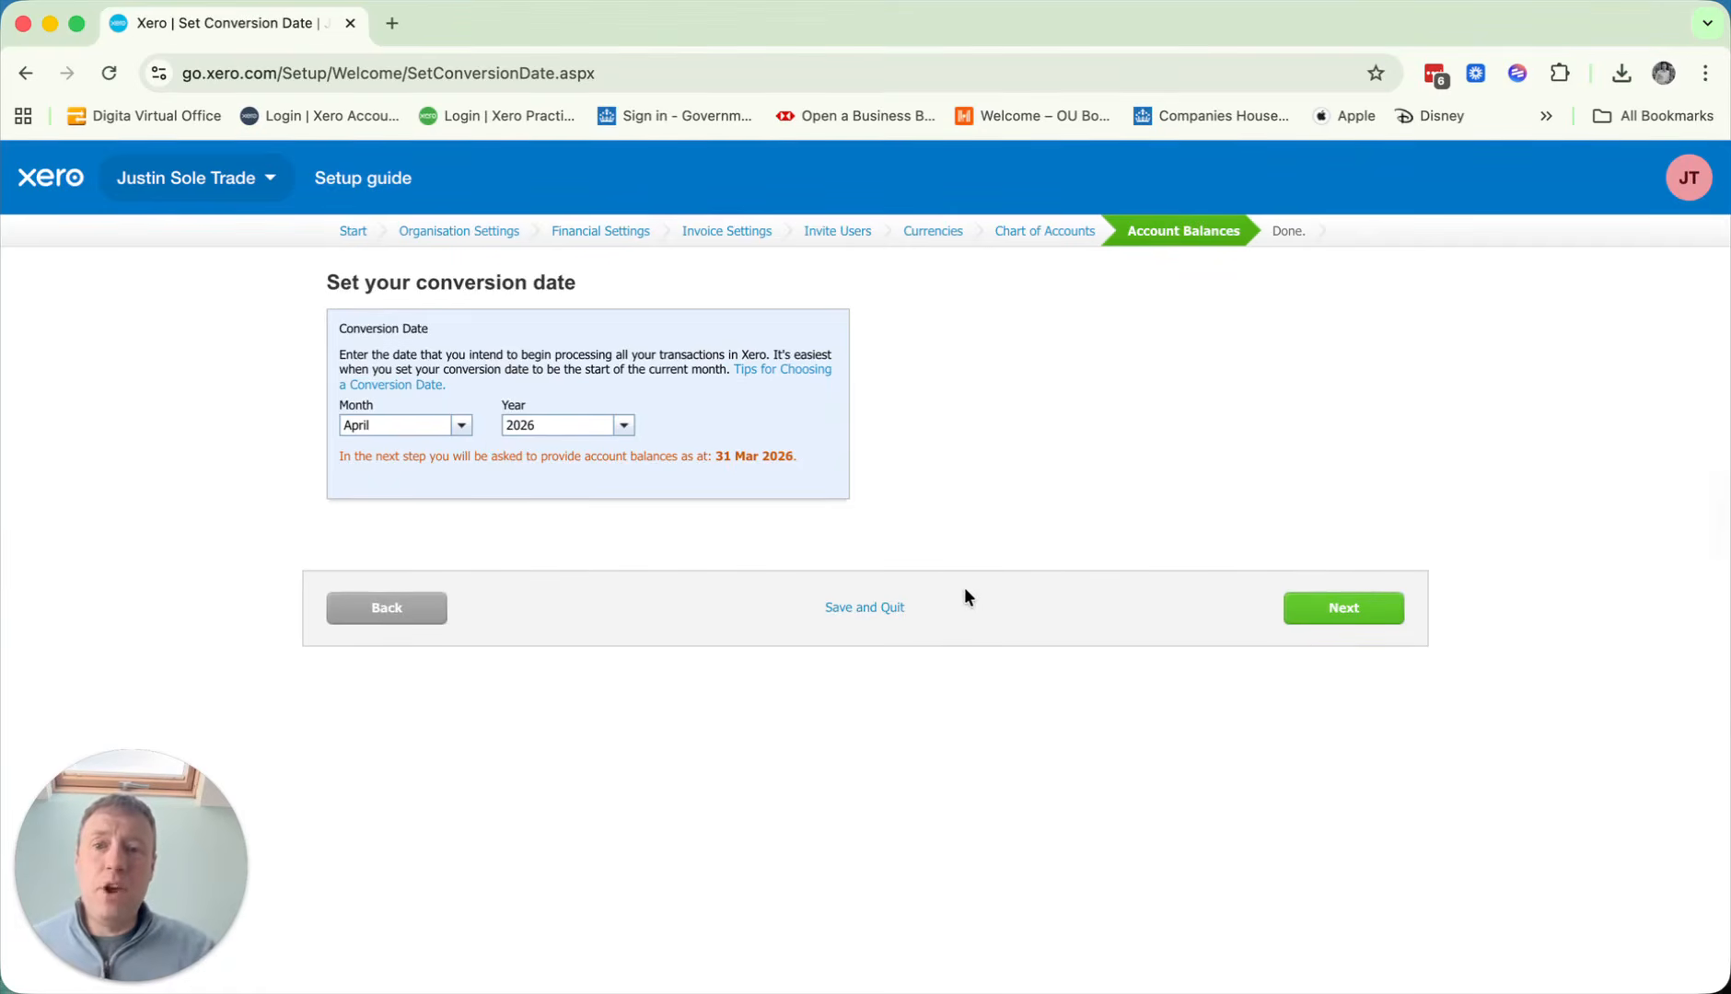
click(1353, 610)
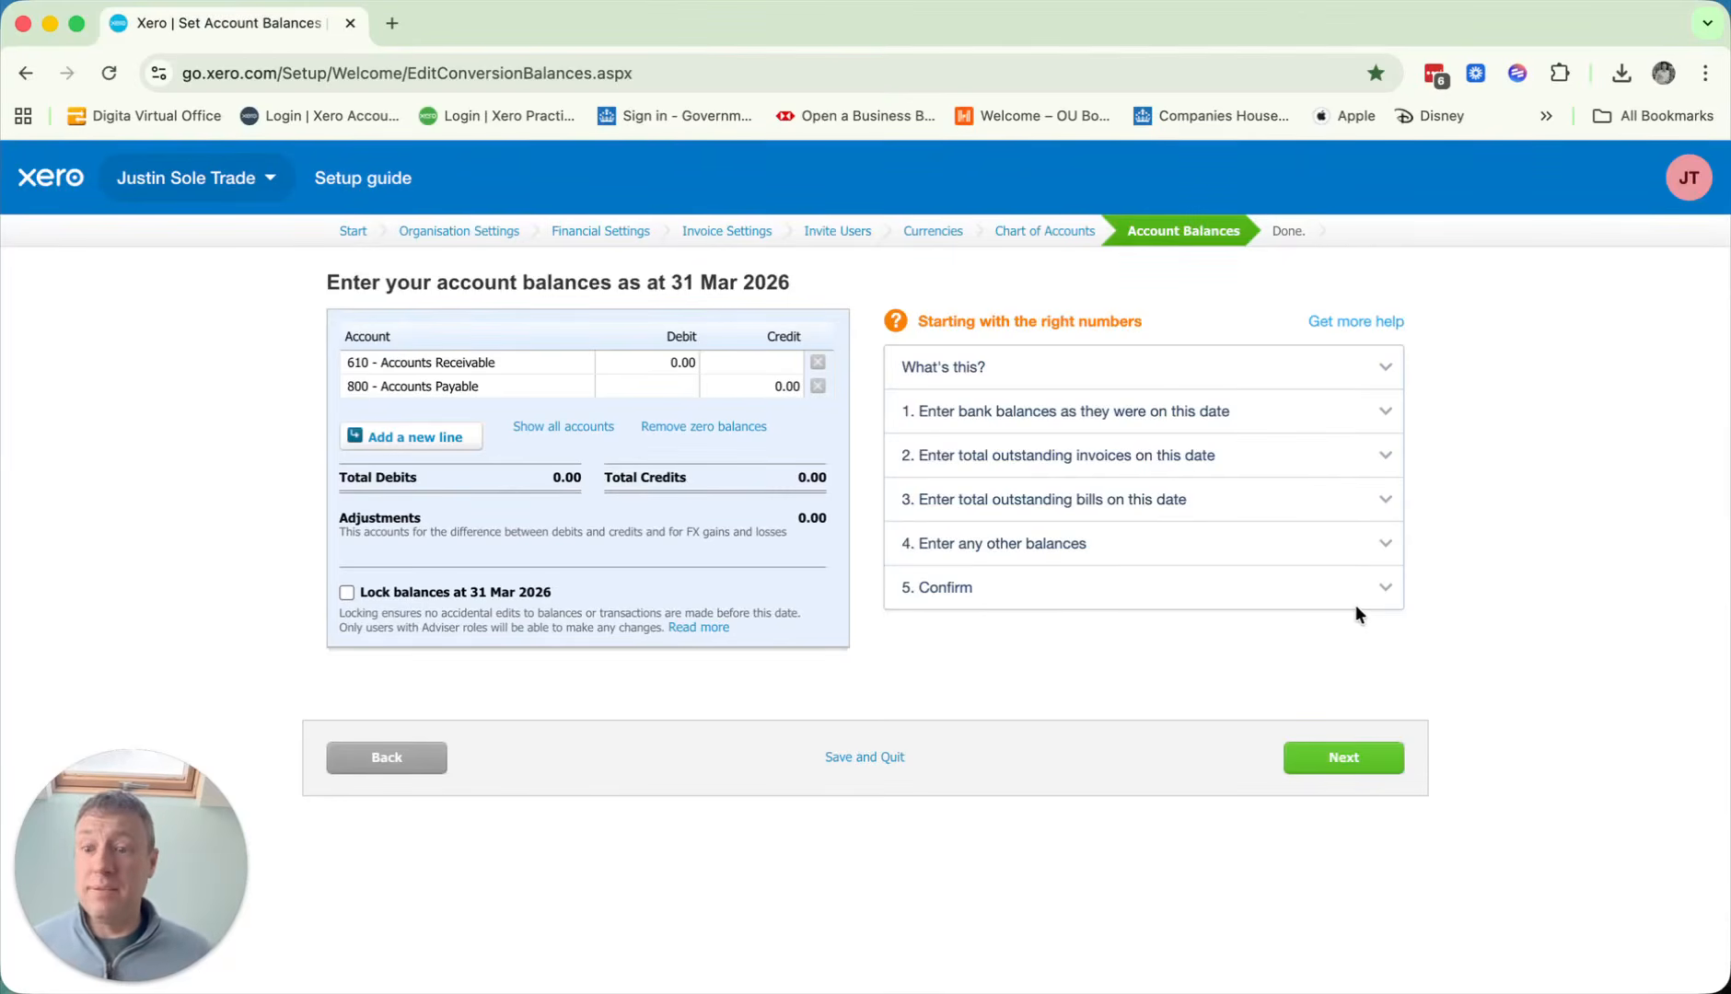
Show all accounts in the account balances table and look through the full list.
click(562, 426)
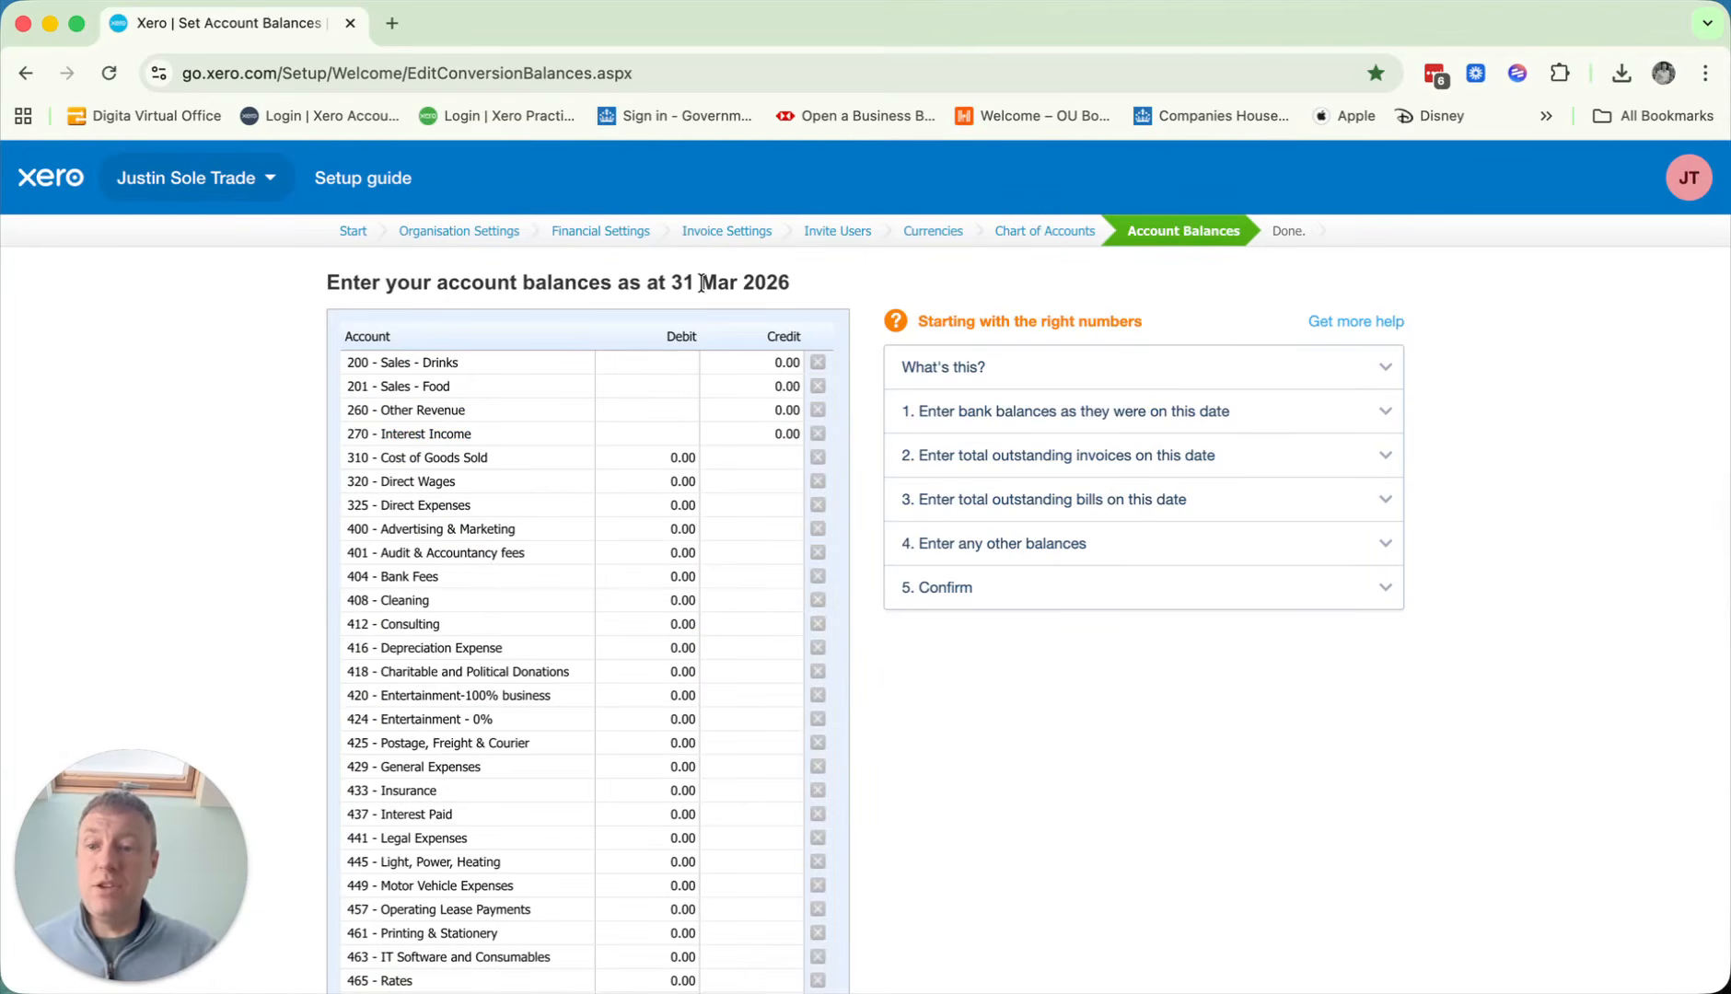
scroll(658, 562, down, 3)
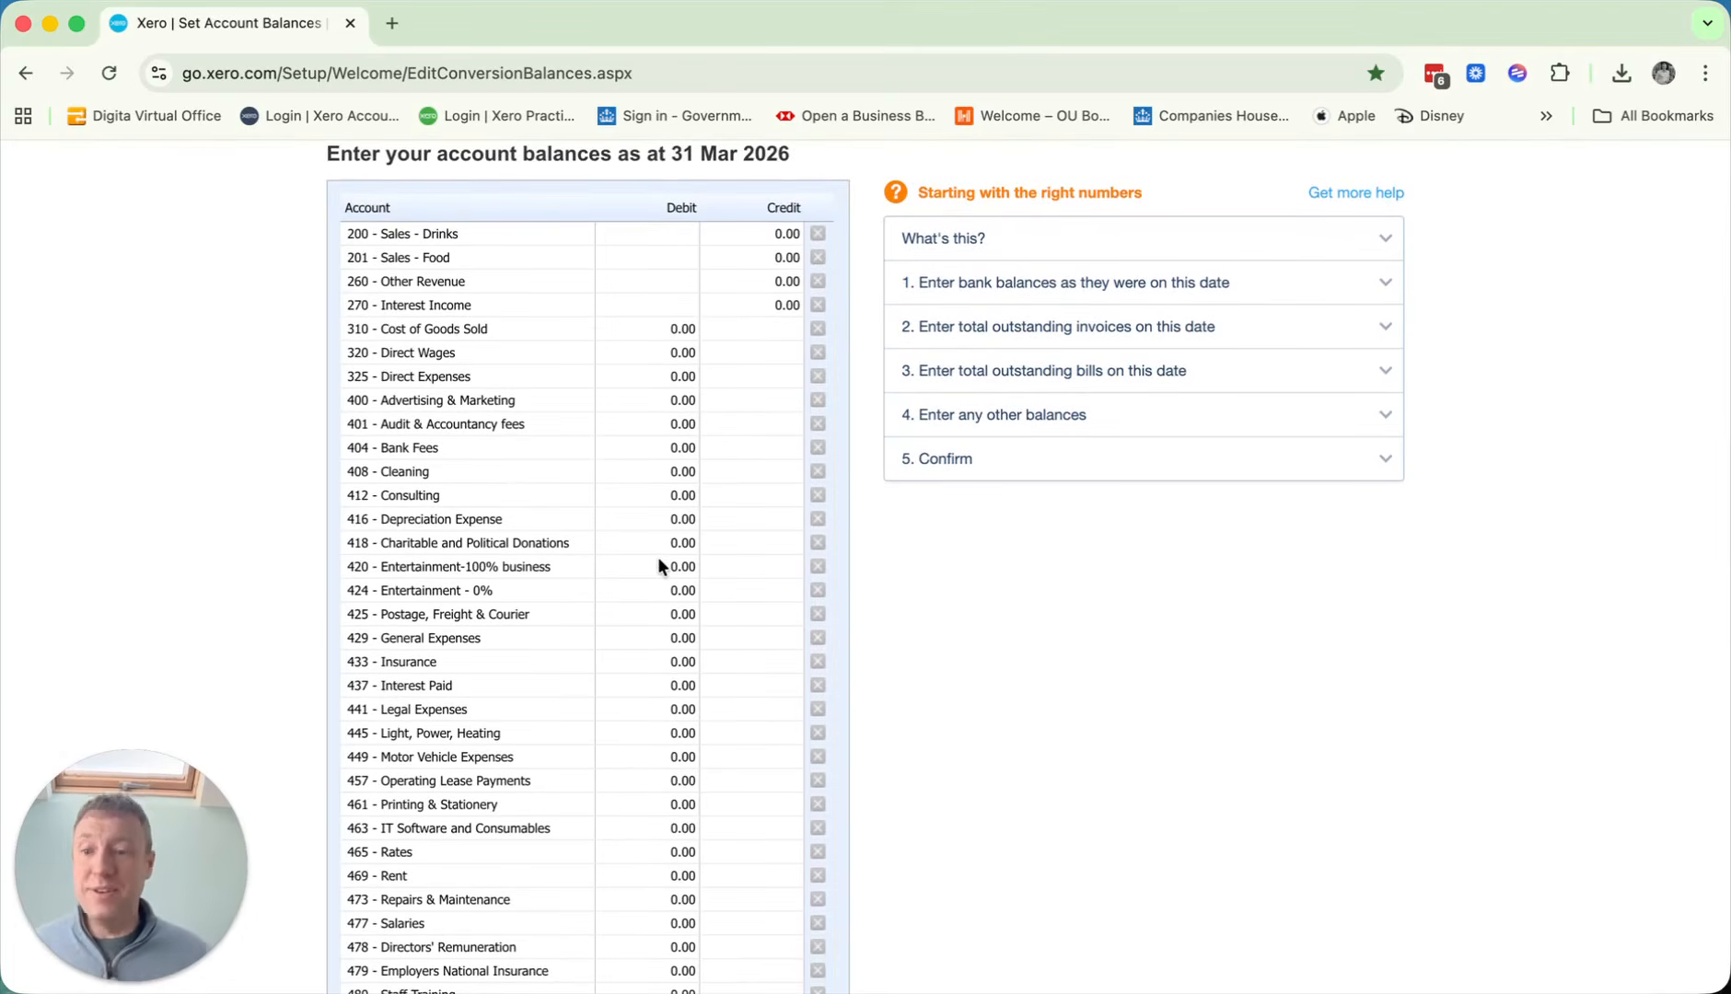
scroll(658, 564, down, 15)
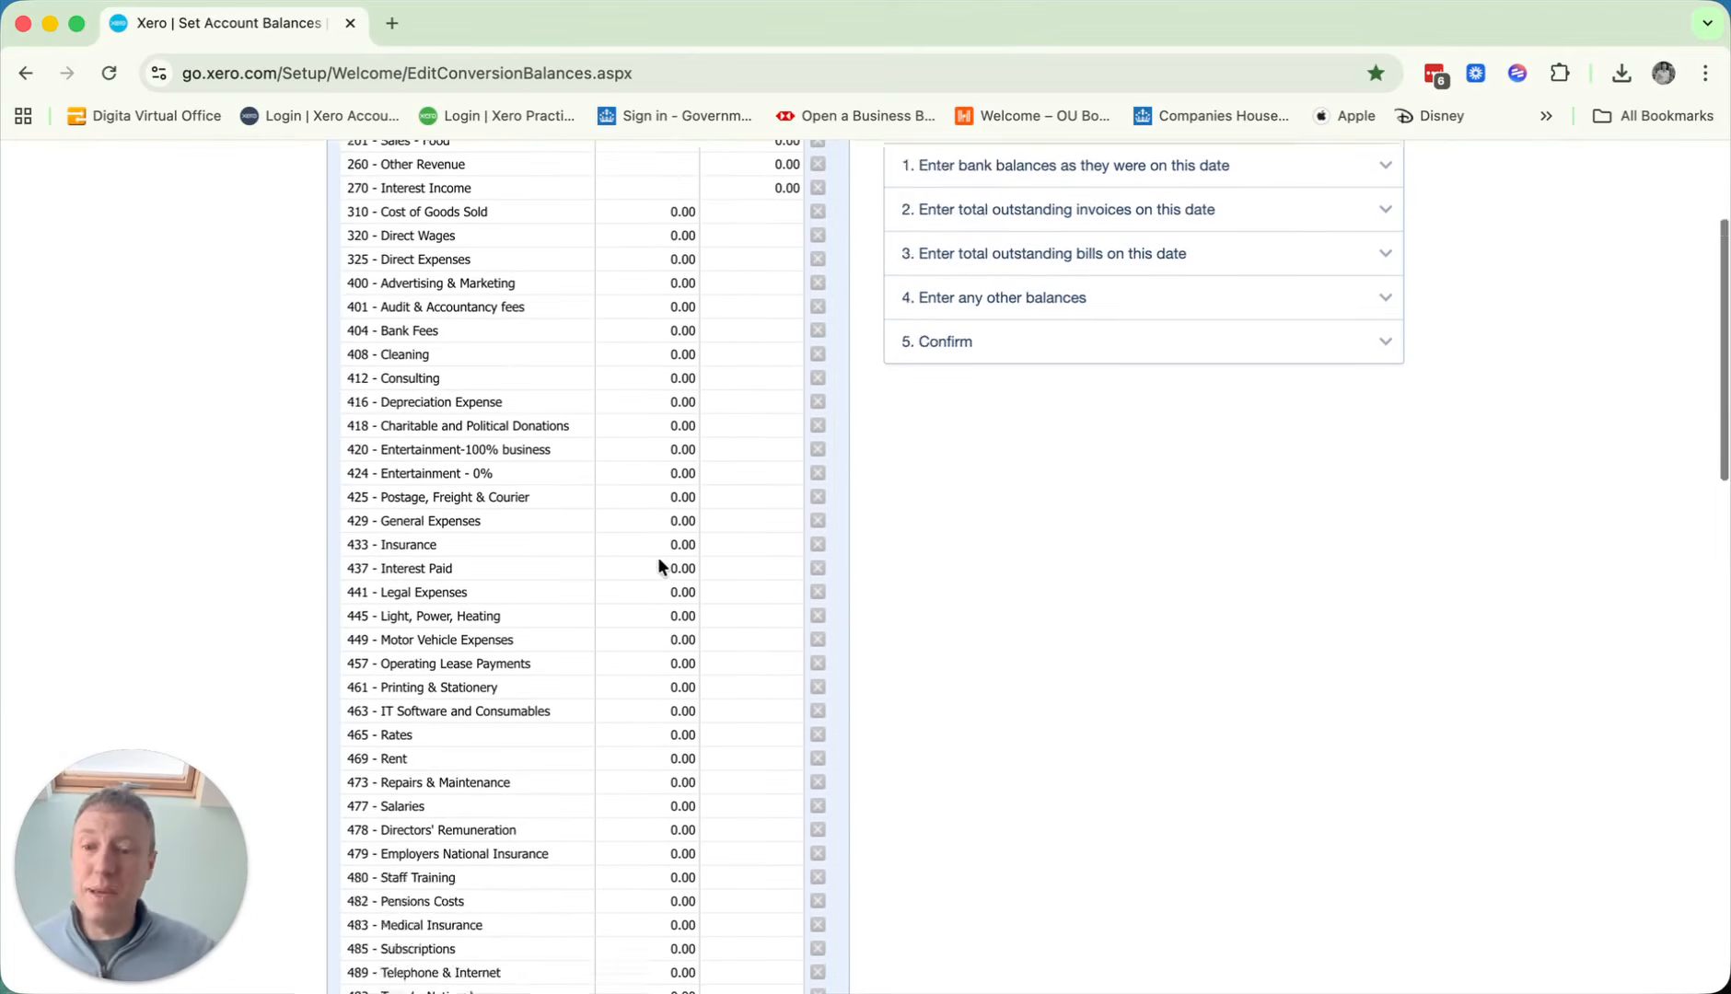
scroll(657, 557, down, 1)
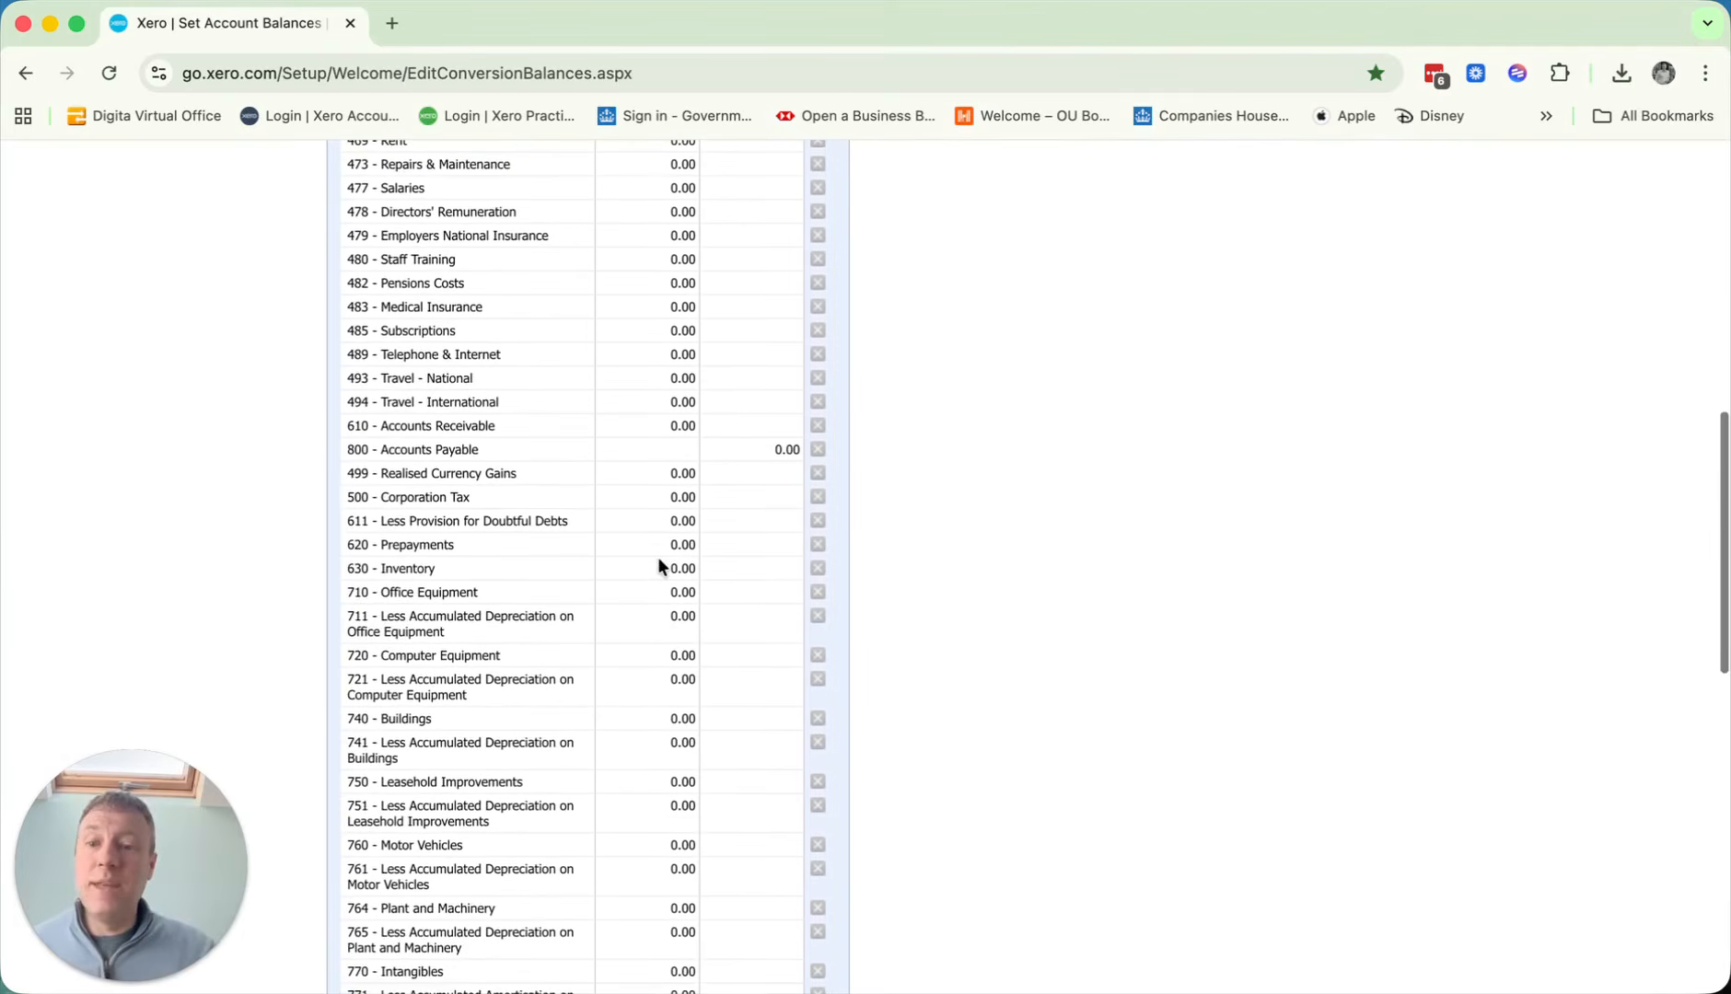
scroll(657, 557, down, 7)
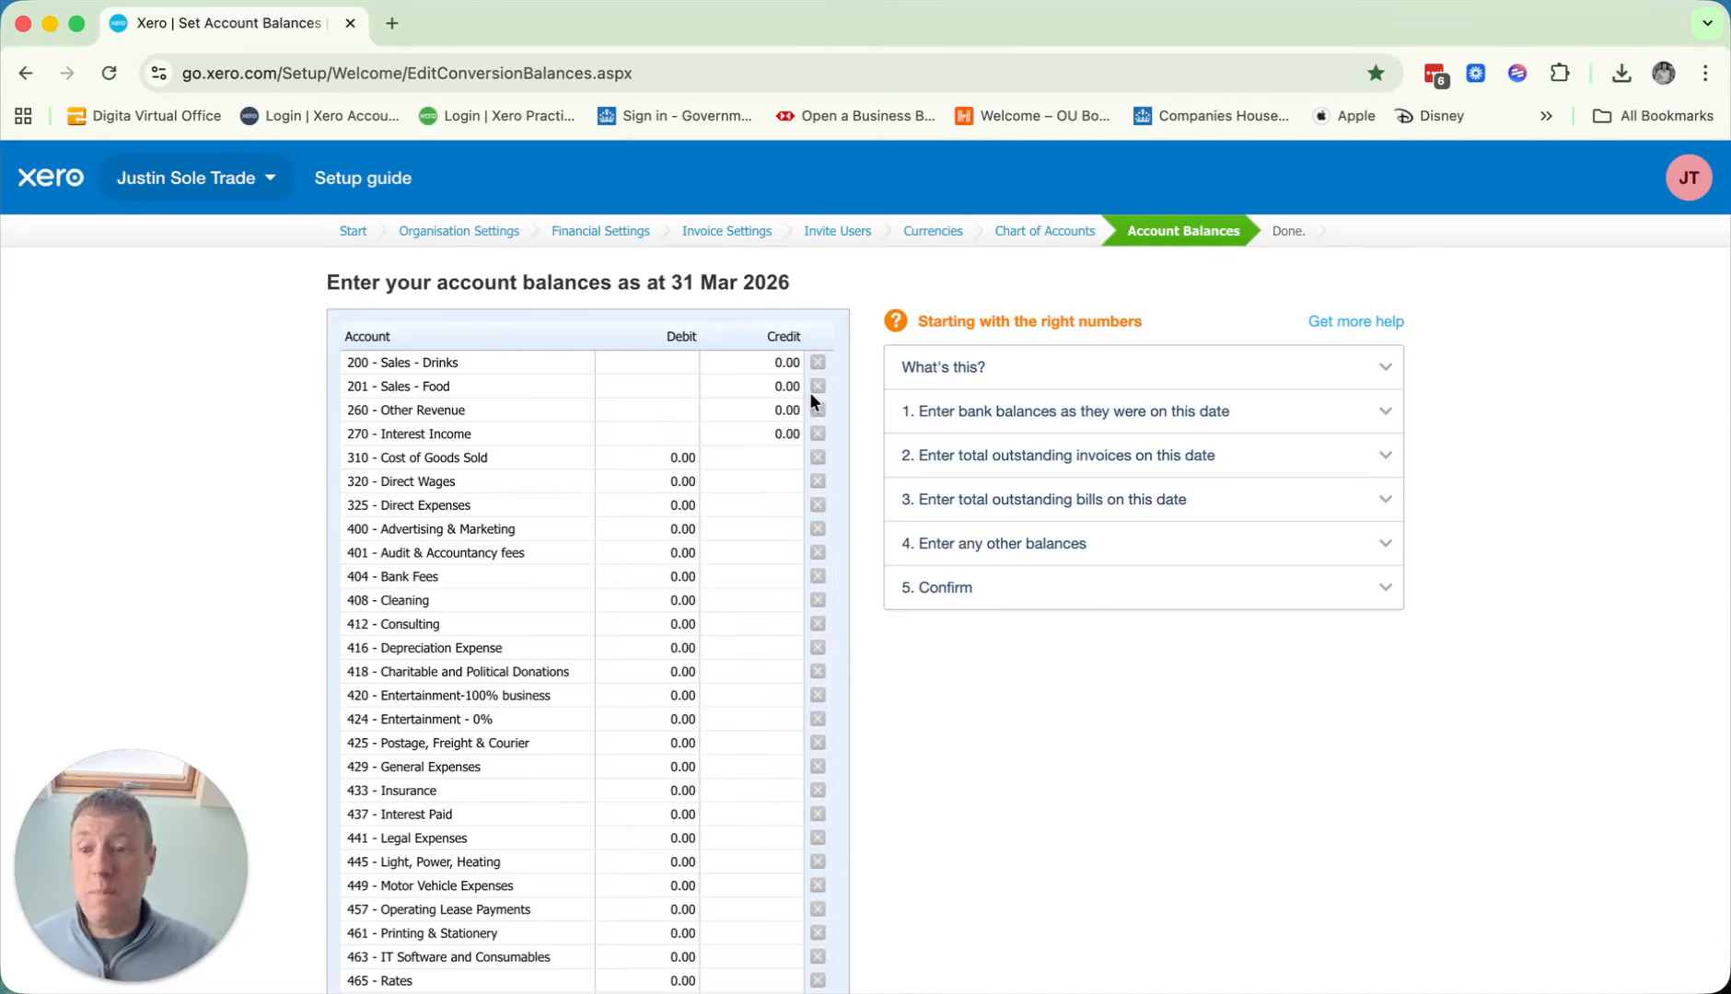
Return to the chart of accounts setup, keep the current chart, and start adding a bank account without a bank feed.
click(1047, 241)
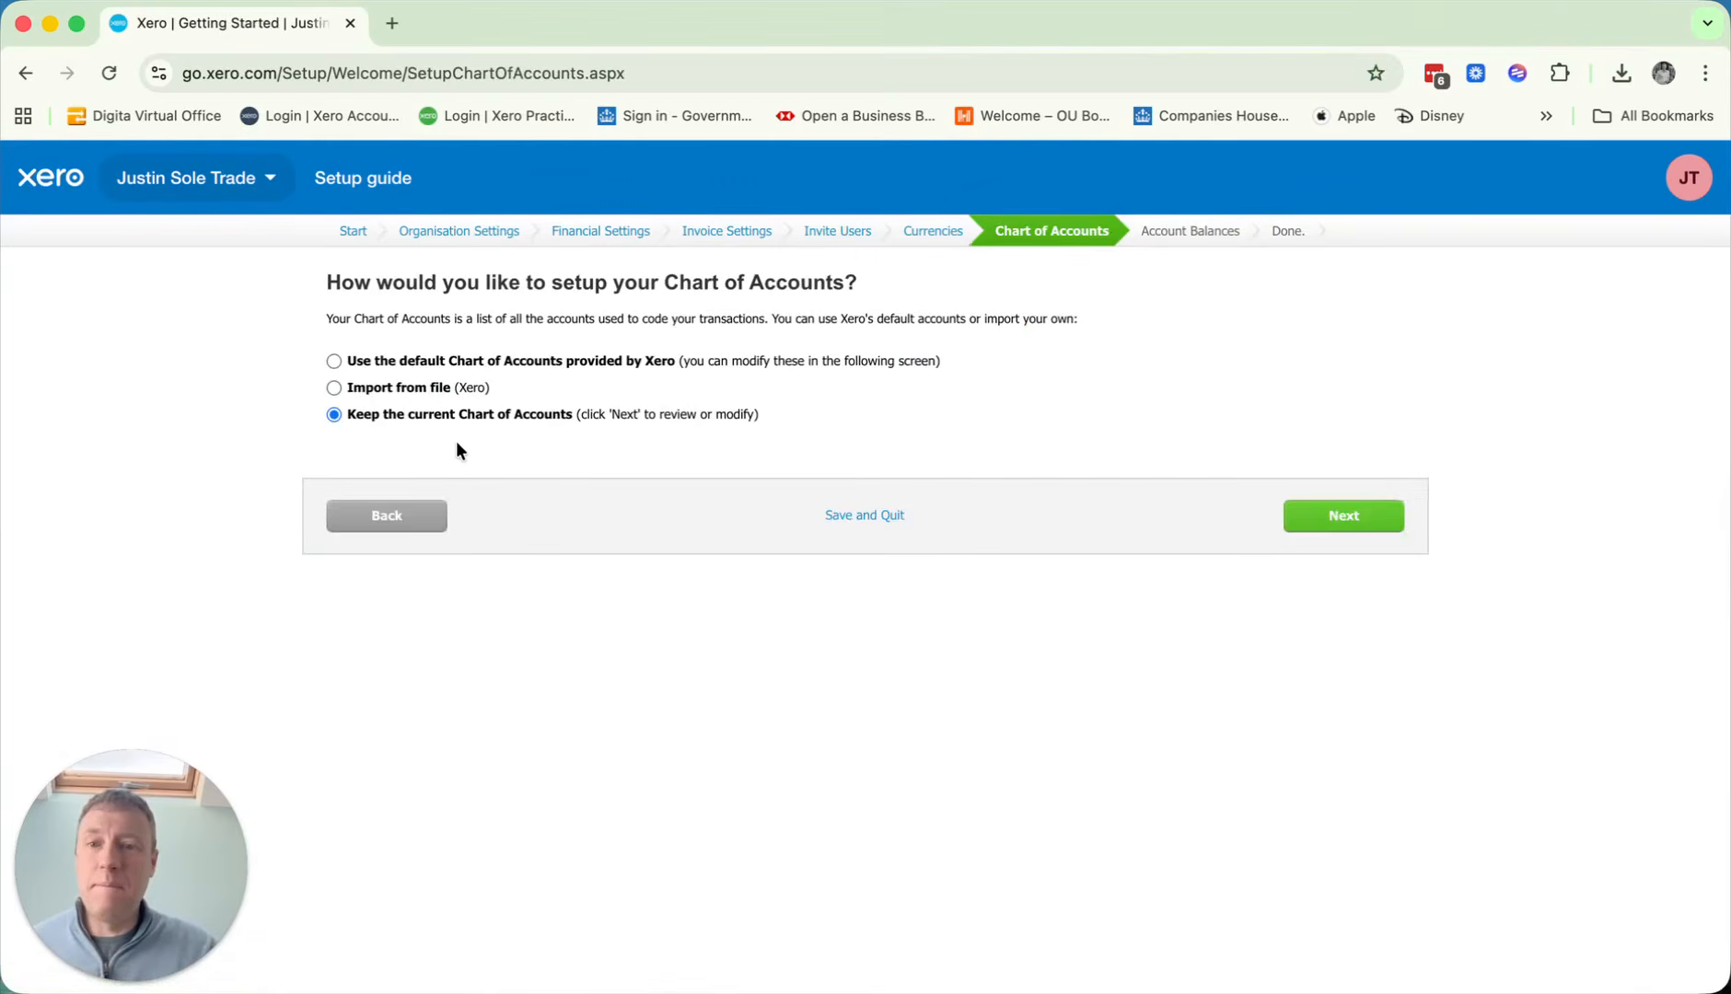
click(1330, 517)
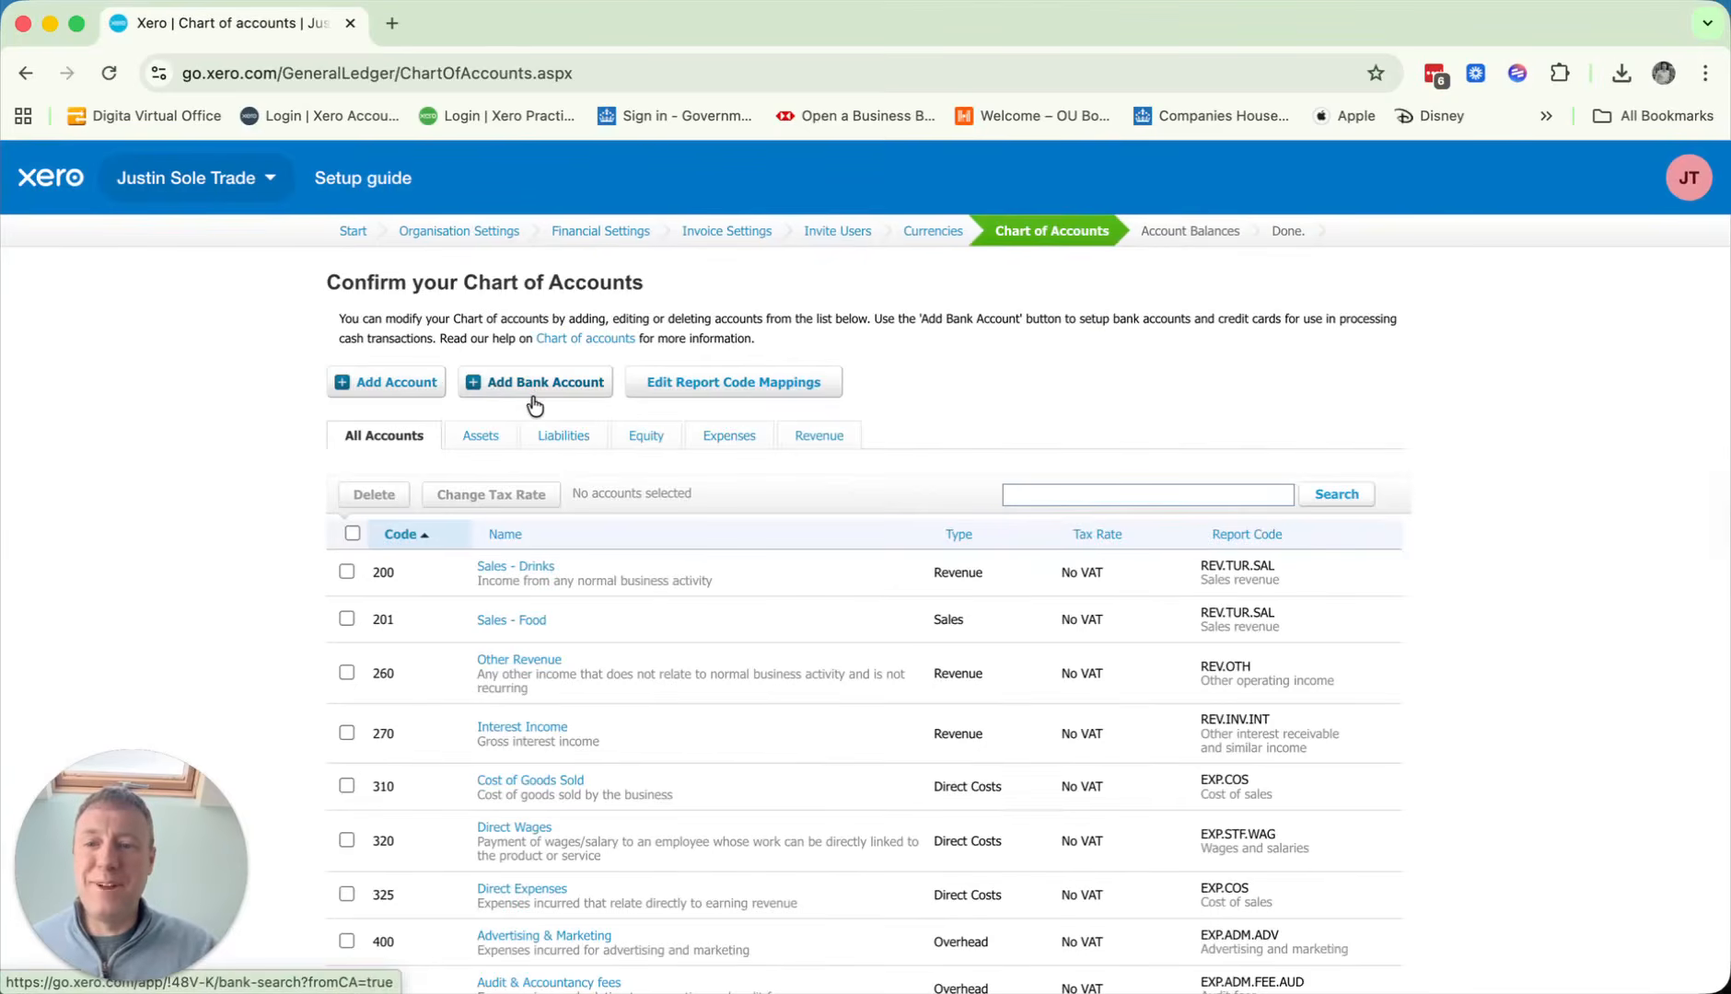
click(534, 403)
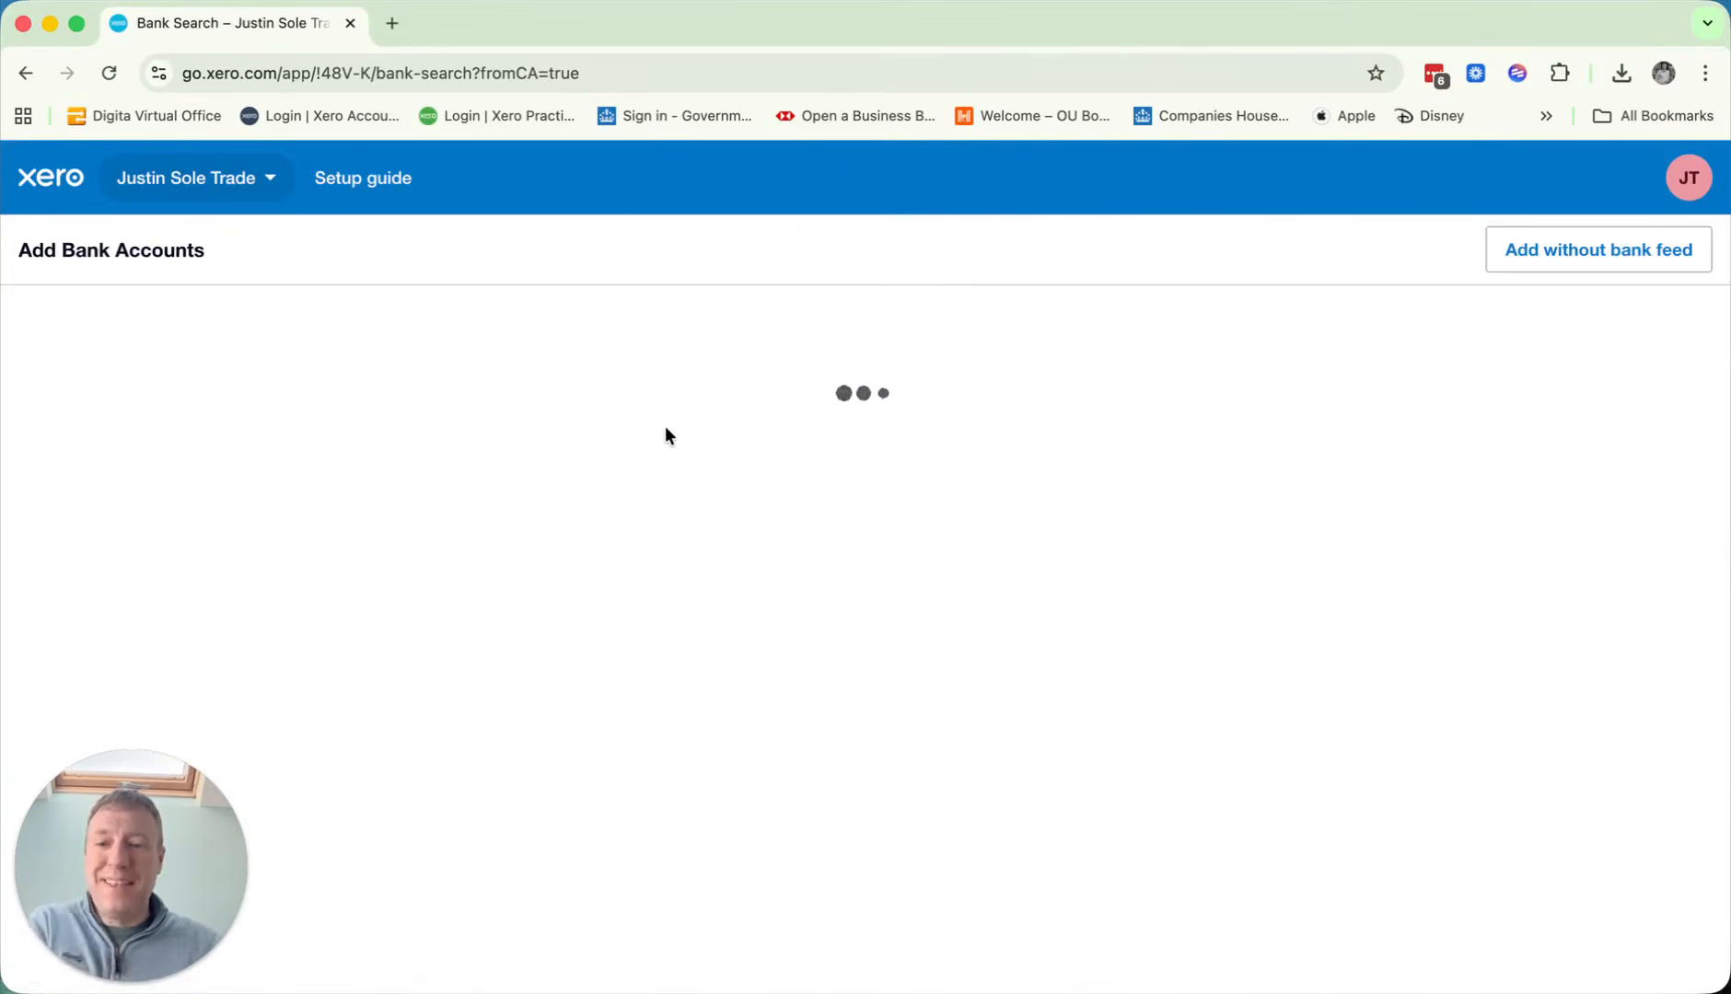
click(1561, 250)
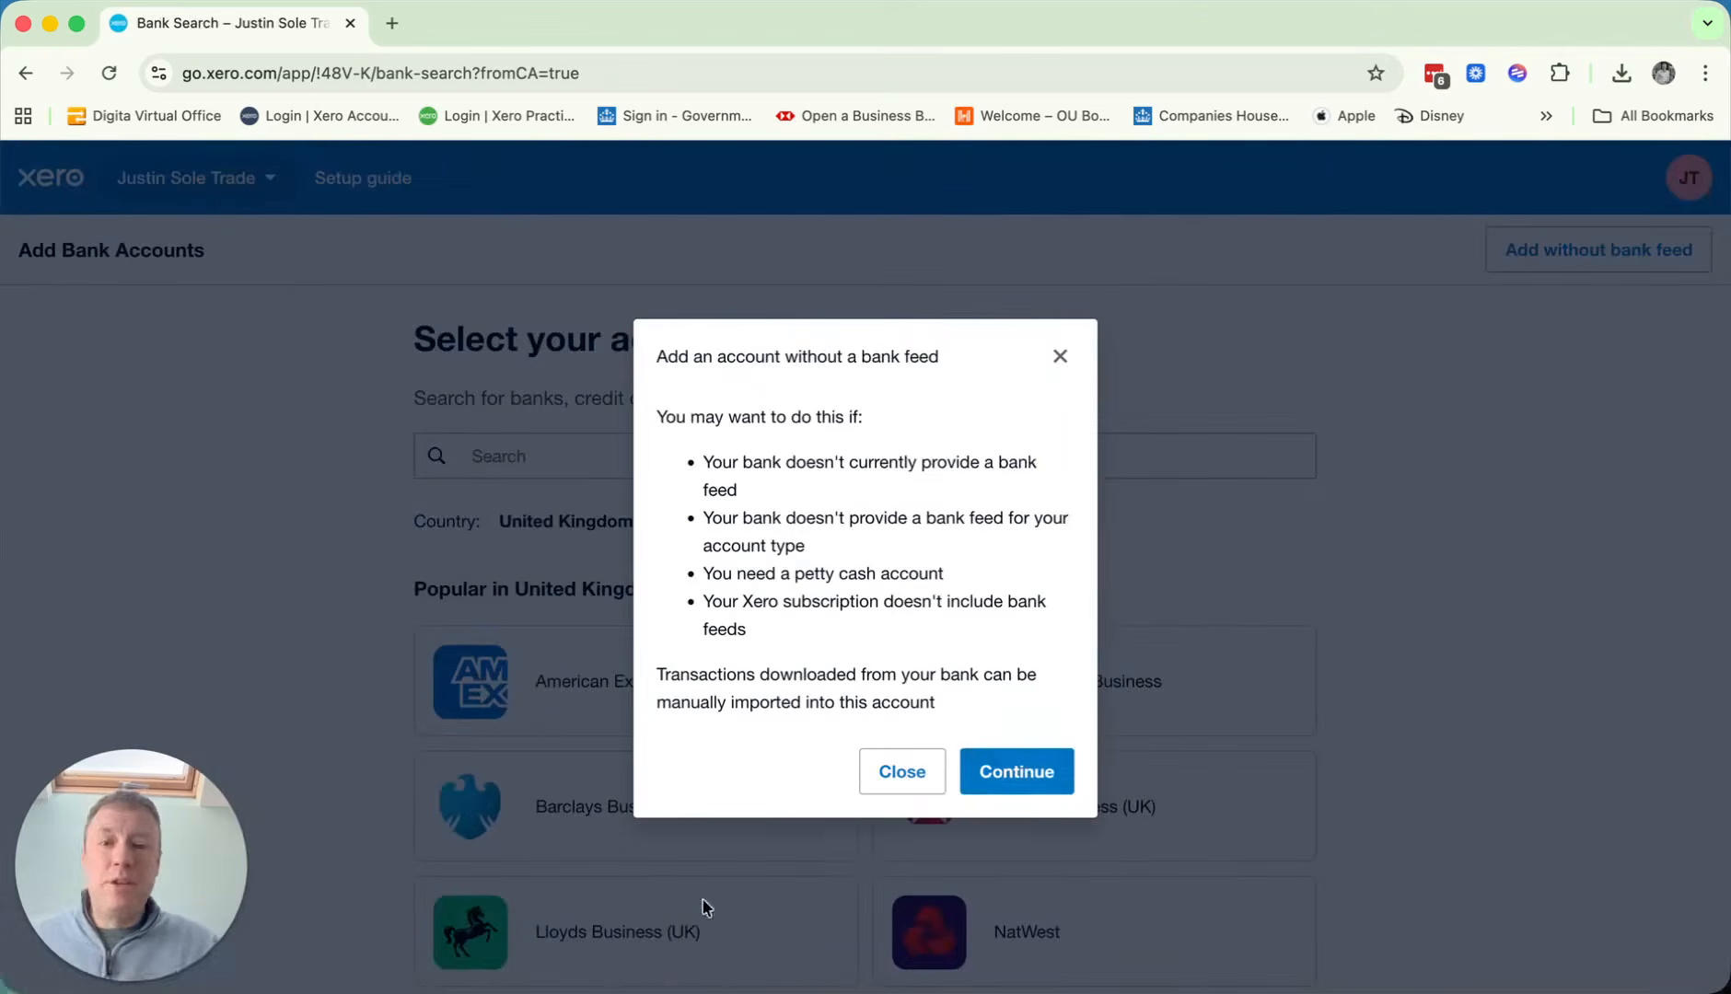
click(1022, 776)
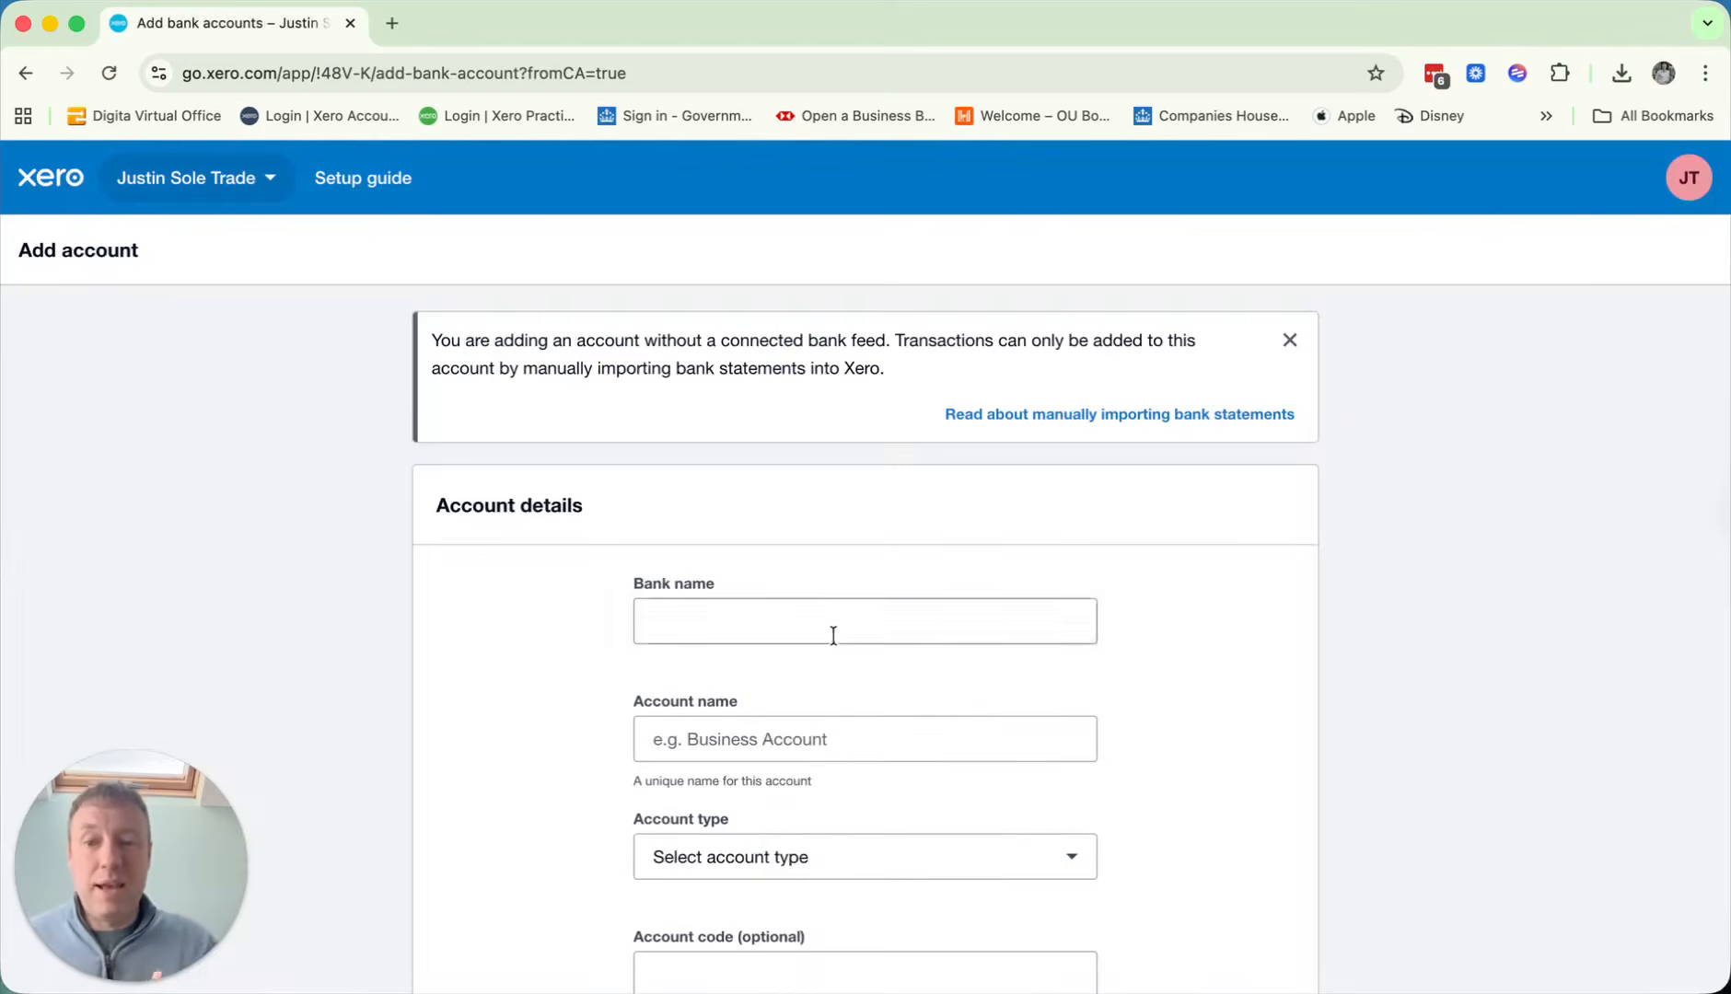
Add a GBP bank account with bank name Test, name Current Account, type Other and code 000000, filling in the account number.
click(833, 635)
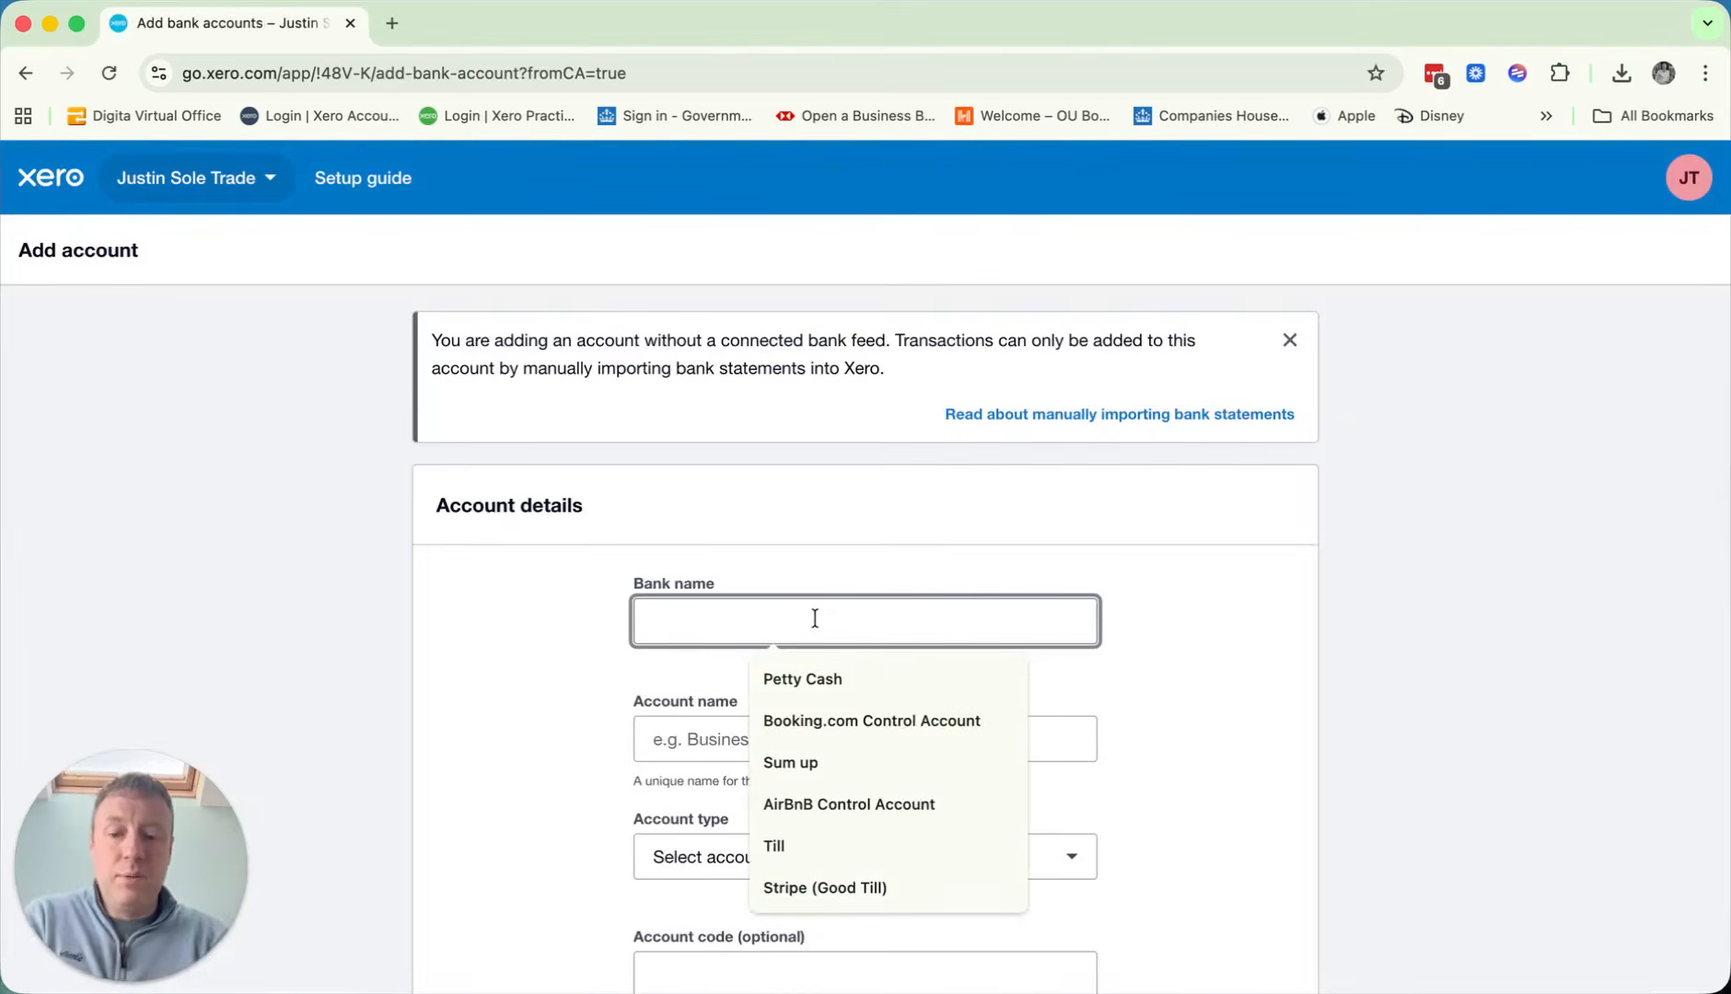
text(Test)
key(Tab)
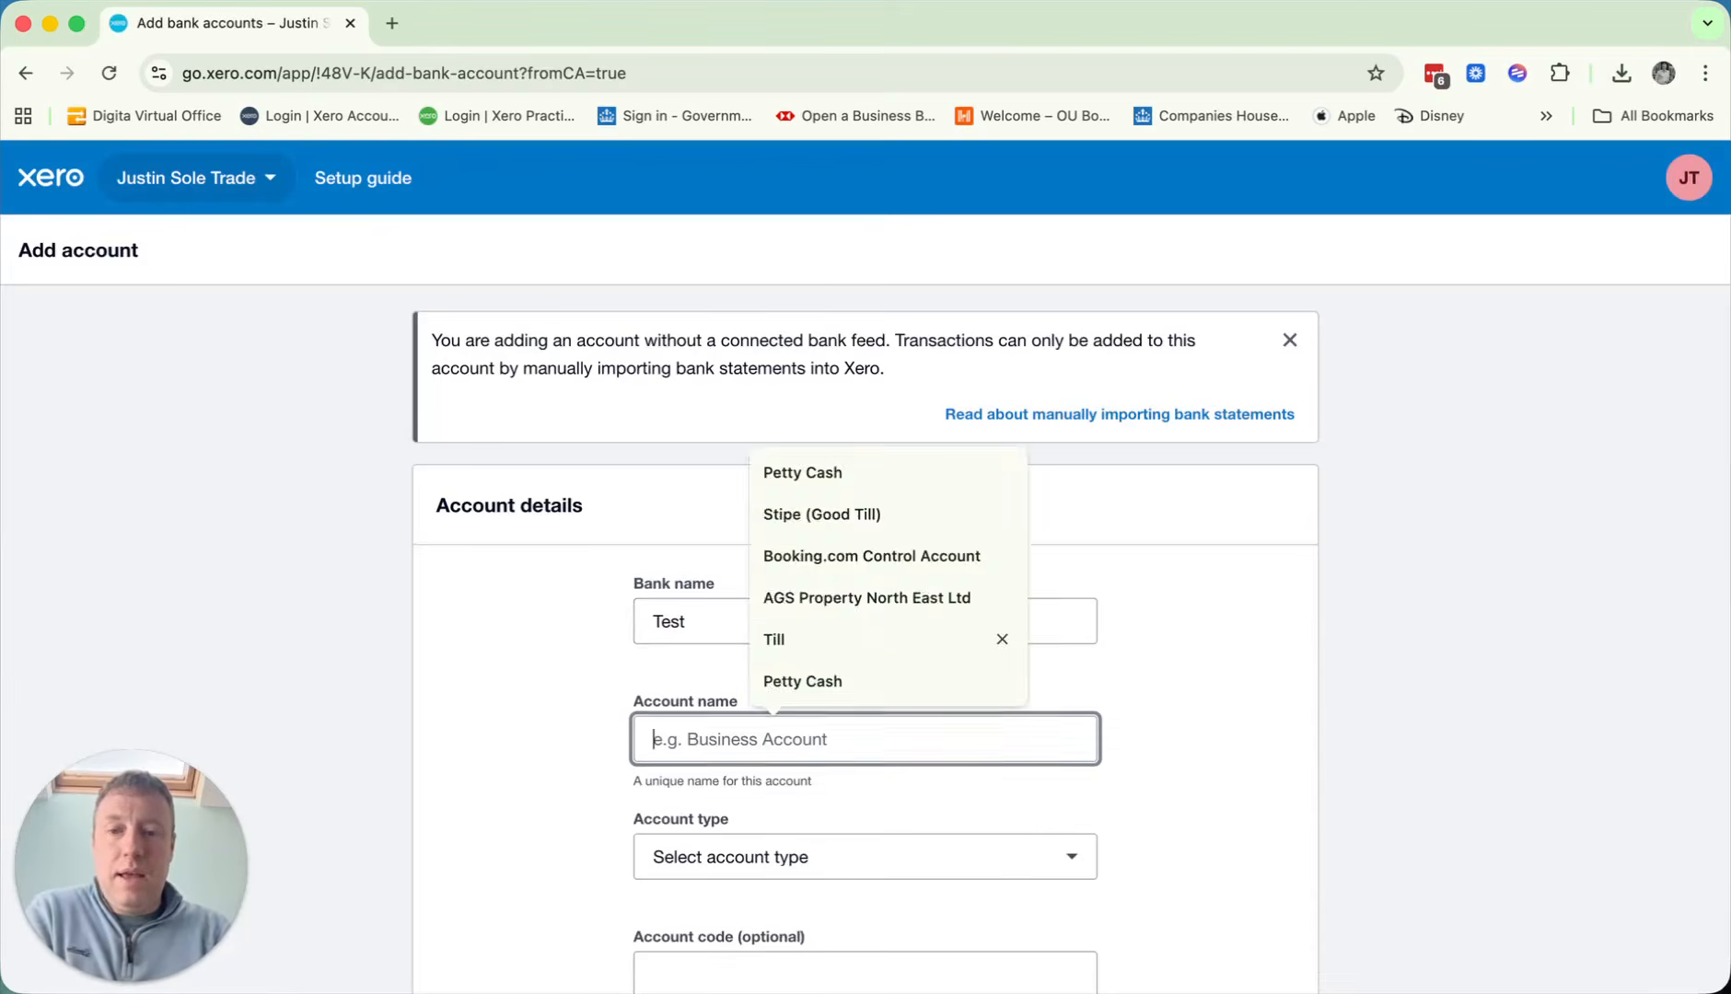
text(Current Account)
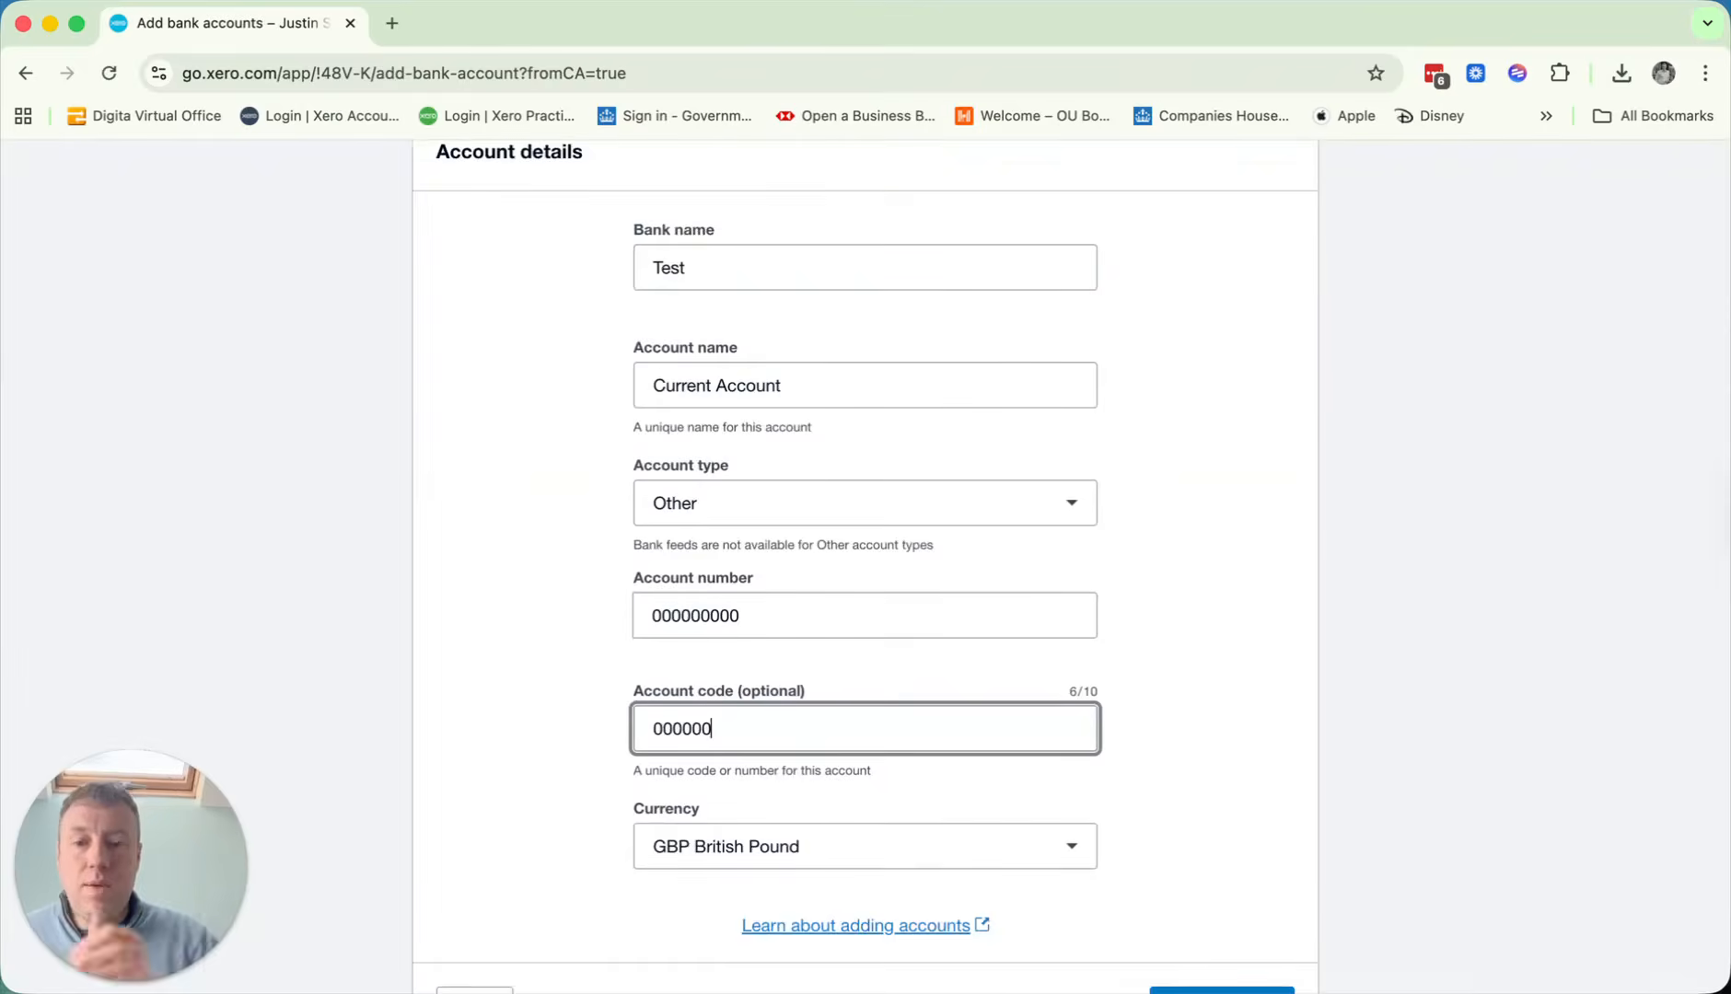
scroll(1157, 861, down, 2)
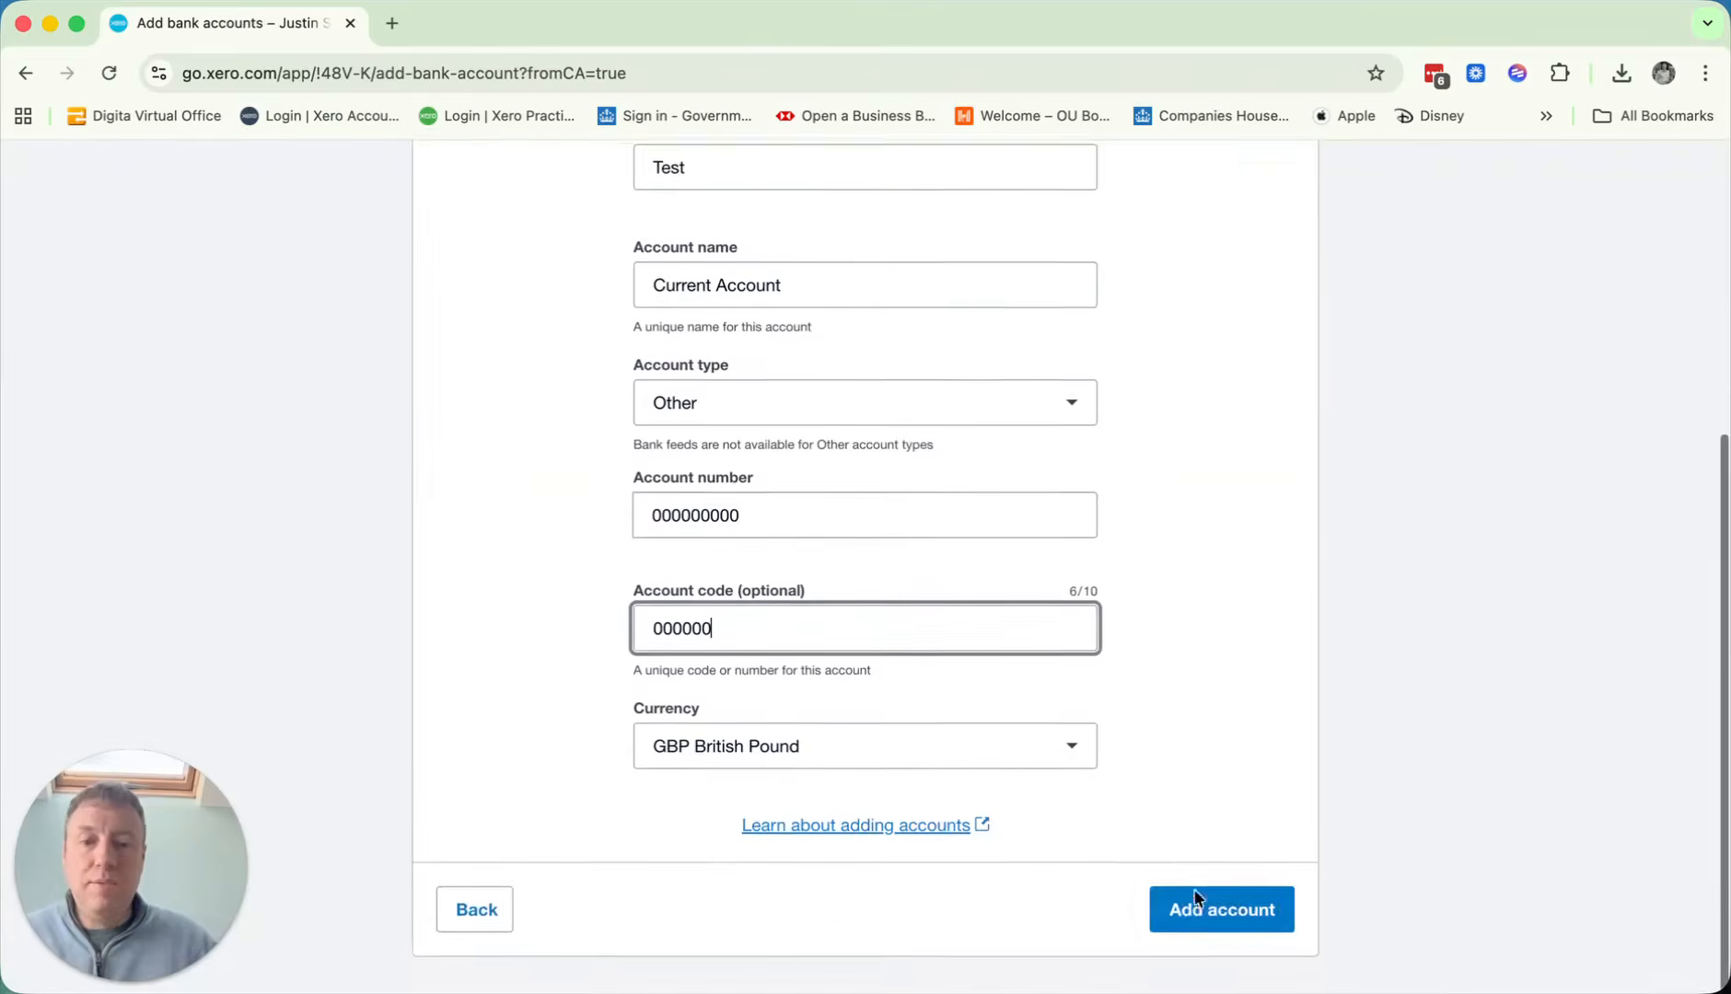
click(1233, 925)
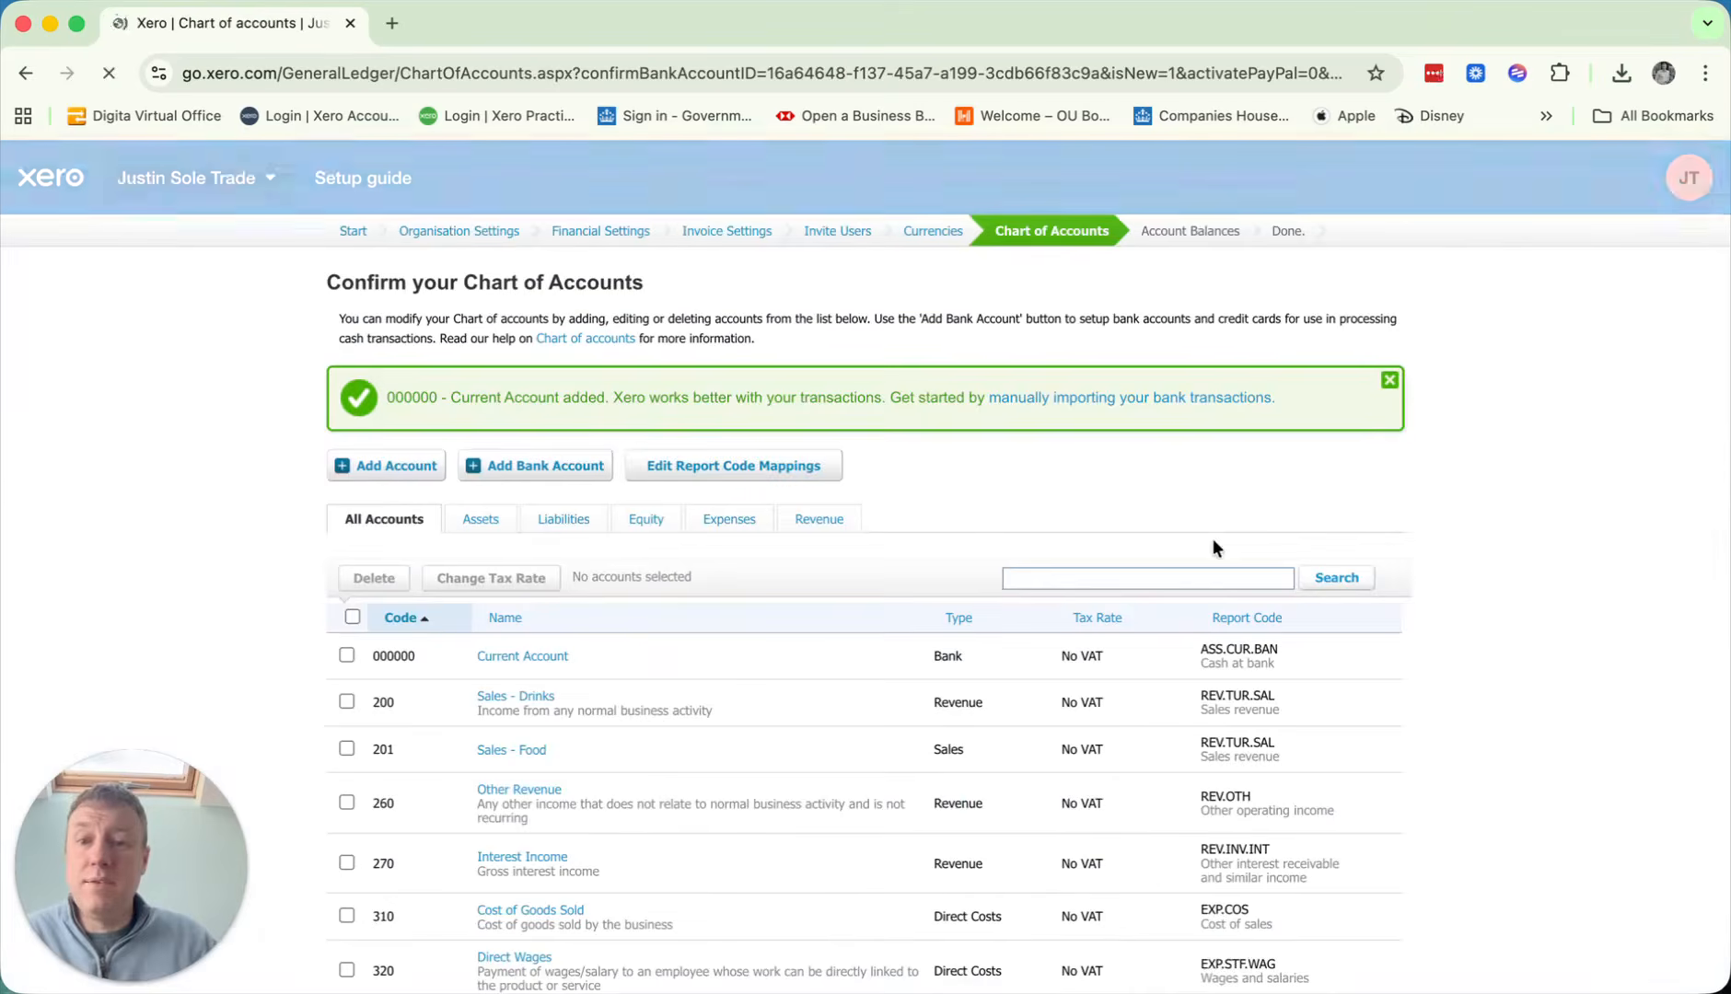
Proceed through the chart of accounts and the conversion date to the account balances entry.
scroll(879, 523, down, 2)
scroll(1007, 523, down, 20)
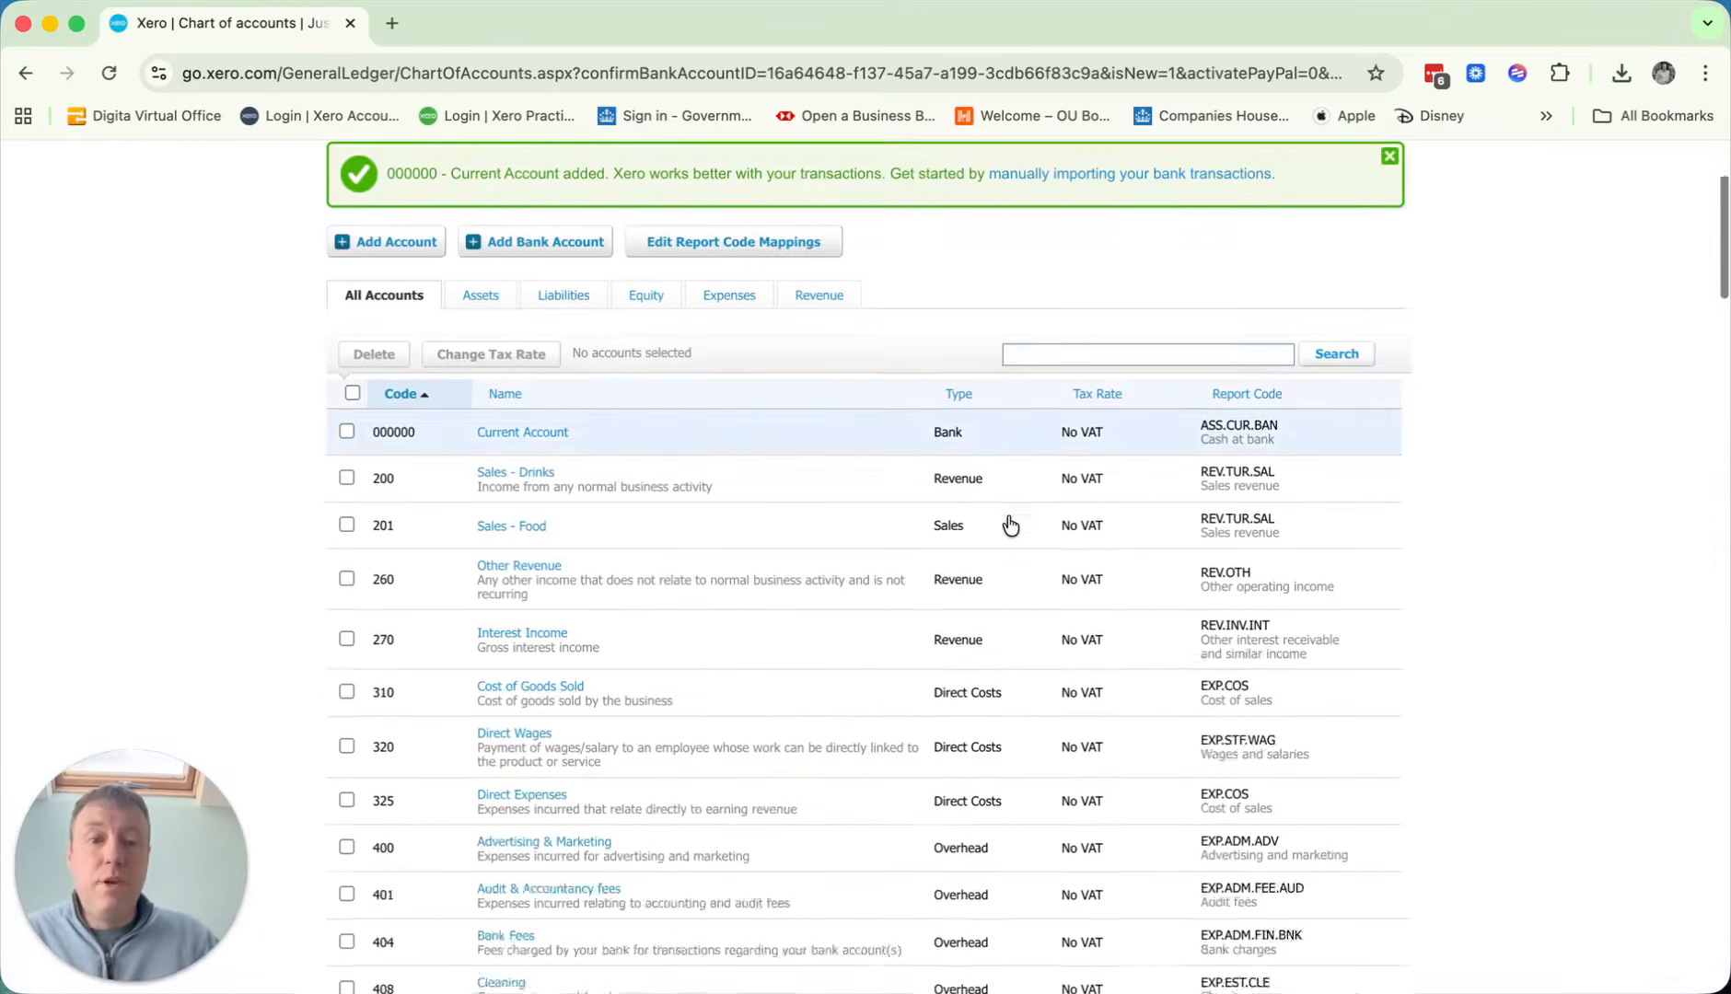
click(1368, 914)
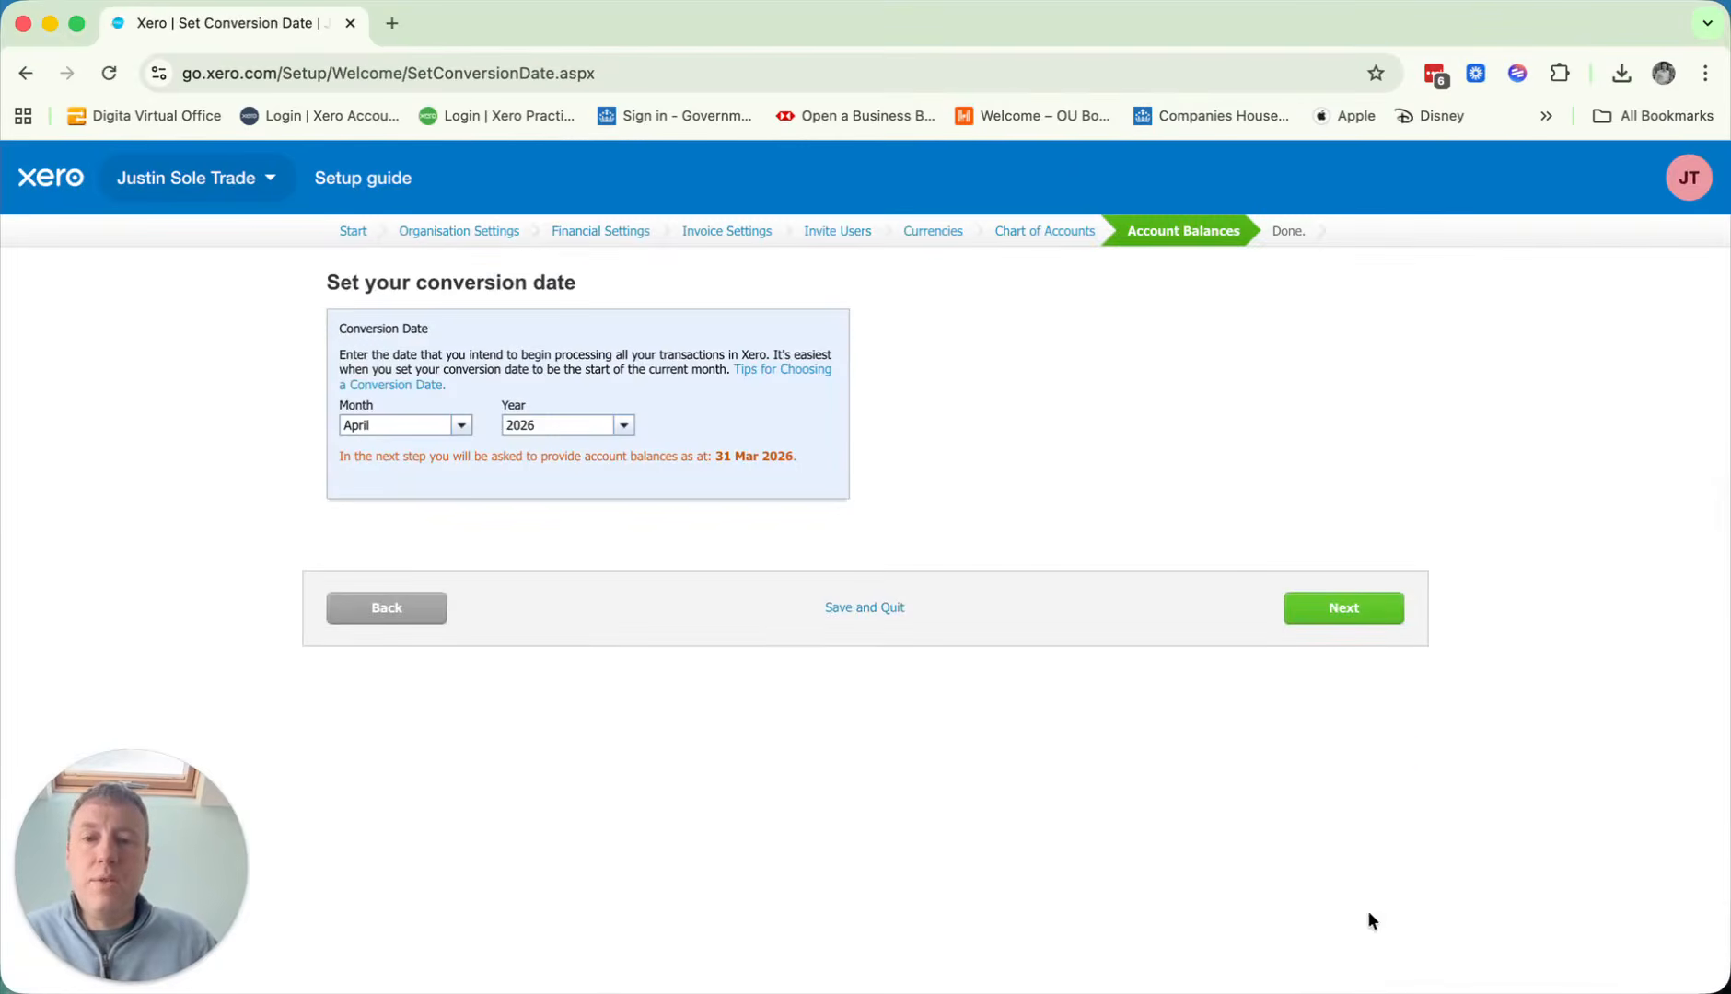
click(1351, 609)
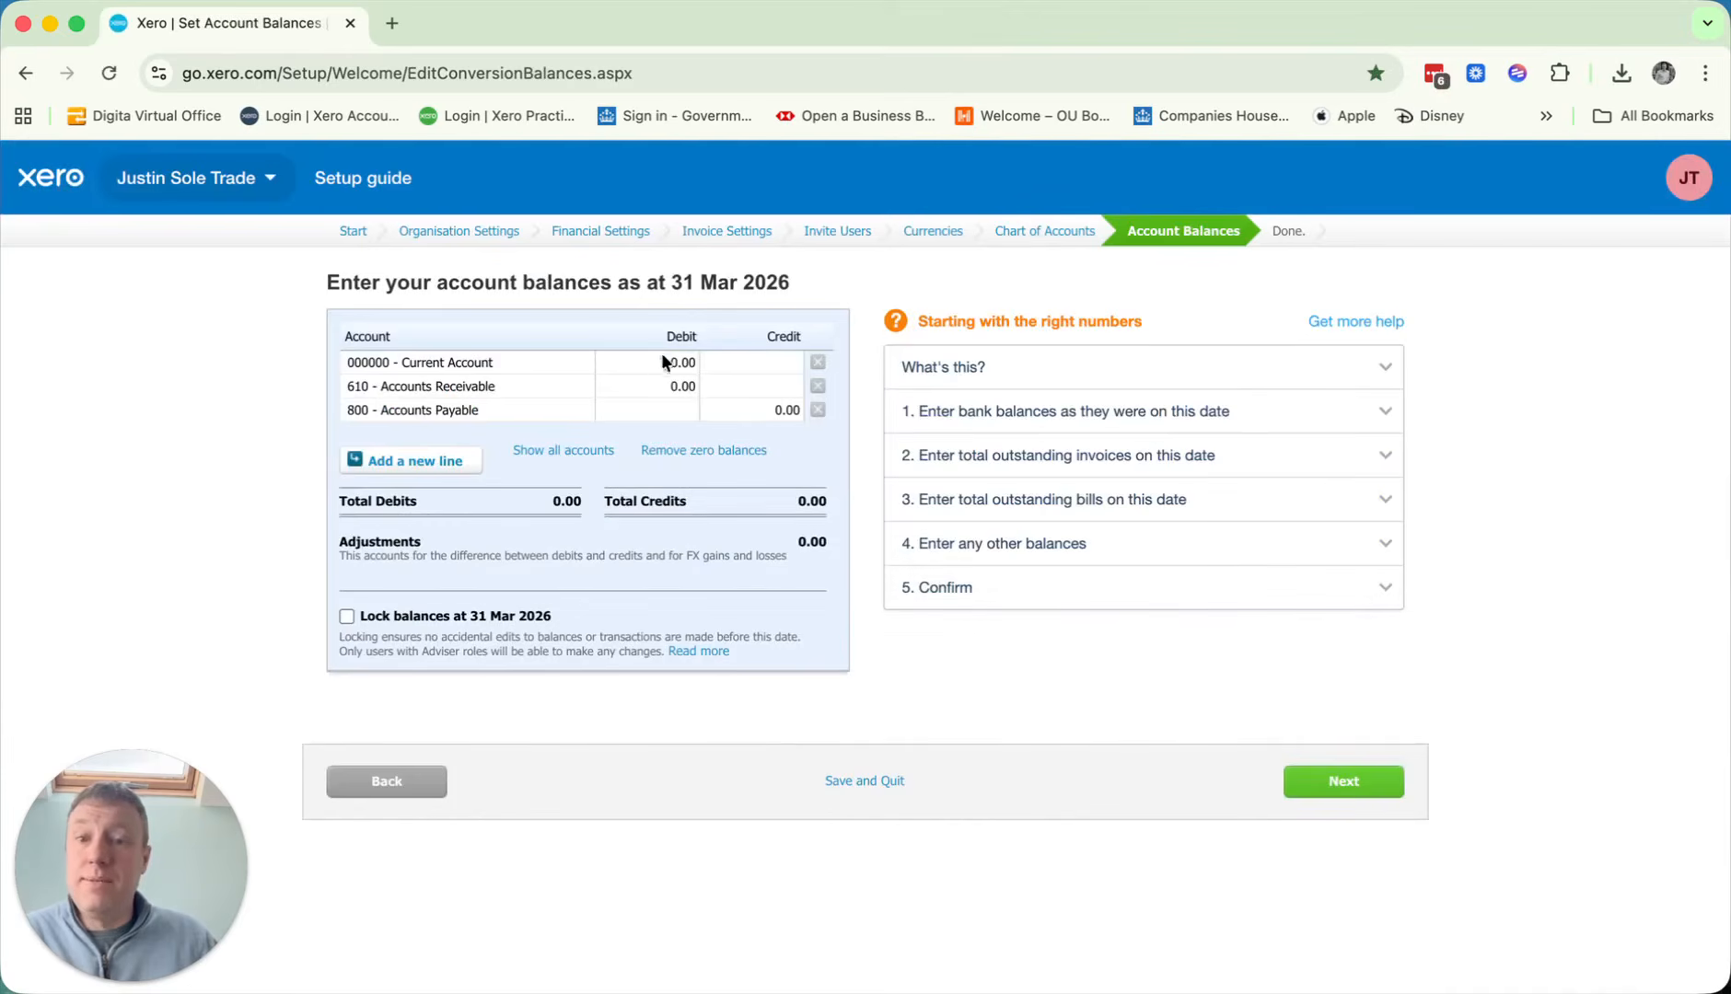
Enter a debit balance of 5000 for the Current Account and check the adjustments line.
click(663, 362)
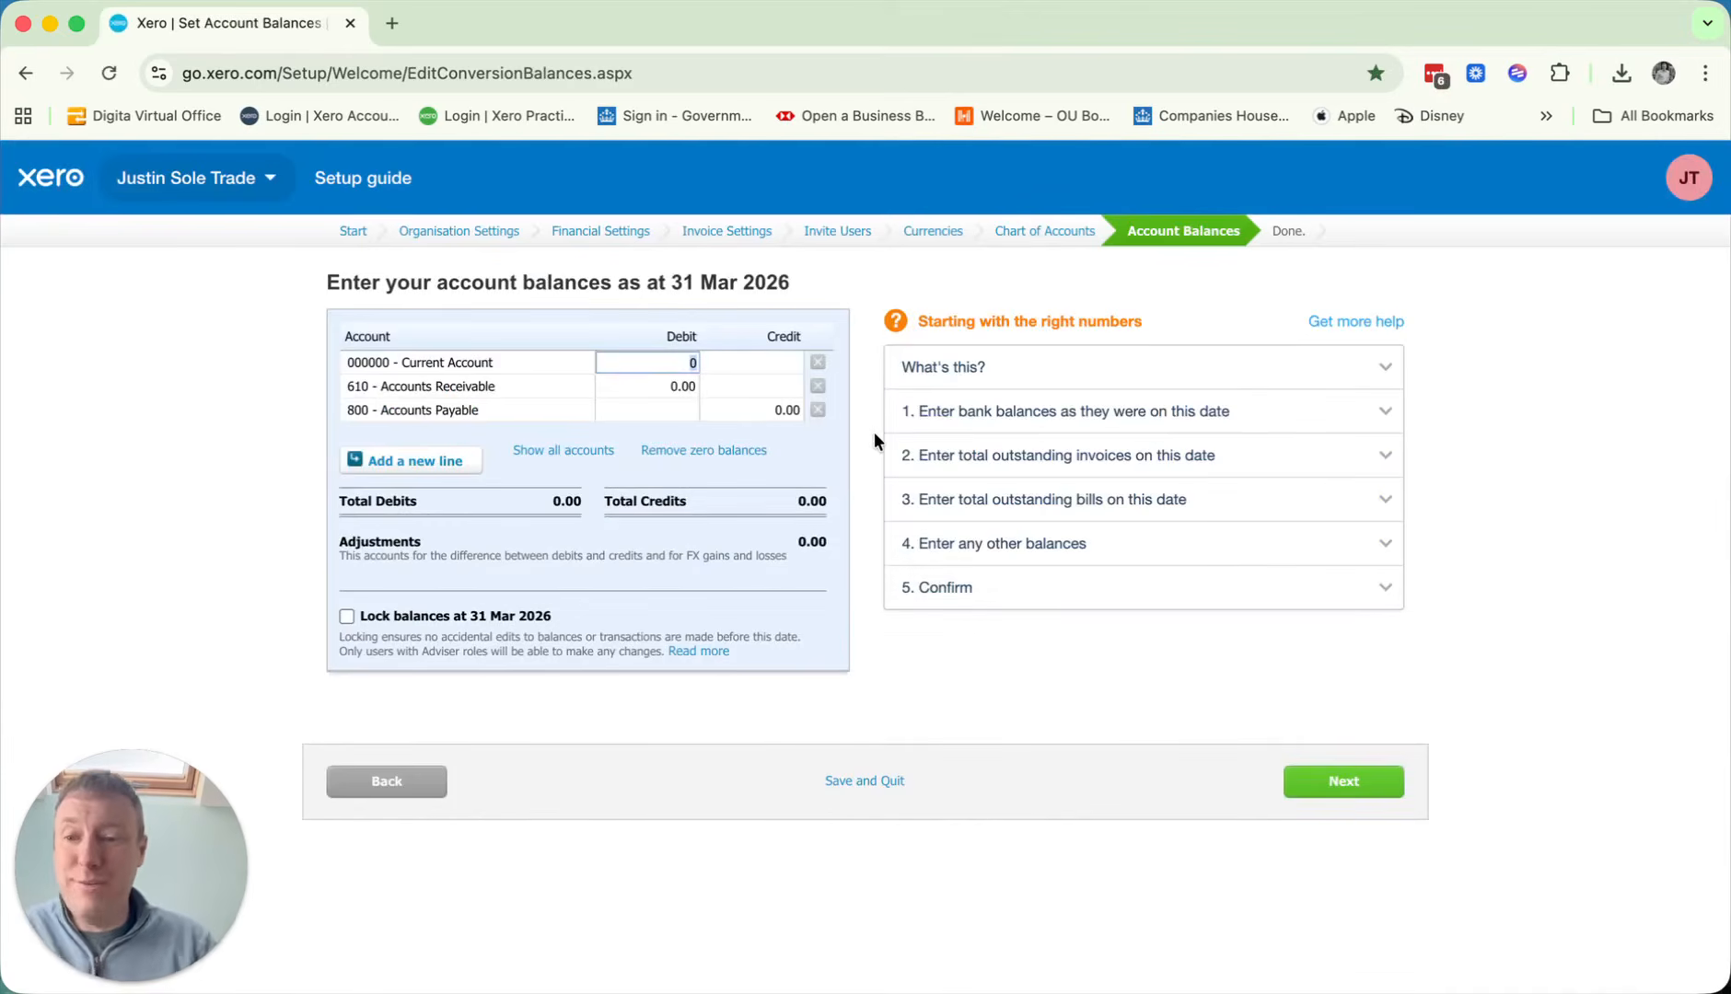
text(5000)
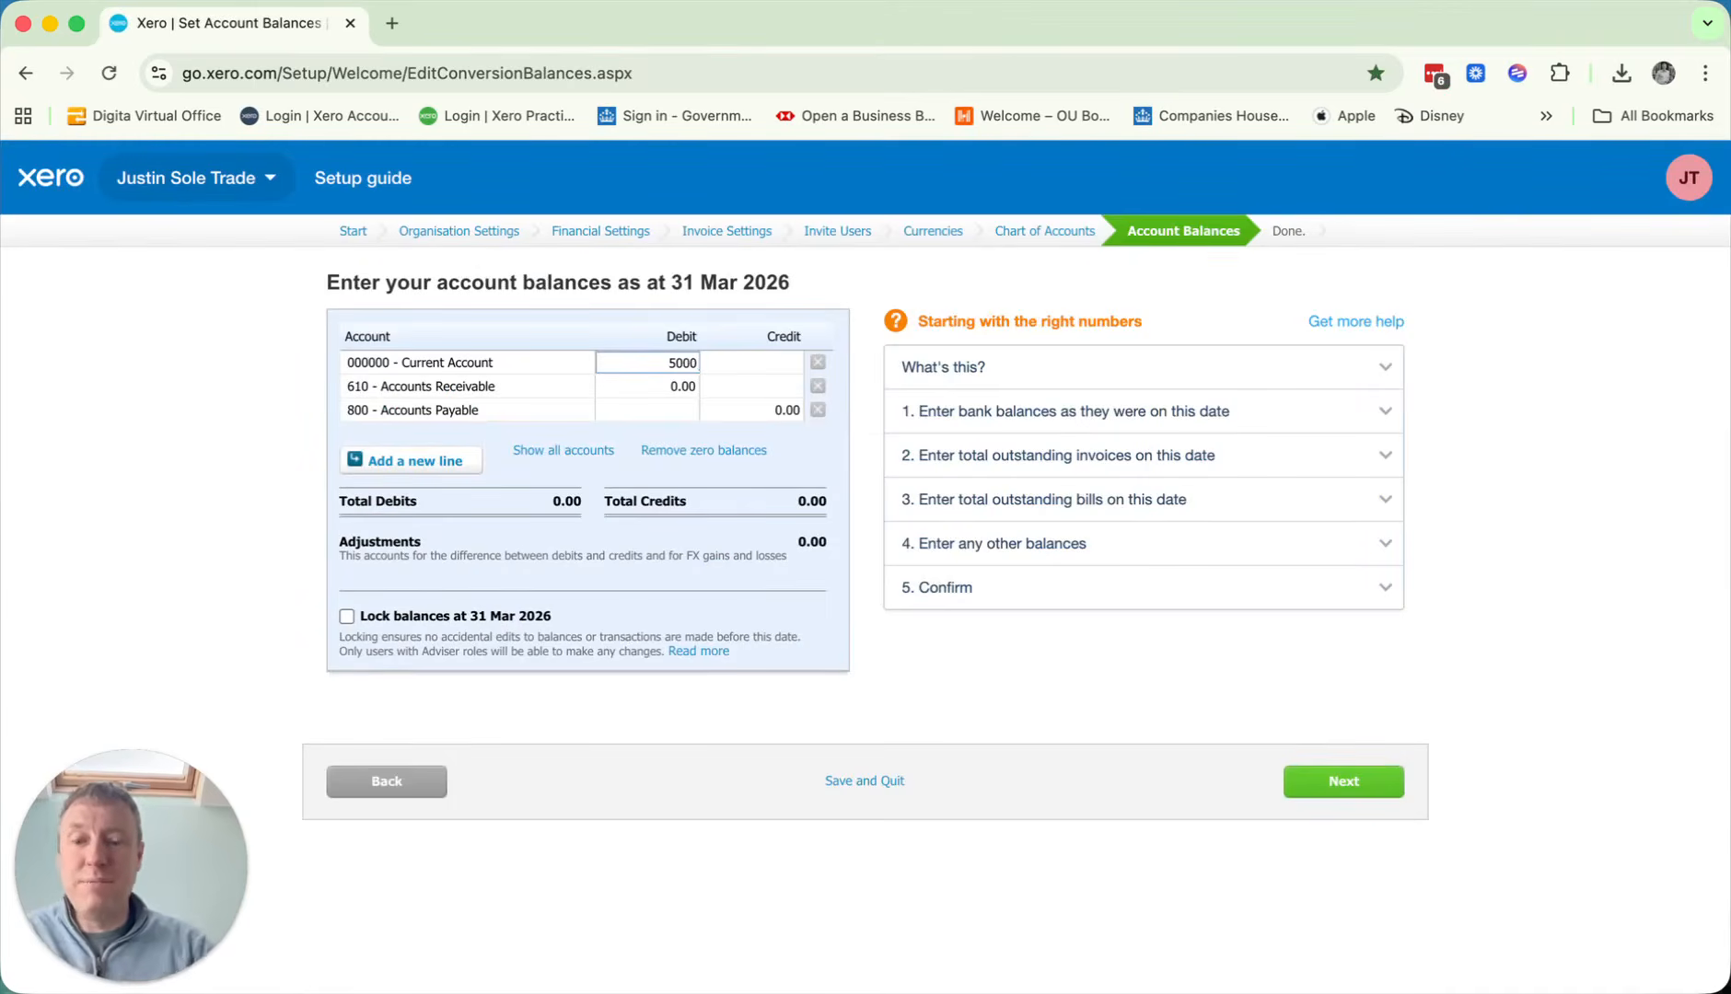
key(Tab)
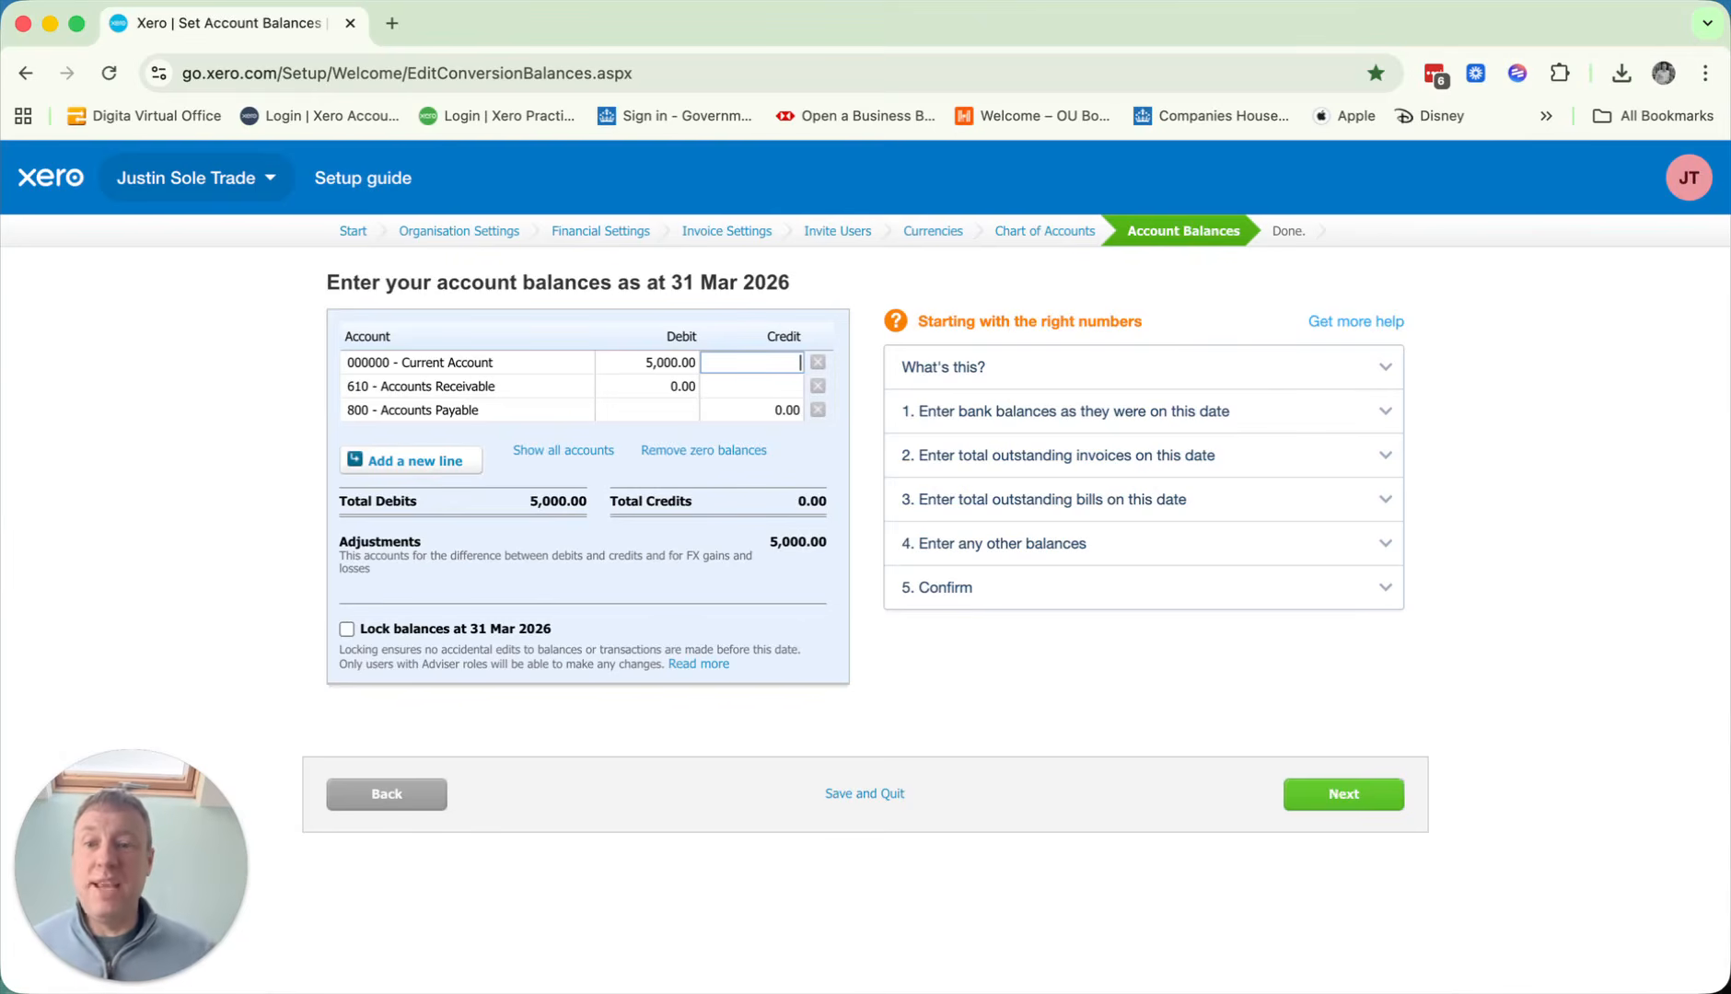
key(Tab)
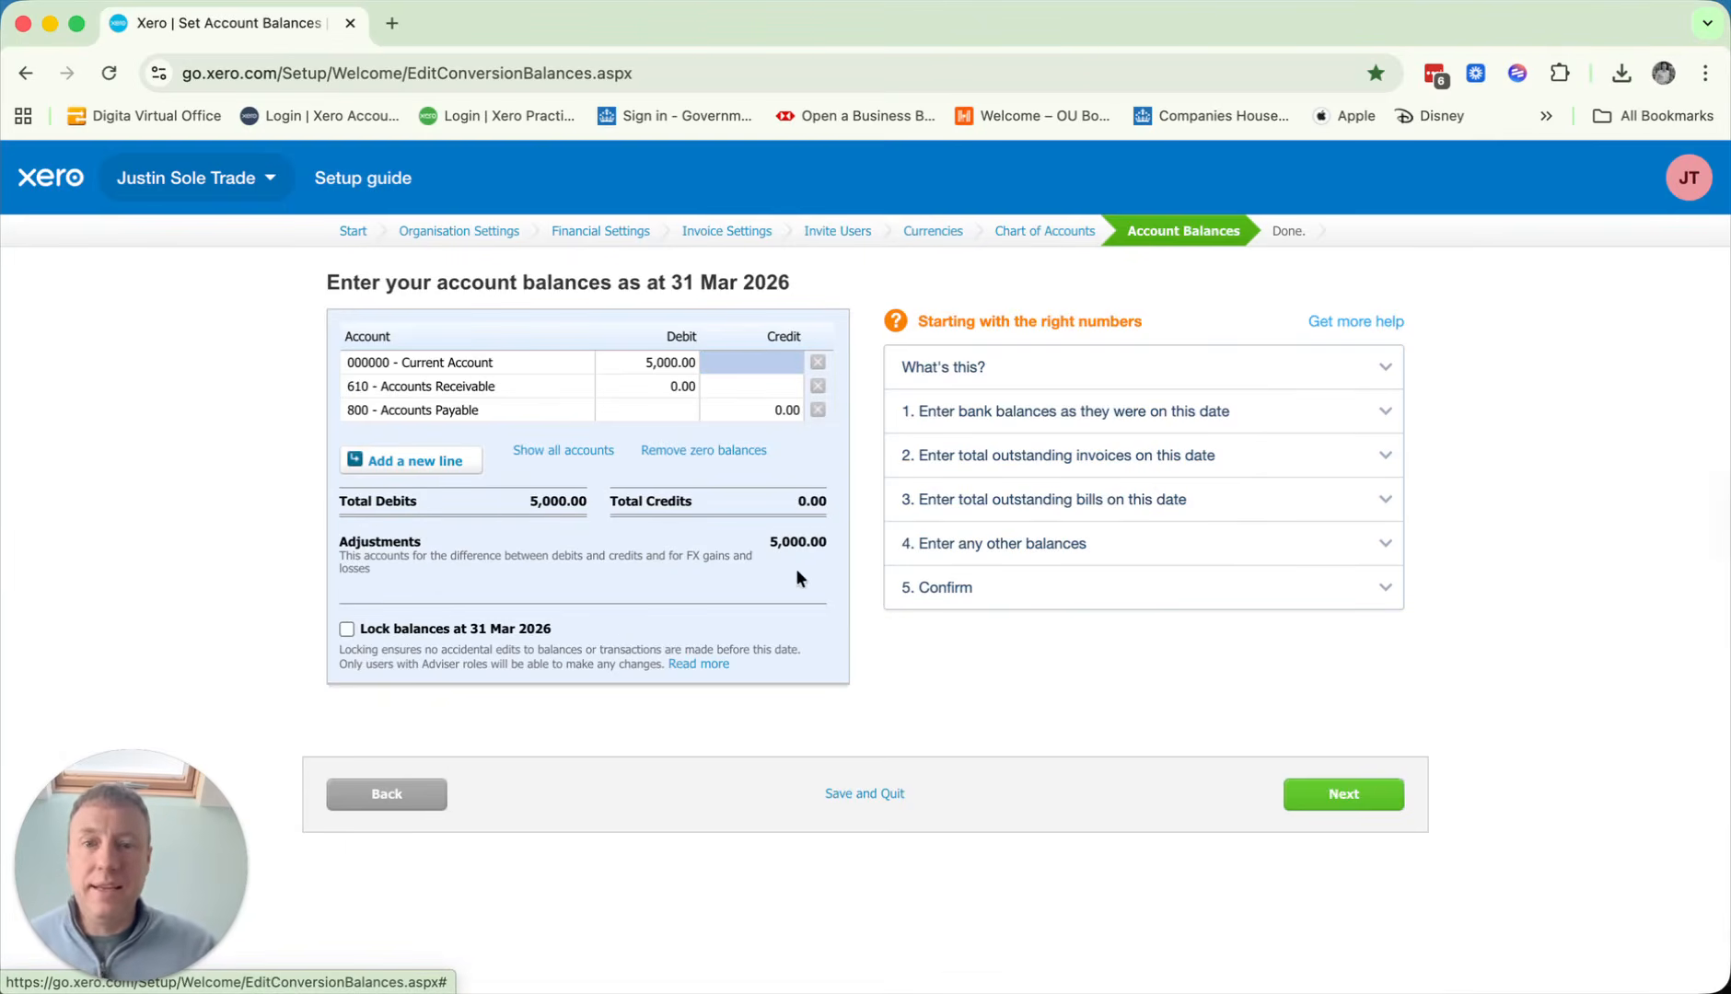
drag(822, 545, 745, 562)
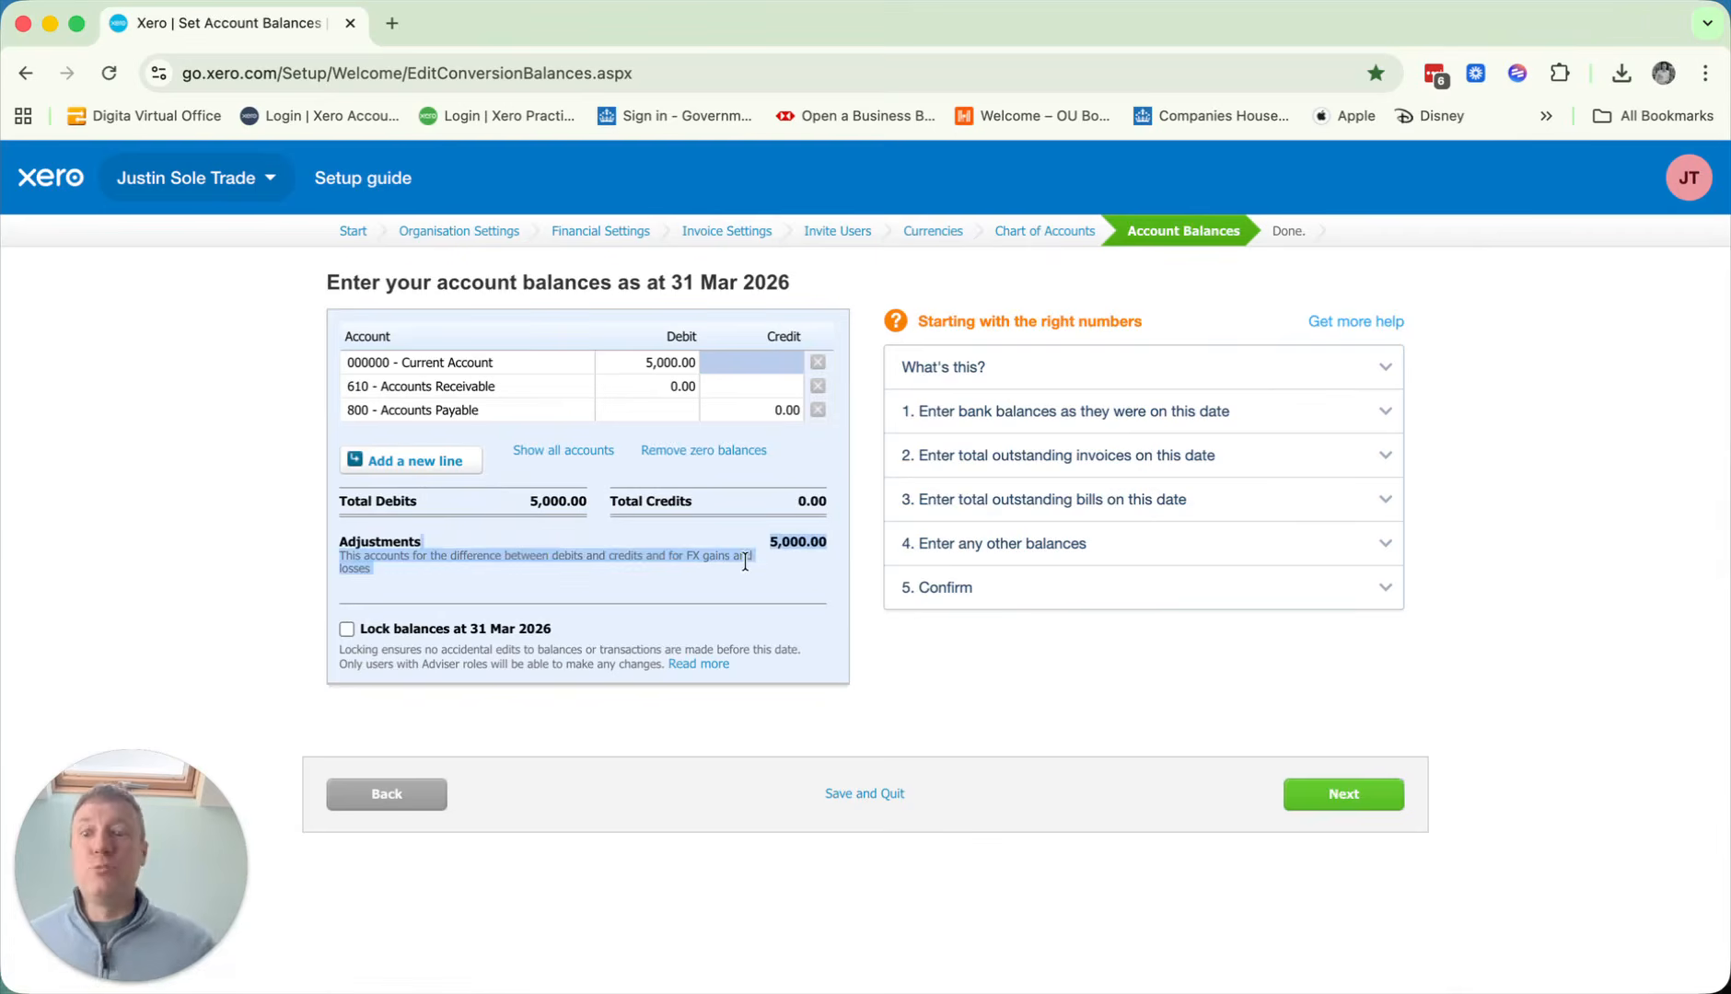
click(739, 604)
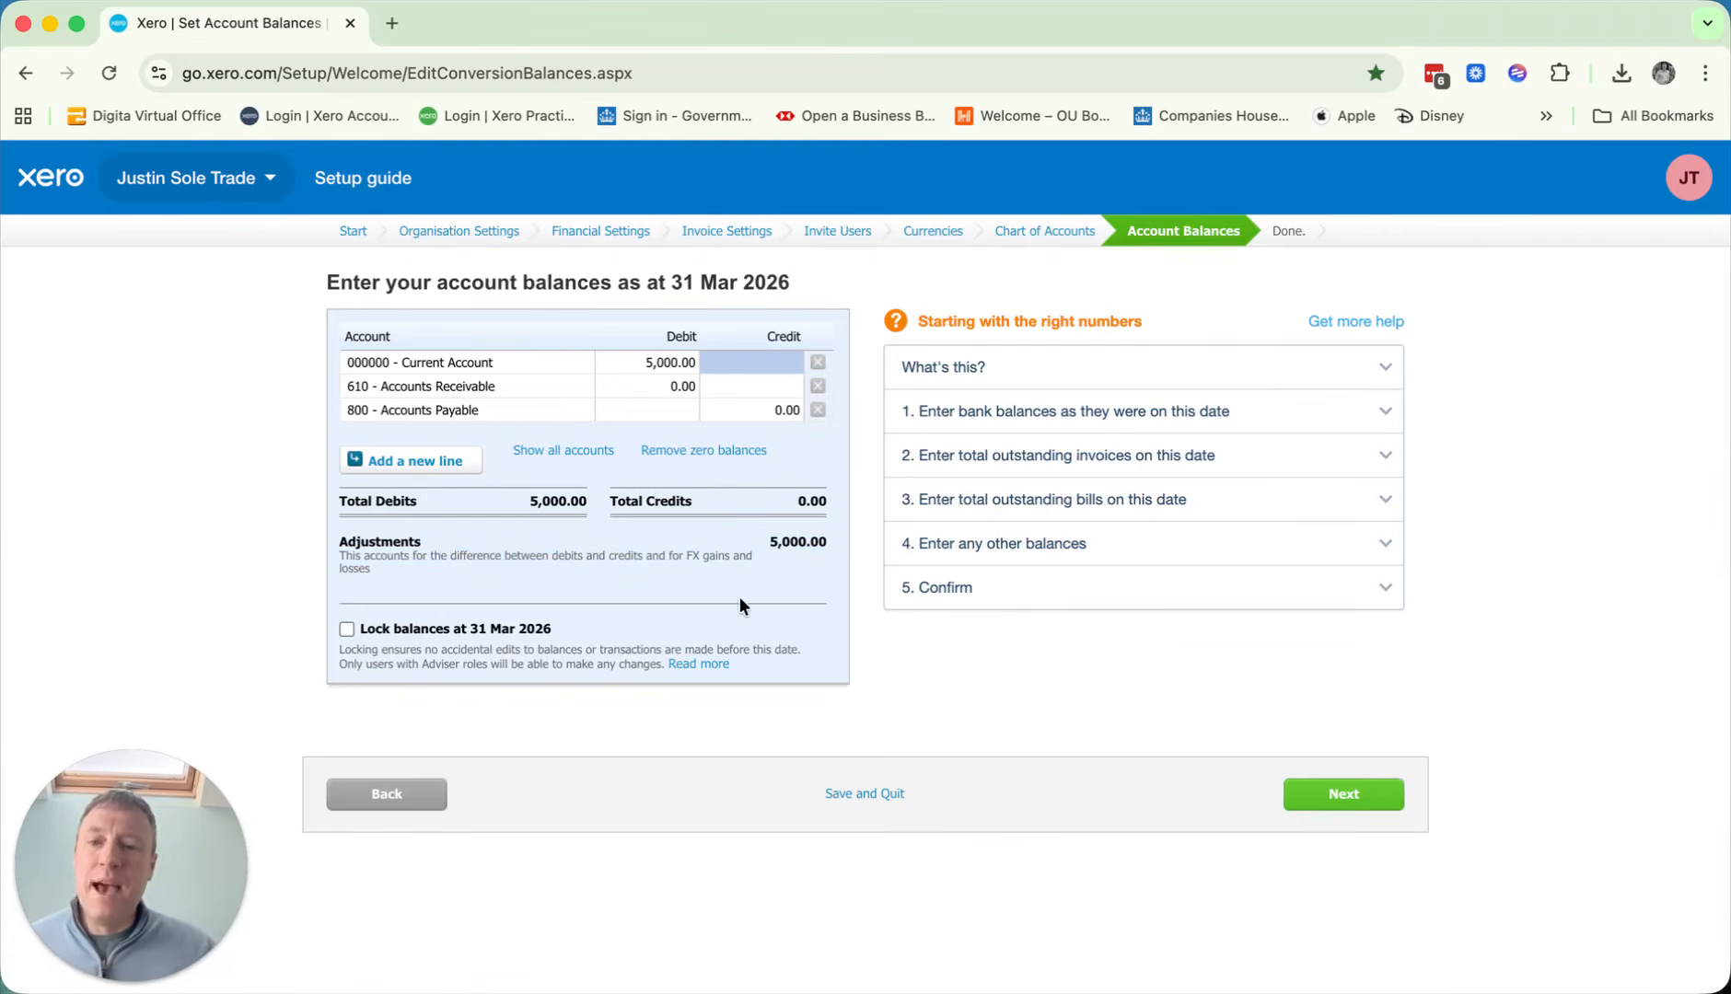
Lock the balances at 31 Mar 2026 and finish the organisation setup.
click(357, 634)
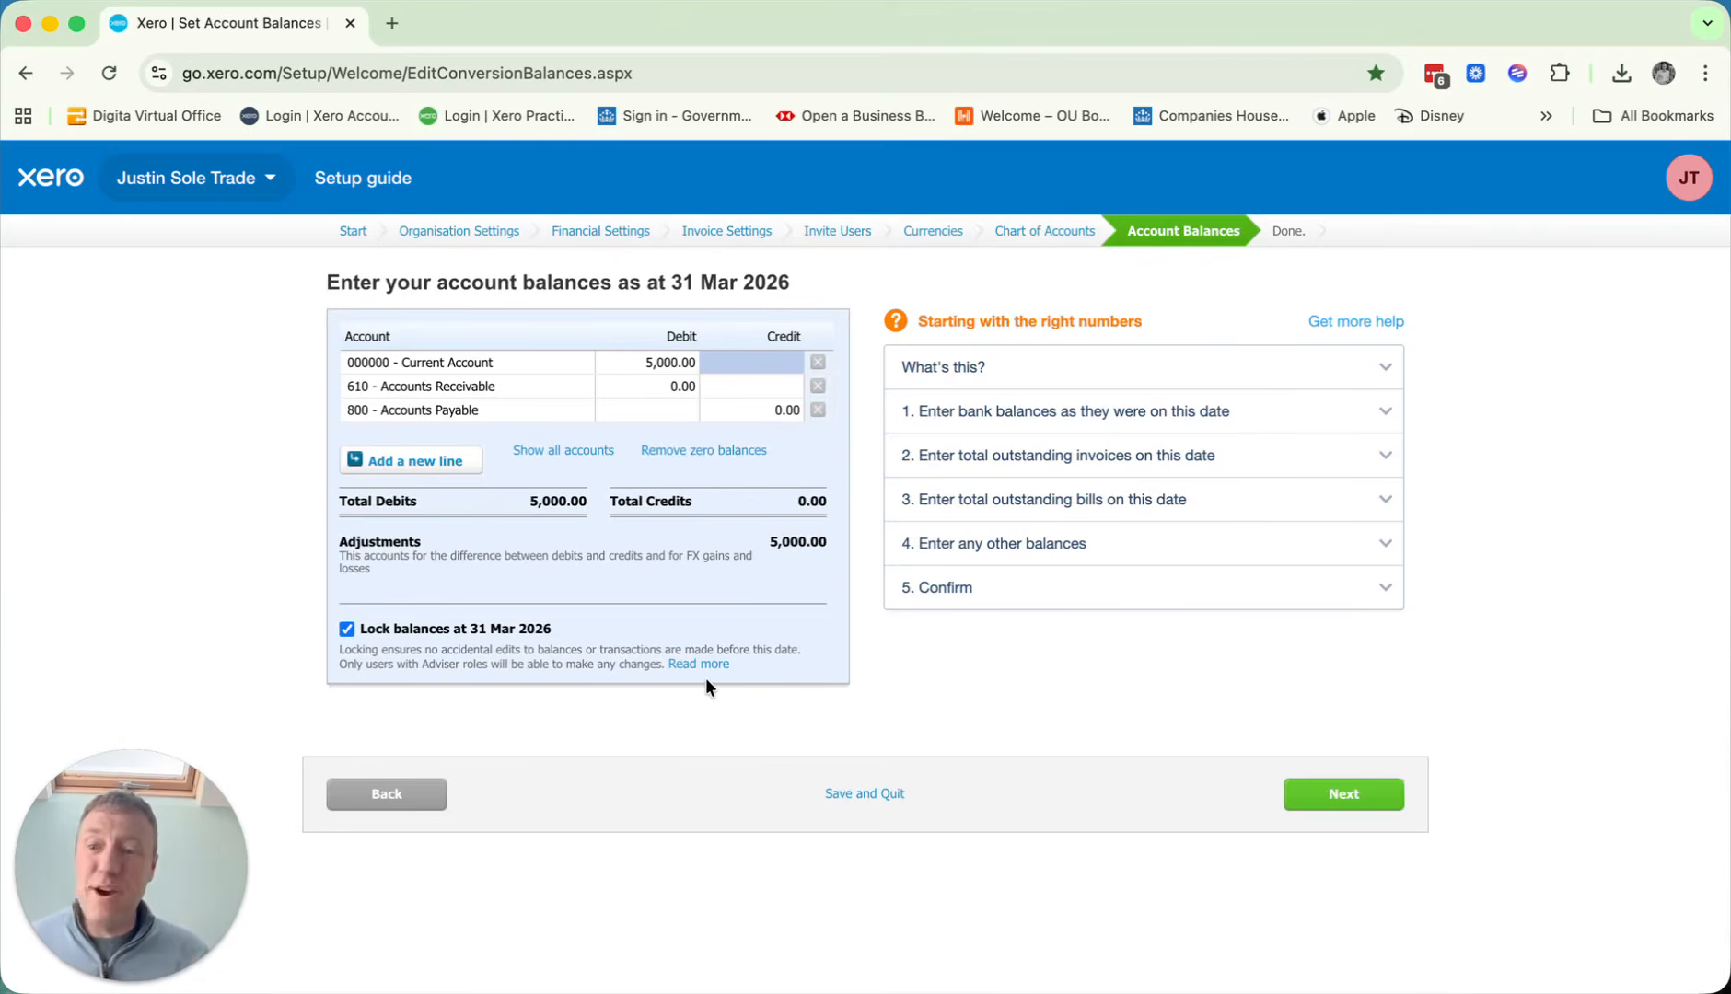
click(1366, 803)
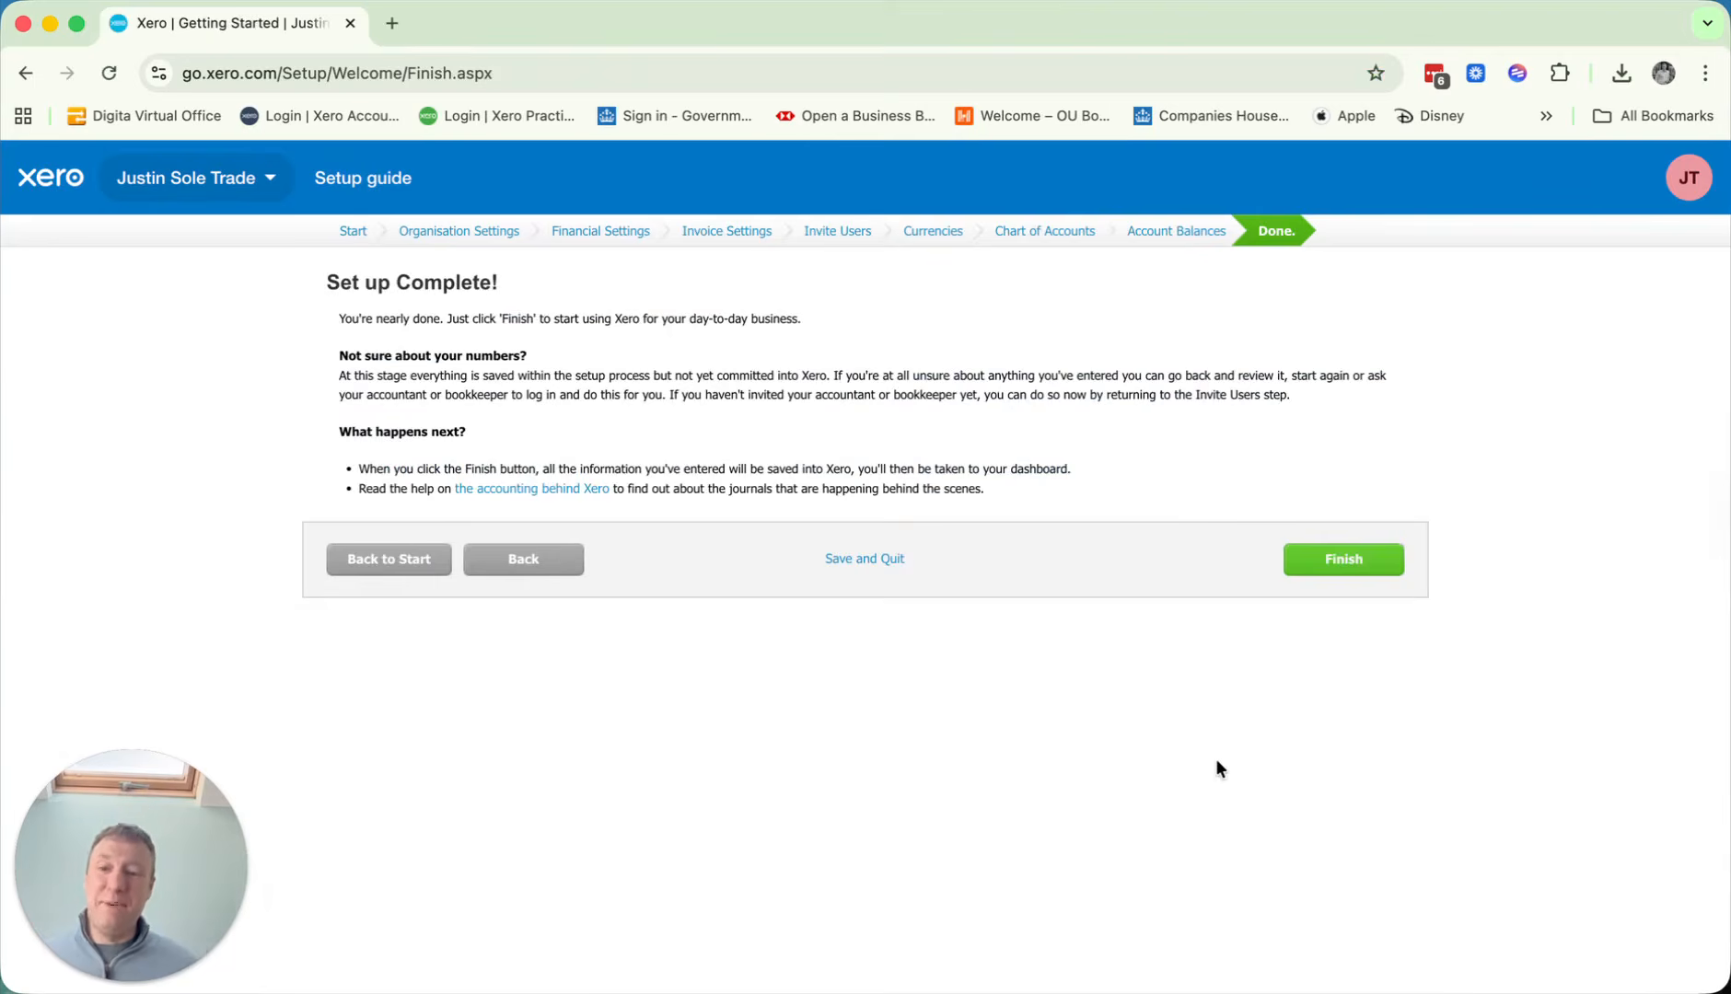
click(1353, 559)
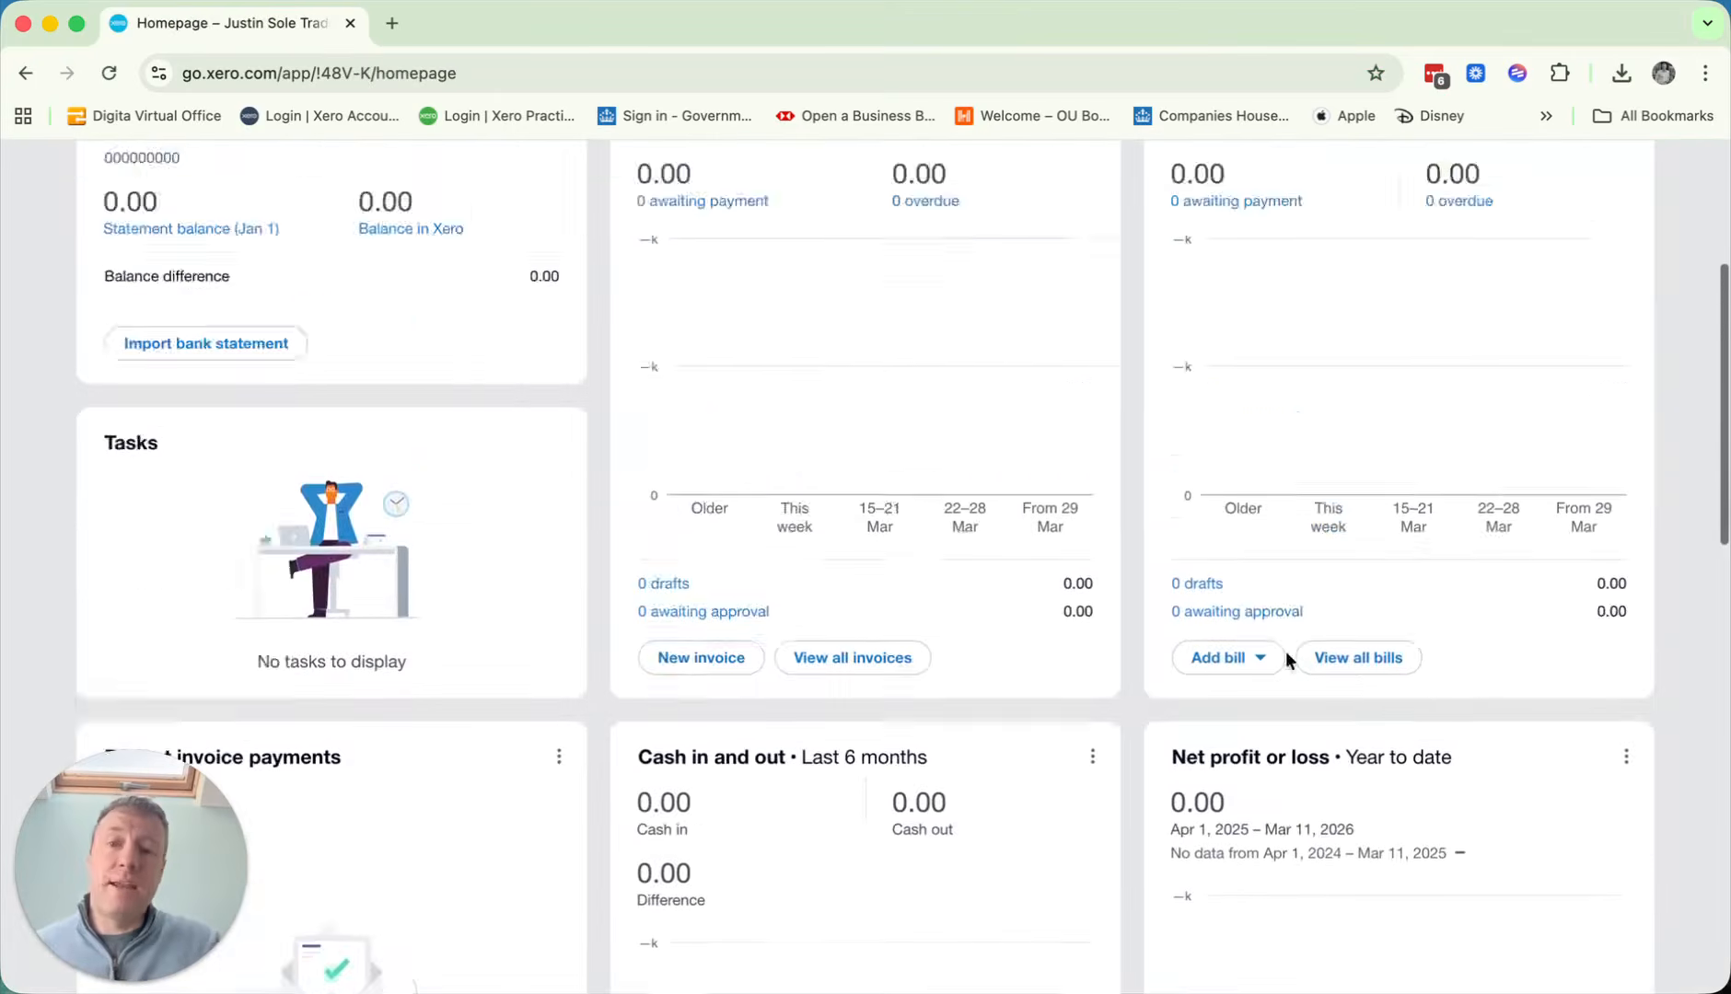
Look over the homepage's bank account, invoice, bill, cash flow and profit panels.
scroll(1286, 659, down, 9)
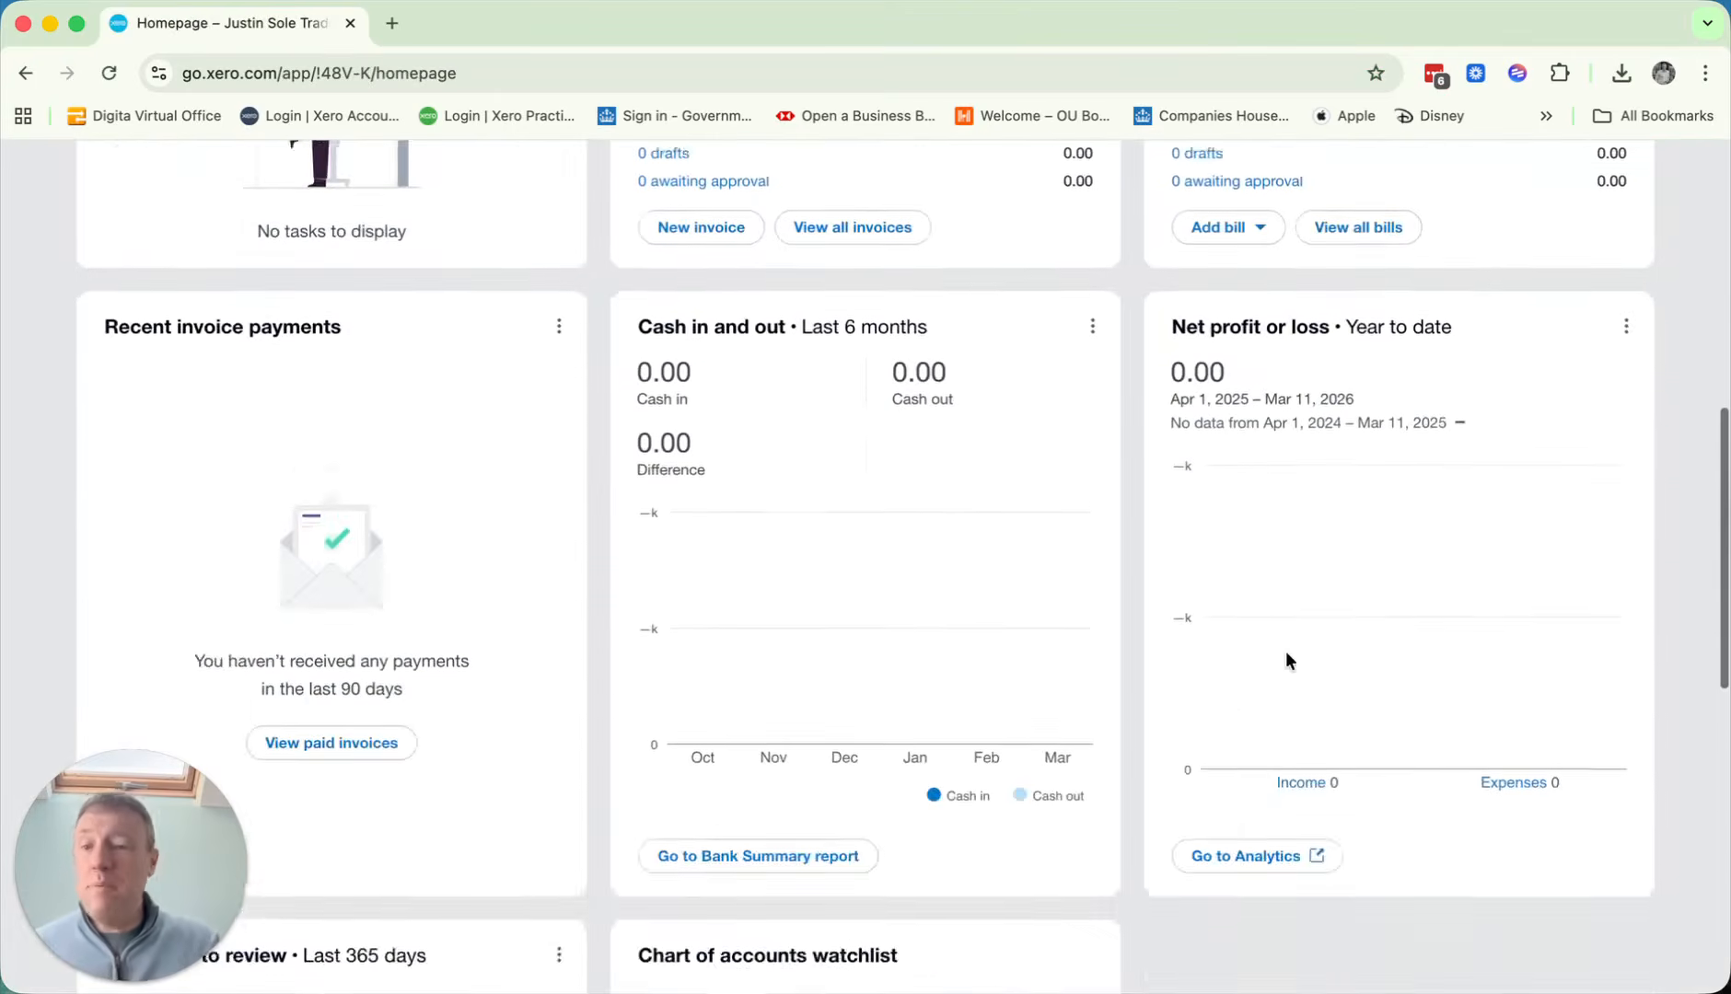
scroll(1287, 660, up, 10)
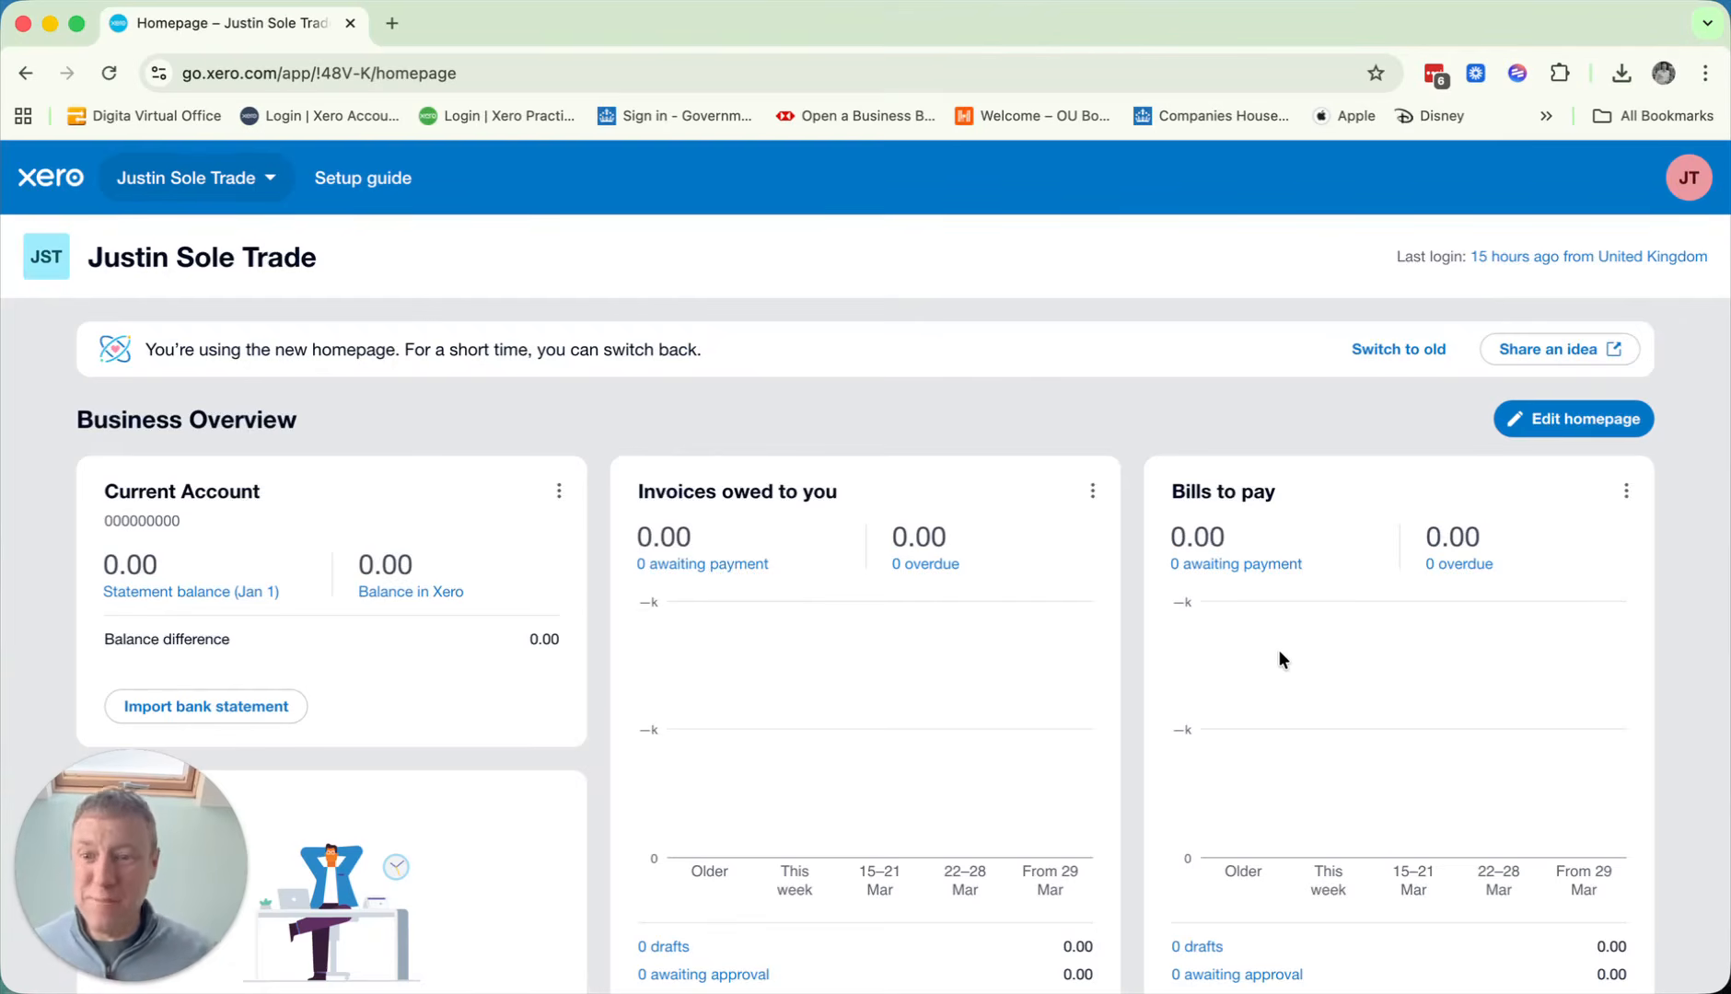
scroll(1279, 652, down, 7)
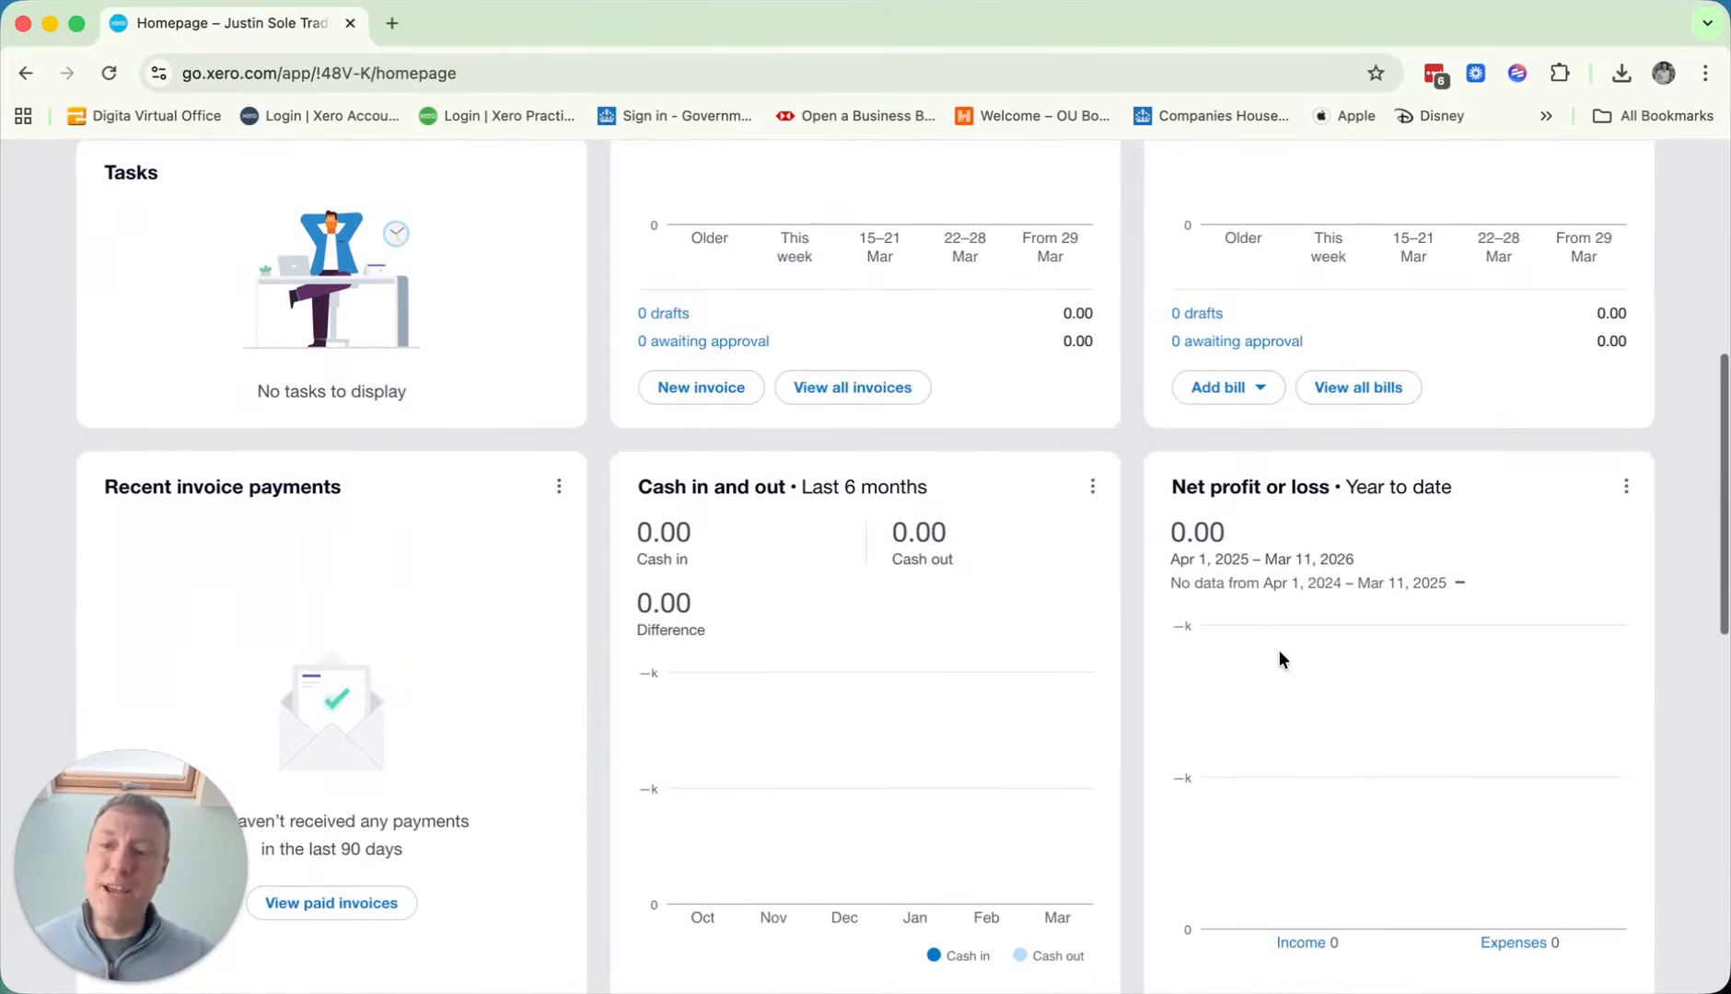